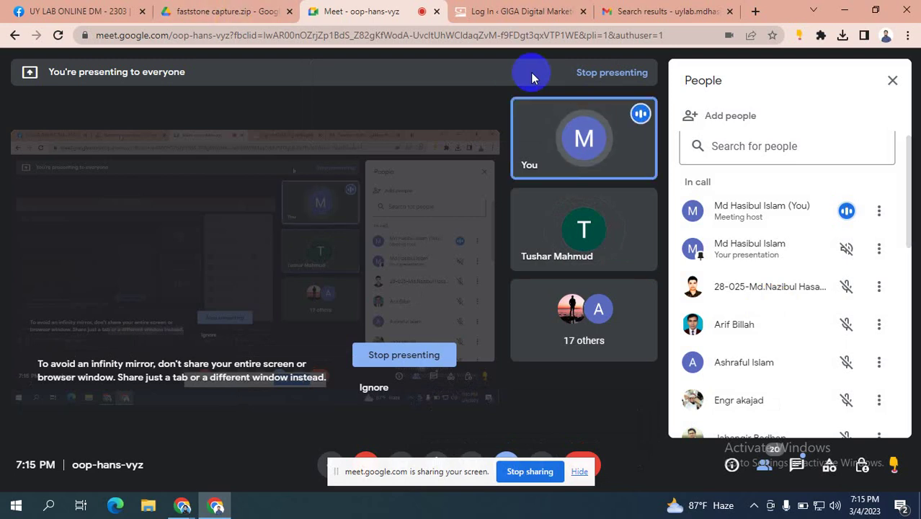
Step: Switch to Chrome, dismiss the Daraz popup with Not Interested, and bring up the Business Settings People page
{"action": "key", "text": "alt+Tab"}
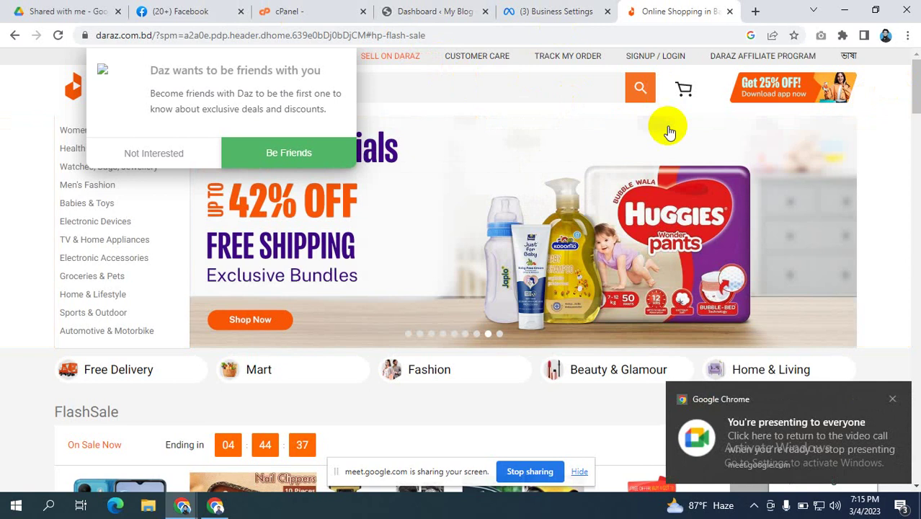
{"action": "left_click", "coordinate": [137, 162]}
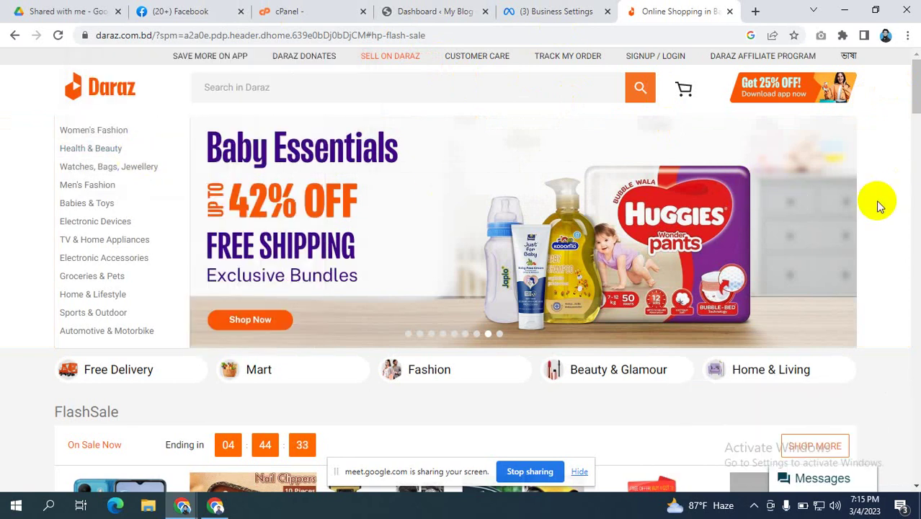
{"action": "scroll", "coordinate": [877, 205], "scroll_direction": "down", "scroll_amount": 2}
{"action": "scroll", "coordinate": [878, 205], "scroll_direction": "up", "scroll_amount": 2}
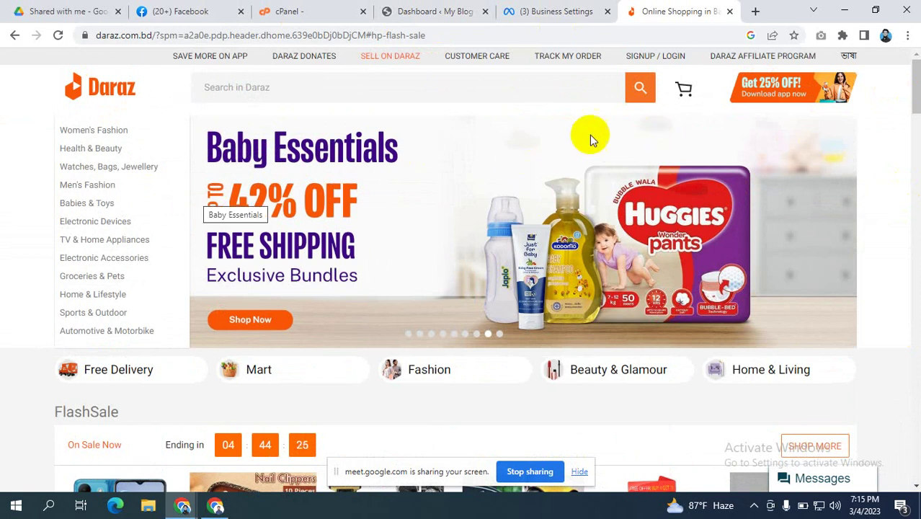
{"action": "left_click", "coordinate": [555, 11]}
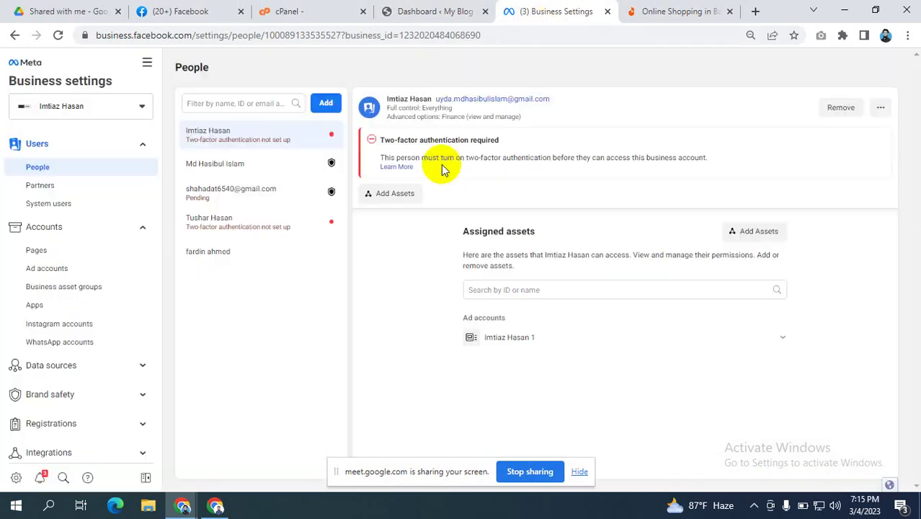
Step: Expand Data sources in the Business Settings sidebar to list Catalogues, Pixels and other sources
{"action": "scroll", "coordinate": [59, 246], "scroll_direction": "down", "scroll_amount": 3}
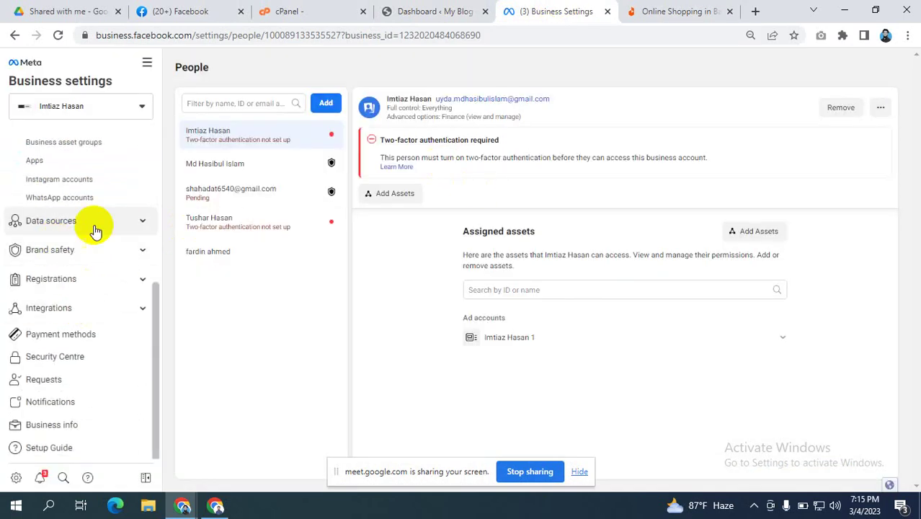
{"action": "scroll", "coordinate": [95, 228], "scroll_direction": "up", "scroll_amount": 3}
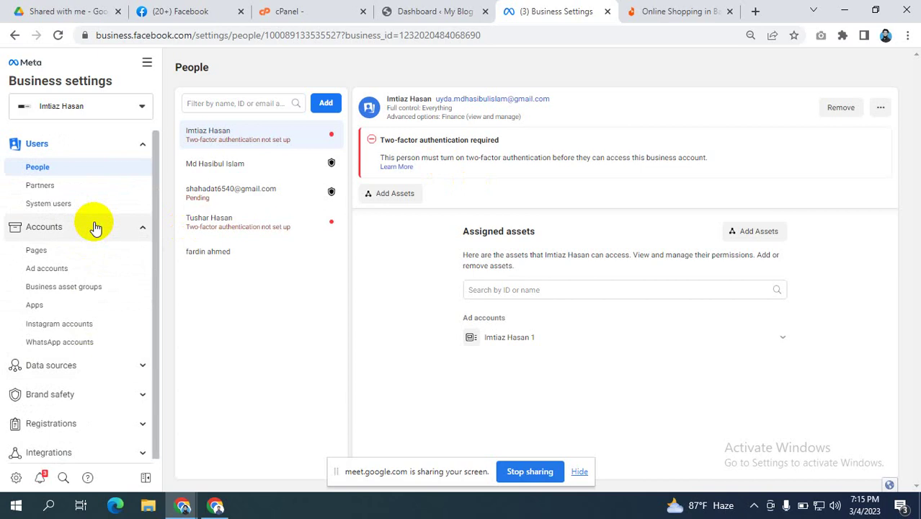
{"action": "scroll", "coordinate": [93, 226], "scroll_direction": "down", "scroll_amount": 3}
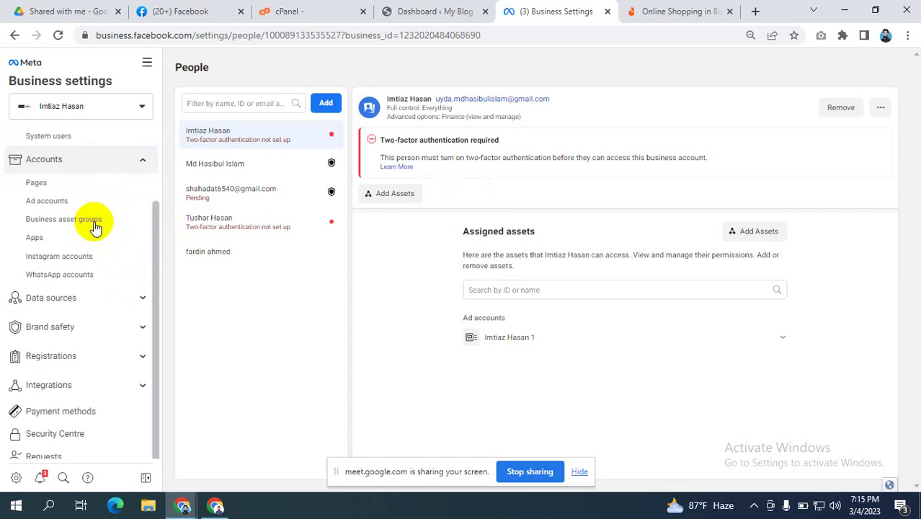
{"action": "left_click", "coordinate": [692, 13]}
{"action": "left_click", "coordinate": [533, 13]}
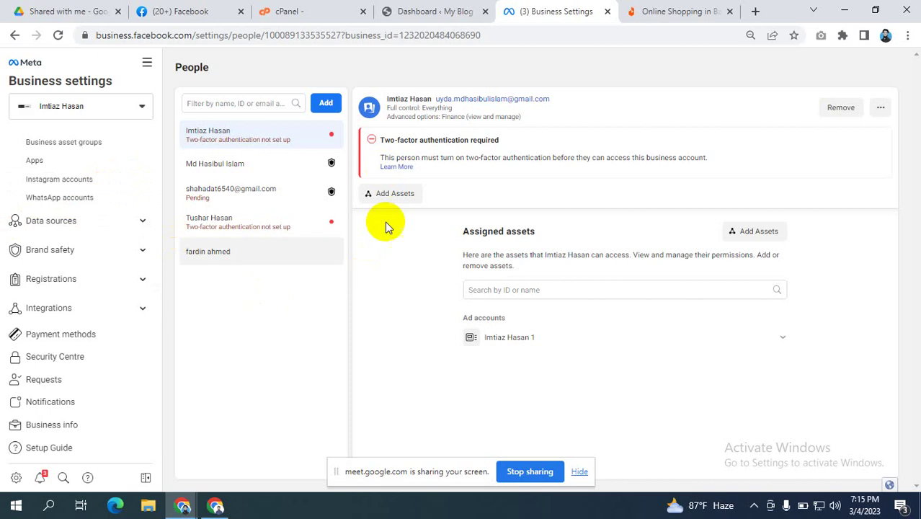
{"action": "left_click", "coordinate": [678, 11]}
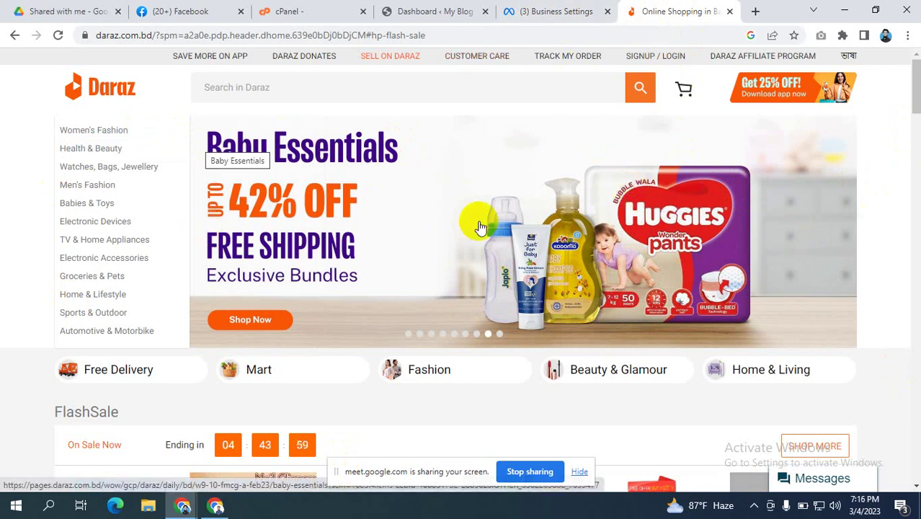
{"action": "left_click", "coordinate": [533, 10]}
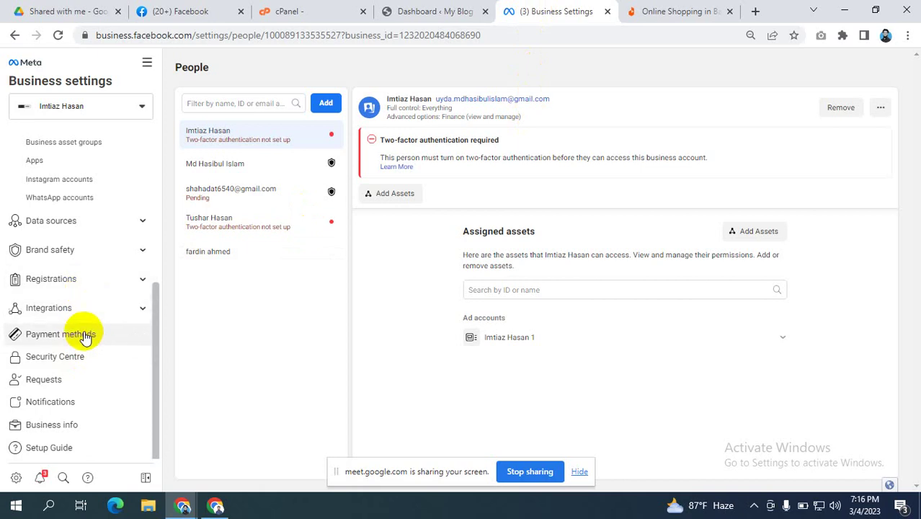
{"action": "left_click", "coordinate": [95, 227]}
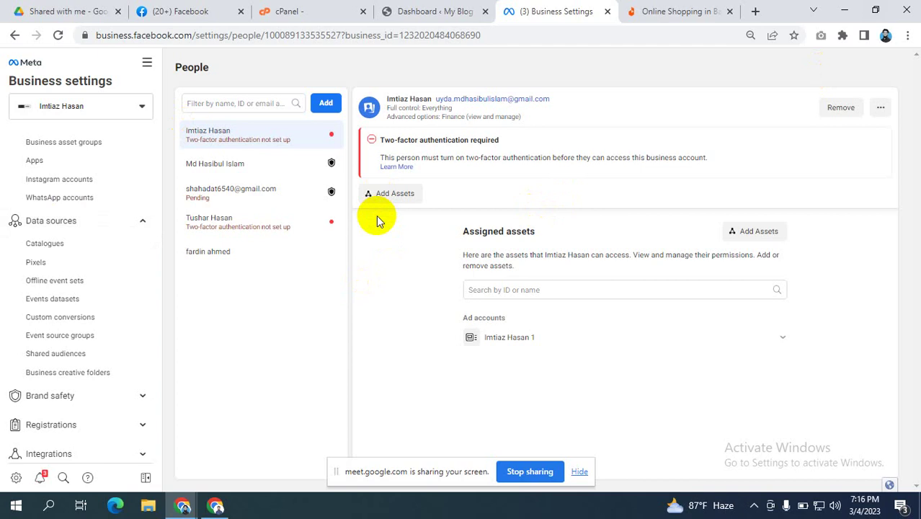
Step: Open the Pixels page, start adding a new pixel, and select the default pixel name
{"action": "left_click", "coordinate": [36, 263]}
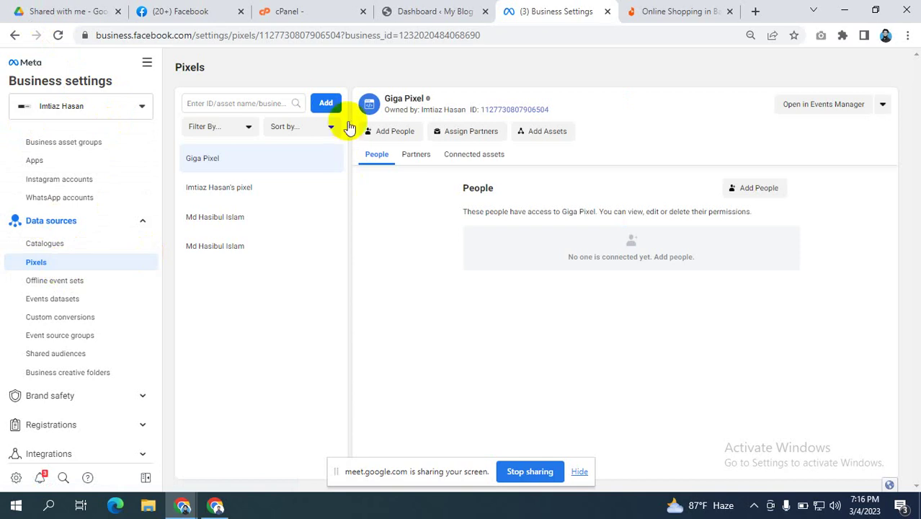
{"action": "left_click", "coordinate": [325, 103]}
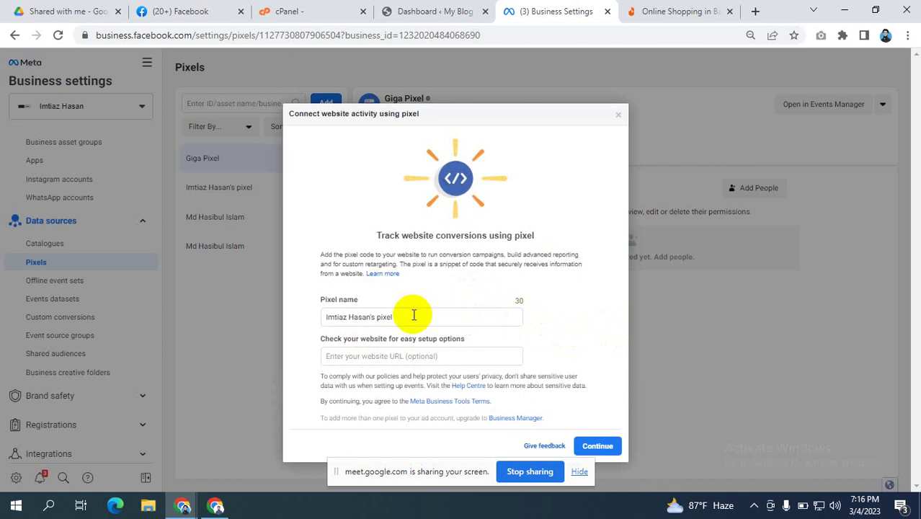
{"action": "left_click_drag", "start_coordinate": [412, 313], "coordinate": [290, 315]}
{"action": "left_click", "coordinate": [685, 11]}
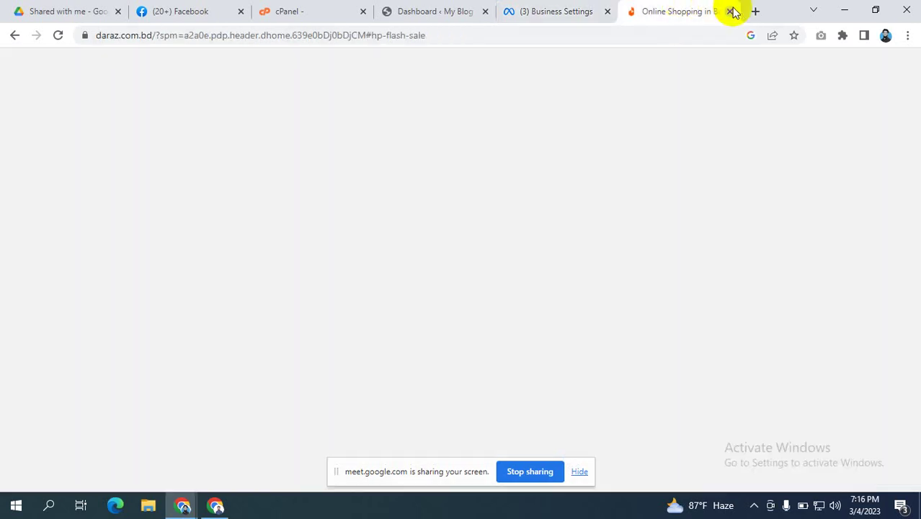
Step: Load the blog site mdhasibulislam.com in a new tab
{"action": "left_click", "coordinate": [755, 11]}
{"action": "left_click", "coordinate": [491, 36]}
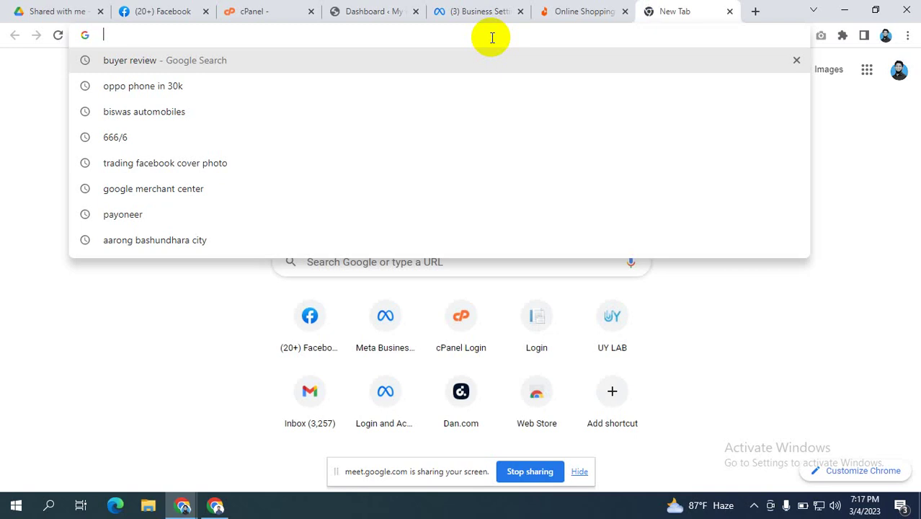
{"action": "type", "text": "md"}
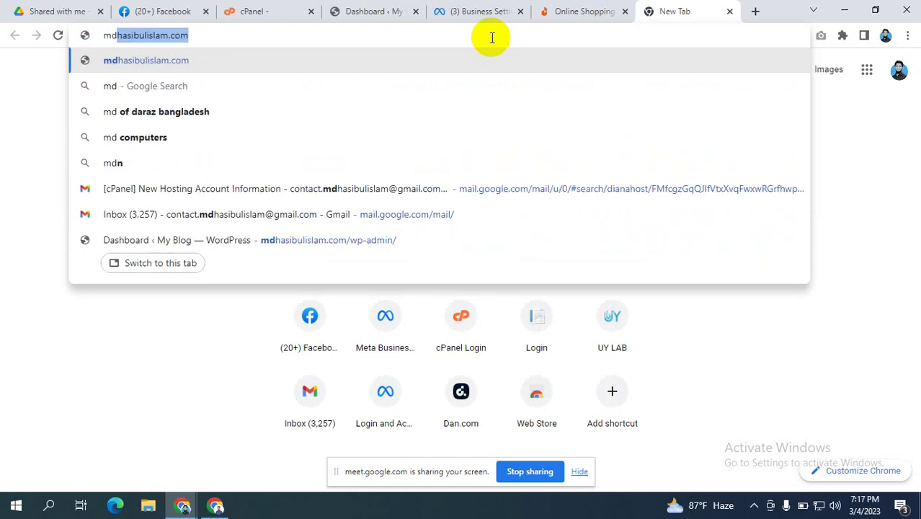
{"action": "key", "text": "Return"}
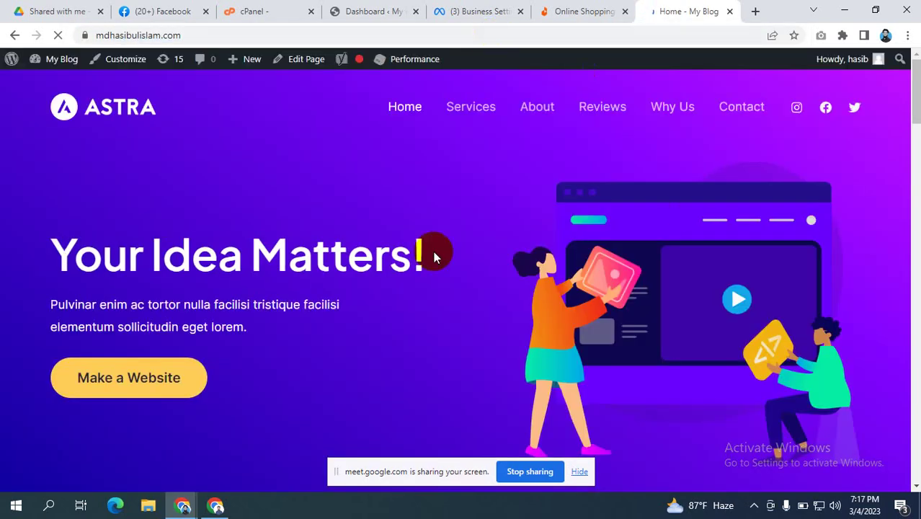
Step: Copy the blog's web address and return to the pixel setup dialog
{"action": "left_click", "coordinate": [475, 9]}
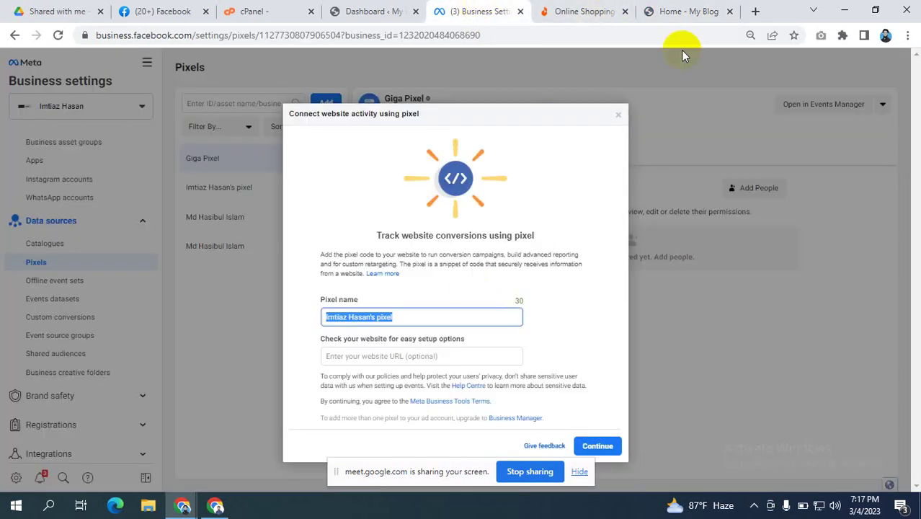
{"action": "left_click", "coordinate": [692, 7]}
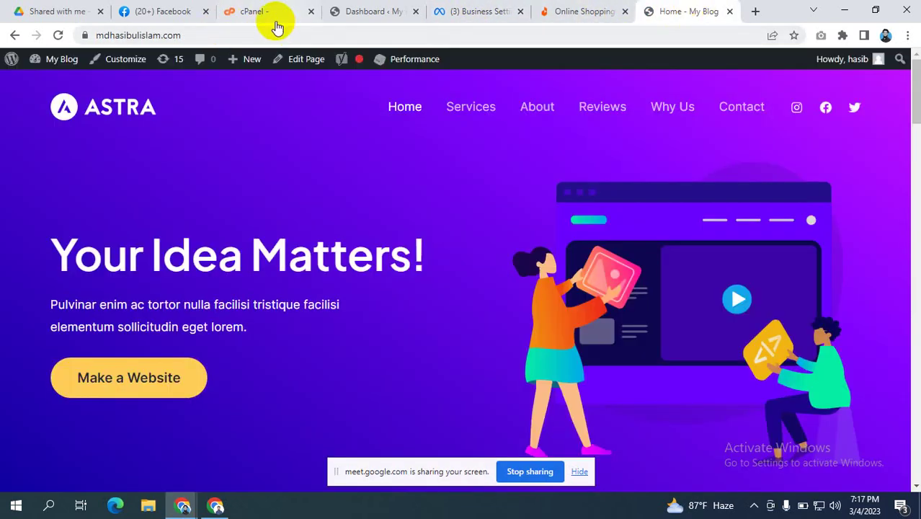
{"action": "left_click", "coordinate": [213, 38]}
{"action": "key", "text": "ctrl+c"}
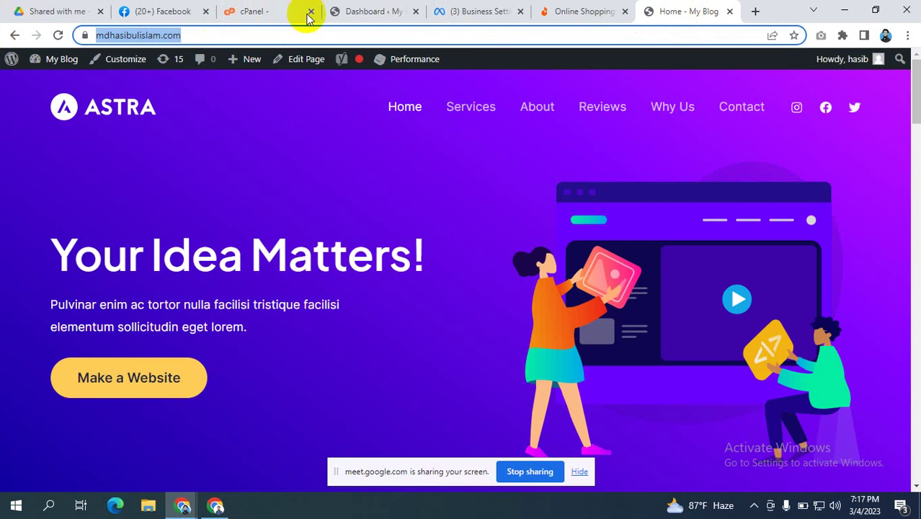
{"action": "left_click", "coordinate": [467, 11]}
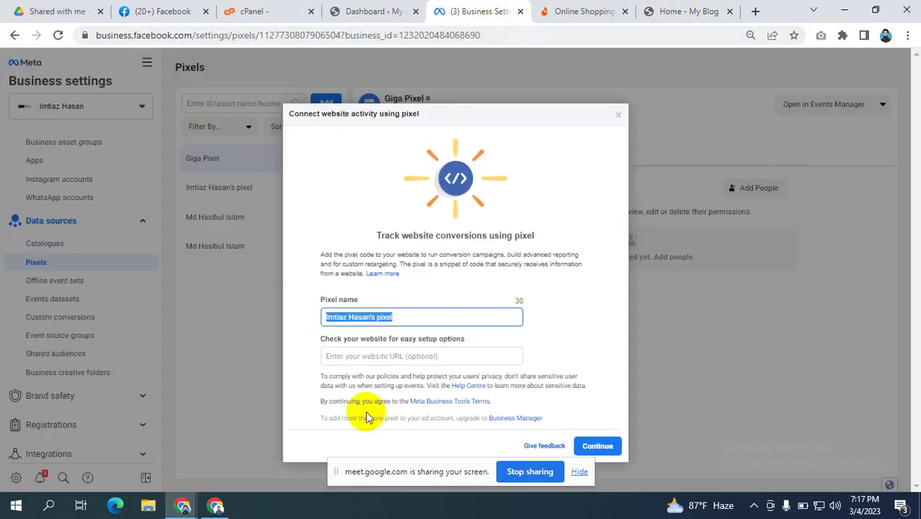
{"action": "key", "text": "ctrl+v"}
{"action": "key", "text": "BackSpace"}
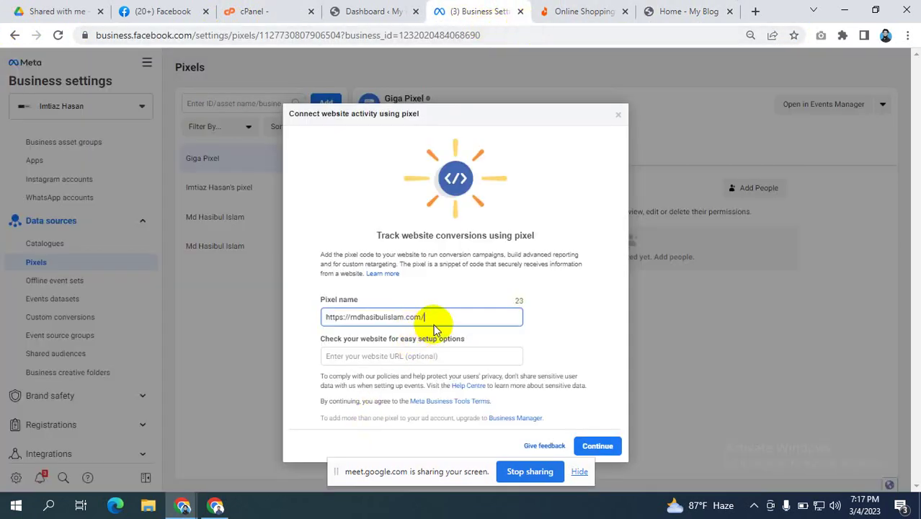
{"action": "left_click_drag", "start_coordinate": [352, 316], "coordinate": [203, 321]}
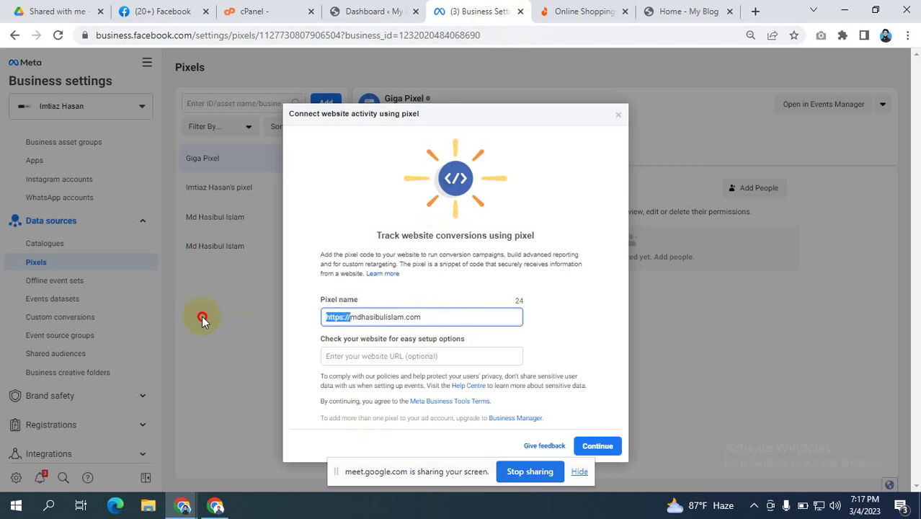
{"action": "key", "text": "BackSpace"}
{"action": "left_click", "coordinate": [389, 356]}
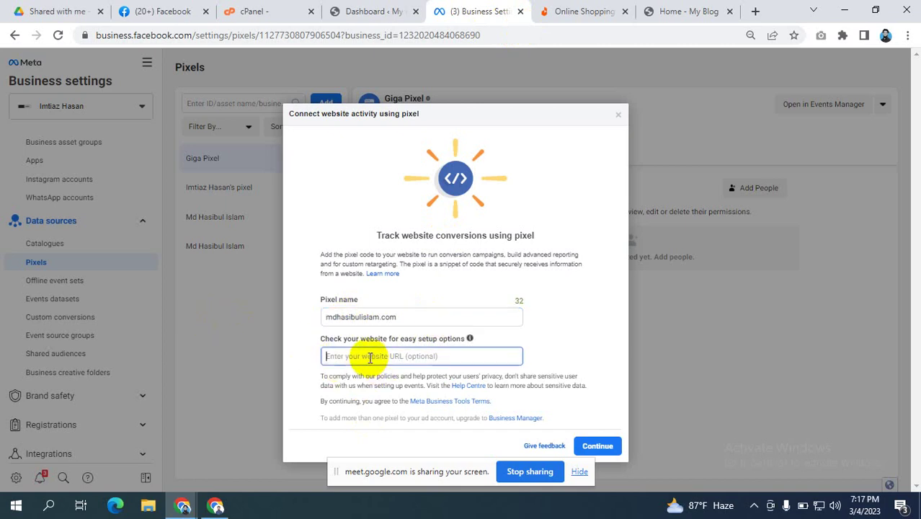
{"action": "key", "text": "ctrl+v"}
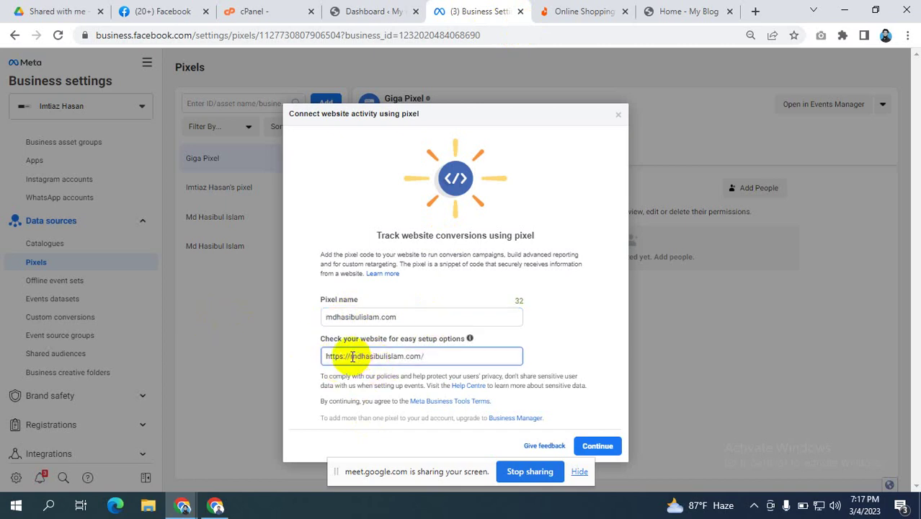
{"action": "left_click", "coordinate": [440, 357]}
{"action": "key", "text": "BackSpace"}
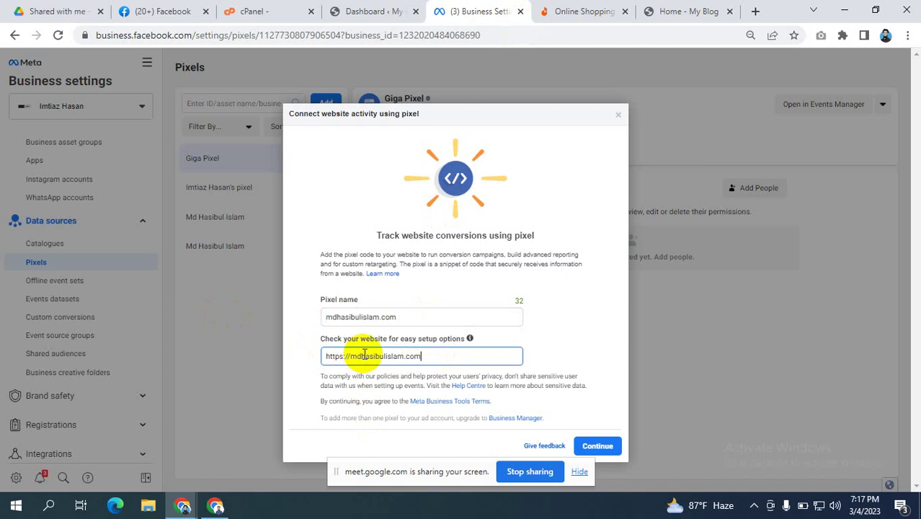
{"action": "left_click_drag", "start_coordinate": [350, 356], "coordinate": [326, 356]}
{"action": "key", "text": "BackSpace"}
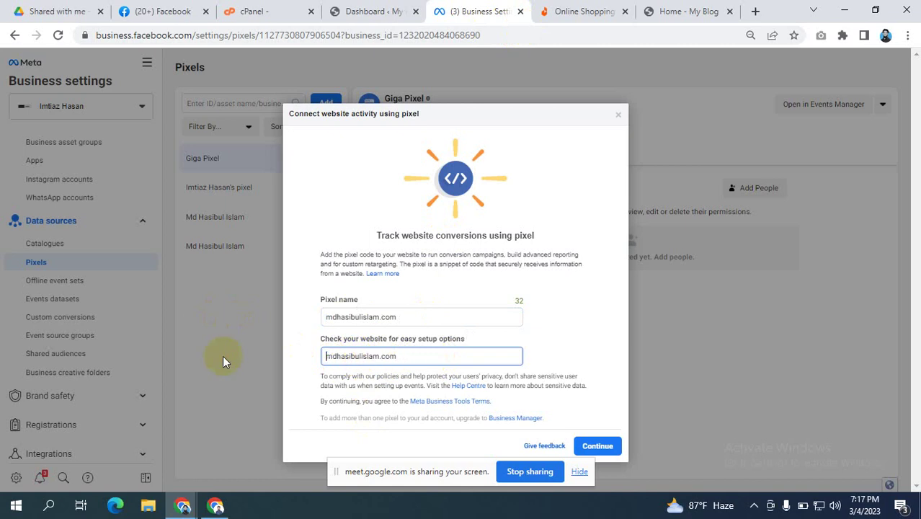
{"action": "left_click", "coordinate": [582, 320]}
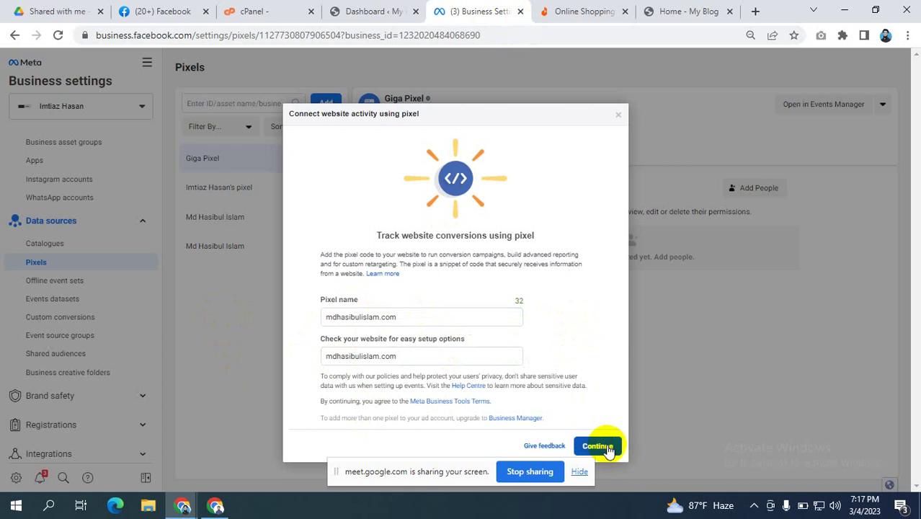
Step: Recheck the blog site, then confirm creating the mdhasibulislam.com pixel
{"action": "left_click", "coordinate": [670, 10]}
{"action": "scroll", "coordinate": [411, 245], "scroll_direction": "down", "scroll_amount": 5}
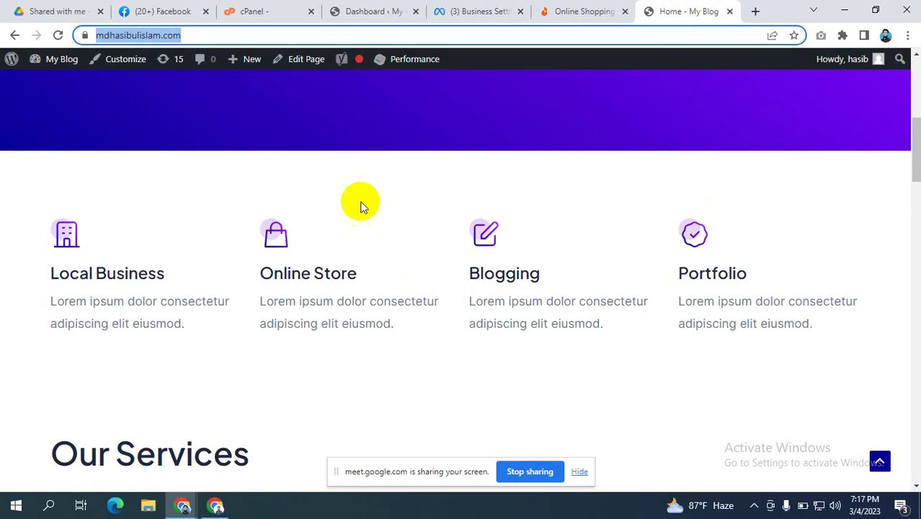
{"action": "scroll", "coordinate": [571, 359], "scroll_direction": "up", "scroll_amount": 5}
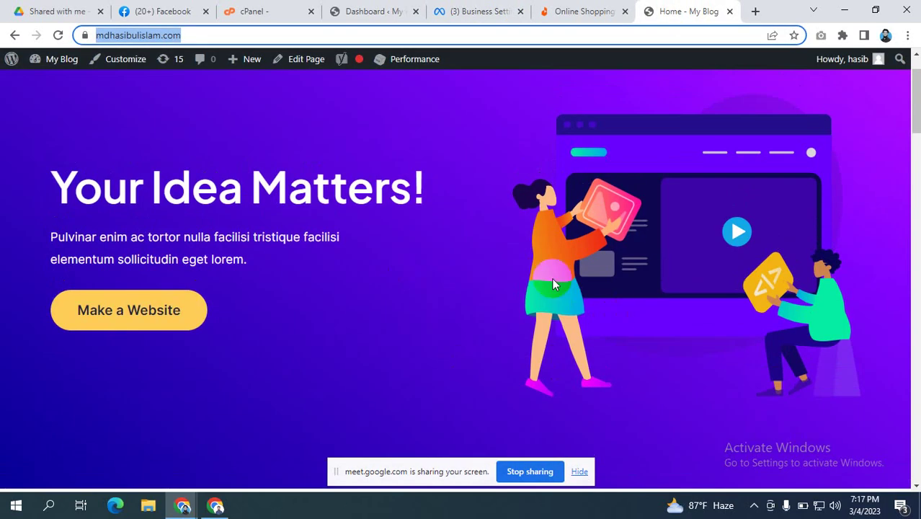
{"action": "scroll", "coordinate": [504, 267], "scroll_direction": "up", "scroll_amount": 1}
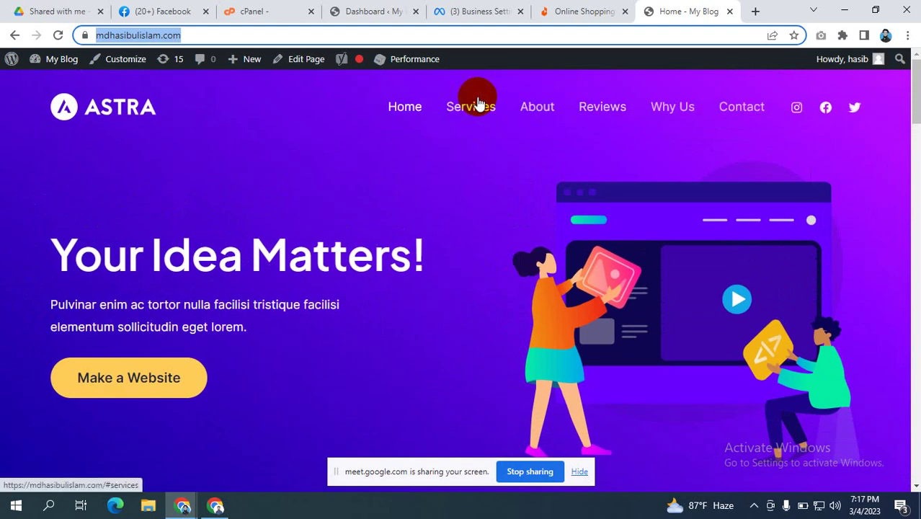
{"action": "left_click", "coordinate": [483, 11]}
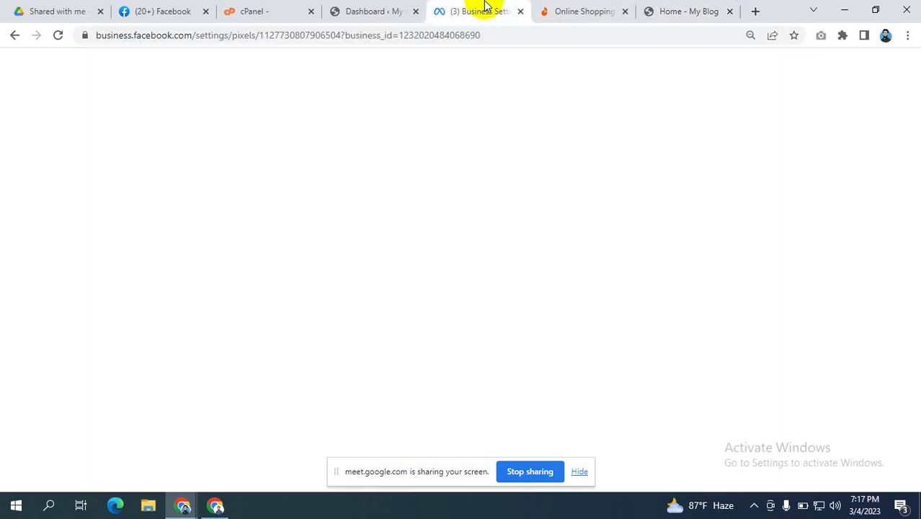
{"action": "left_click", "coordinate": [690, 10]}
{"action": "scroll", "coordinate": [357, 243], "scroll_direction": "down", "scroll_amount": 4}
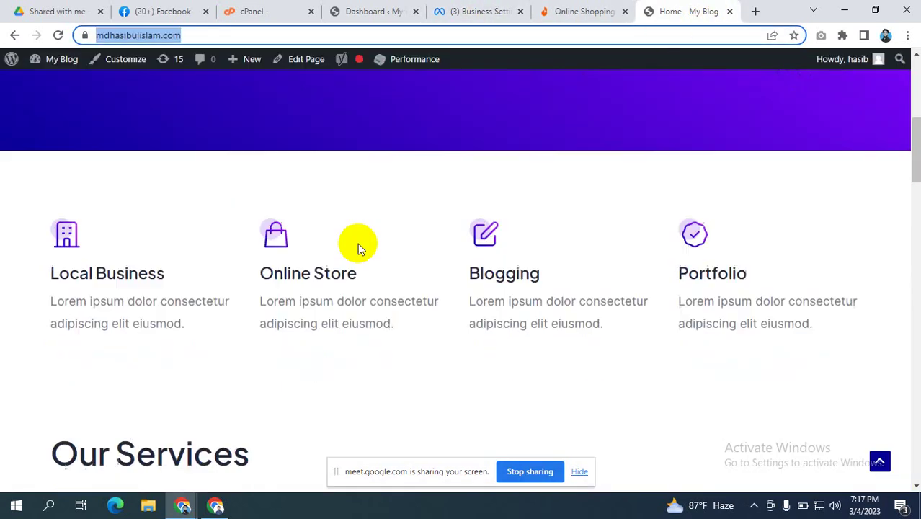
{"action": "scroll", "coordinate": [357, 243], "scroll_direction": "down", "scroll_amount": 10}
{"action": "scroll", "coordinate": [358, 248], "scroll_direction": "up", "scroll_amount": 4}
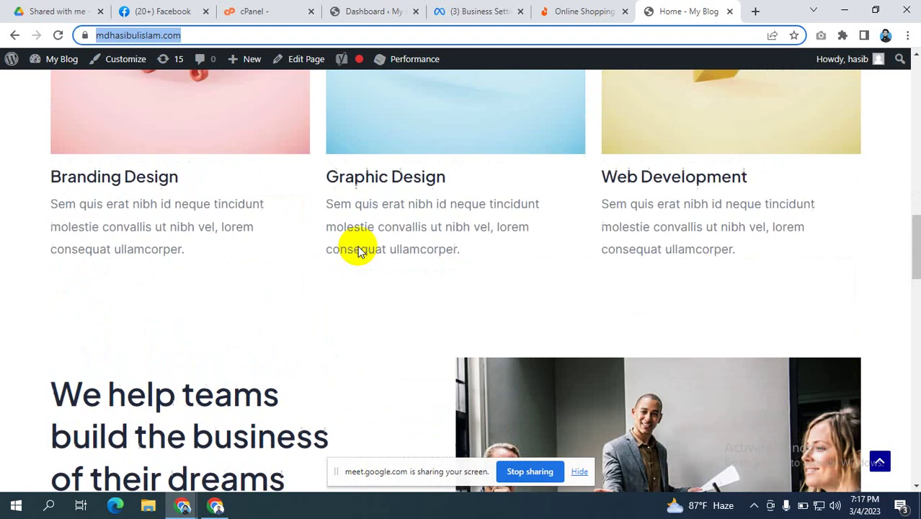
{"action": "scroll", "coordinate": [358, 247], "scroll_direction": "up", "scroll_amount": 3}
{"action": "left_click", "coordinate": [477, 13]}
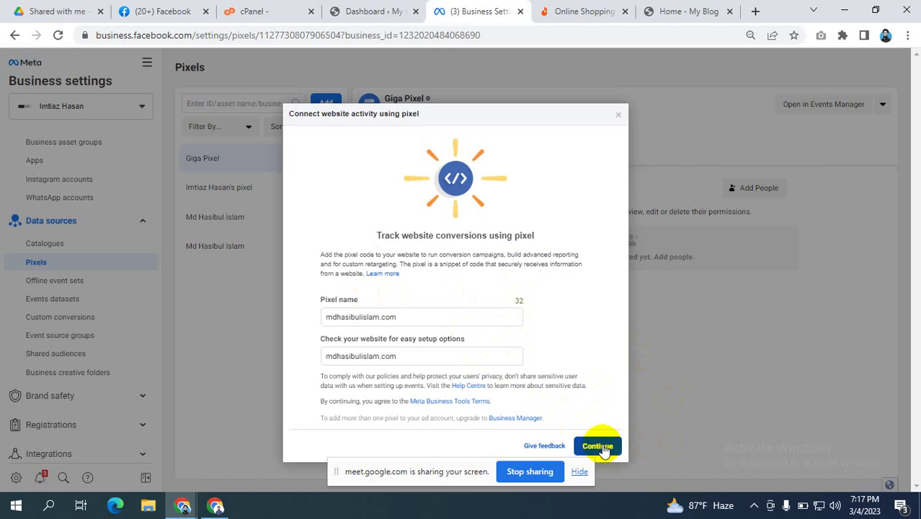
{"action": "left_click", "coordinate": [603, 447]}
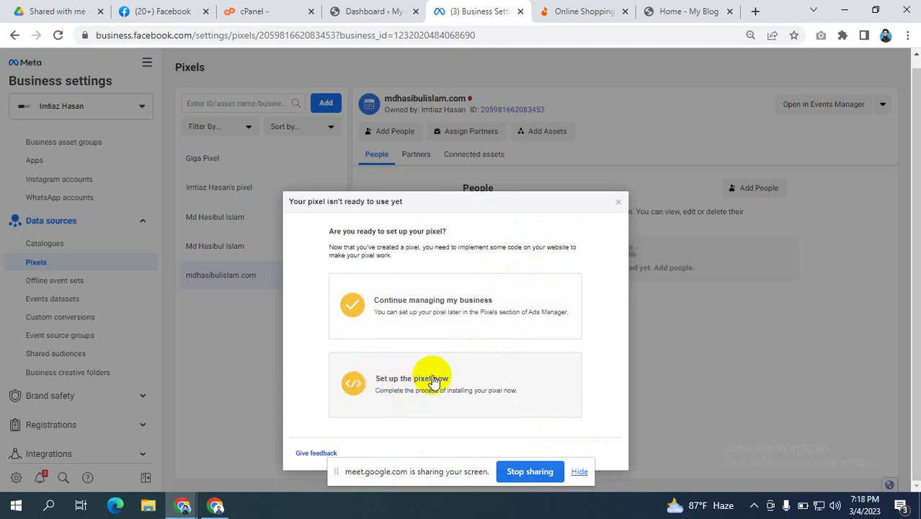
Step: Set up the pixel now, compare the WordPress and manual code install options, and open a new tab
{"action": "left_click", "coordinate": [434, 382]}
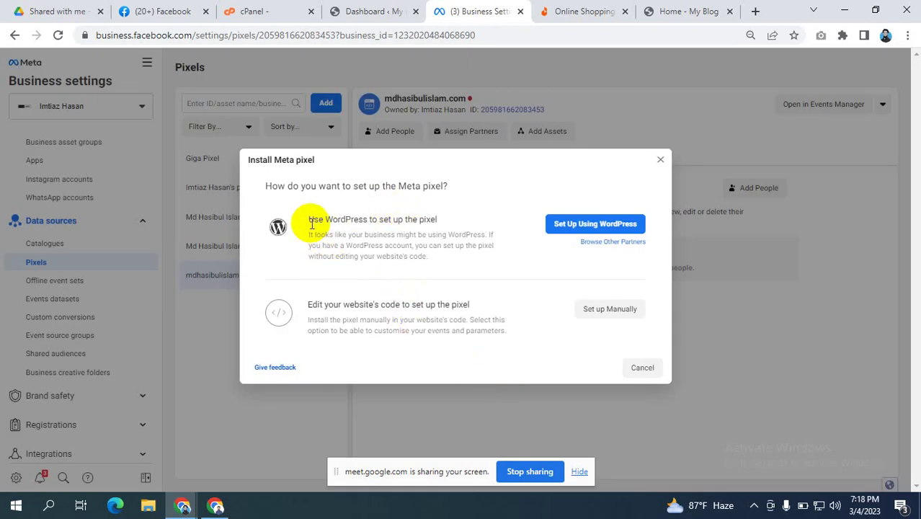
{"action": "left_click_drag", "start_coordinate": [309, 221], "coordinate": [436, 220]}
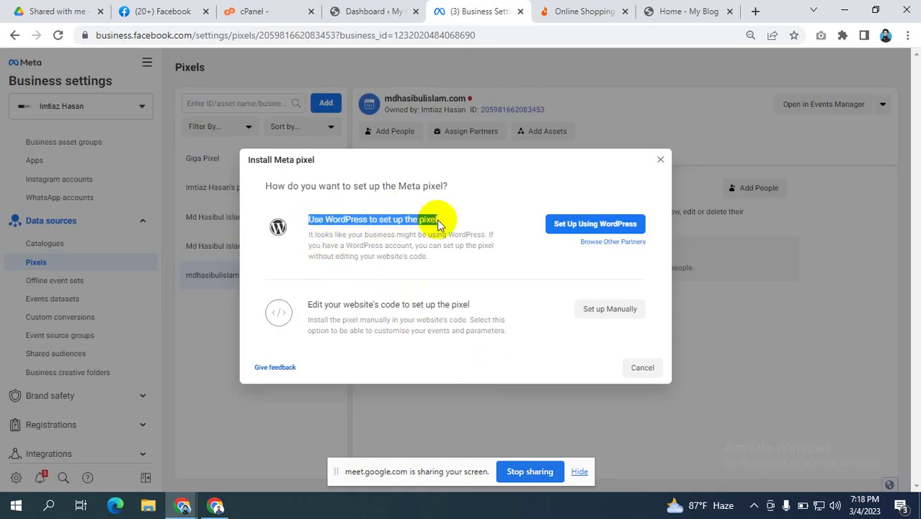
{"action": "left_click", "coordinate": [313, 304]}
{"action": "left_click_drag", "start_coordinate": [315, 303], "coordinate": [469, 304]}
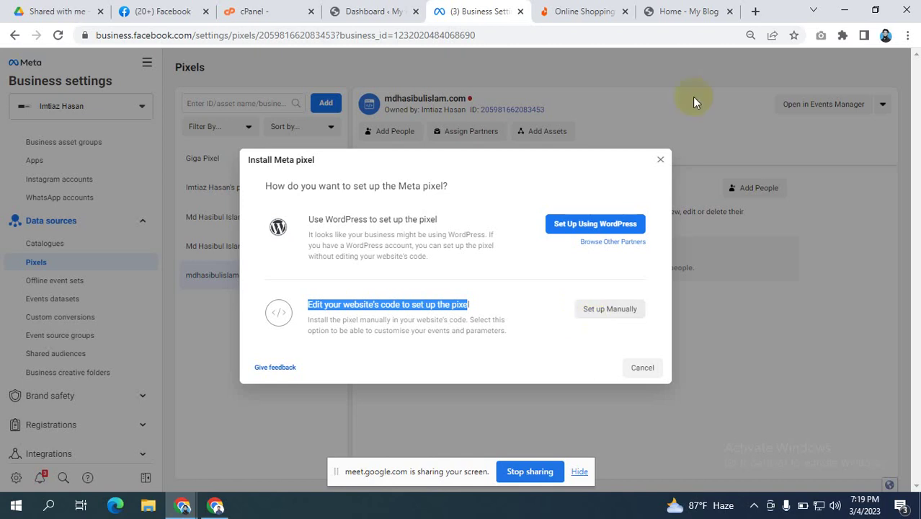
{"action": "left_click", "coordinate": [751, 8]}
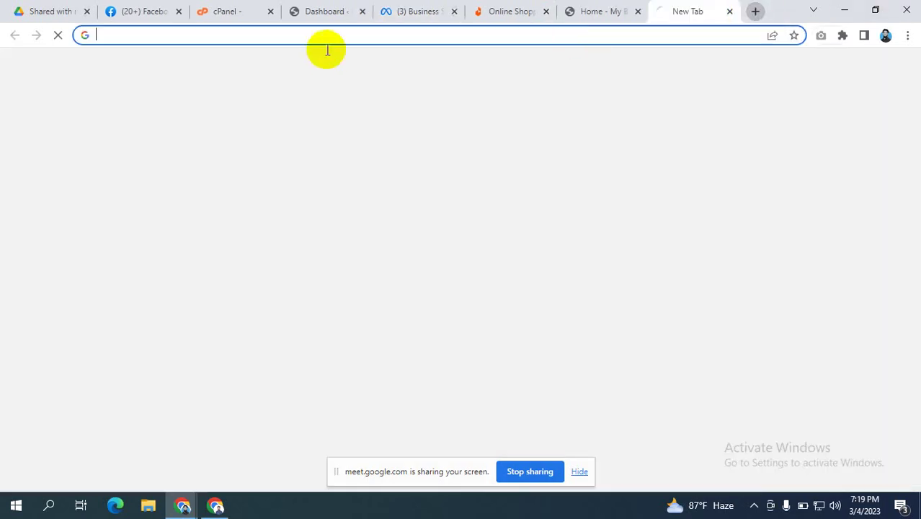
{"action": "left_click", "coordinate": [312, 32]}
Step: Search Google for 'cms', edit the query to 'abri', then go to the Daraz tab
{"action": "type", "text": "c"}
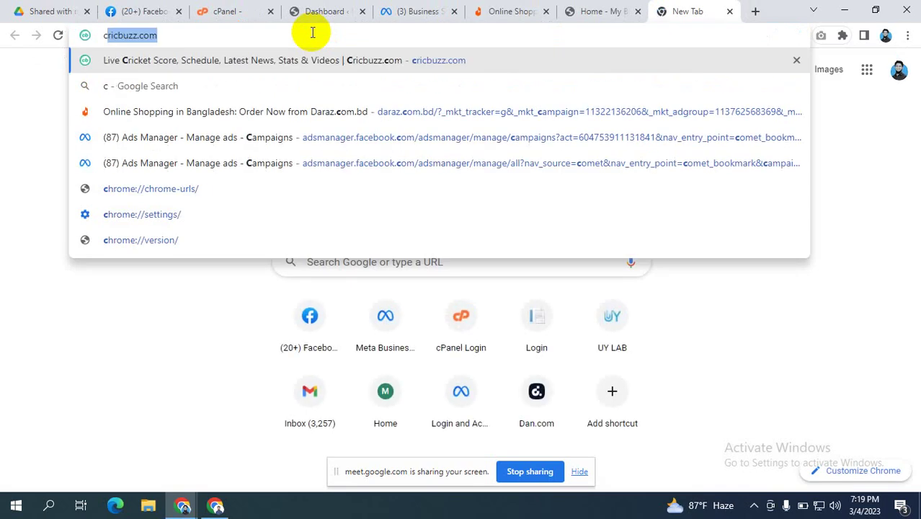
{"action": "type", "text": "ms"}
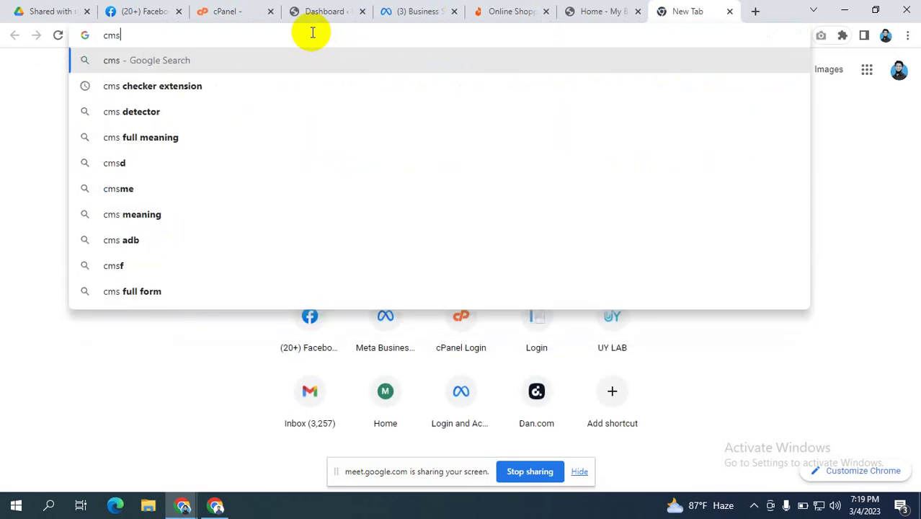
{"action": "key", "text": "Return"}
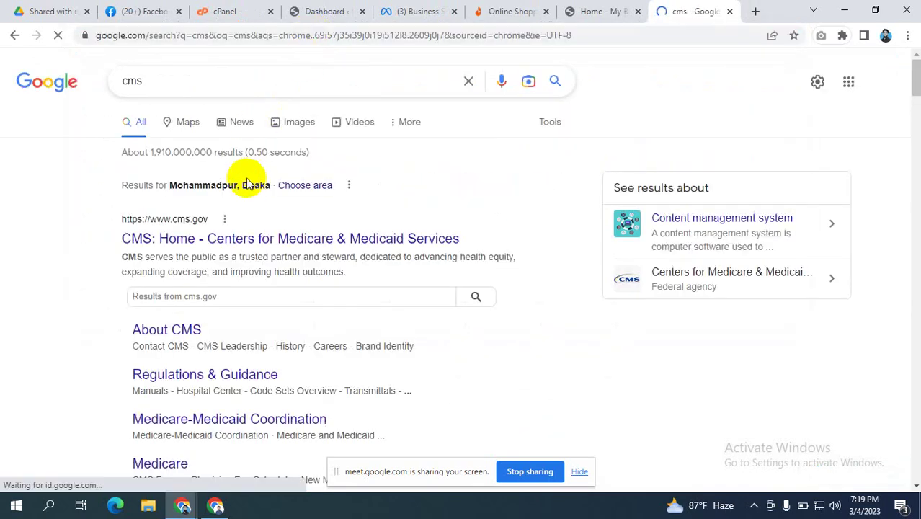
{"action": "left_click", "coordinate": [197, 83]}
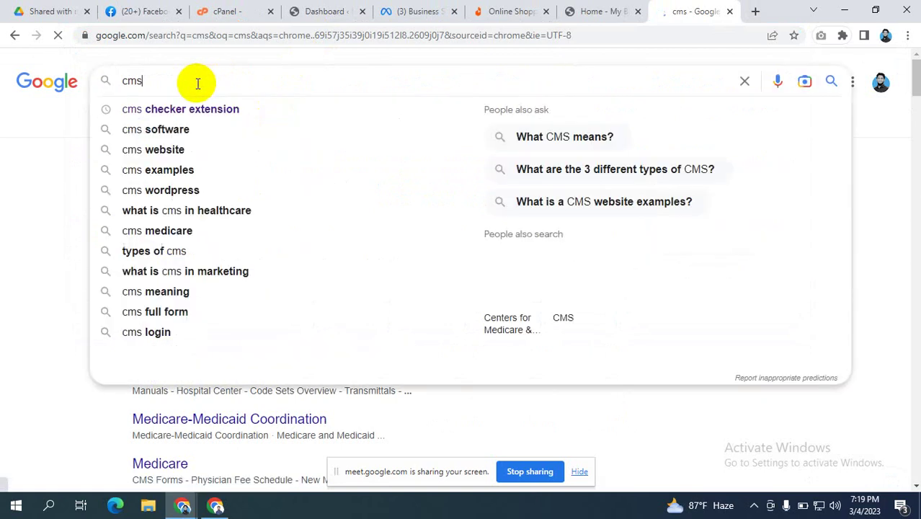
{"action": "type", "text": "abri"}
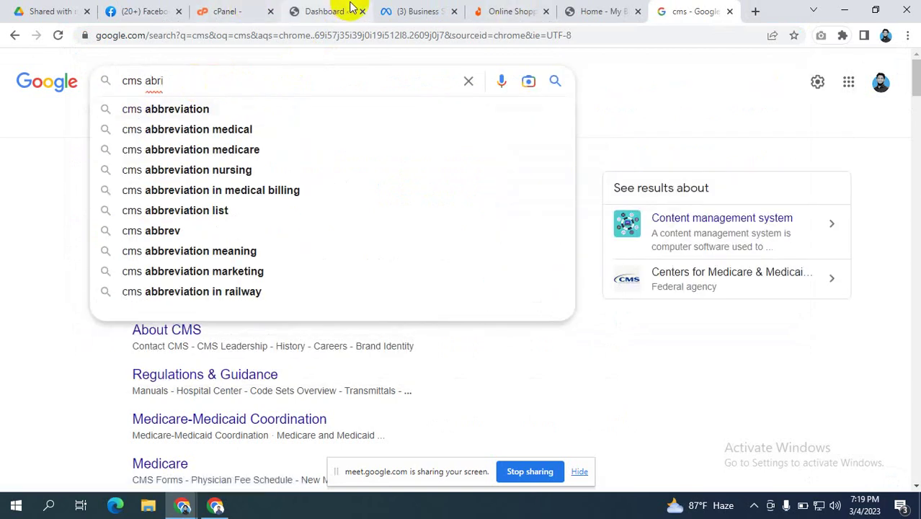
{"action": "left_click", "coordinate": [506, 11]}
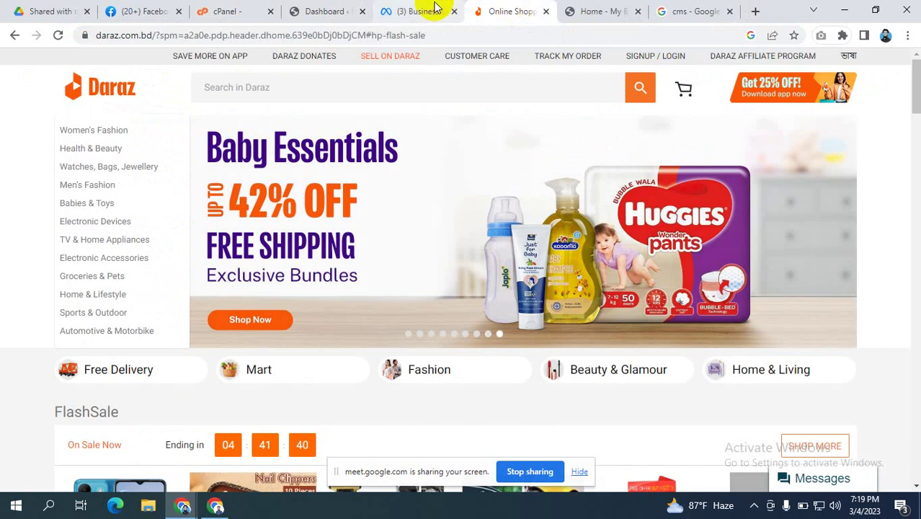
Step: Go back to the Install Meta pixel dialog in the Business Settings tab
{"action": "left_click", "coordinate": [422, 11]}
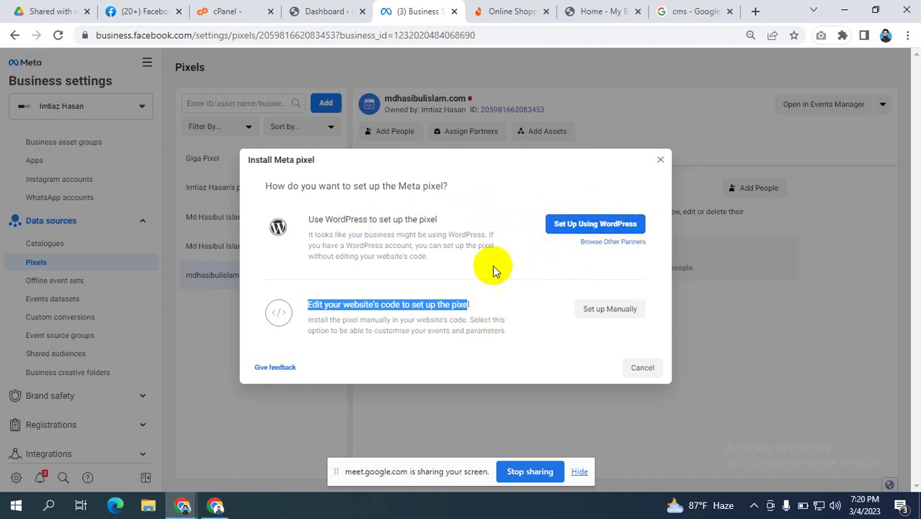
{"action": "left_click", "coordinate": [498, 198]}
{"action": "left_click", "coordinate": [497, 197]}
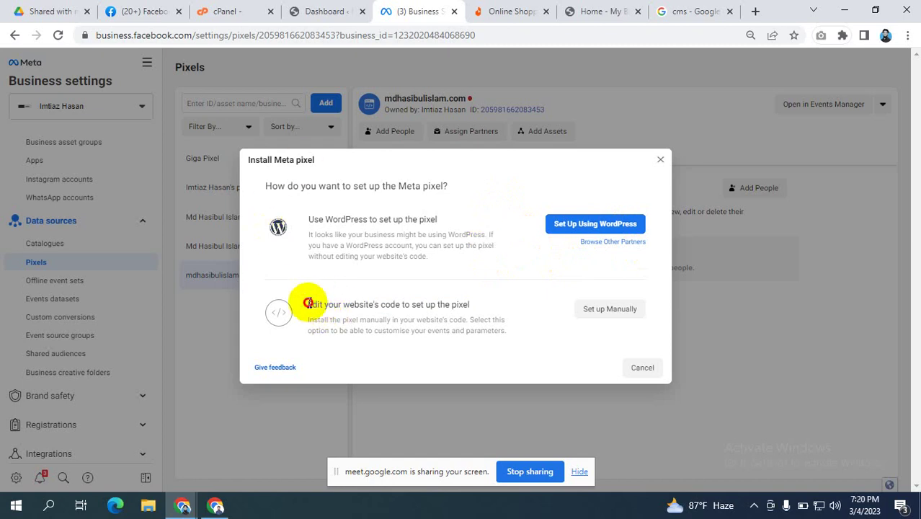
{"action": "left_click_drag", "start_coordinate": [308, 304], "coordinate": [465, 307]}
{"action": "left_click", "coordinate": [464, 306]}
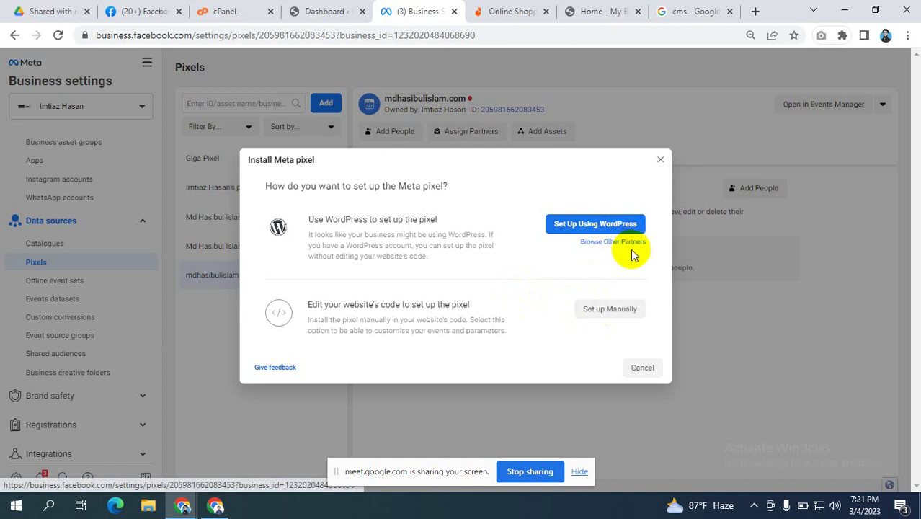
Step: Browse the Choose a partner integration list, then close the pixel setup dialog
{"action": "left_click", "coordinate": [620, 242]}
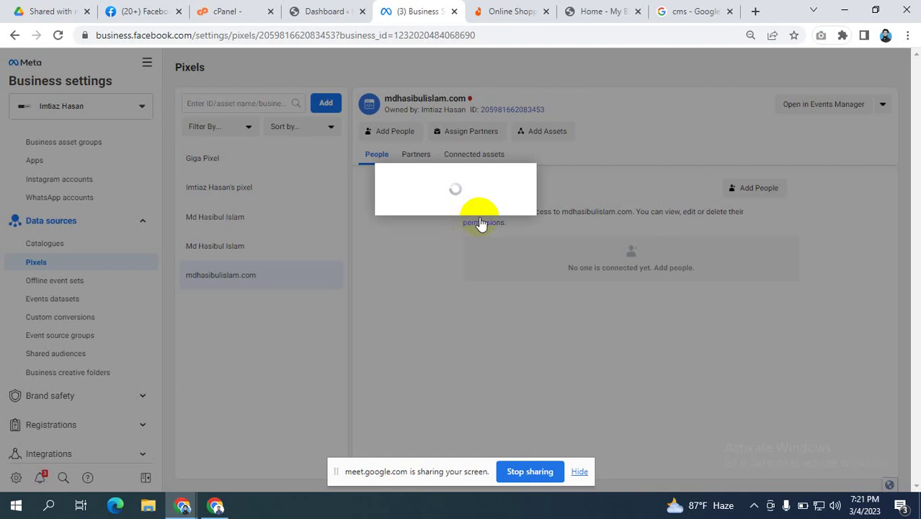
{"action": "scroll", "coordinate": [456, 216], "scroll_direction": "down", "scroll_amount": 5}
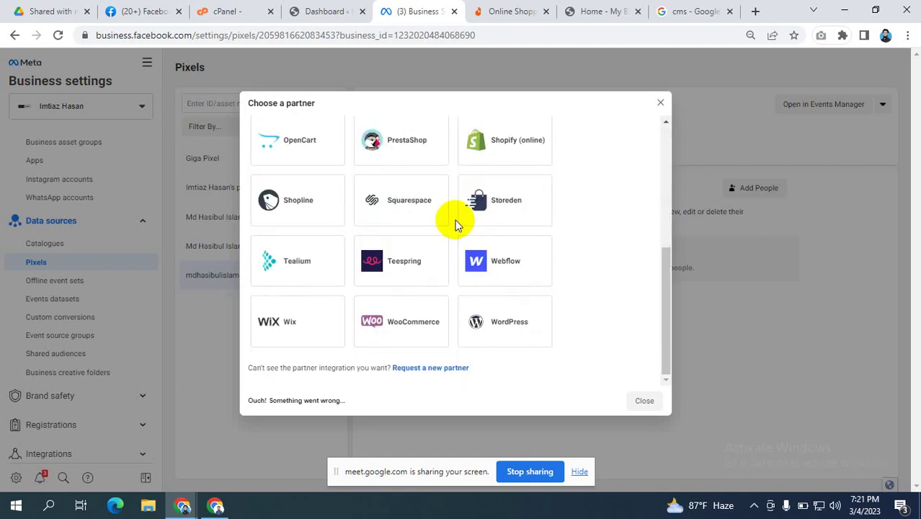
{"action": "scroll", "coordinate": [456, 222], "scroll_direction": "up", "scroll_amount": 5}
{"action": "scroll", "coordinate": [456, 225], "scroll_direction": "down", "scroll_amount": 5}
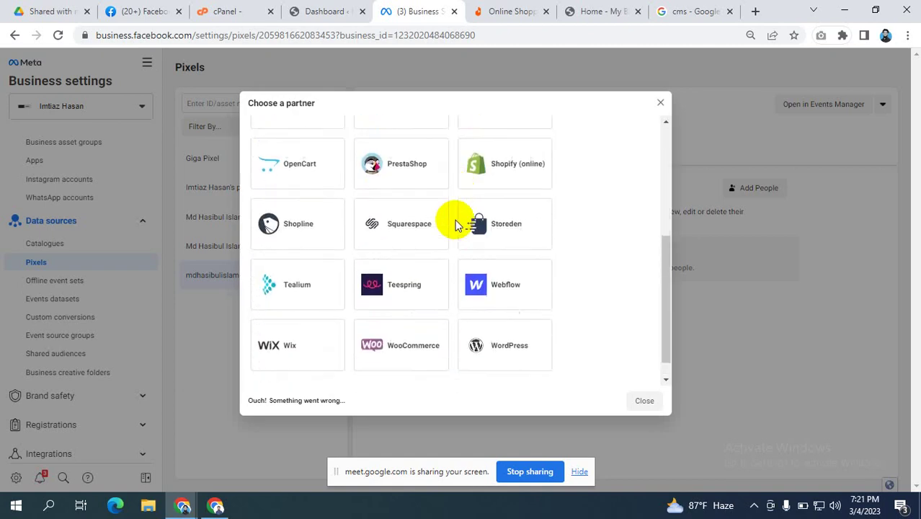
{"action": "scroll", "coordinate": [462, 238], "scroll_direction": "up", "scroll_amount": 2}
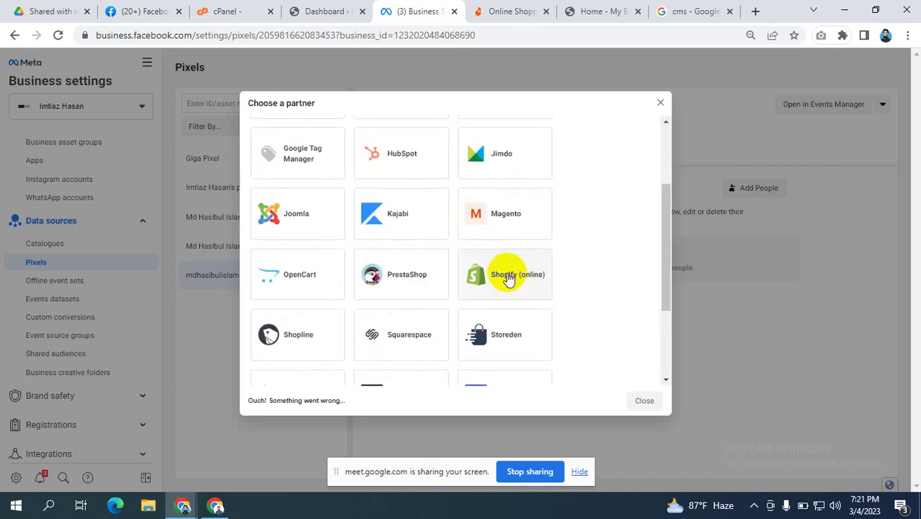
{"action": "scroll", "coordinate": [397, 230], "scroll_direction": "up", "scroll_amount": 2}
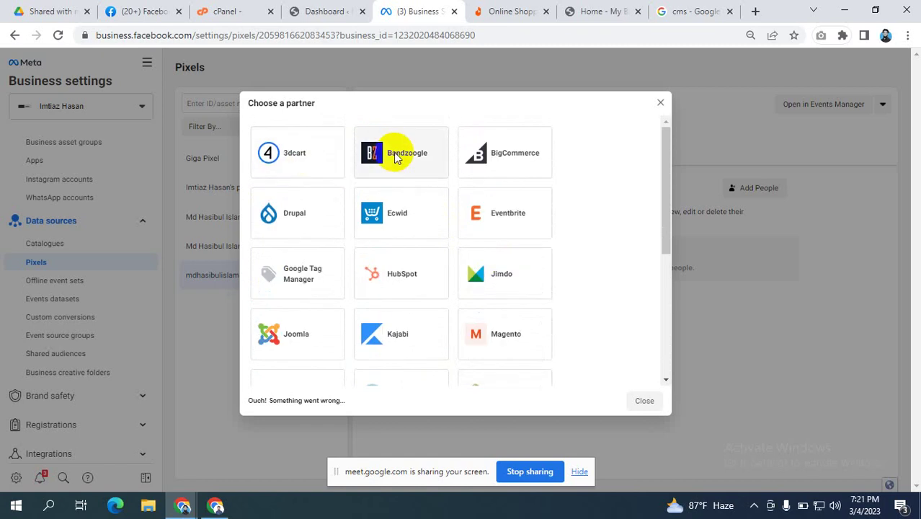
{"action": "scroll", "coordinate": [471, 315], "scroll_direction": "down", "scroll_amount": 5}
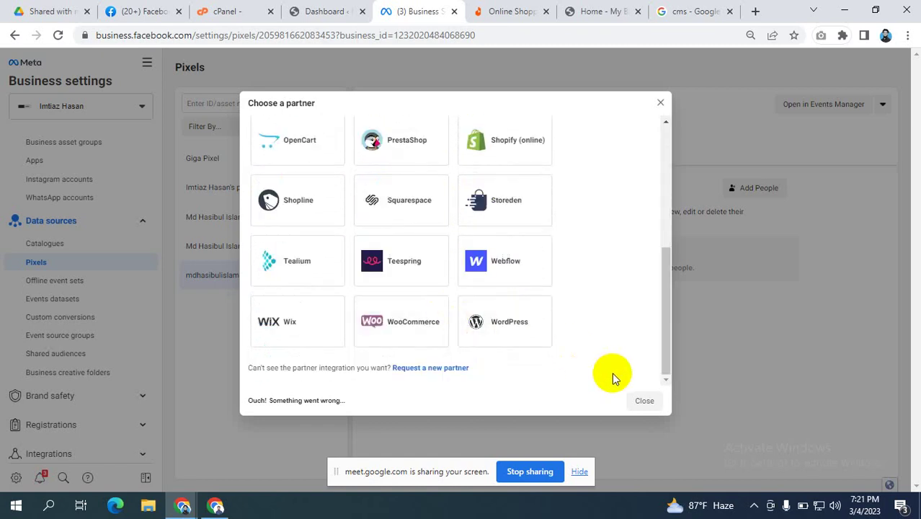
{"action": "scroll", "coordinate": [454, 248], "scroll_direction": "up", "scroll_amount": 5}
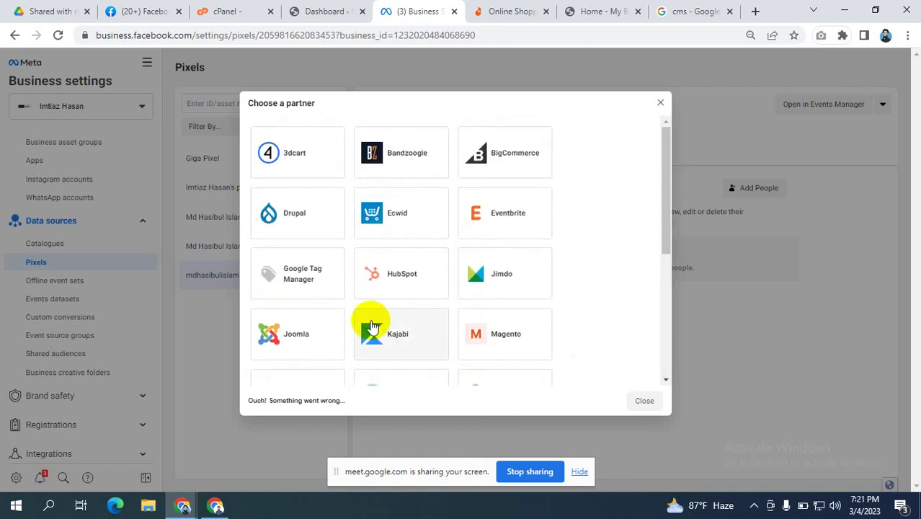
{"action": "scroll", "coordinate": [374, 323], "scroll_direction": "down", "scroll_amount": 5}
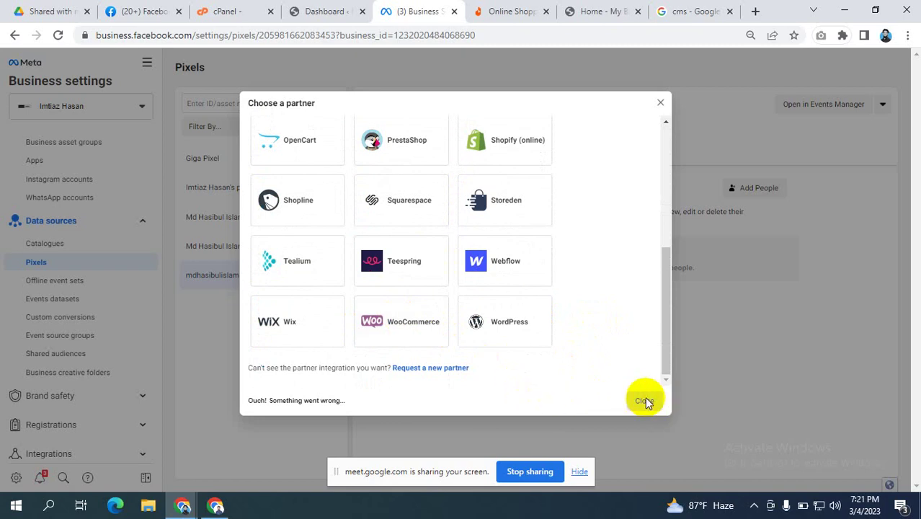
{"action": "scroll", "coordinate": [593, 211], "scroll_direction": "up", "scroll_amount": 5}
{"action": "scroll", "coordinate": [428, 307], "scroll_direction": "down", "scroll_amount": 2}
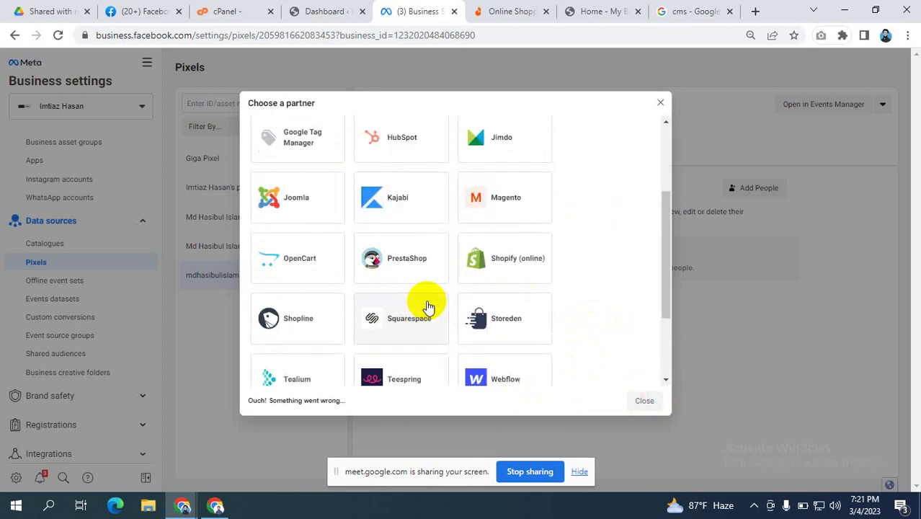
{"action": "scroll", "coordinate": [428, 307], "scroll_direction": "down", "scroll_amount": 2}
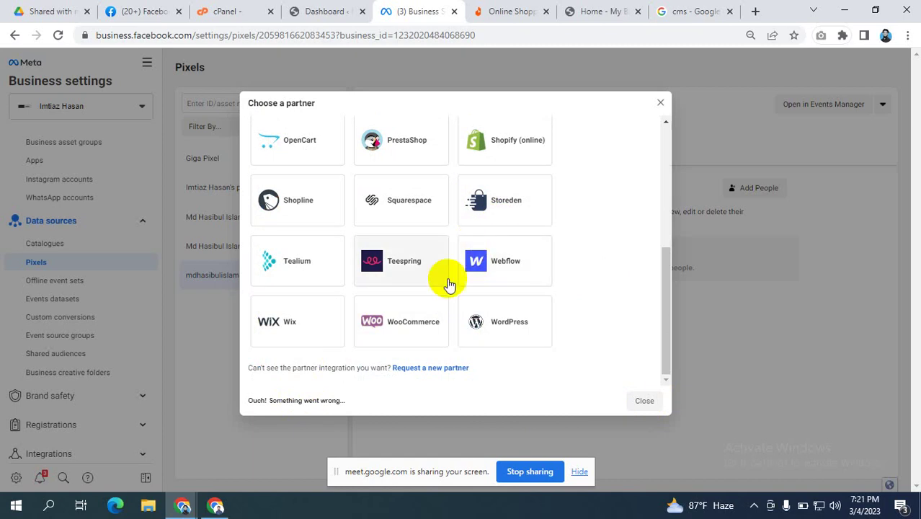
{"action": "scroll", "coordinate": [586, 222], "scroll_direction": "up", "scroll_amount": 8}
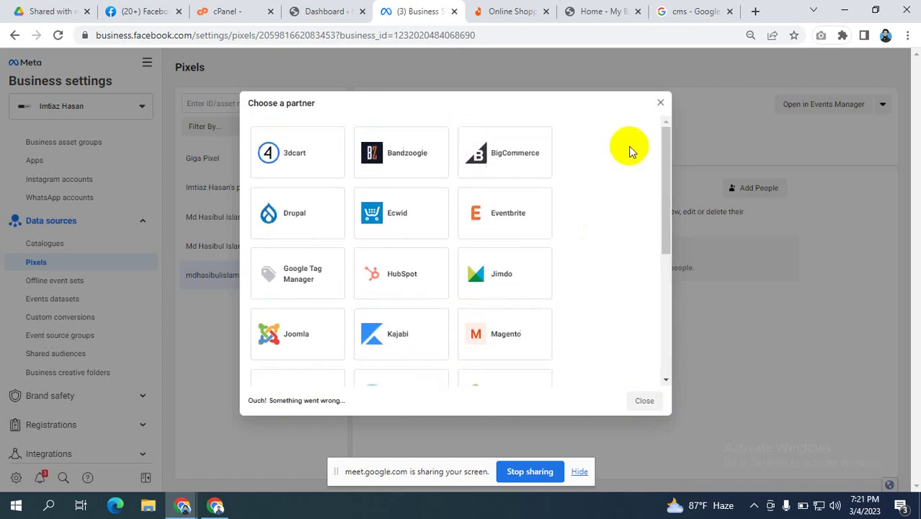
{"action": "left_click", "coordinate": [664, 105]}
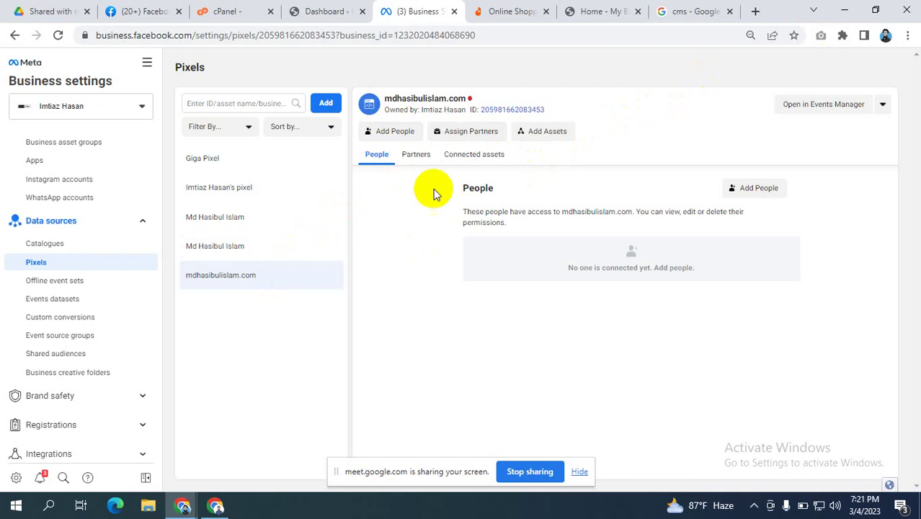
Step: Hide the Meet sharing bar and reload the stuck Pixels page to show the mdhasibulislam.com pixel
{"action": "left_click", "coordinate": [327, 103]}
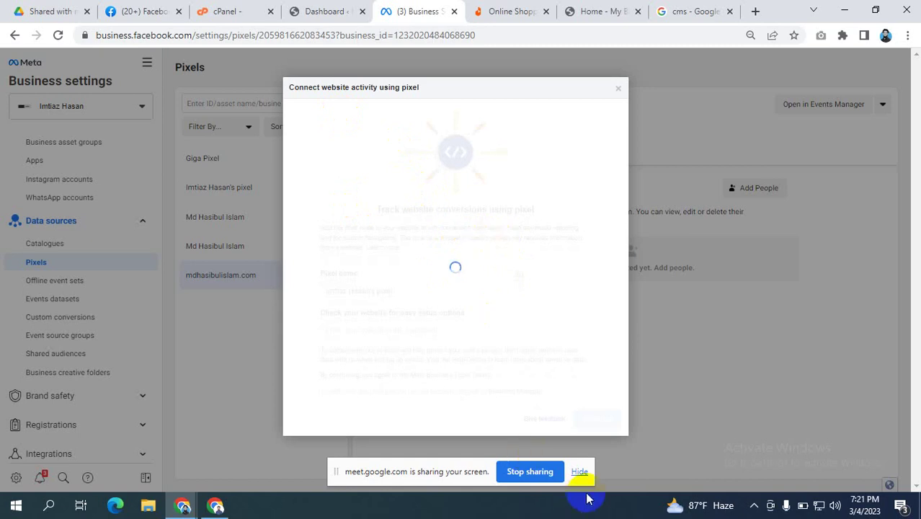
{"action": "left_click", "coordinate": [580, 472]}
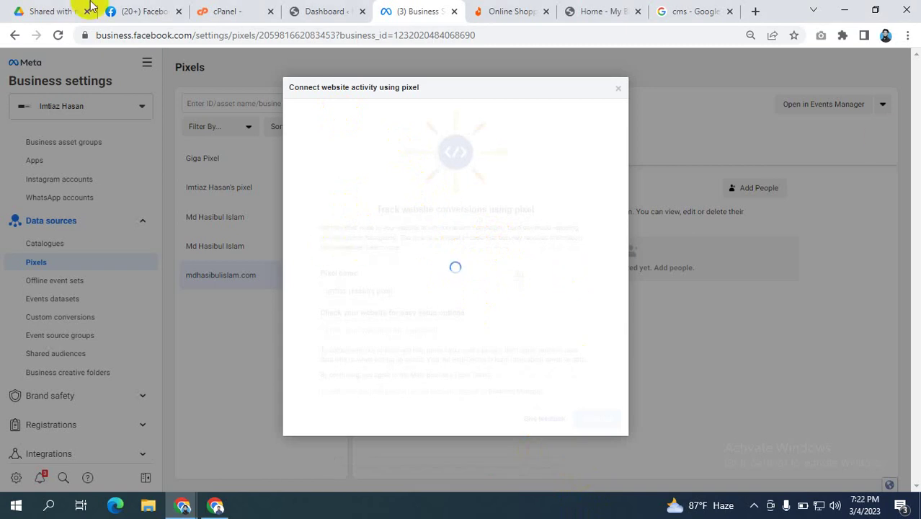
{"action": "left_click", "coordinate": [58, 35]}
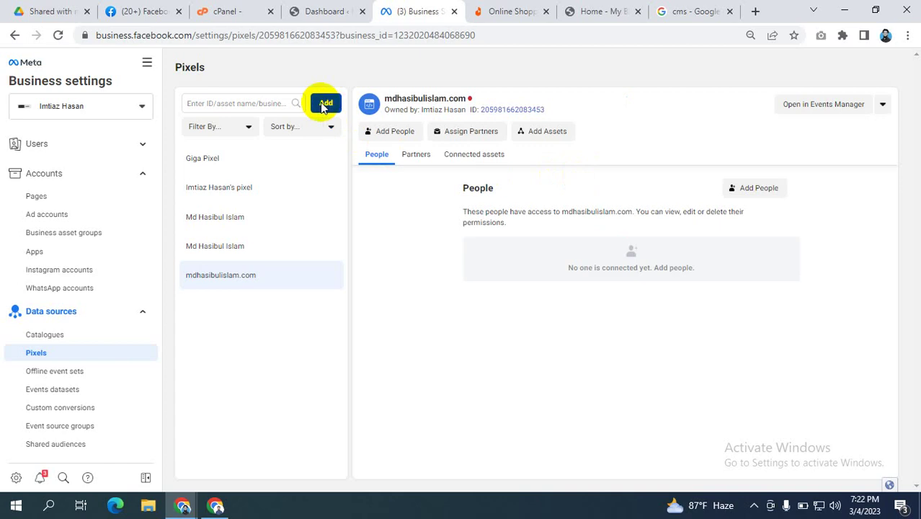
{"action": "left_click", "coordinate": [325, 102]}
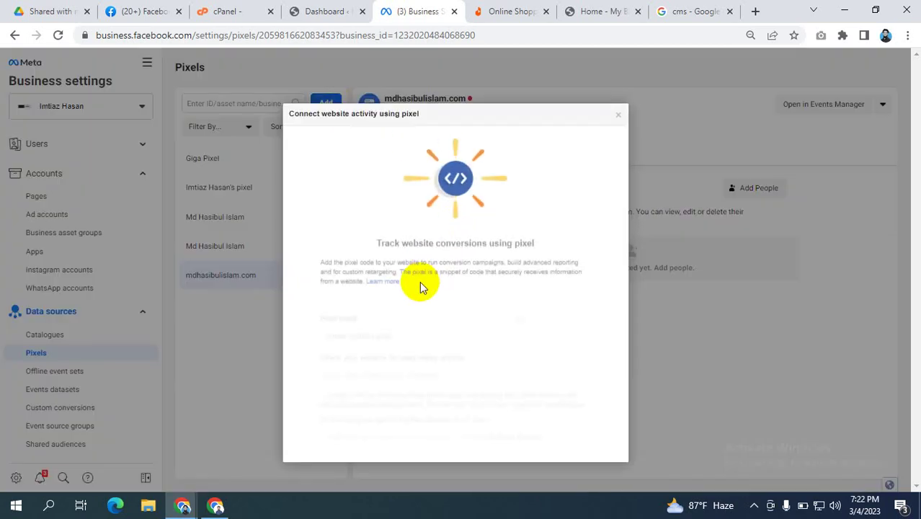
{"action": "triple_click", "coordinate": [390, 317]}
{"action": "type", "text": "https://mdhasibulislam.com/"}
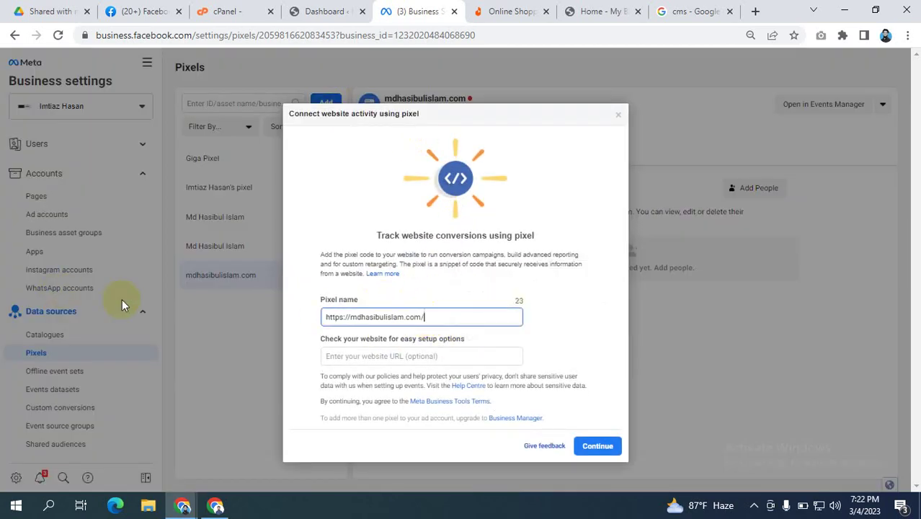
{"action": "left_click_drag", "start_coordinate": [350, 317], "coordinate": [326, 318]}
{"action": "key", "text": "BackSpace"}
{"action": "left_click", "coordinate": [416, 317]}
{"action": "key", "text": "BackSpace"}
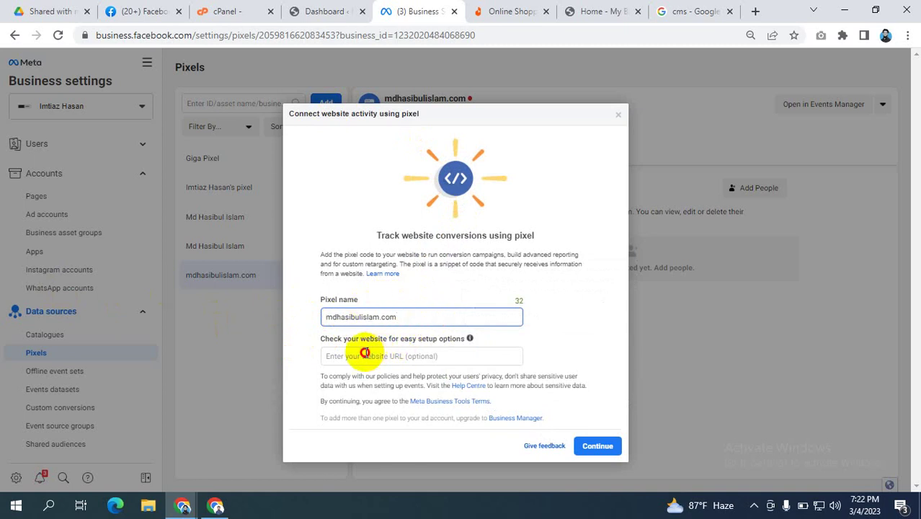
{"action": "left_click", "coordinate": [363, 355]}
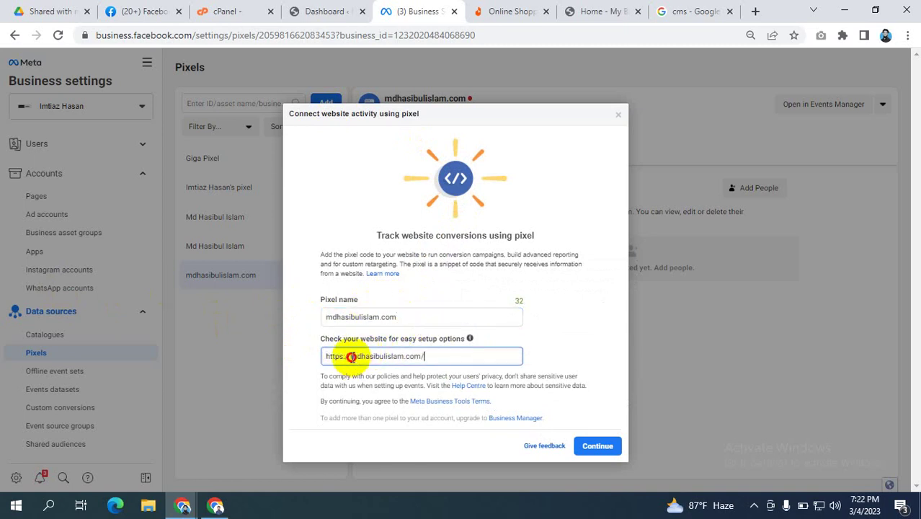
{"action": "left_click_drag", "start_coordinate": [351, 356], "coordinate": [326, 356]}
{"action": "key", "text": "BackSpace"}
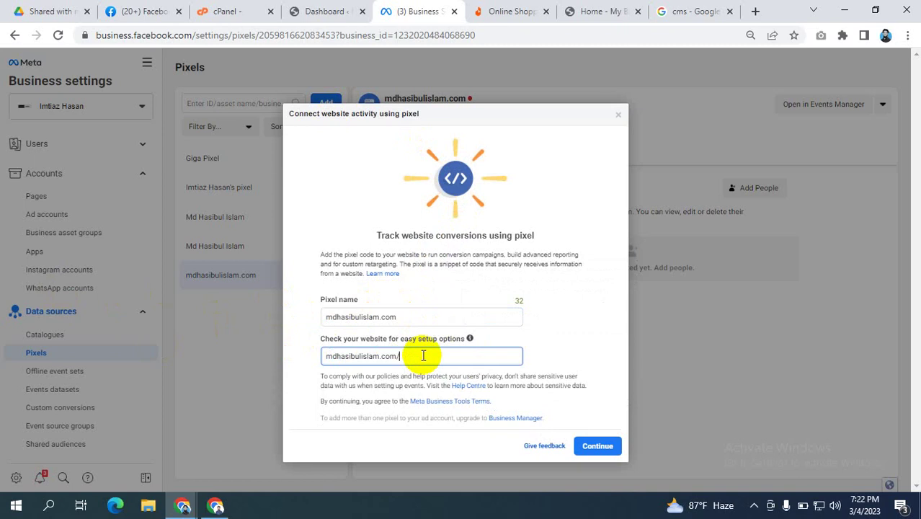
{"action": "left_click", "coordinate": [596, 444]}
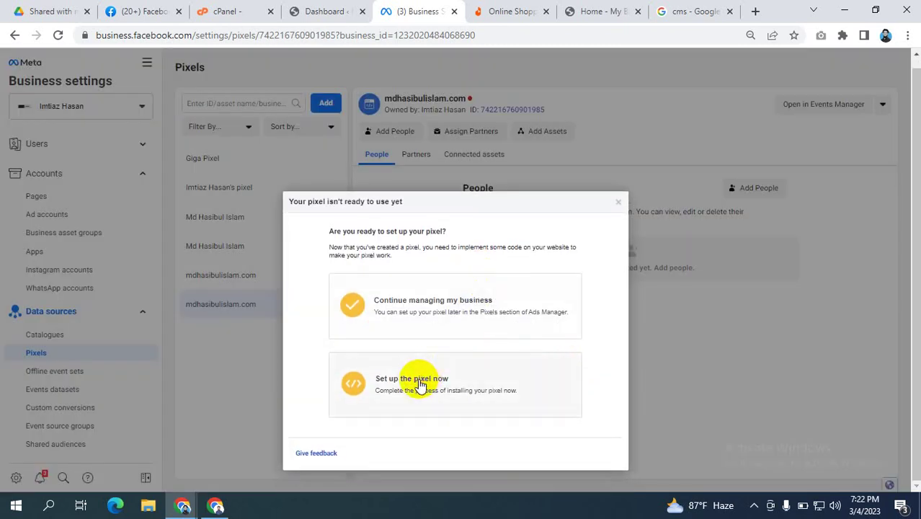
Step: Choose to set up the new pixel now, installing its code manually
{"action": "left_click", "coordinate": [422, 384]}
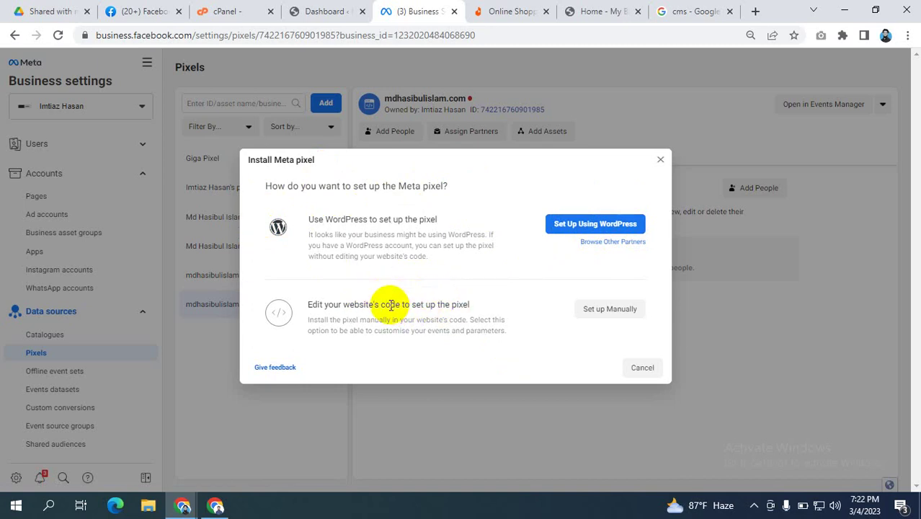
{"action": "left_click", "coordinate": [610, 309]}
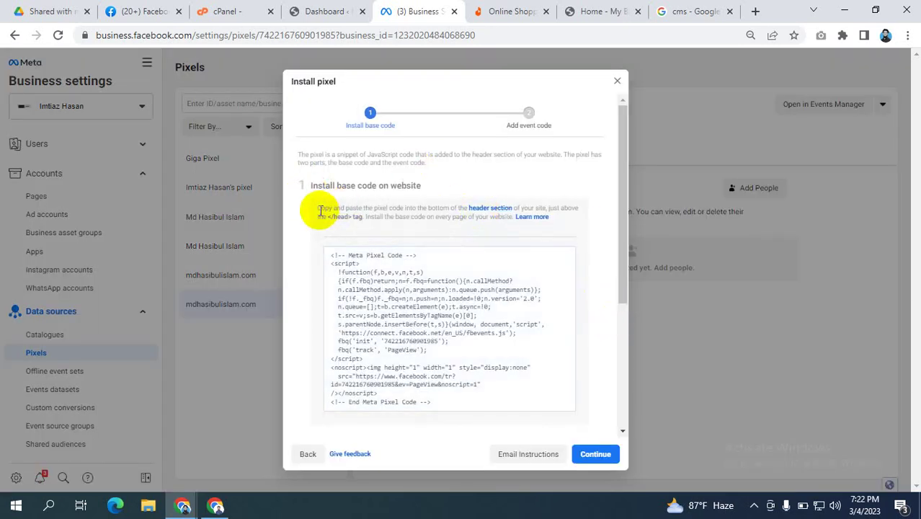
Step: Copy the Meta Pixel base code from the Install pixel dialog's code box
{"action": "left_click_drag", "start_coordinate": [317, 207], "coordinate": [426, 211]}
{"action": "left_click", "coordinate": [441, 250]}
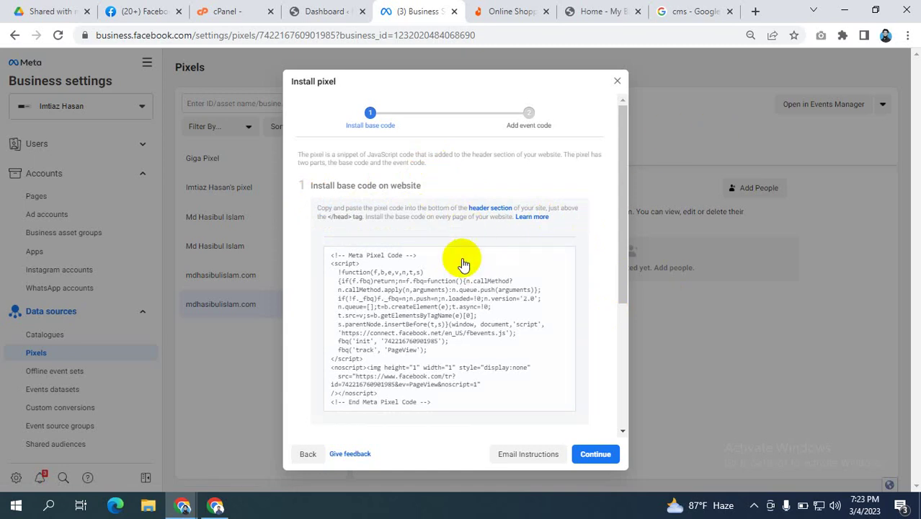
{"action": "left_click", "coordinate": [465, 343]}
{"action": "scroll", "coordinate": [465, 344], "scroll_direction": "down", "scroll_amount": 3}
{"action": "scroll", "coordinate": [461, 255], "scroll_direction": "up", "scroll_amount": 2}
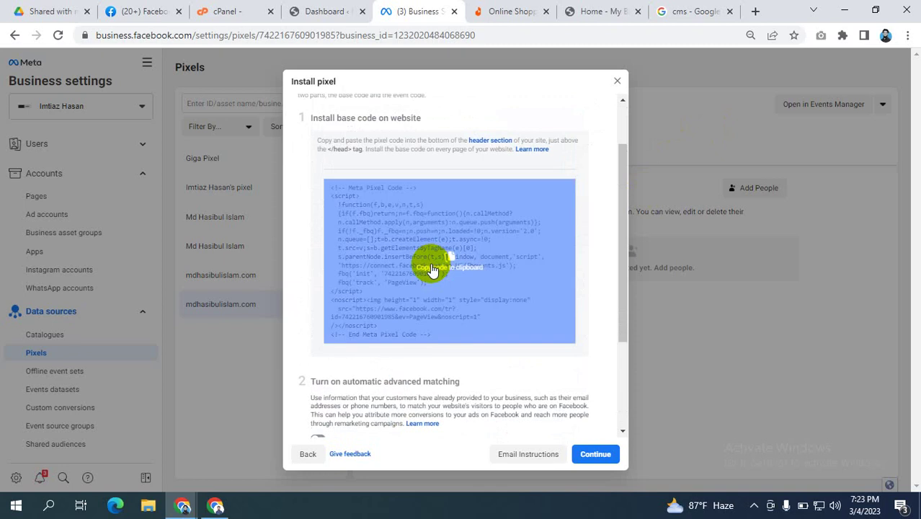
{"action": "left_click", "coordinate": [494, 279]}
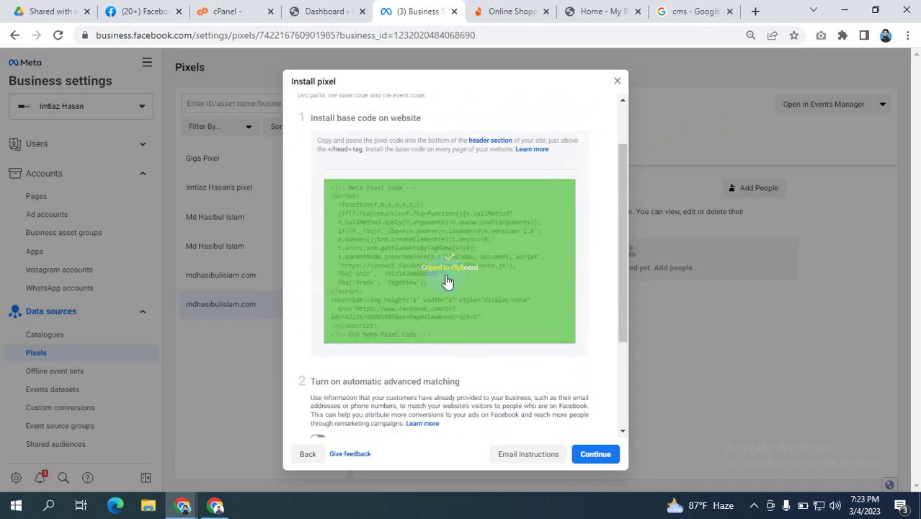
{"action": "mouse_move", "coordinate": [450, 284]}
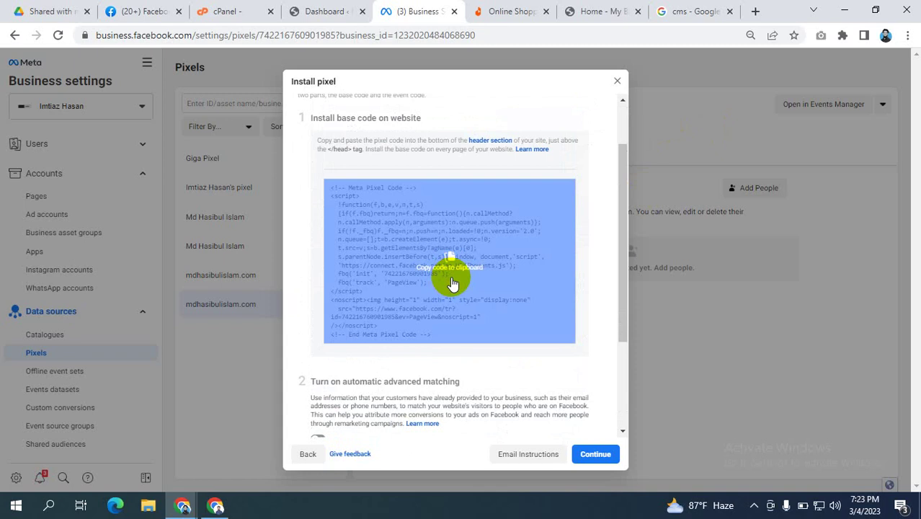
{"action": "scroll", "coordinate": [448, 280], "scroll_direction": "down", "scroll_amount": 3}
{"action": "scroll", "coordinate": [449, 278], "scroll_direction": "up", "scroll_amount": 5}
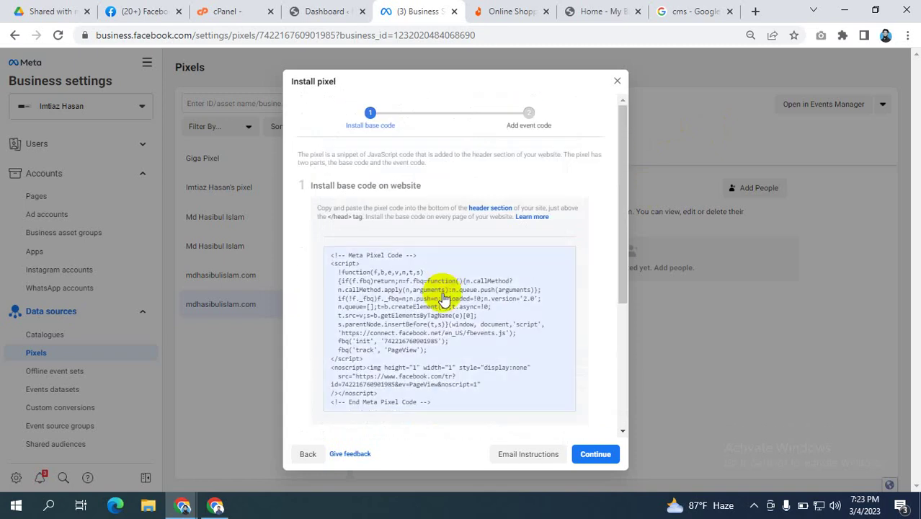
{"action": "left_click", "coordinate": [443, 315]}
{"action": "scroll", "coordinate": [470, 292], "scroll_direction": "down", "scroll_amount": 3}
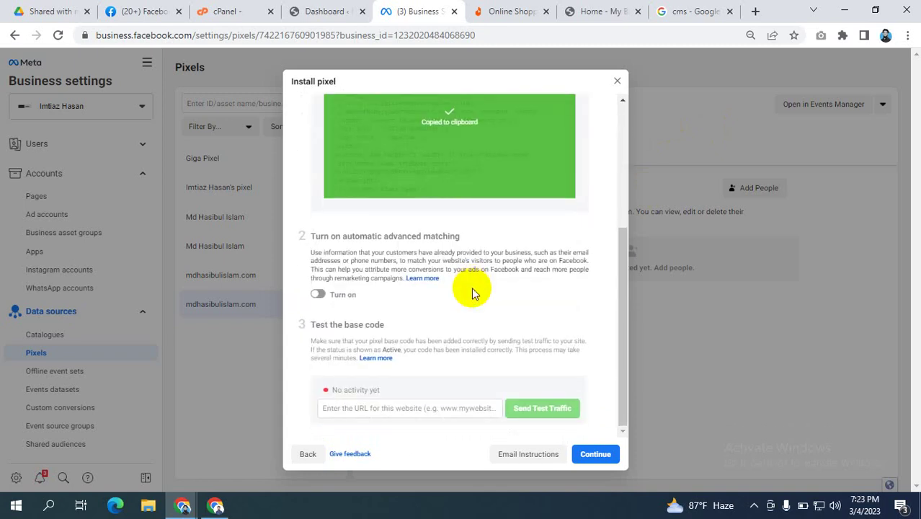
{"action": "scroll", "coordinate": [472, 287], "scroll_direction": "up", "scroll_amount": 4}
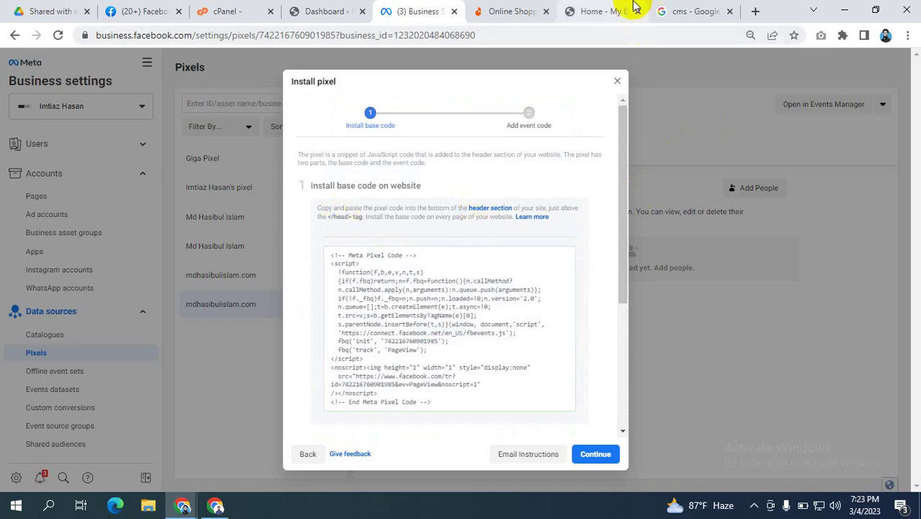
Step: Open the My Blog WordPress Dashboard, then return to the Business Settings Install pixel dialog
{"action": "left_click", "coordinate": [598, 10]}
{"action": "scroll", "coordinate": [578, 200], "scroll_direction": "up", "scroll_amount": 10}
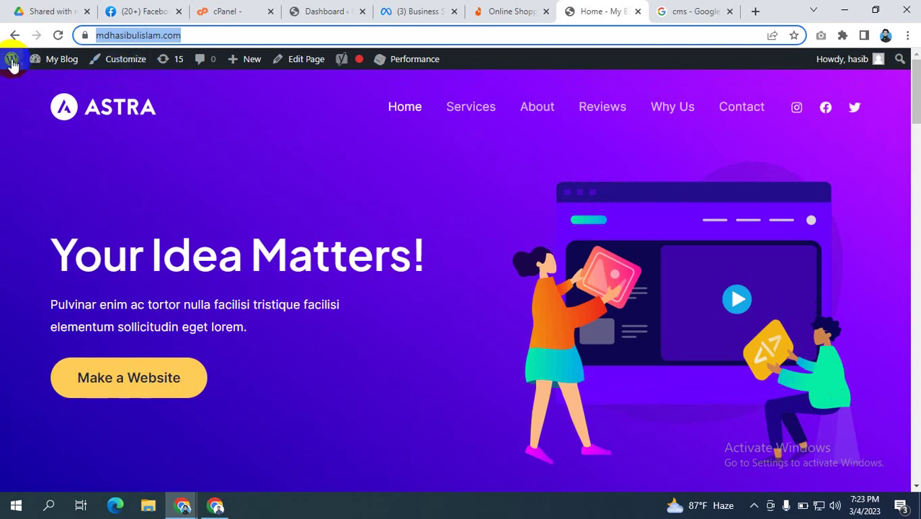
{"action": "mouse_move", "coordinate": [12, 58]}
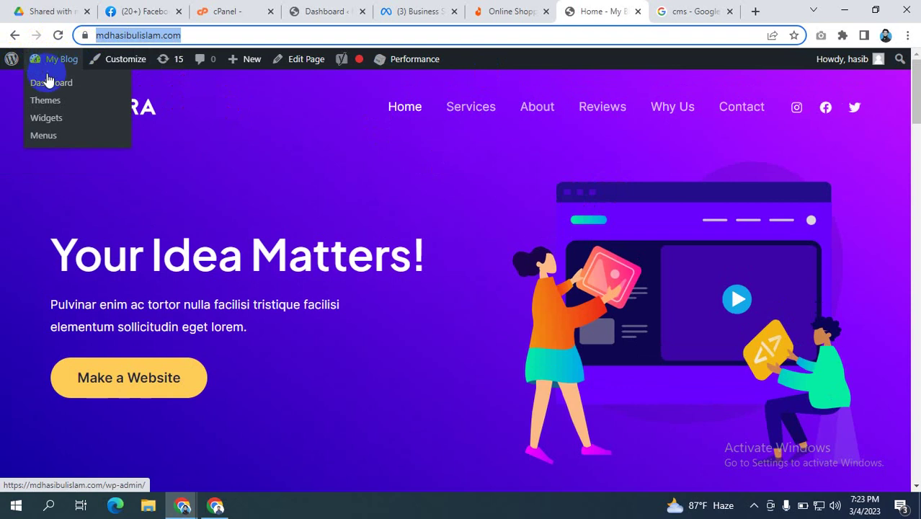
{"action": "left_click", "coordinate": [47, 87]}
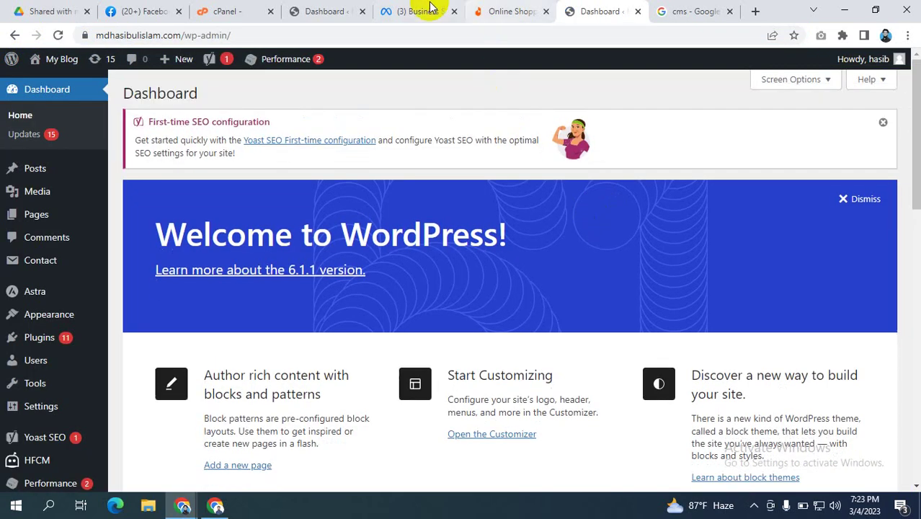
{"action": "left_click", "coordinate": [312, 16]}
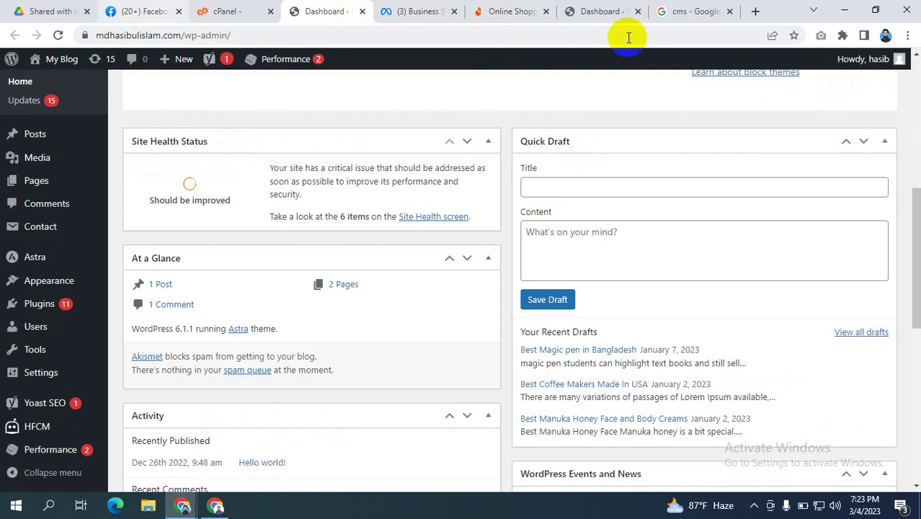
{"action": "left_click", "coordinate": [407, 12]}
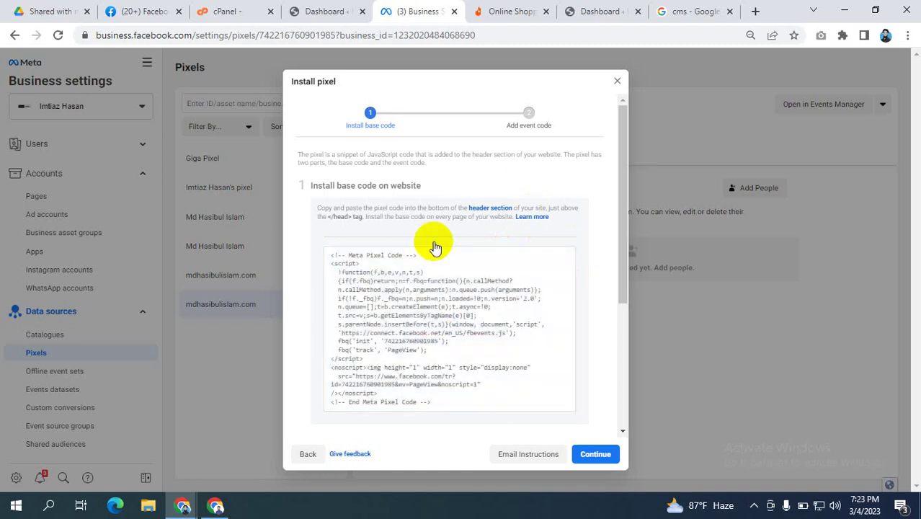
Step: Recopy the pixel base code and switch to the Dashboard ‹ My Blog tab
{"action": "scroll", "coordinate": [428, 242], "scroll_direction": "down", "scroll_amount": 3}
{"action": "scroll", "coordinate": [451, 190], "scroll_direction": "up", "scroll_amount": 3}
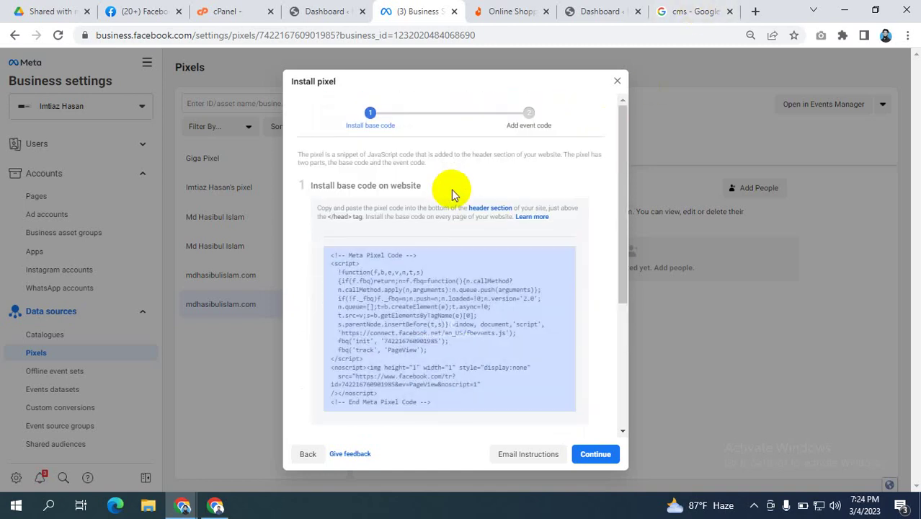
{"action": "left_click", "coordinate": [418, 331]}
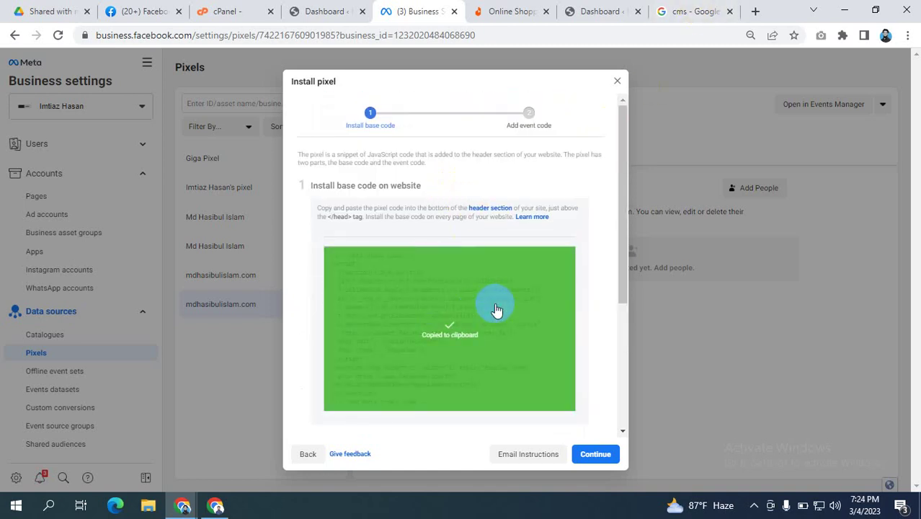
{"action": "scroll", "coordinate": [494, 306], "scroll_direction": "down", "scroll_amount": 3}
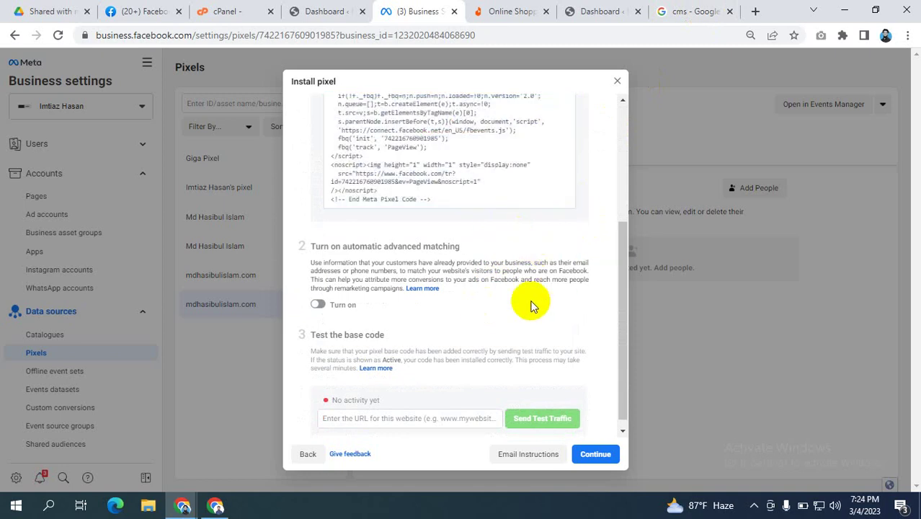
{"action": "scroll", "coordinate": [496, 391], "scroll_direction": "down", "scroll_amount": 1}
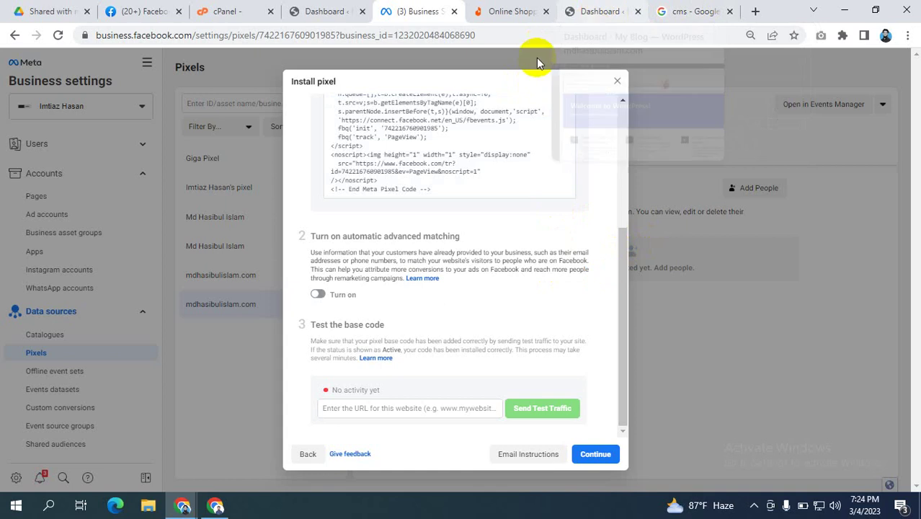
{"action": "scroll", "coordinate": [454, 150], "scroll_direction": "up", "scroll_amount": 5}
{"action": "left_click", "coordinate": [407, 311]}
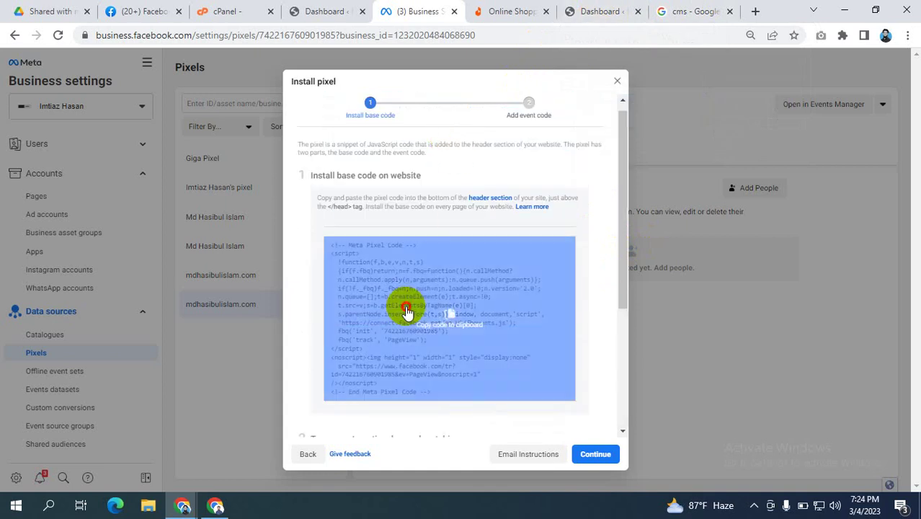
{"action": "left_click", "coordinate": [603, 10]}
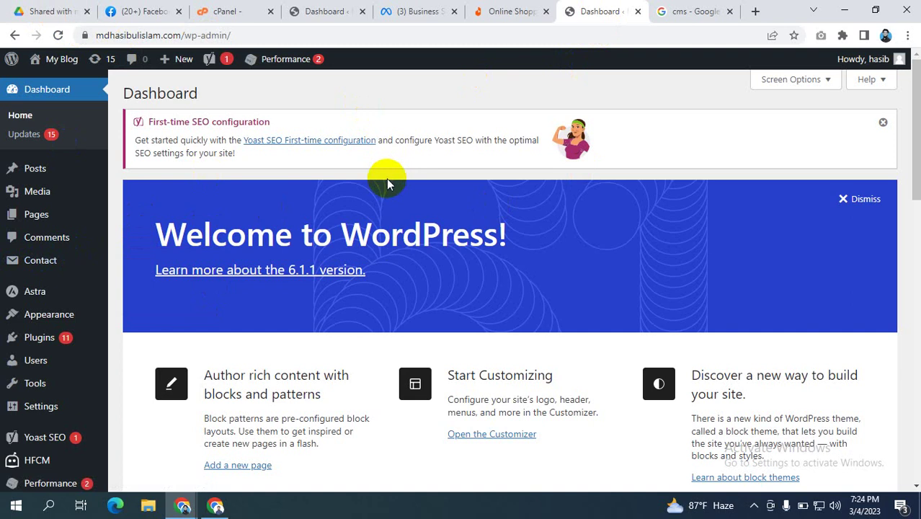
Step: Search Add Plugins for 'header' and find Header Footer Code Manager already Active
{"action": "scroll", "coordinate": [51, 263], "scroll_direction": "down", "scroll_amount": 1}
{"action": "mouse_move", "coordinate": [78, 268]}
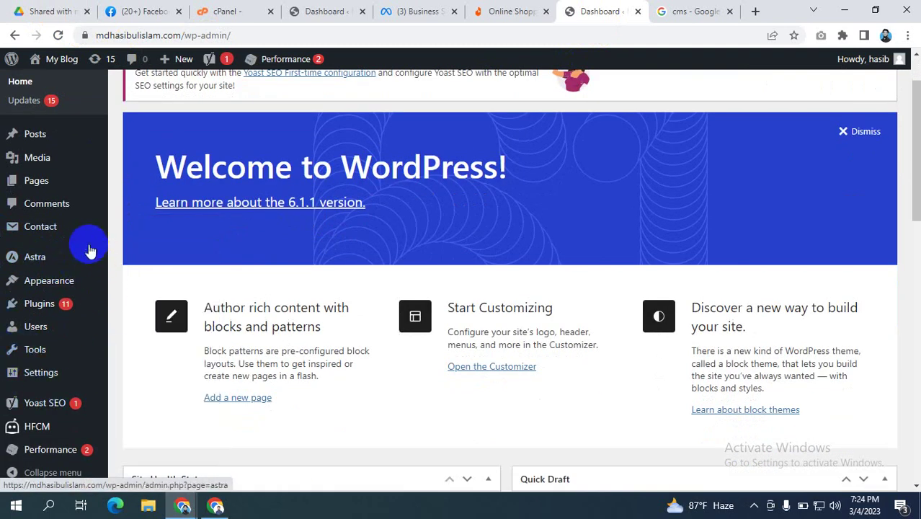
{"action": "mouse_move", "coordinate": [40, 305]}
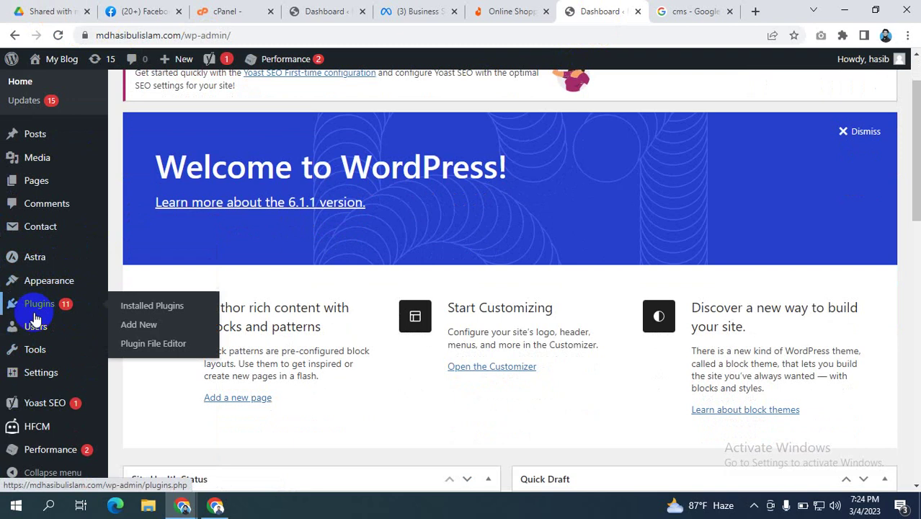
{"action": "left_click", "coordinate": [141, 325]}
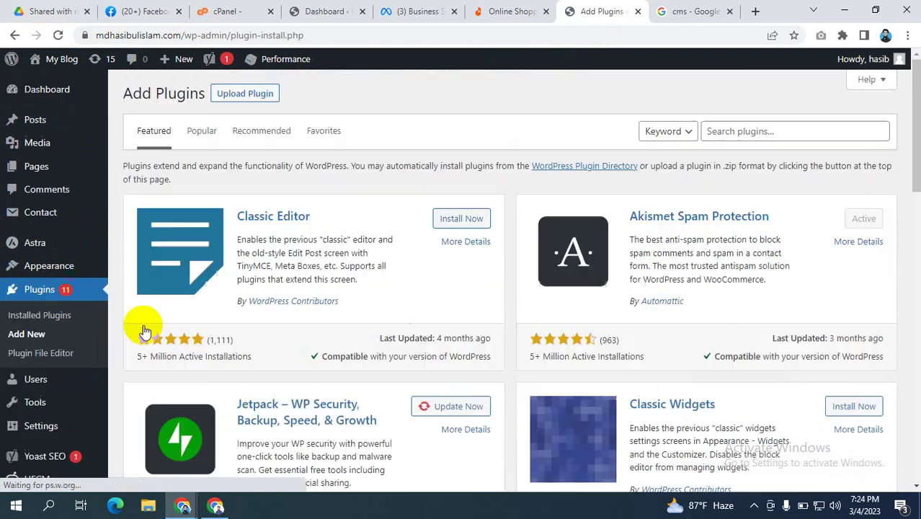
{"action": "left_click", "coordinate": [727, 133]}
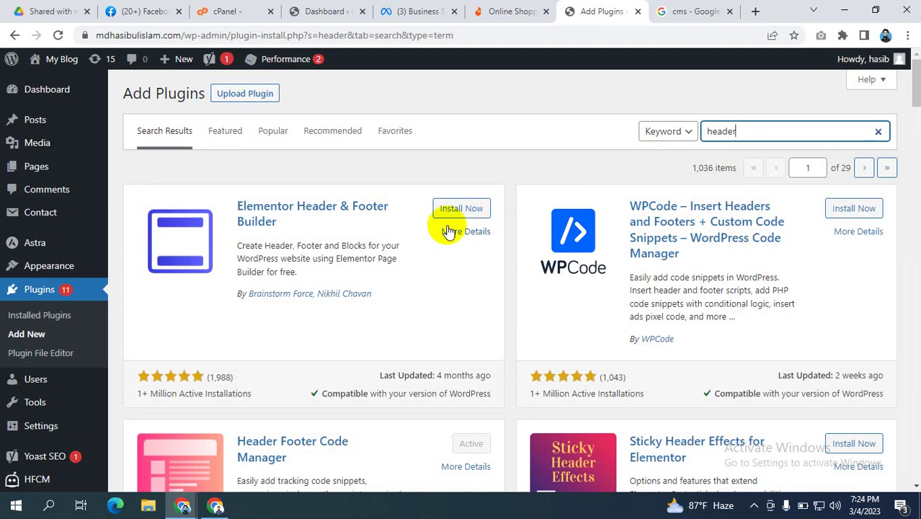
{"action": "scroll", "coordinate": [287, 304], "scroll_direction": "down", "scroll_amount": 2}
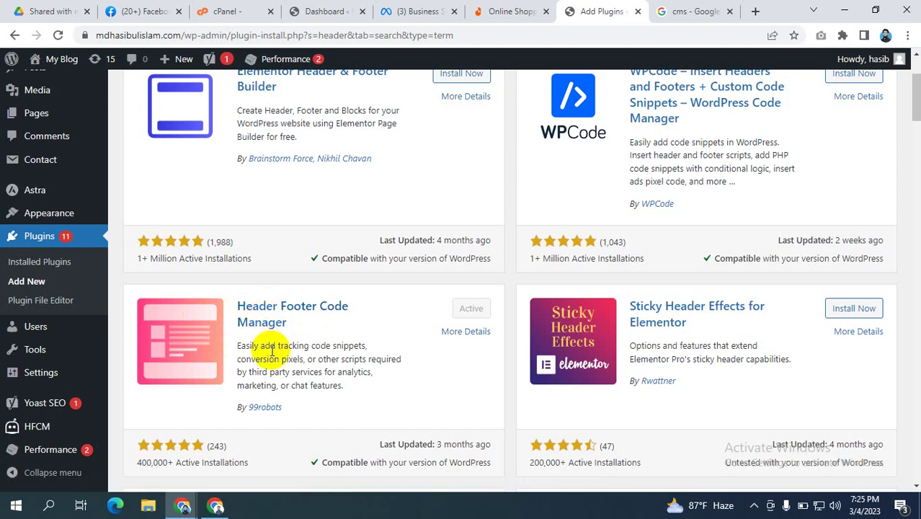
{"action": "scroll", "coordinate": [350, 335], "scroll_direction": "down", "scroll_amount": 1}
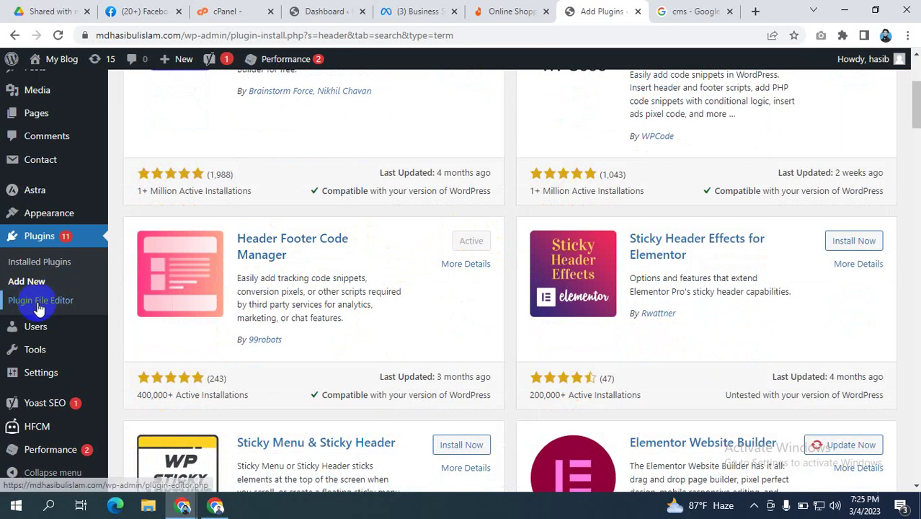
{"action": "mouse_move", "coordinate": [36, 351]}
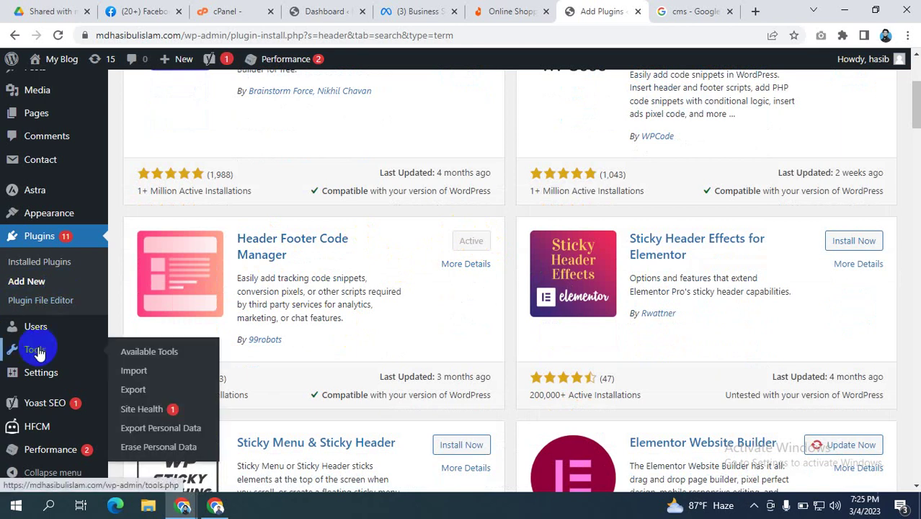
Step: Open Header Footer Code Manager from the Plugins list and start a new snippet
{"action": "left_click", "coordinate": [62, 238]}
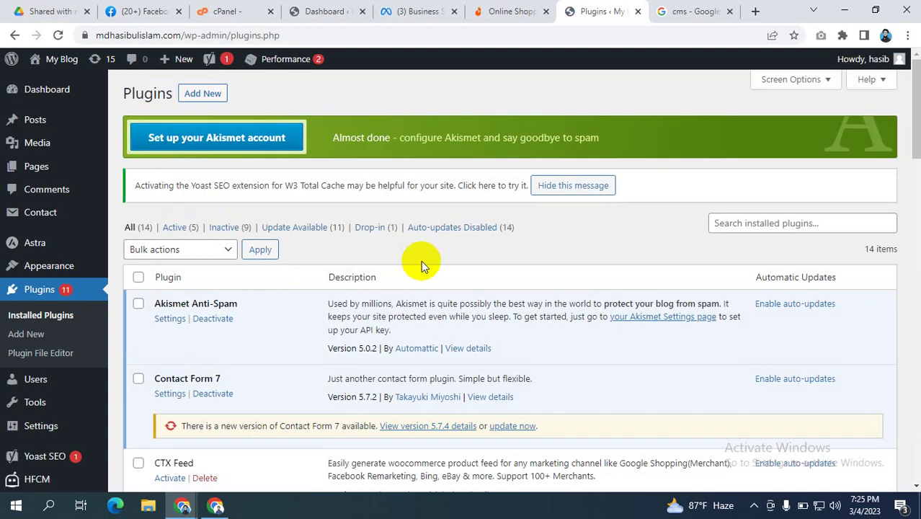
{"action": "scroll", "coordinate": [422, 263], "scroll_direction": "down", "scroll_amount": 5}
{"action": "scroll", "coordinate": [422, 263], "scroll_direction": "down", "scroll_amount": 5}
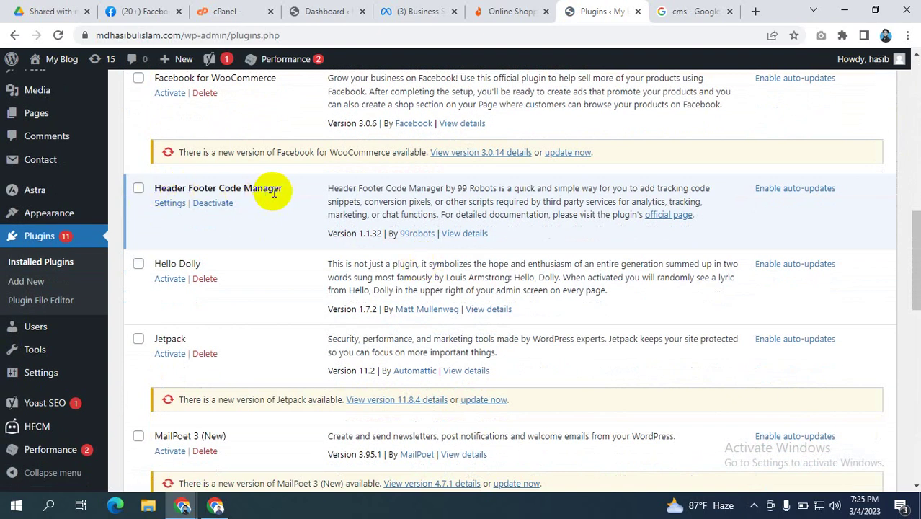
{"action": "left_click", "coordinate": [170, 204]}
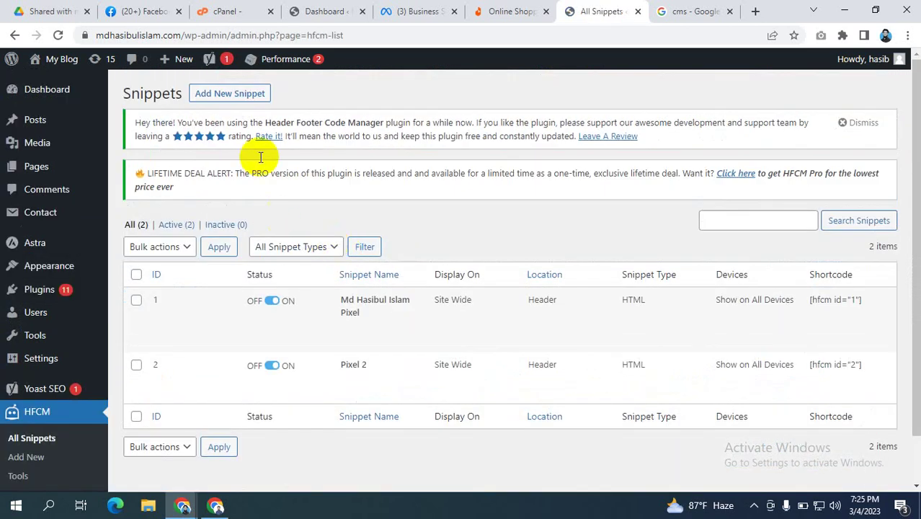
{"action": "left_click", "coordinate": [227, 96]}
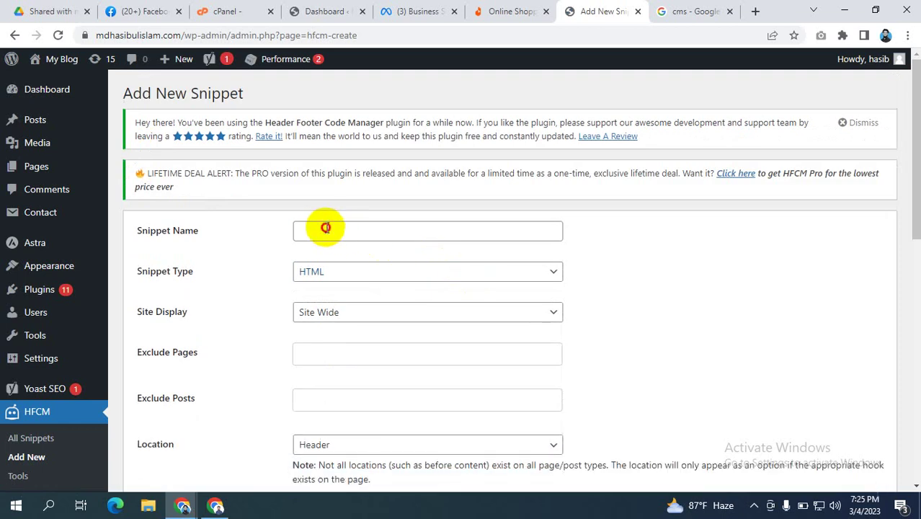
Step: Type a snippet name, replacing the pixel code accidentally pasted into the name field
{"action": "left_click", "coordinate": [322, 229]}
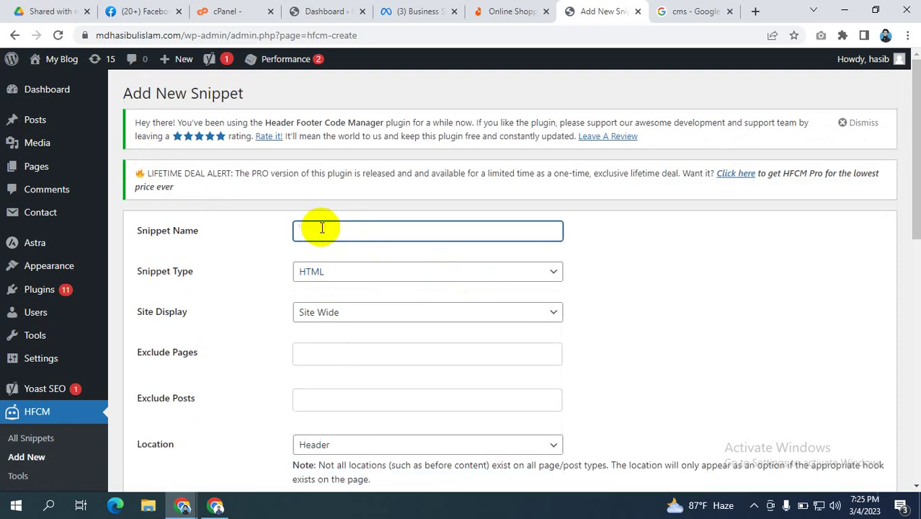
{"action": "key", "text": "ctrl+v"}
{"action": "left_click", "coordinate": [408, 232]}
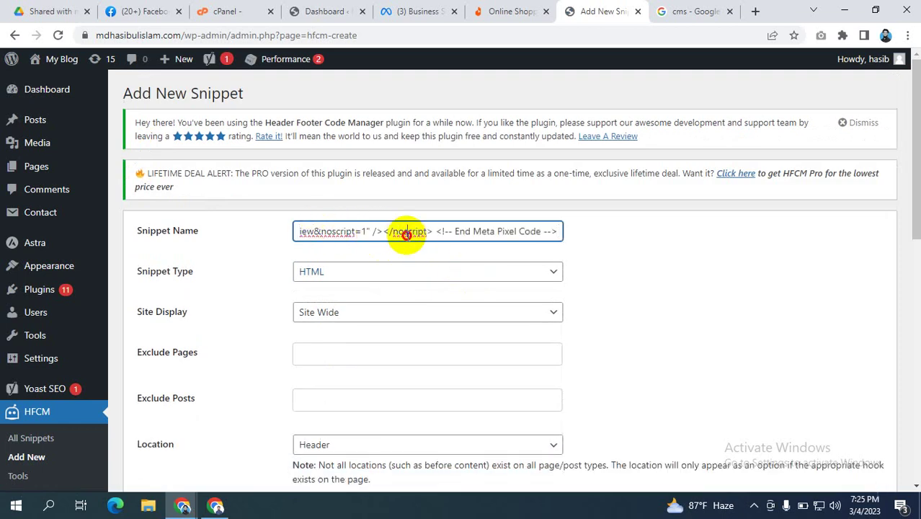
{"action": "triple_click", "coordinate": [407, 232]}
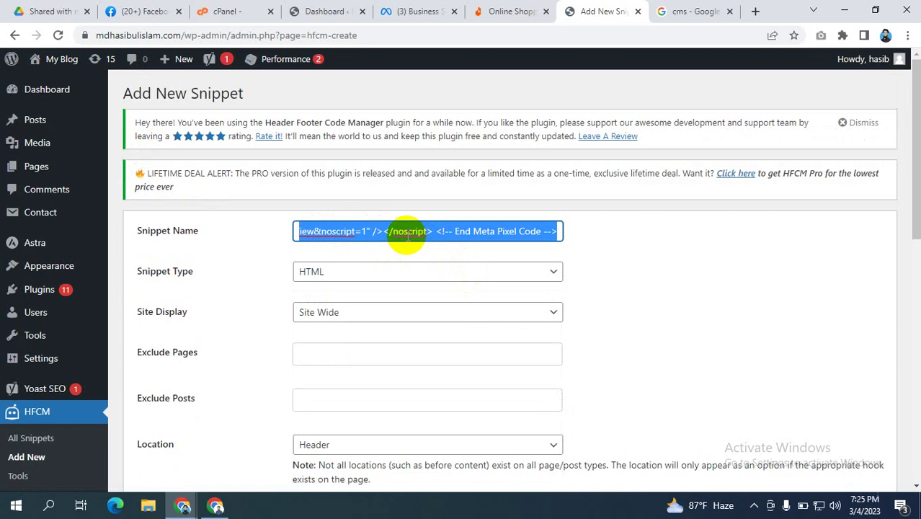
{"action": "type", "text": "MD HASIBUL ISLAM"}
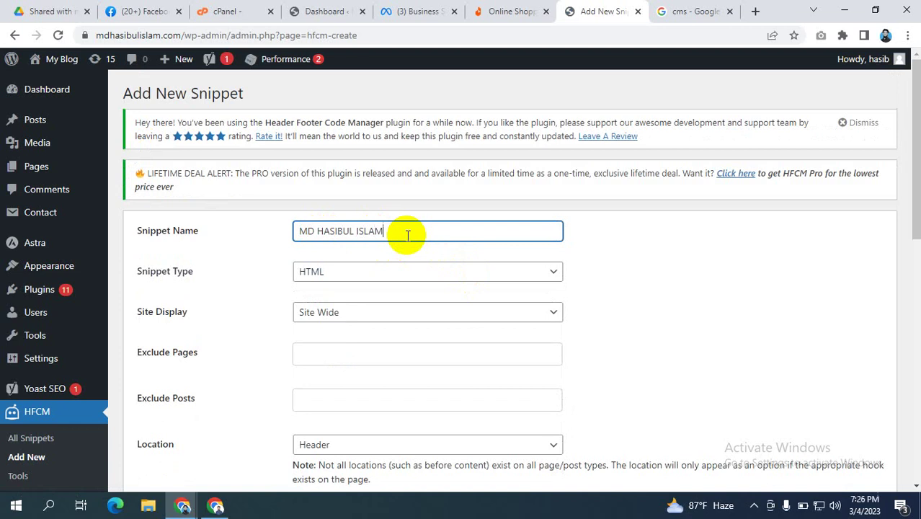
Step: Keep the snippet location as Header and paste the Meta Pixel base code into the code box
{"action": "scroll", "coordinate": [408, 273], "scroll_direction": "down", "scroll_amount": 1}
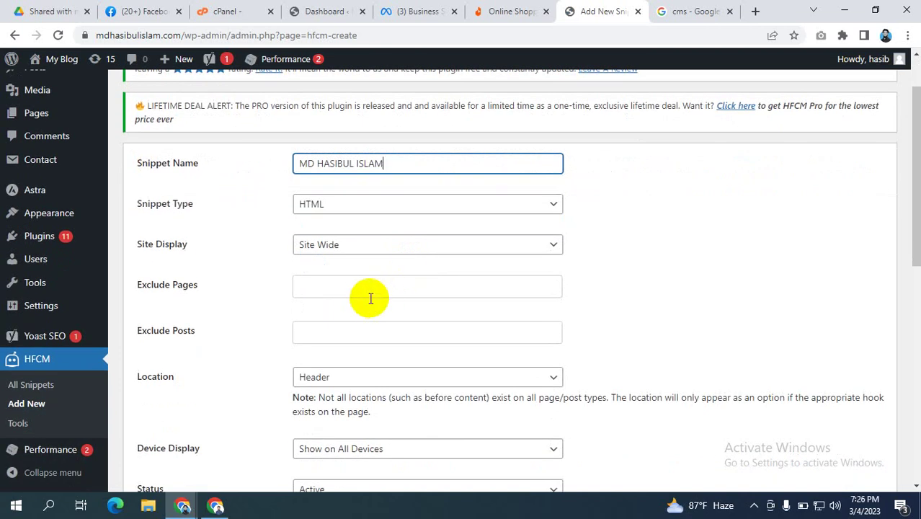
{"action": "scroll", "coordinate": [374, 297], "scroll_direction": "down", "scroll_amount": 2}
{"action": "scroll", "coordinate": [393, 297], "scroll_direction": "up", "scroll_amount": 1}
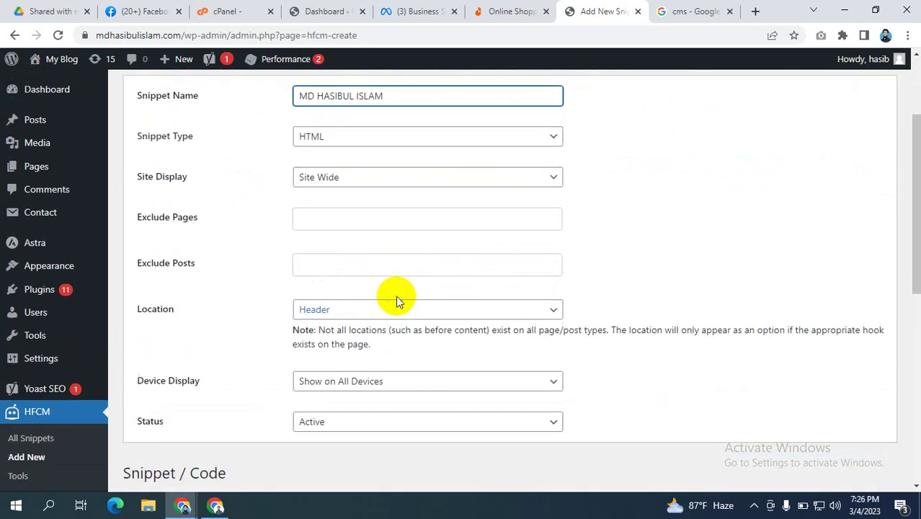
{"action": "left_click", "coordinate": [439, 311]}
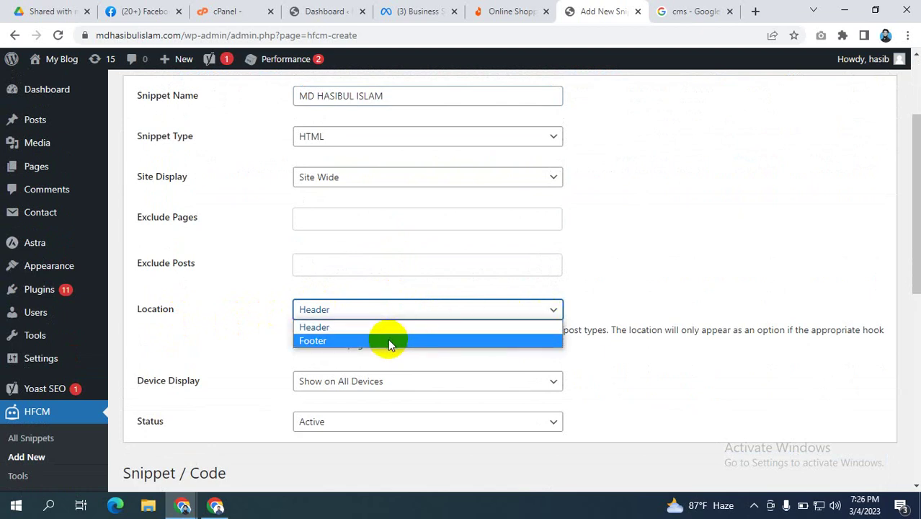
{"action": "left_click", "coordinate": [637, 293]}
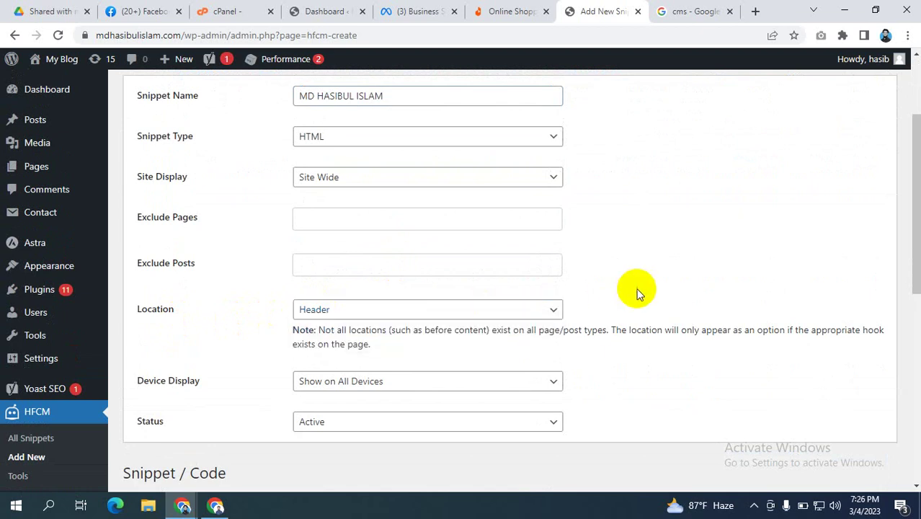
{"action": "scroll", "coordinate": [630, 287], "scroll_direction": "down", "scroll_amount": 2}
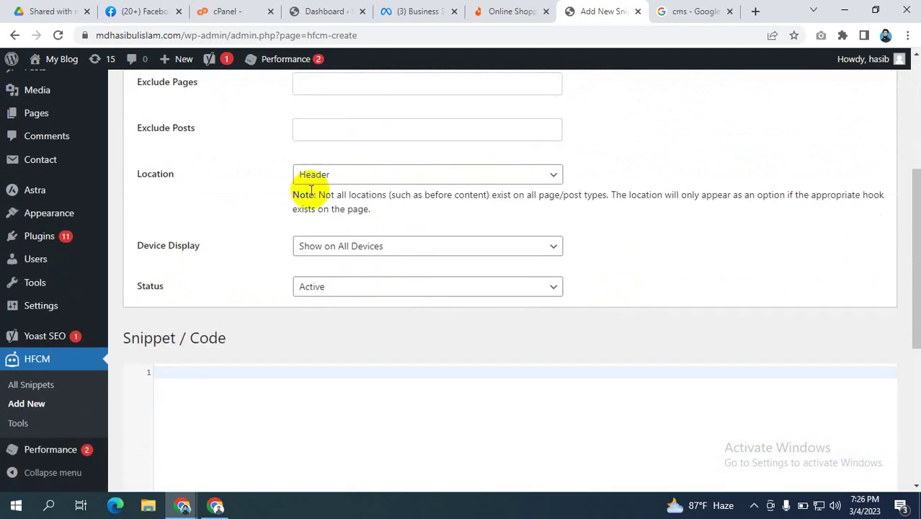
{"action": "left_click", "coordinate": [195, 373]}
{"action": "key", "text": "ctrl+v"}
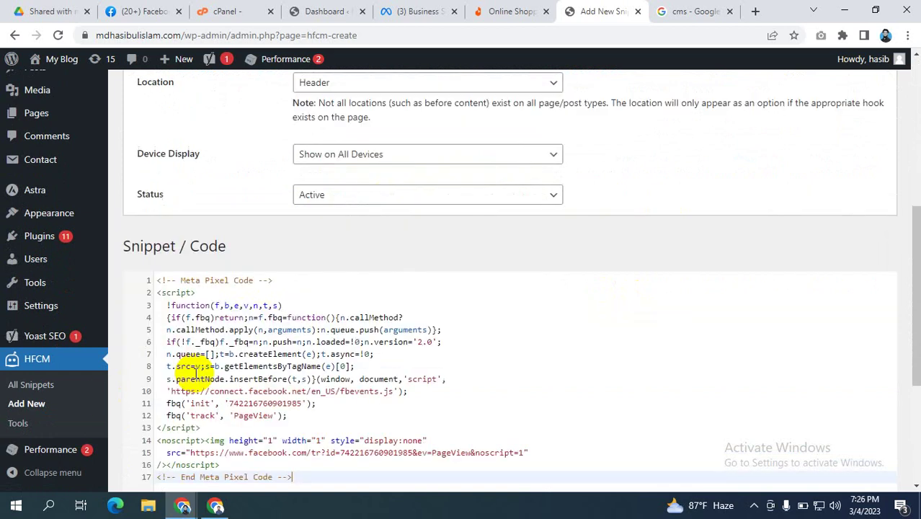
{"action": "scroll", "coordinate": [290, 368], "scroll_direction": "down", "scroll_amount": 4}
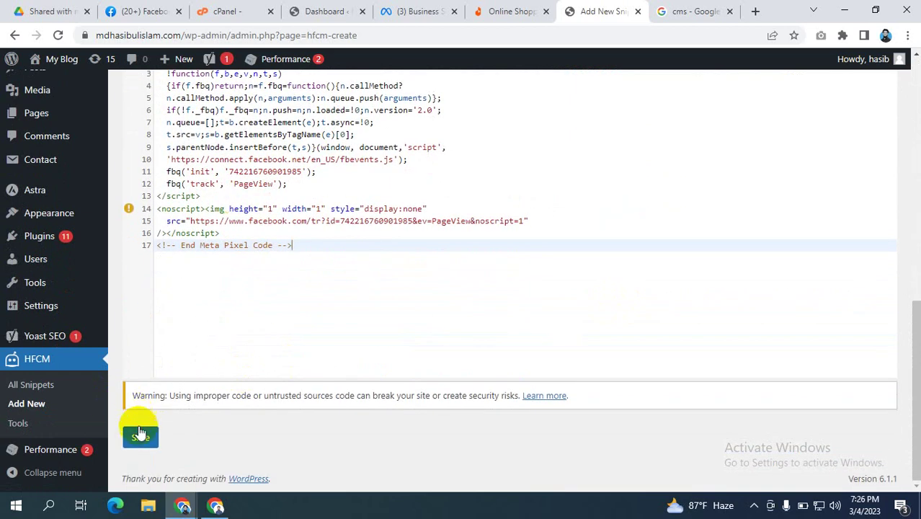
Step: Save the new snippet and then update it
{"action": "left_click", "coordinate": [139, 436]}
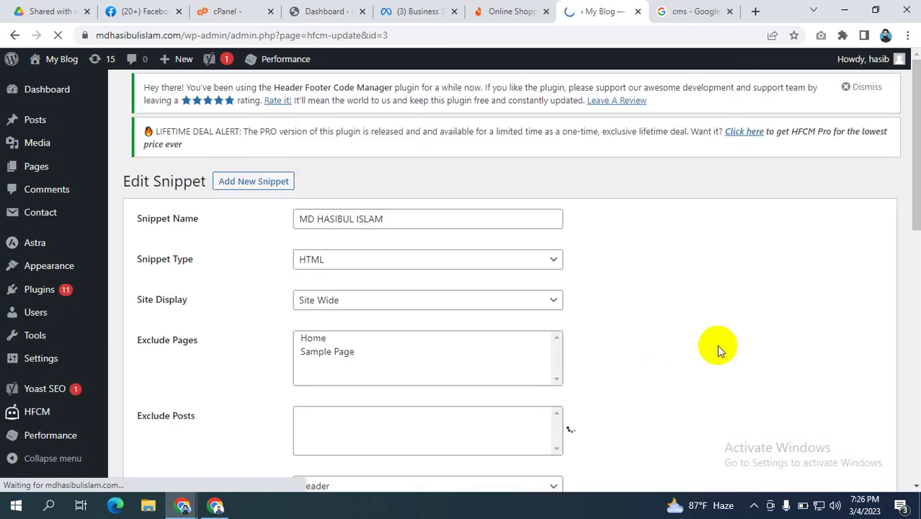
{"action": "scroll", "coordinate": [735, 338], "scroll_direction": "down", "scroll_amount": 3}
{"action": "scroll", "coordinate": [740, 334], "scroll_direction": "down", "scroll_amount": 5}
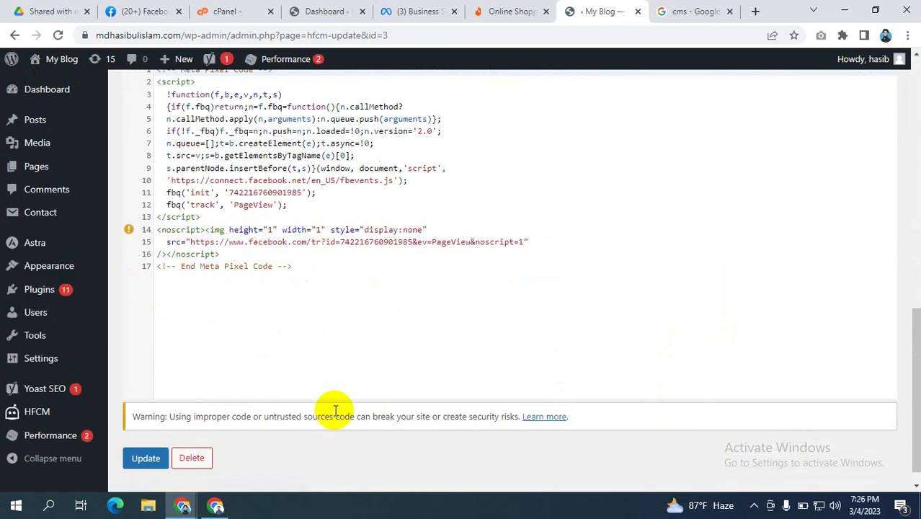
{"action": "scroll", "coordinate": [331, 409], "scroll_direction": "down", "scroll_amount": 1}
{"action": "left_click", "coordinate": [147, 437]}
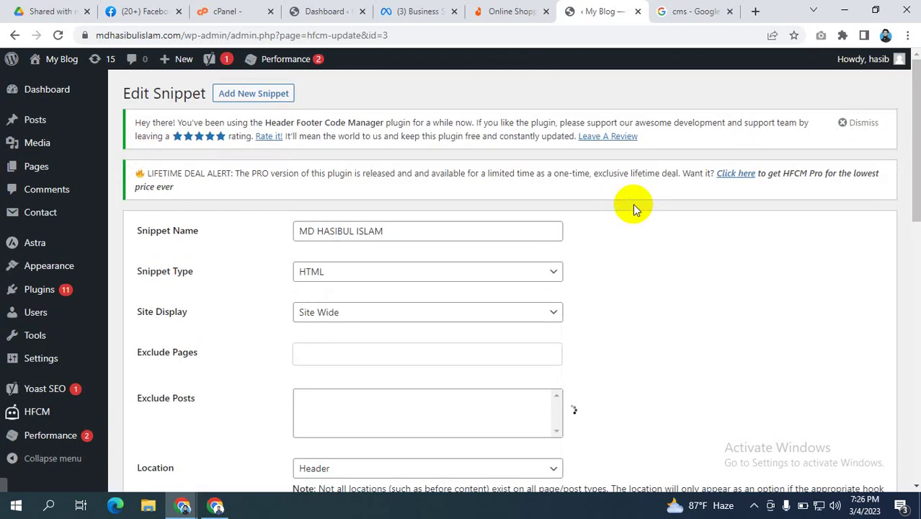
{"action": "scroll", "coordinate": [658, 234], "scroll_direction": "down", "scroll_amount": 10}
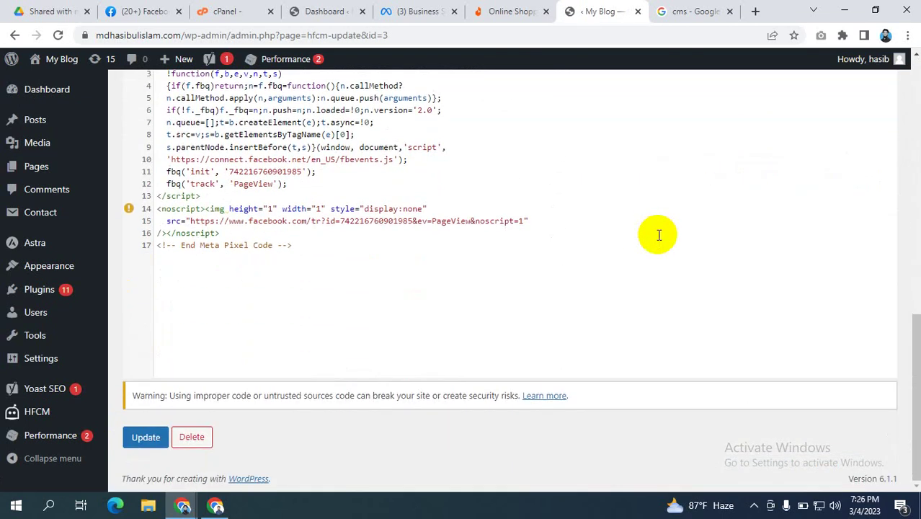
Step: Grab the blog's site address from the WordPress tab's URL bar
{"action": "left_click", "coordinate": [414, 11]}
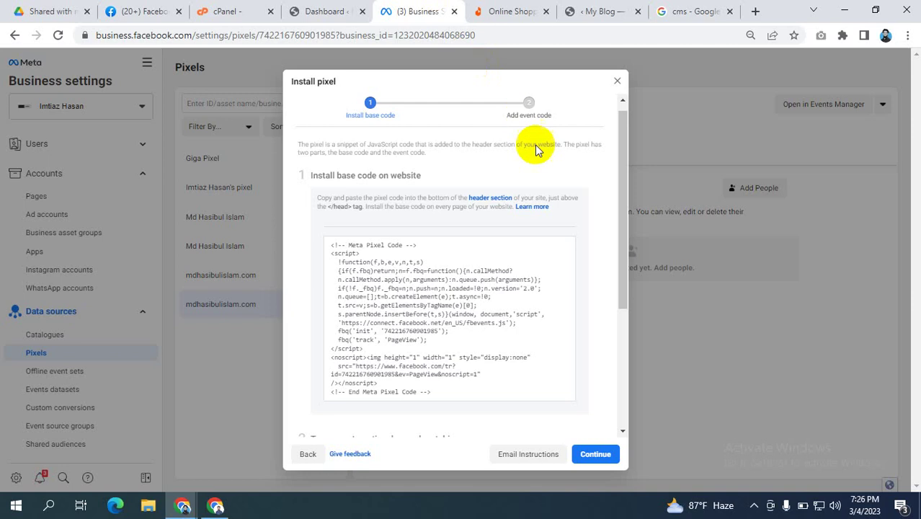
{"action": "left_click", "coordinate": [483, 248]}
{"action": "scroll", "coordinate": [480, 173], "scroll_direction": "down", "scroll_amount": 3}
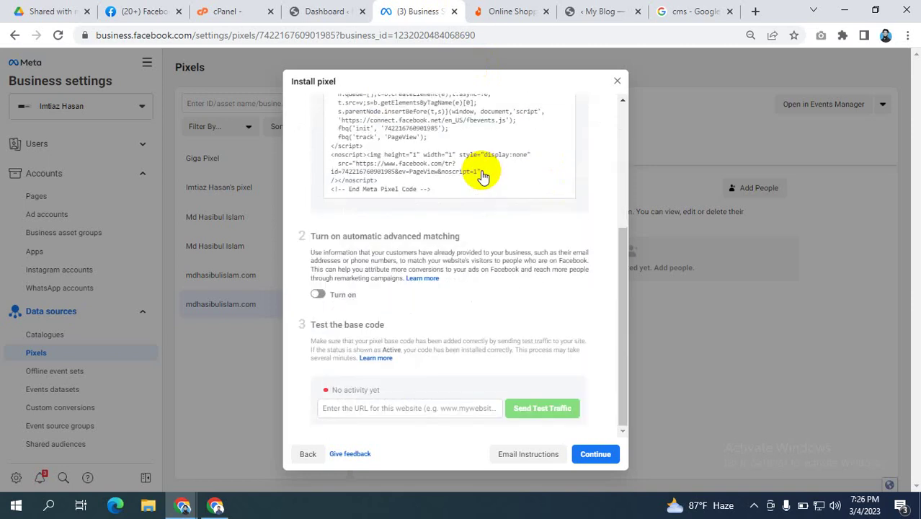
{"action": "left_click", "coordinate": [483, 175]}
{"action": "left_click", "coordinate": [596, 11]}
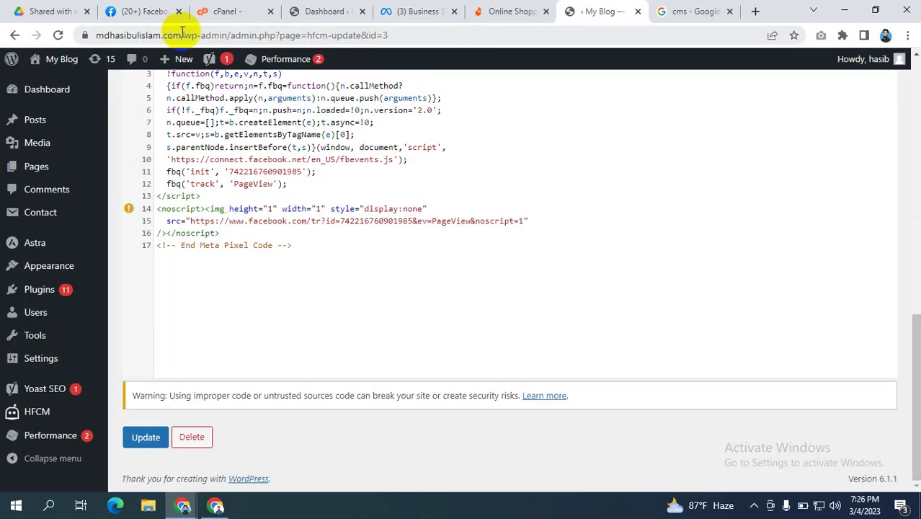
{"action": "left_click_drag", "start_coordinate": [183, 34], "coordinate": [79, 33]}
{"action": "key", "text": "ctrl+c"}
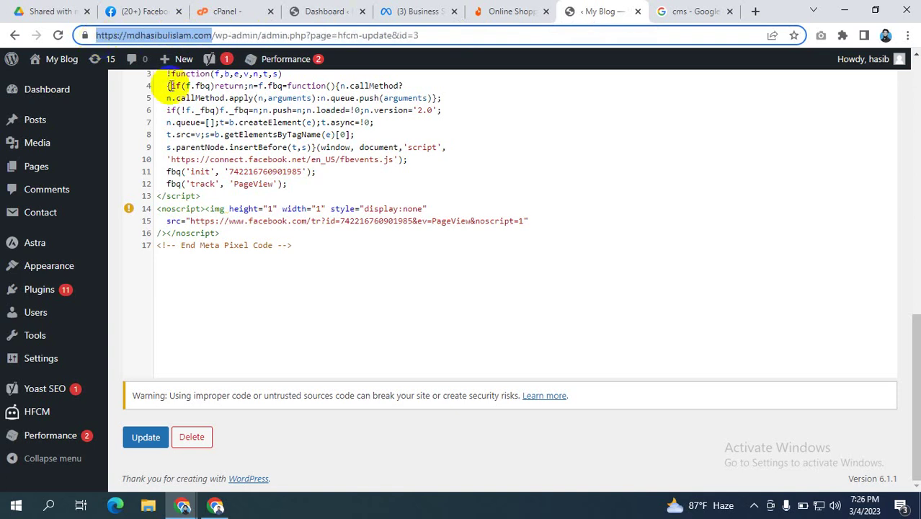
{"action": "left_click", "coordinate": [390, 11]}
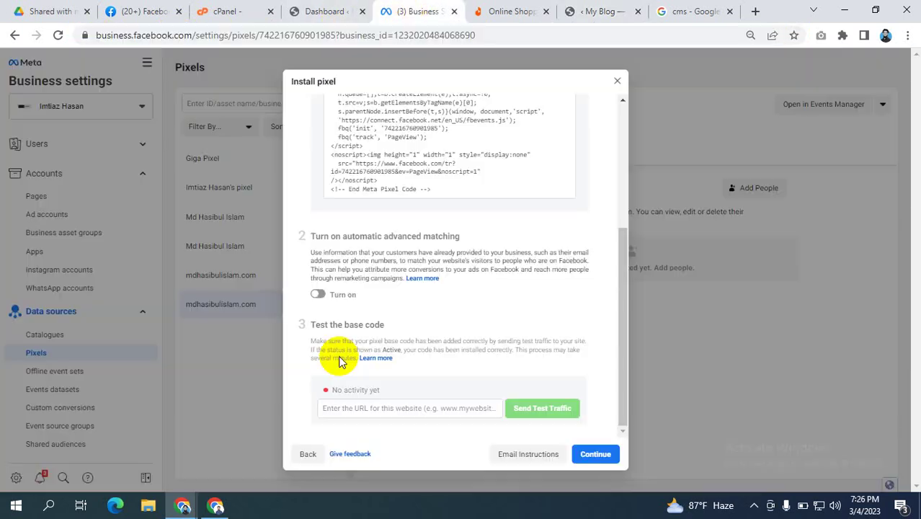
{"action": "left_click", "coordinate": [357, 408]}
{"action": "key", "text": "ctrl+v"}
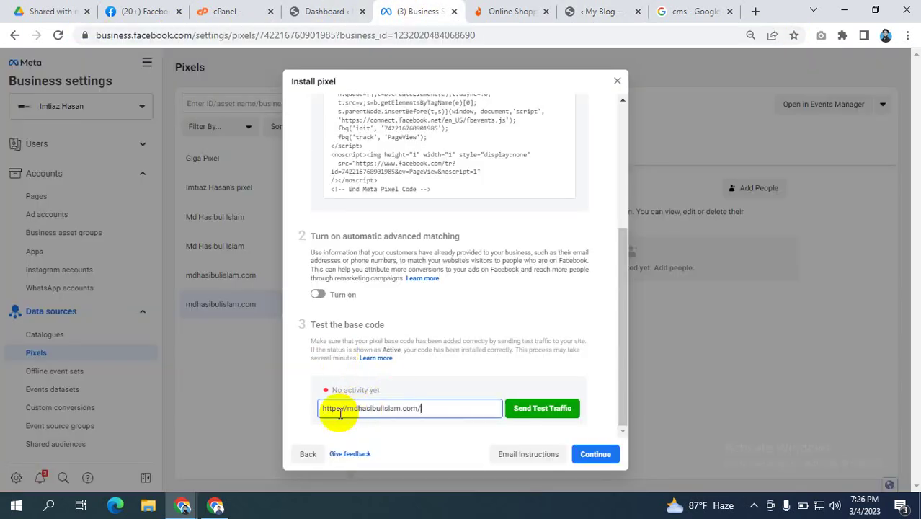
{"action": "left_click_drag", "start_coordinate": [349, 408], "coordinate": [181, 405]}
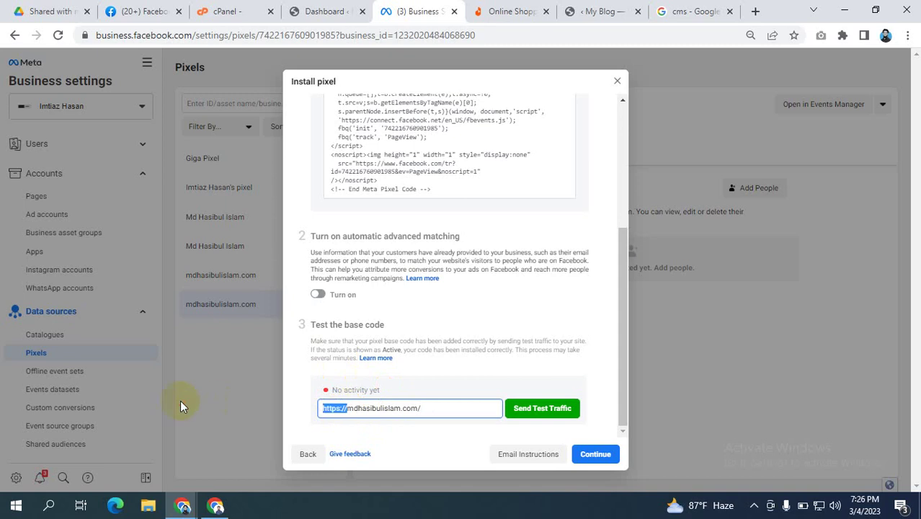
{"action": "key", "text": "BackSpace"}
{"action": "left_click", "coordinate": [406, 409]}
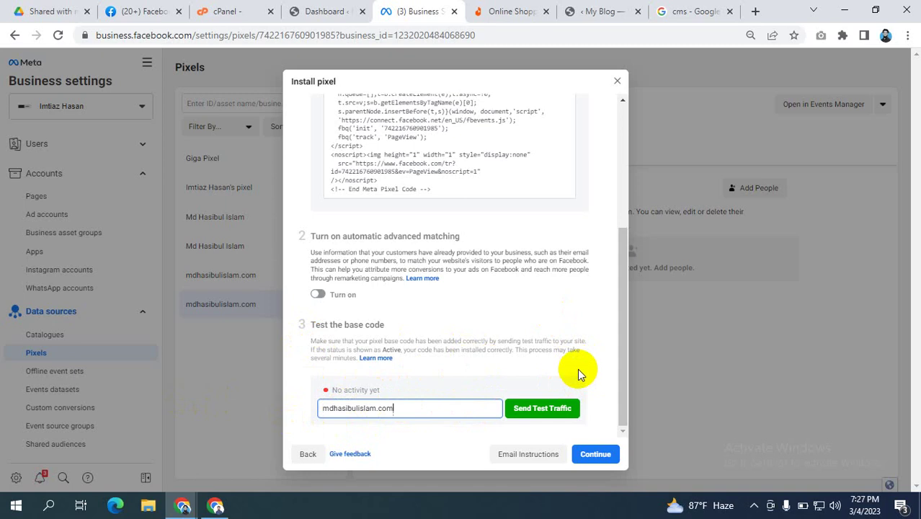
{"action": "left_click", "coordinate": [533, 408]}
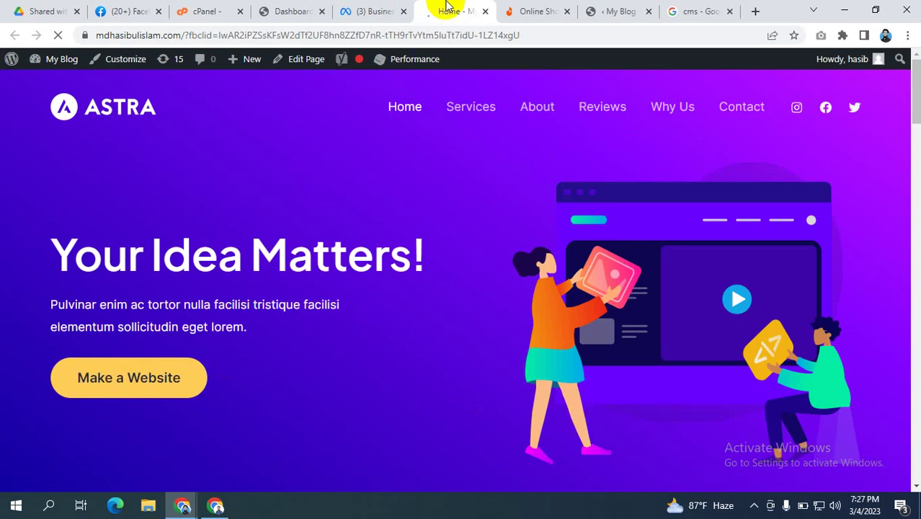
Step: Return to the Install pixel dialog and confirm the base code test shows Active
{"action": "left_click", "coordinate": [366, 10]}
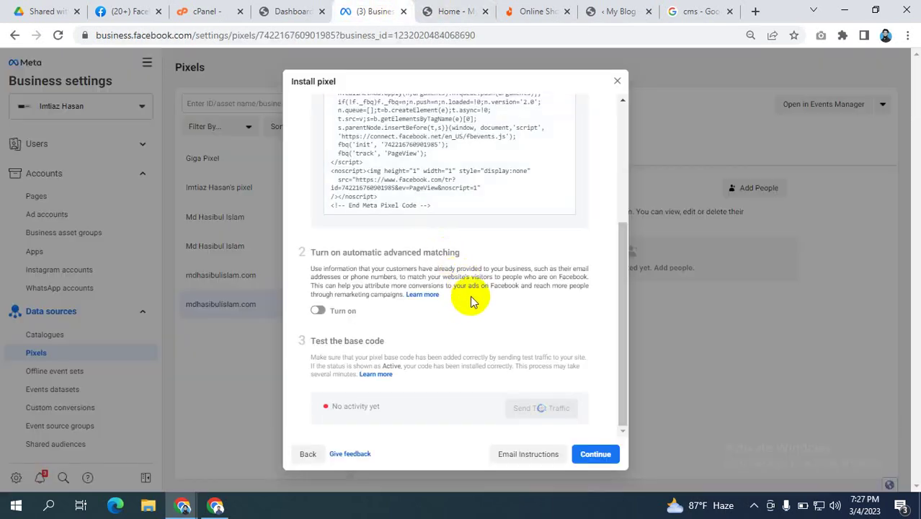
{"action": "scroll", "coordinate": [465, 306], "scroll_direction": "up", "scroll_amount": 2}
{"action": "left_click", "coordinate": [460, 304]}
{"action": "scroll", "coordinate": [461, 308], "scroll_direction": "down", "scroll_amount": 2}
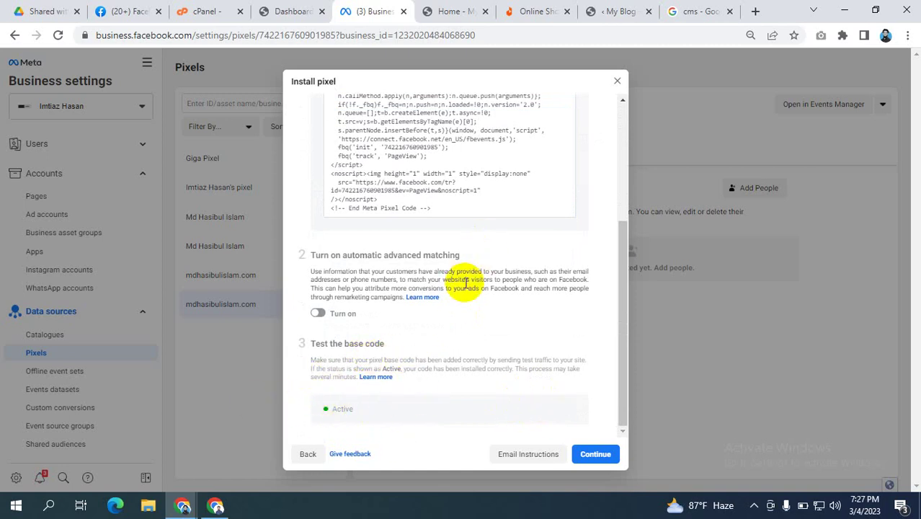
{"action": "scroll", "coordinate": [470, 288], "scroll_direction": "up", "scroll_amount": 5}
{"action": "scroll", "coordinate": [469, 282], "scroll_direction": "down", "scroll_amount": 5}
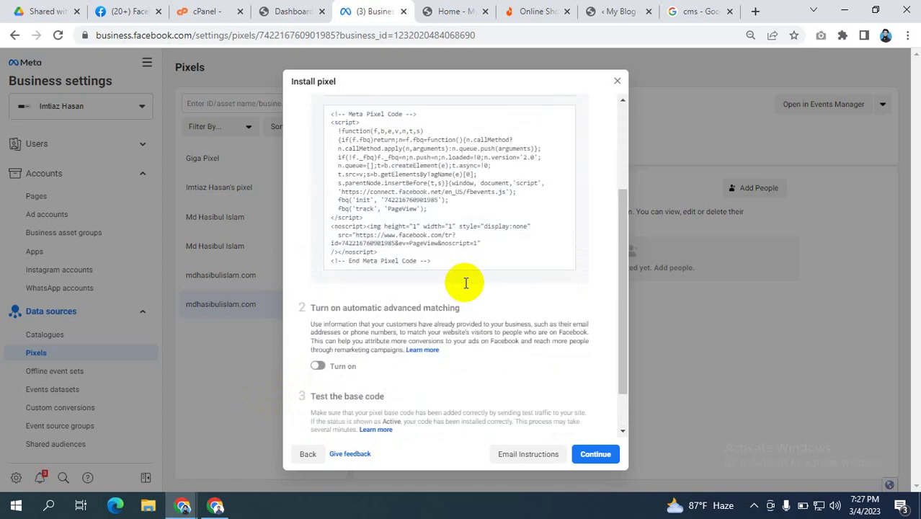
Step: Choose Facebook's Event Setup Tool, enter mdhasibulislam.com as the website URL and open it
{"action": "left_click", "coordinate": [598, 454]}
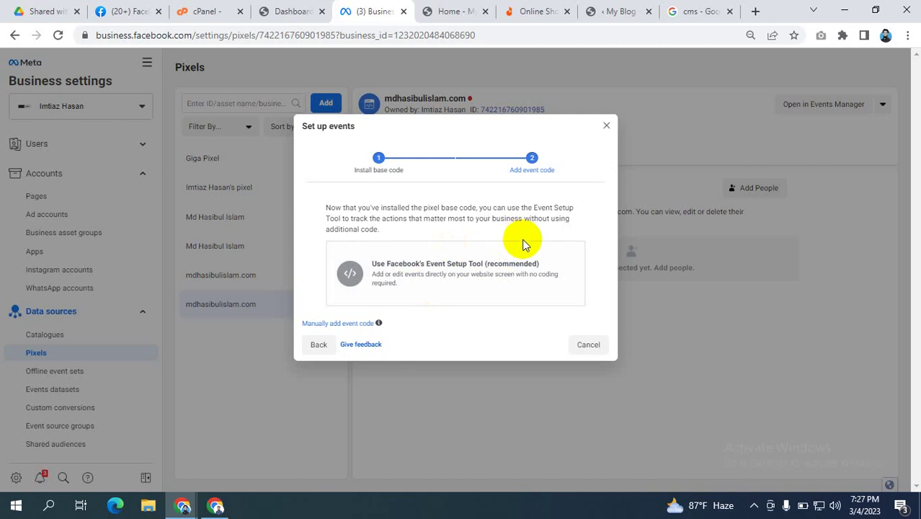
{"action": "left_click", "coordinate": [433, 274]}
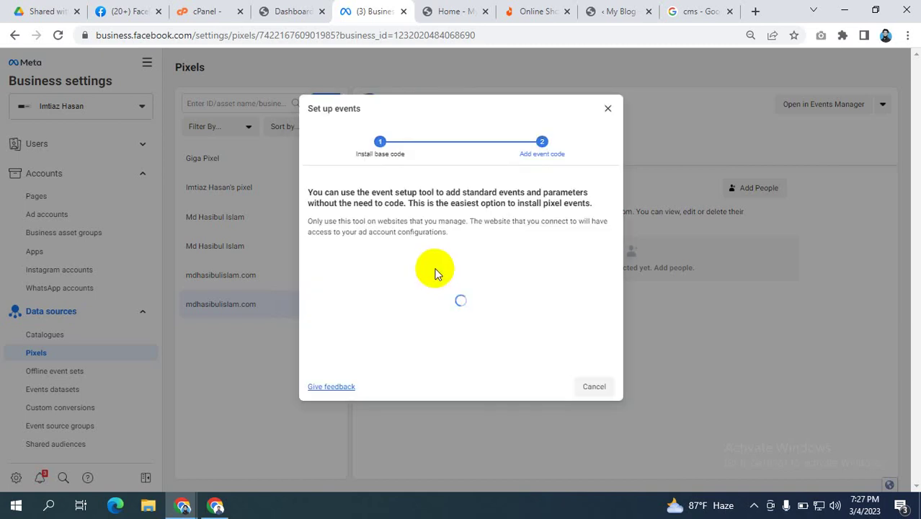
{"action": "left_click", "coordinate": [364, 293]}
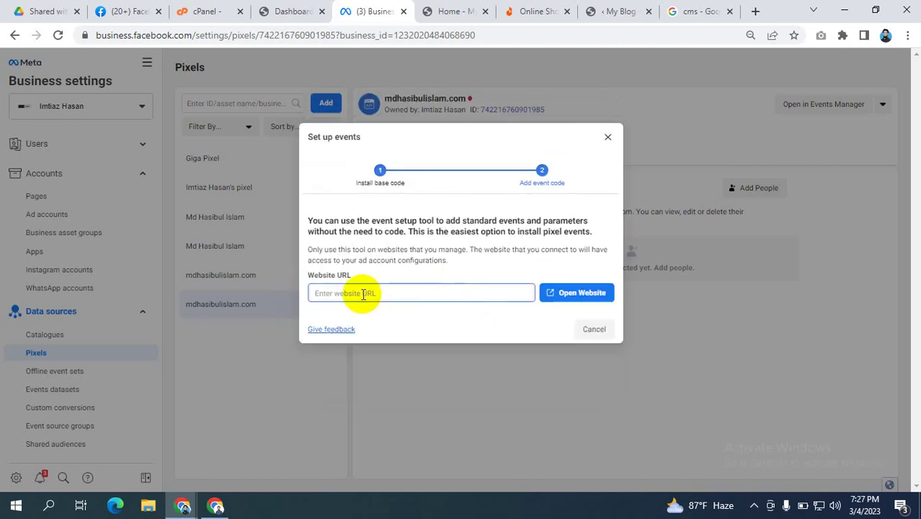
{"action": "type", "text": "https://mdhasibulislam.com"}
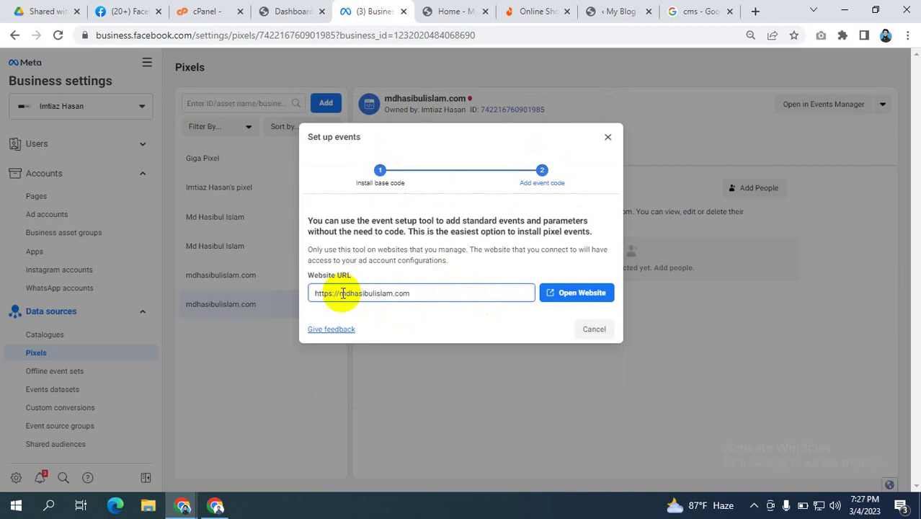
{"action": "key", "text": "BackSpace"}
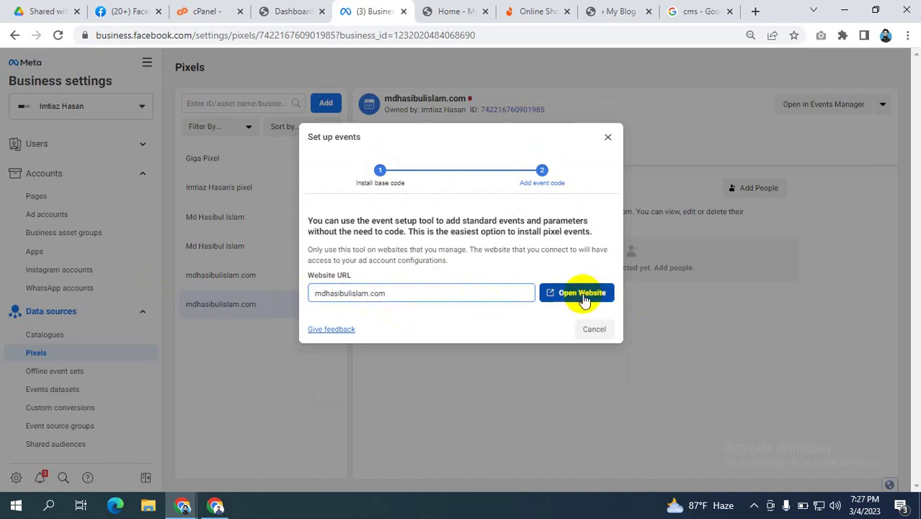
{"action": "left_click", "coordinate": [581, 292]}
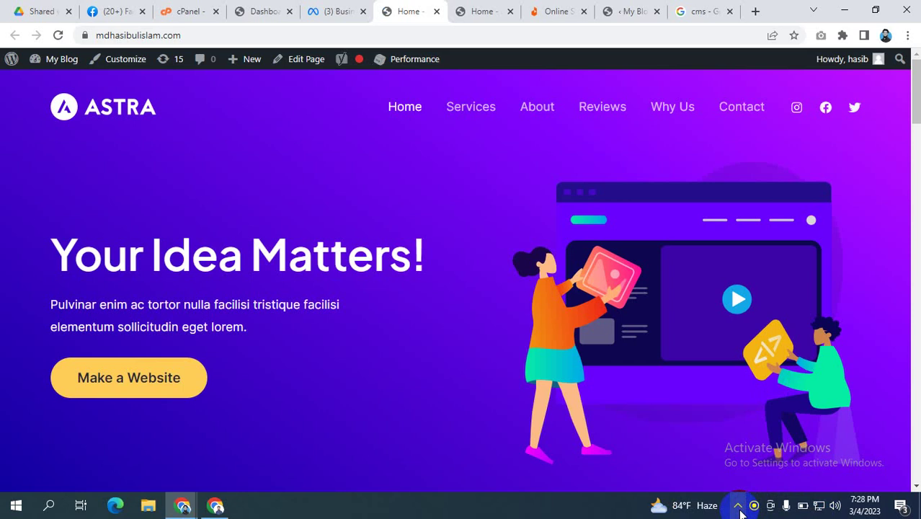
Step: Reload the website, close its tab, and reopen it from the event setup dialog
{"action": "left_click", "coordinate": [58, 35]}
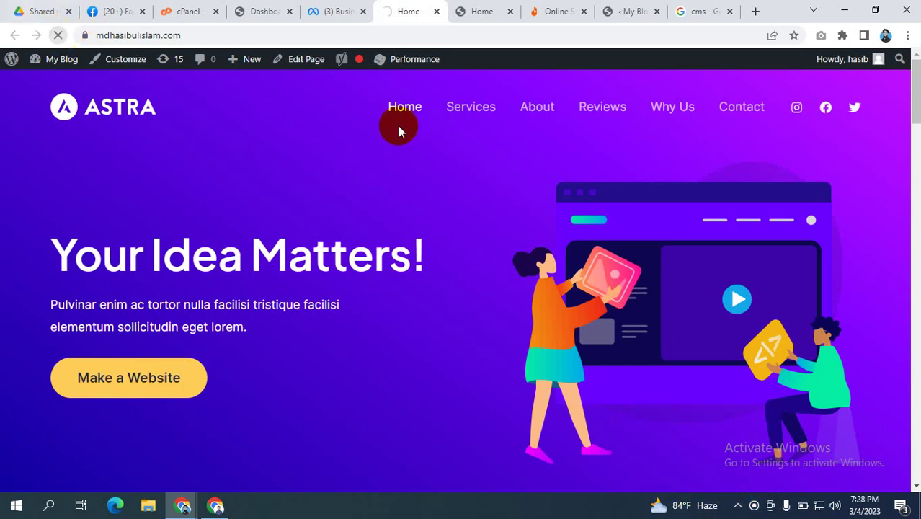
{"action": "key", "text": "ctrl+w"}
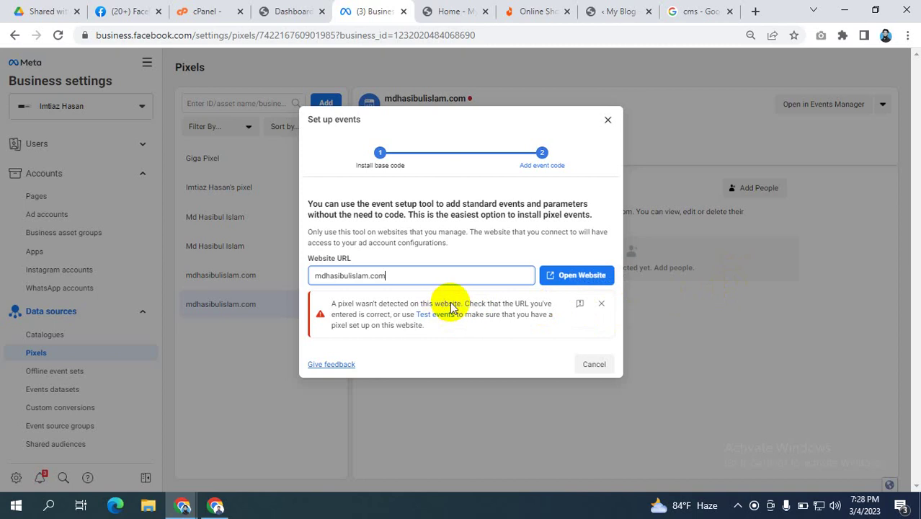
{"action": "left_click", "coordinate": [590, 276]}
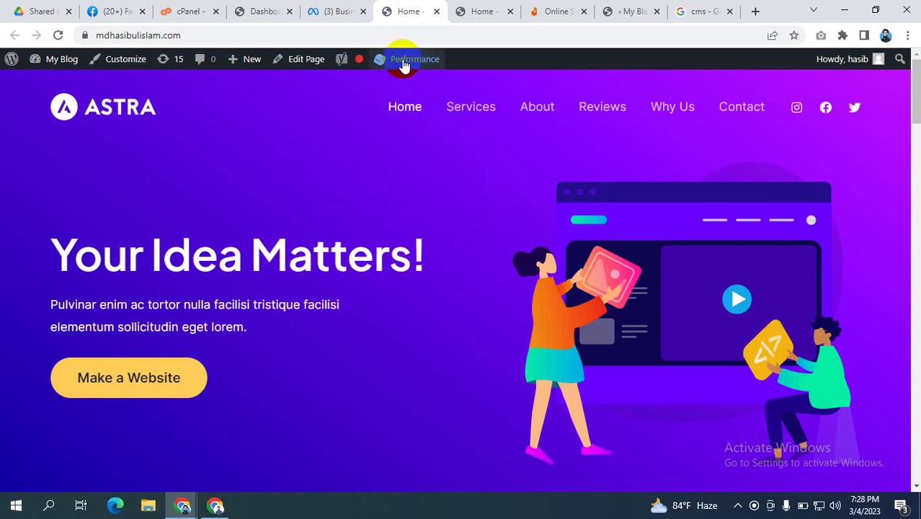
{"action": "left_click", "coordinate": [343, 13]}
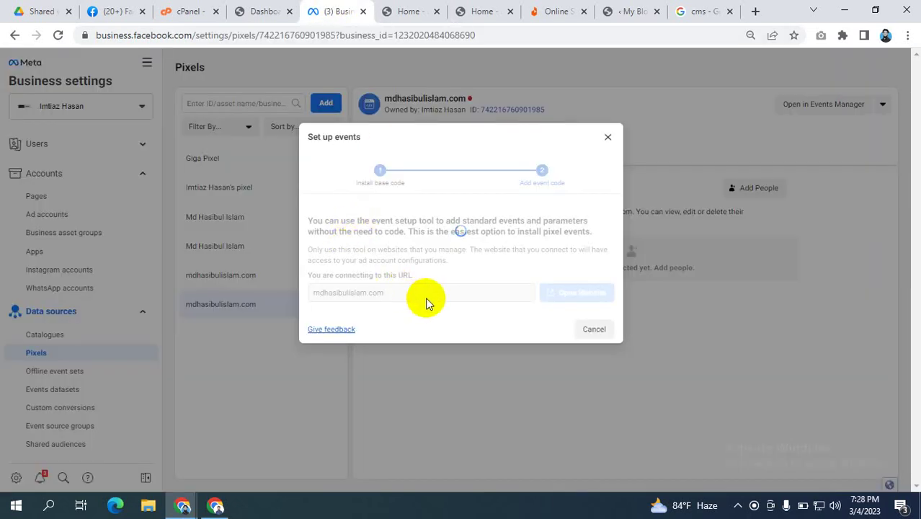
{"action": "left_click", "coordinate": [412, 13]}
{"action": "left_click", "coordinate": [495, 242]}
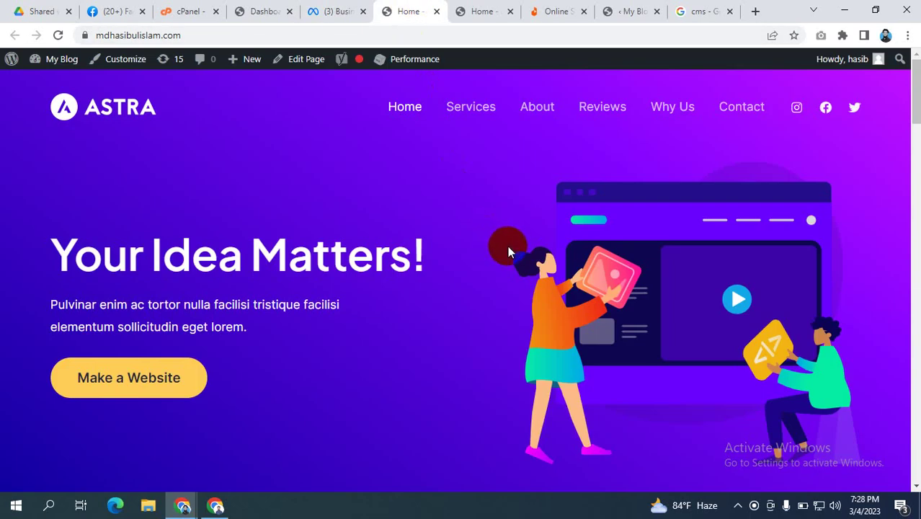
{"action": "left_click", "coordinate": [738, 506]}
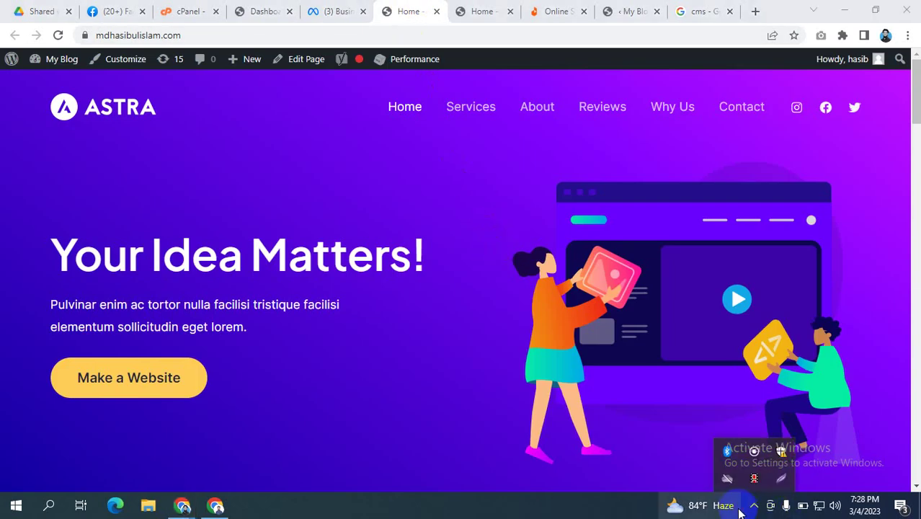
{"action": "left_click", "coordinate": [697, 505]}
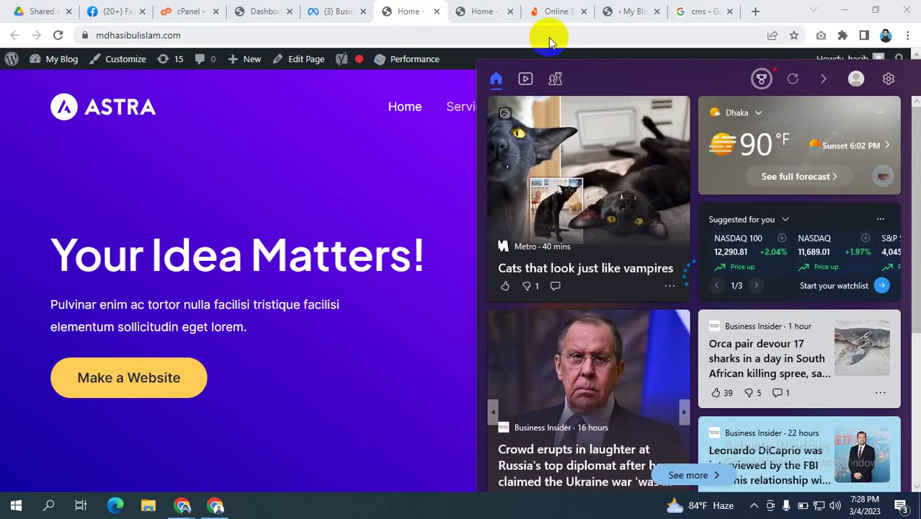
{"action": "left_click", "coordinate": [430, 7]}
{"action": "left_click", "coordinate": [332, 9]}
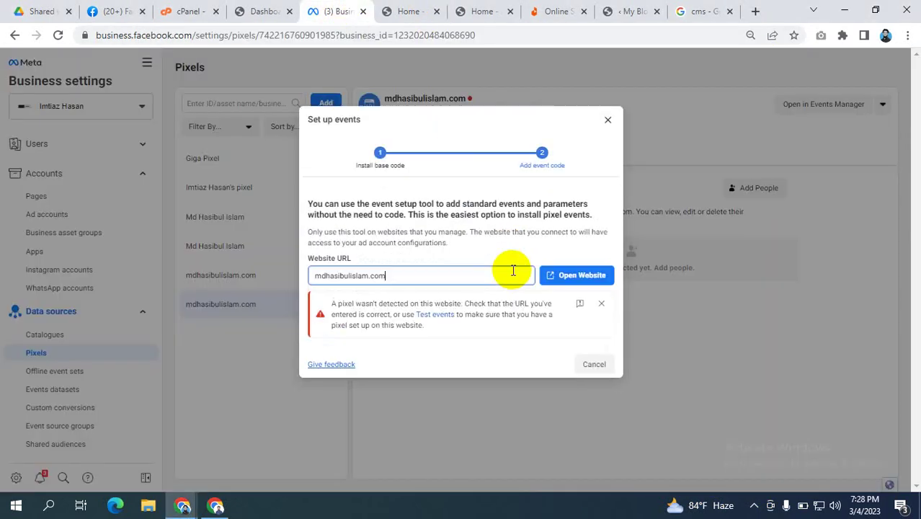
{"action": "left_click", "coordinate": [412, 279]}
{"action": "triple_click", "coordinate": [412, 280]}
{"action": "key", "text": "ctrl+v"}
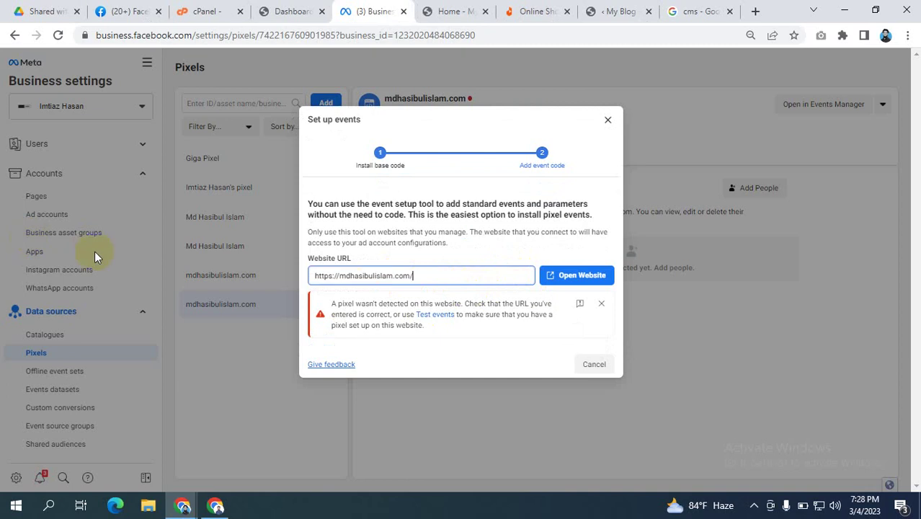
{"action": "left_click", "coordinate": [588, 276]}
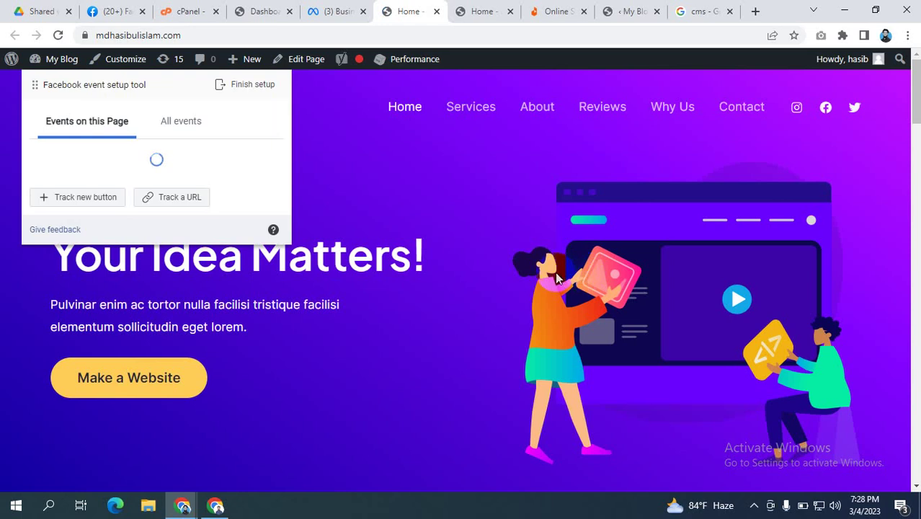
{"action": "left_click", "coordinate": [321, 84]}
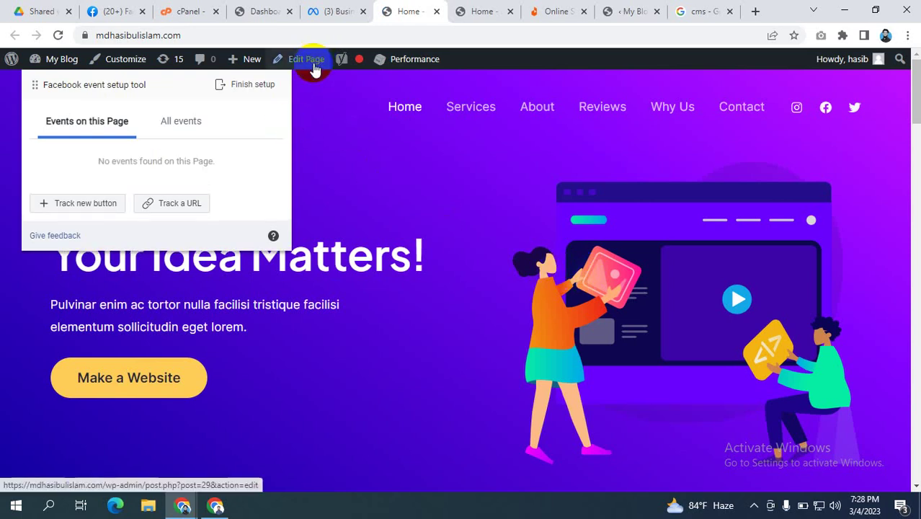
{"action": "left_click", "coordinate": [314, 68]}
{"action": "left_click", "coordinate": [327, 11]}
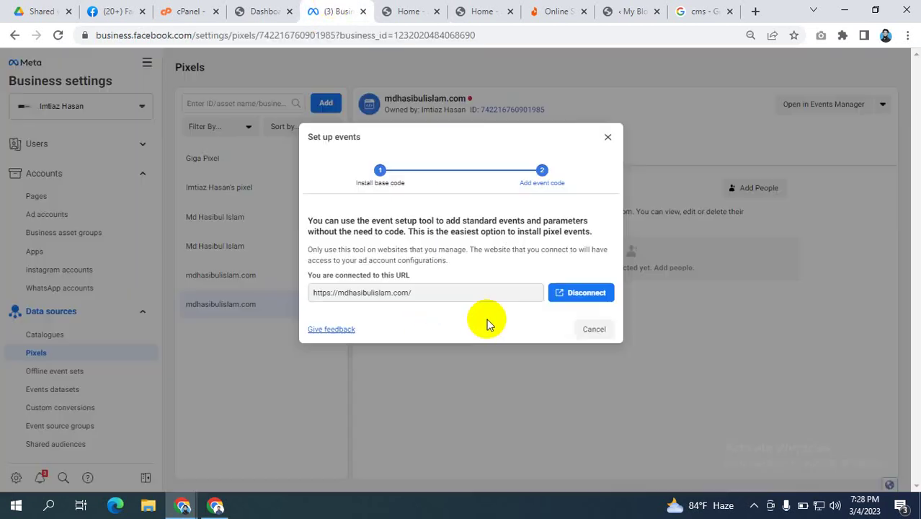
{"action": "left_click", "coordinate": [403, 11]}
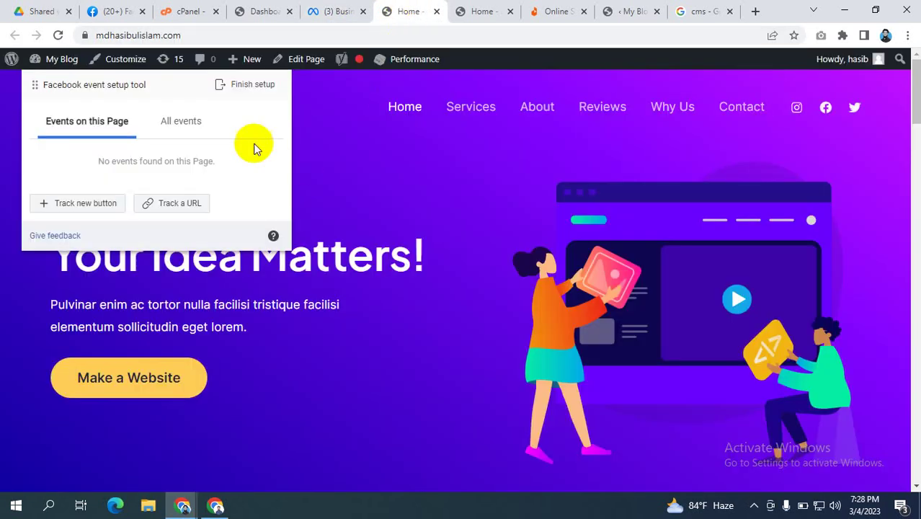
{"action": "left_click_drag", "start_coordinate": [189, 87], "coordinate": [595, 162]}
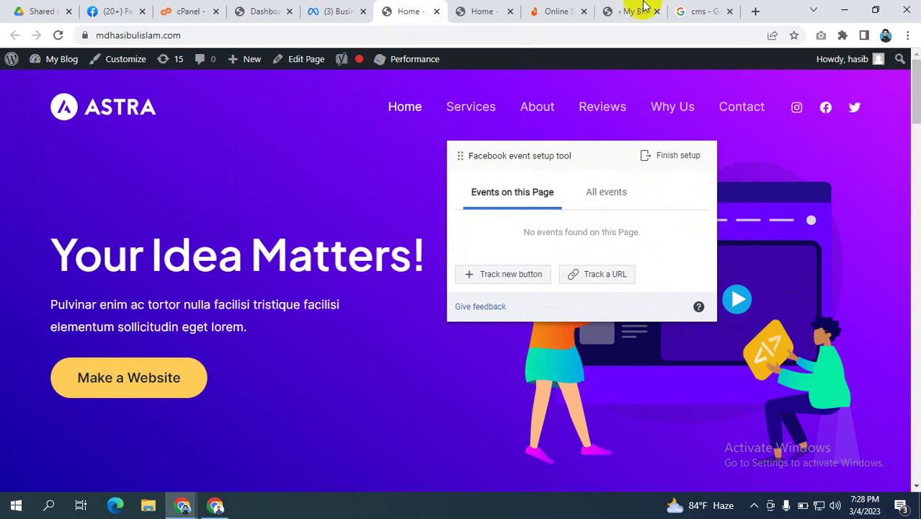
Step: Close the duplicate Home tab and the 'cms' Google results tab, returning to Set up events
{"action": "left_click", "coordinate": [486, 10]}
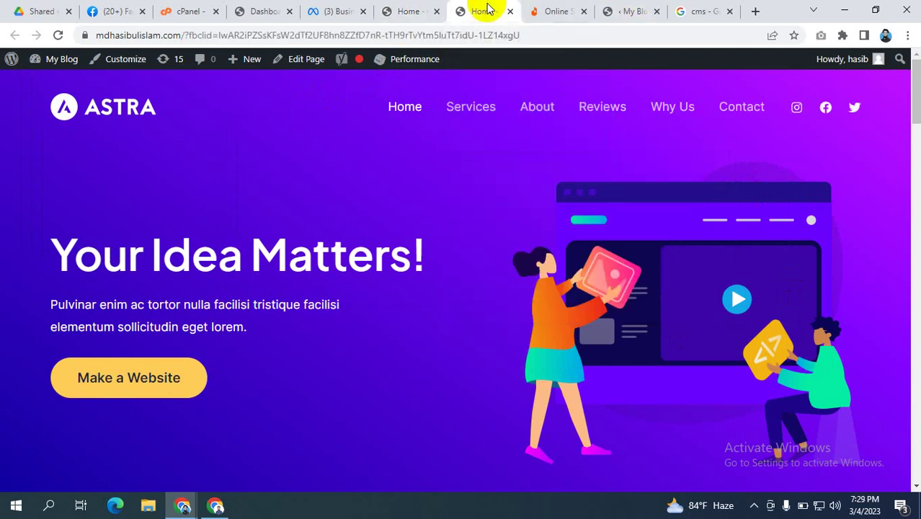
{"action": "left_click", "coordinate": [509, 11]}
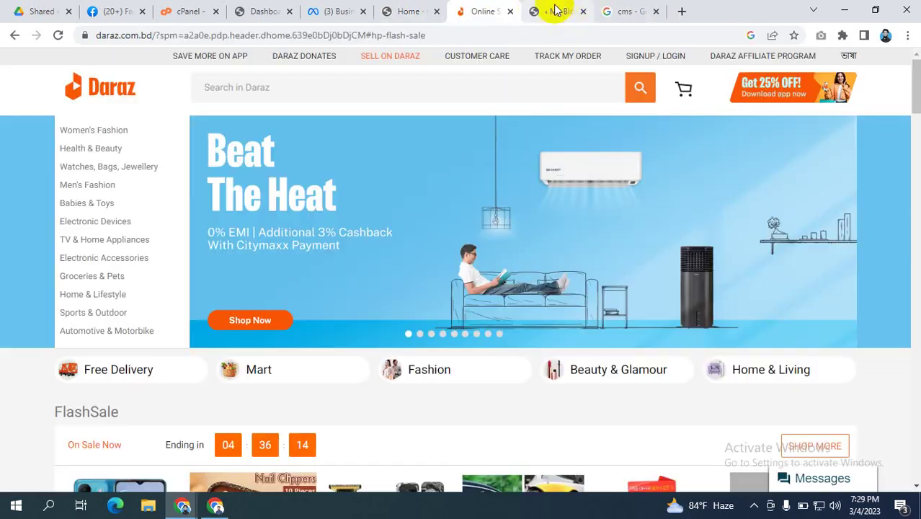
{"action": "left_click", "coordinate": [555, 10]}
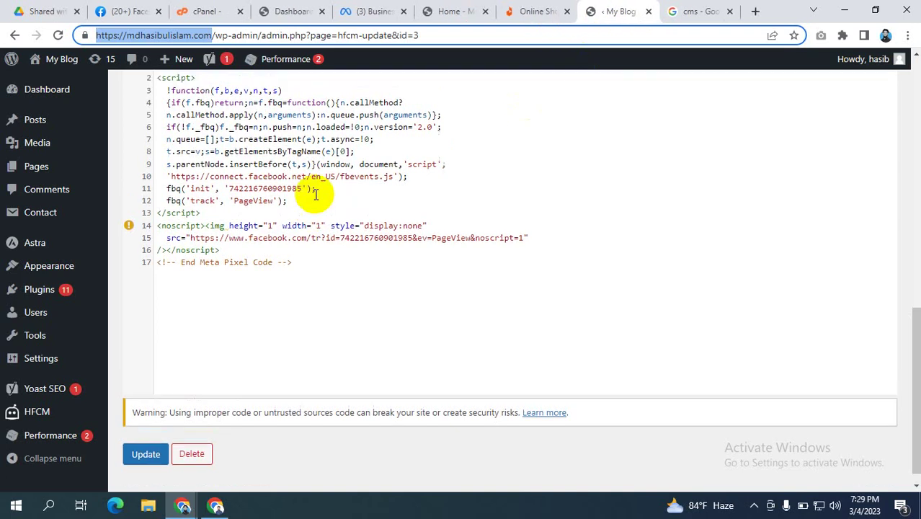
{"action": "scroll", "coordinate": [315, 195], "scroll_direction": "up", "scroll_amount": 5}
{"action": "left_click", "coordinate": [696, 11]}
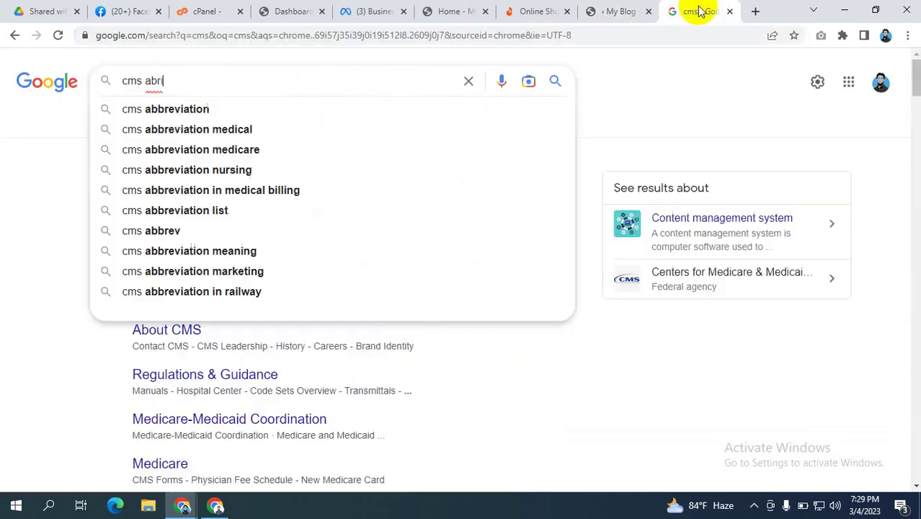
{"action": "left_click", "coordinate": [730, 11]}
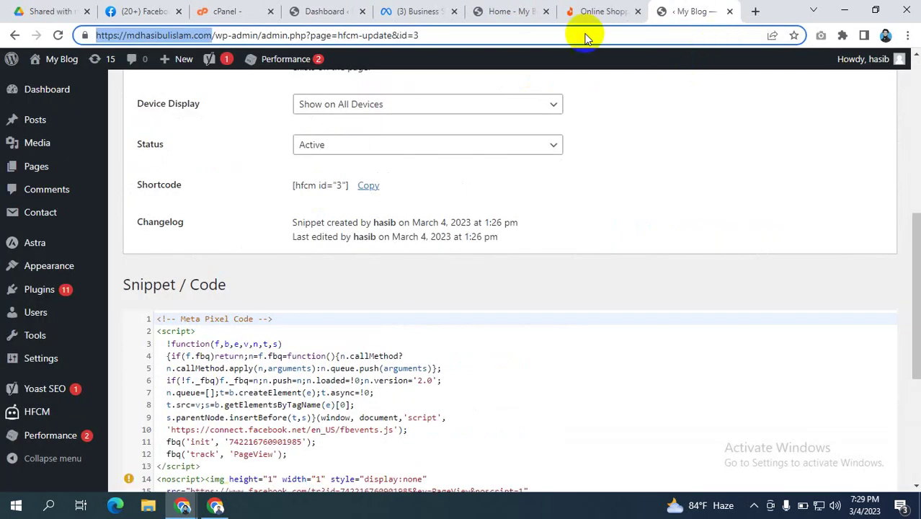
{"action": "left_click", "coordinate": [431, 10]}
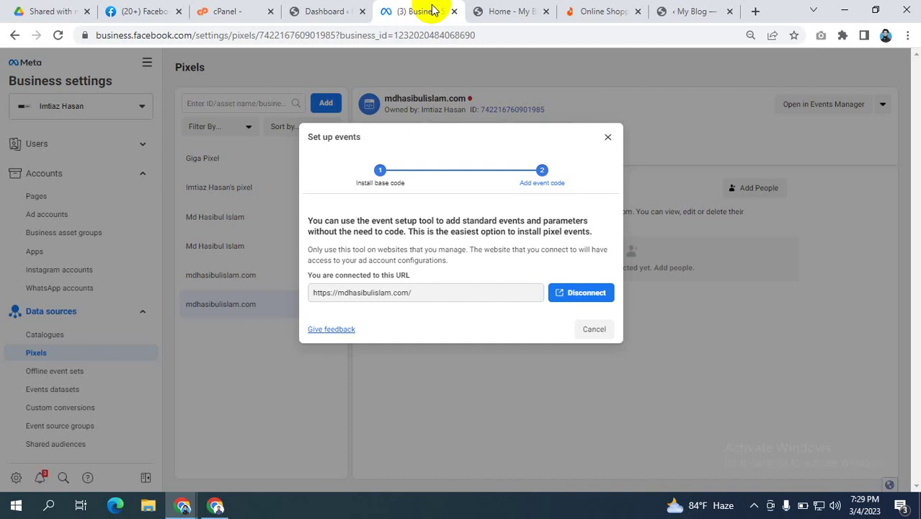
{"action": "left_click", "coordinate": [505, 11]}
{"action": "left_click_drag", "start_coordinate": [578, 160], "coordinate": [507, 171]}
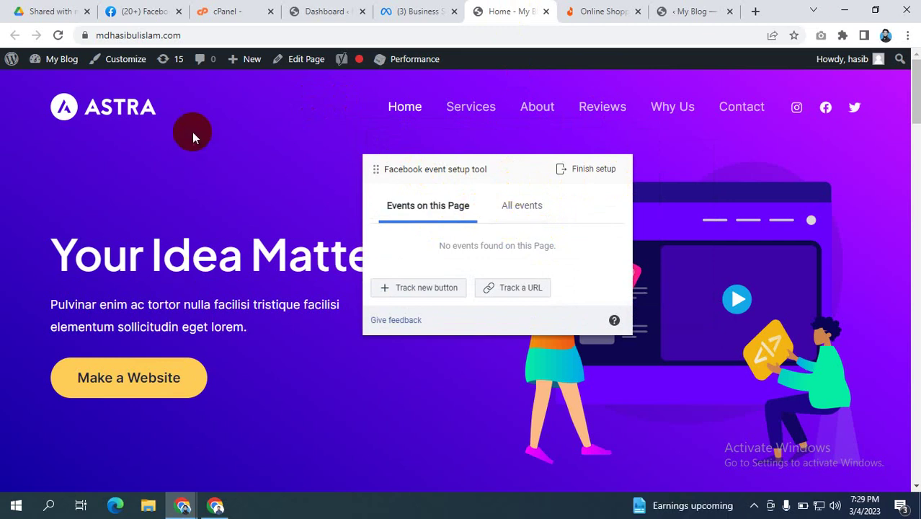
{"action": "scroll", "coordinate": [192, 137], "scroll_direction": "down", "scroll_amount": 7}
{"action": "scroll", "coordinate": [189, 177], "scroll_direction": "up", "scroll_amount": 8}
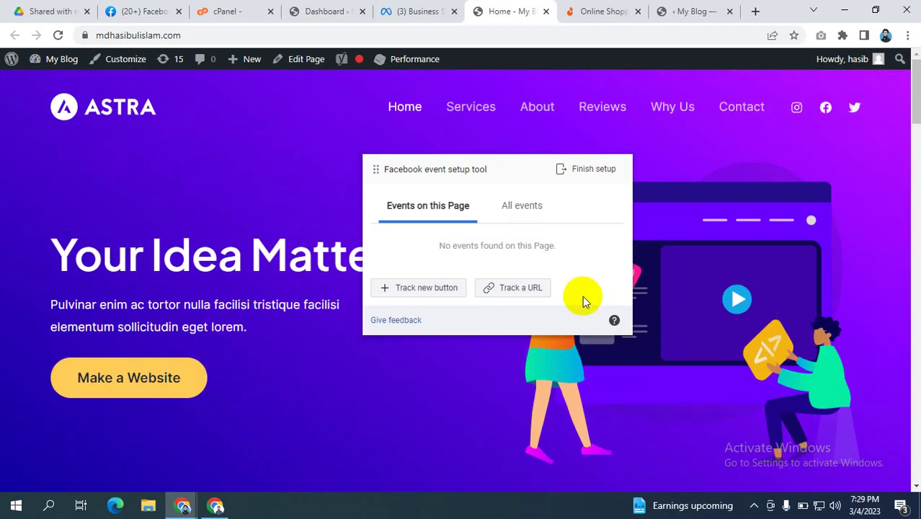
{"action": "left_click", "coordinate": [364, 128]}
{"action": "left_click", "coordinate": [294, 231]}
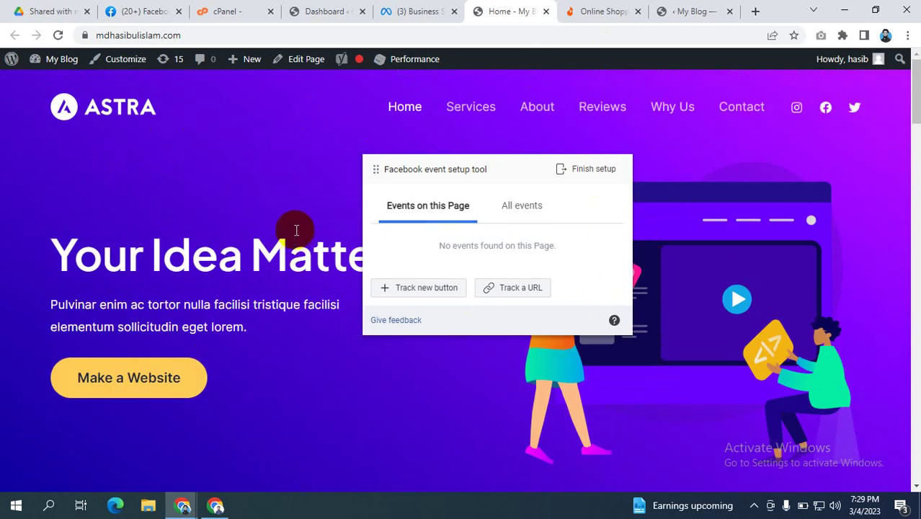
{"action": "scroll", "coordinate": [288, 229], "scroll_direction": "down", "scroll_amount": 1}
{"action": "scroll", "coordinate": [211, 210], "scroll_direction": "down", "scroll_amount": 10}
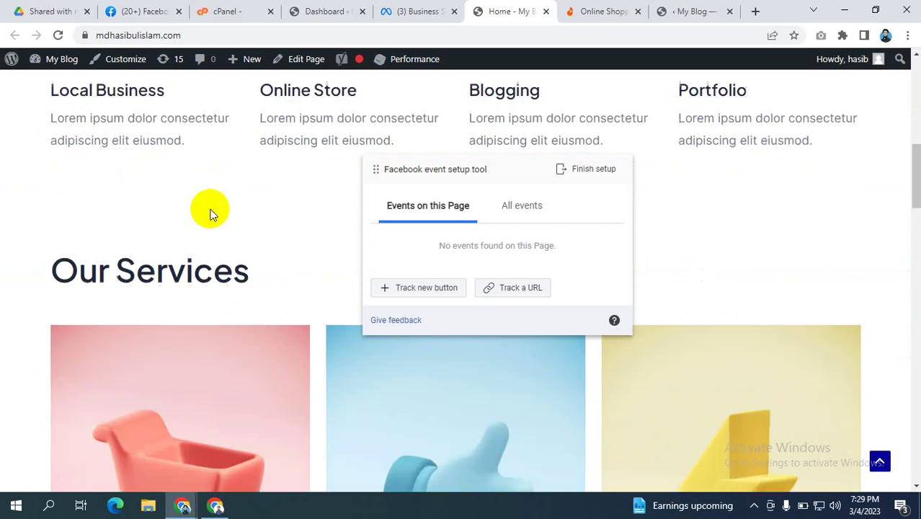
{"action": "scroll", "coordinate": [207, 209], "scroll_direction": "down", "scroll_amount": 10}
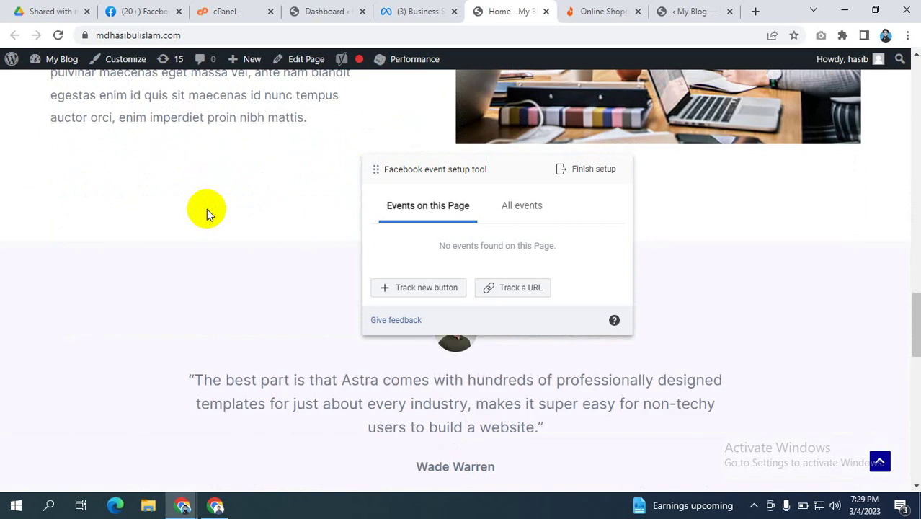
{"action": "scroll", "coordinate": [206, 209], "scroll_direction": "down", "scroll_amount": 4}
{"action": "scroll", "coordinate": [206, 209], "scroll_direction": "up", "scroll_amount": 11}
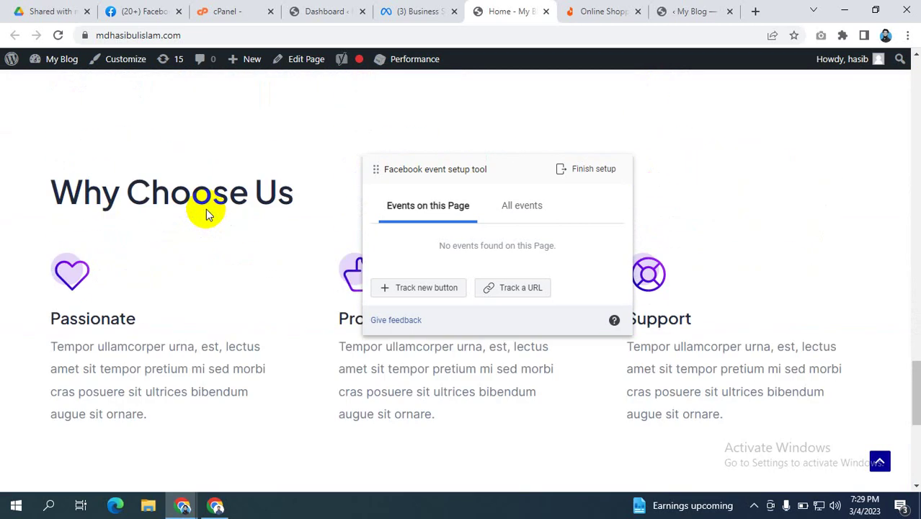
{"action": "scroll", "coordinate": [206, 209], "scroll_direction": "up", "scroll_amount": 12}
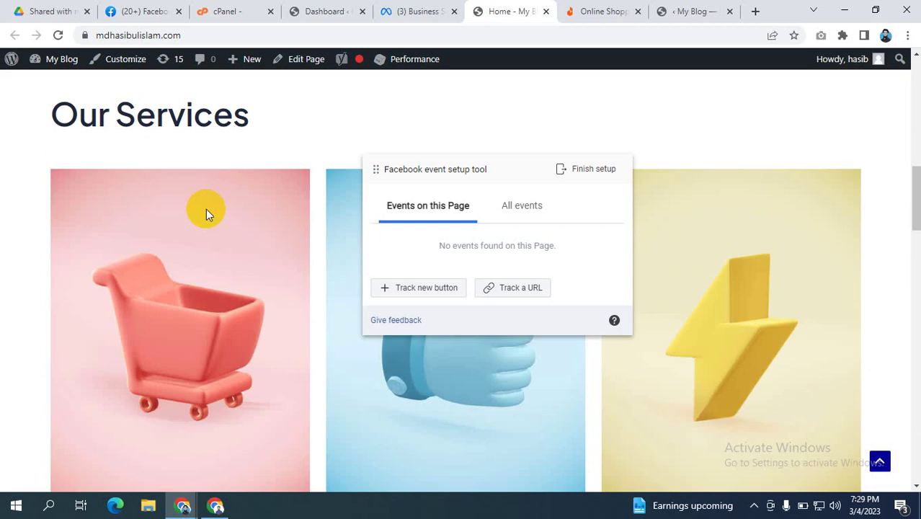
{"action": "scroll", "coordinate": [206, 209], "scroll_direction": "up", "scroll_amount": 4}
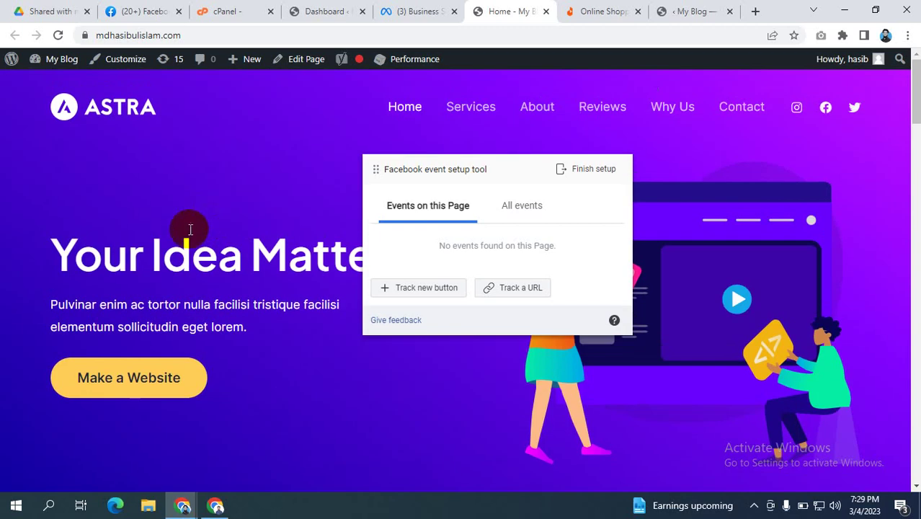
{"action": "scroll", "coordinate": [146, 249], "scroll_direction": "down", "scroll_amount": 2}
{"action": "left_click", "coordinate": [147, 254]}
{"action": "scroll", "coordinate": [208, 146], "scroll_direction": "down", "scroll_amount": 1}
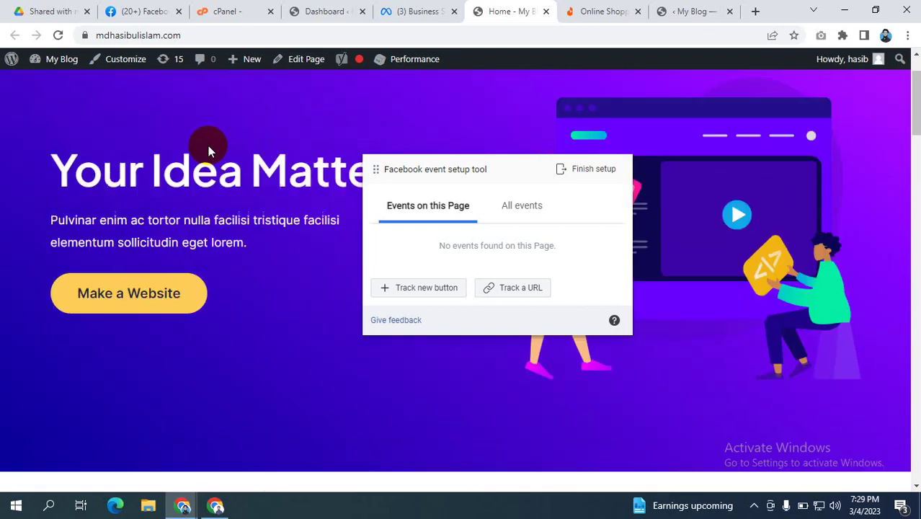
{"action": "scroll", "coordinate": [209, 146], "scroll_direction": "up", "scroll_amount": 1}
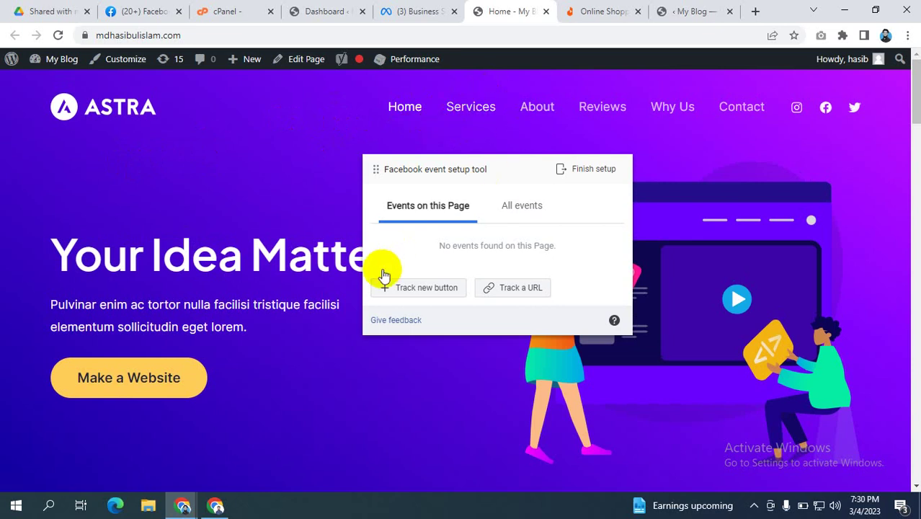
Step: Pick the Services menu link as the button to track and browse the event type list
{"action": "left_click", "coordinate": [429, 289]}
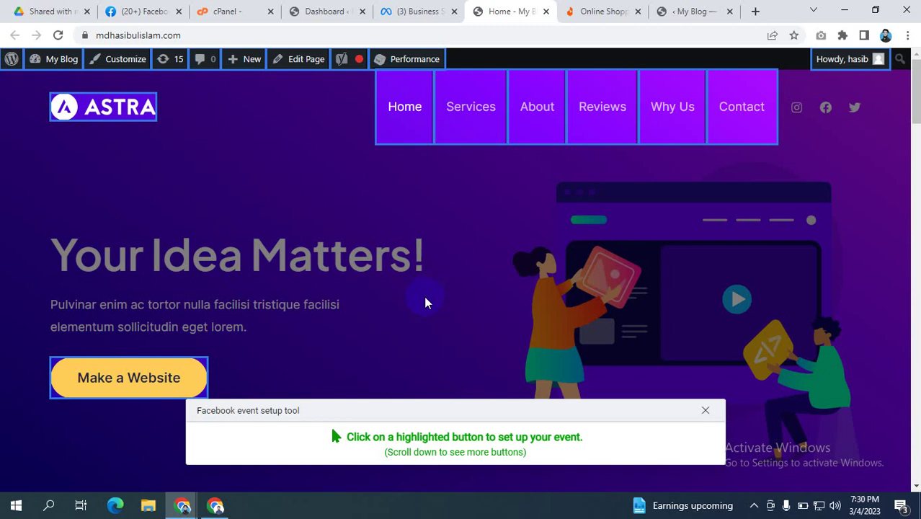
{"action": "left_click", "coordinate": [463, 107]}
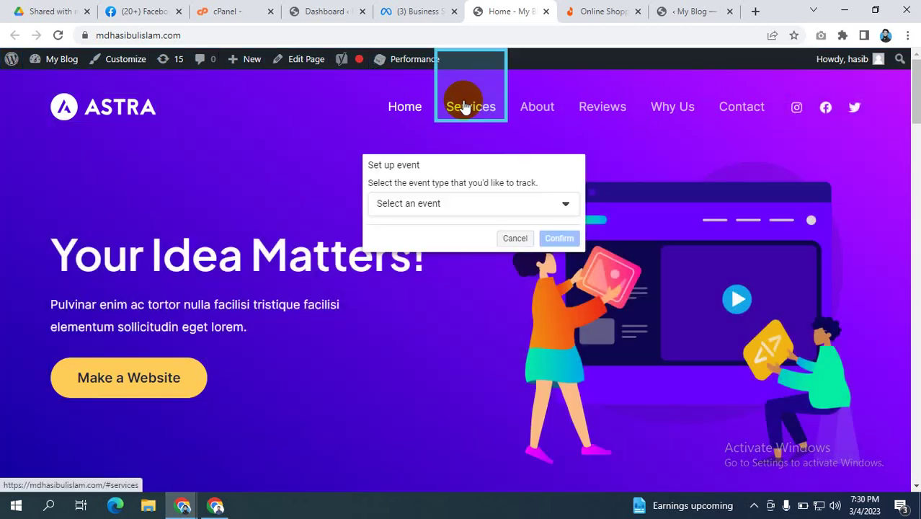
{"action": "left_click", "coordinate": [439, 204]}
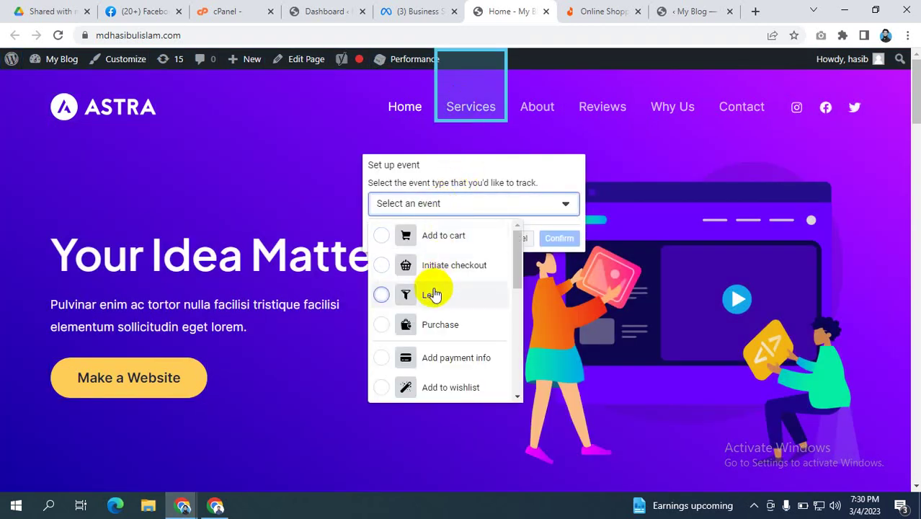
{"action": "scroll", "coordinate": [432, 294], "scroll_direction": "down", "scroll_amount": 6}
{"action": "scroll", "coordinate": [434, 296], "scroll_direction": "down", "scroll_amount": 3}
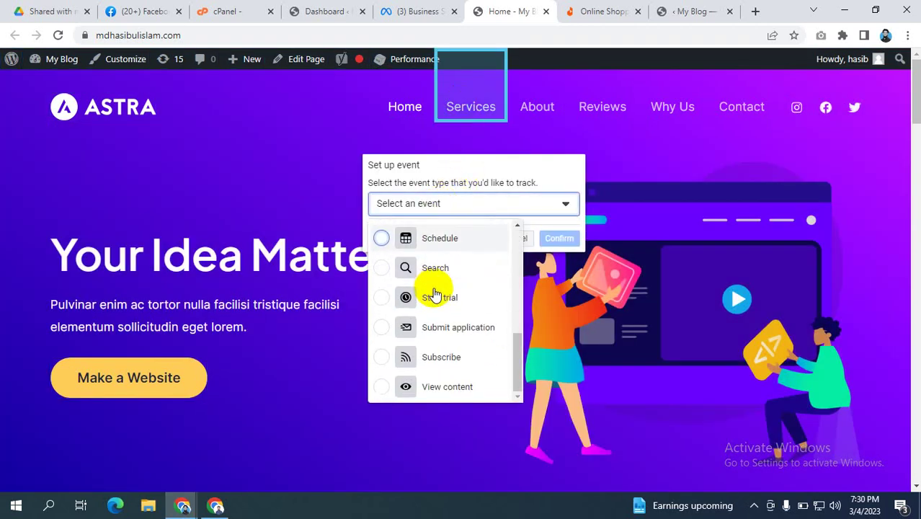
{"action": "scroll", "coordinate": [434, 296], "scroll_direction": "up", "scroll_amount": 9}
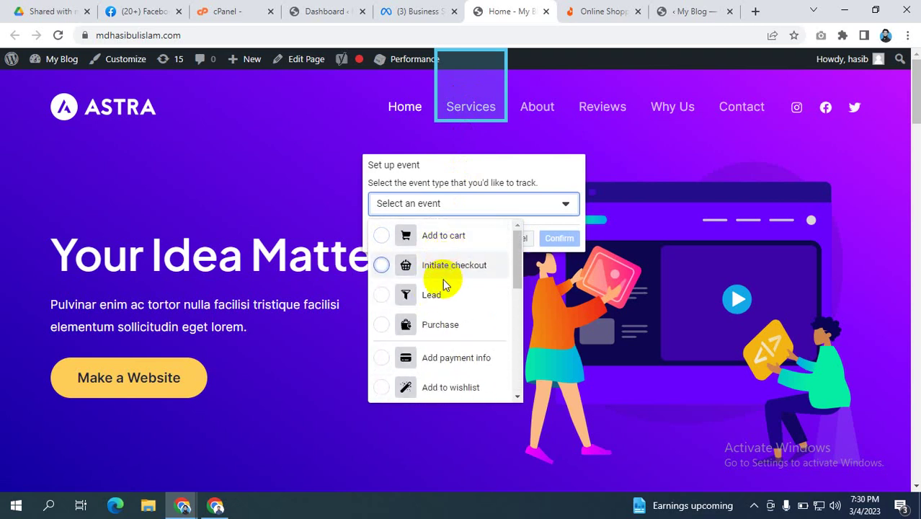
{"action": "scroll", "coordinate": [443, 278], "scroll_direction": "down", "scroll_amount": 1}
{"action": "scroll", "coordinate": [442, 281], "scroll_direction": "down", "scroll_amount": 1}
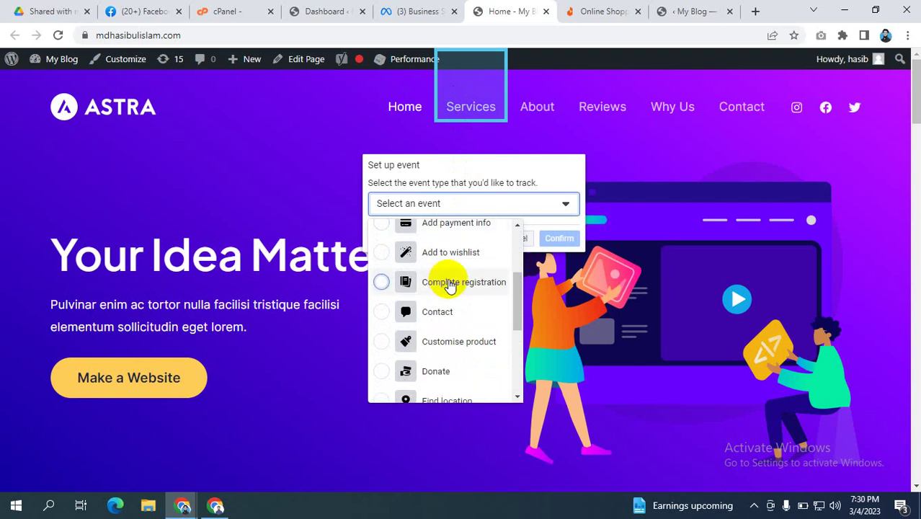
{"action": "scroll", "coordinate": [449, 284], "scroll_direction": "down", "scroll_amount": 1}
{"action": "scroll", "coordinate": [447, 283], "scroll_direction": "down", "scroll_amount": 2}
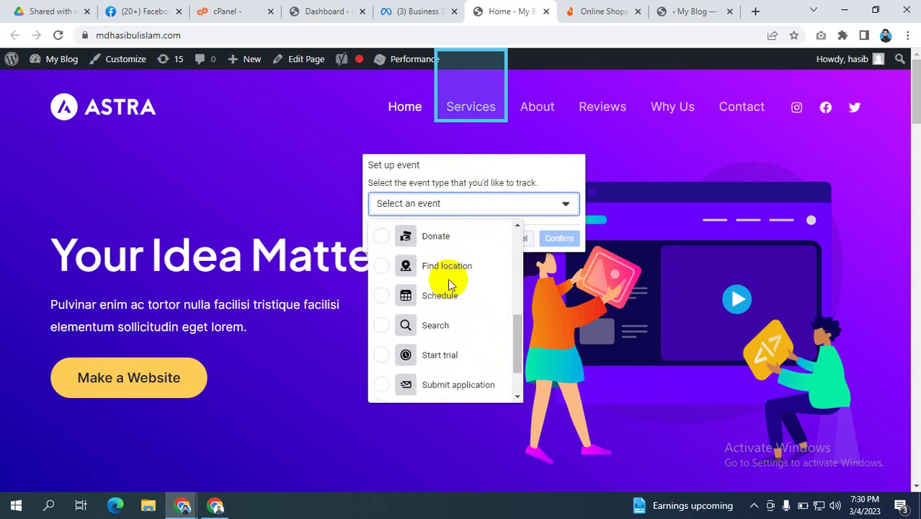
{"action": "scroll", "coordinate": [449, 283], "scroll_direction": "down", "scroll_amount": 1}
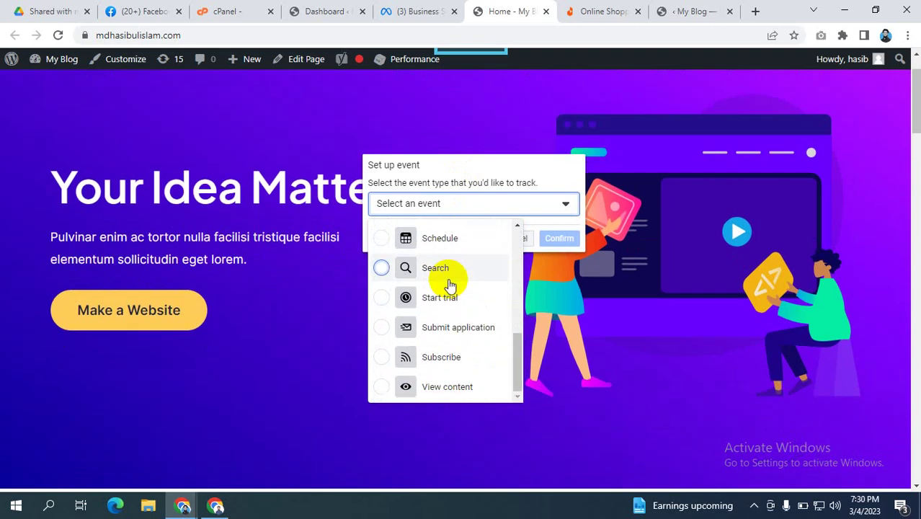
{"action": "scroll", "coordinate": [449, 285], "scroll_direction": "up", "scroll_amount": 4}
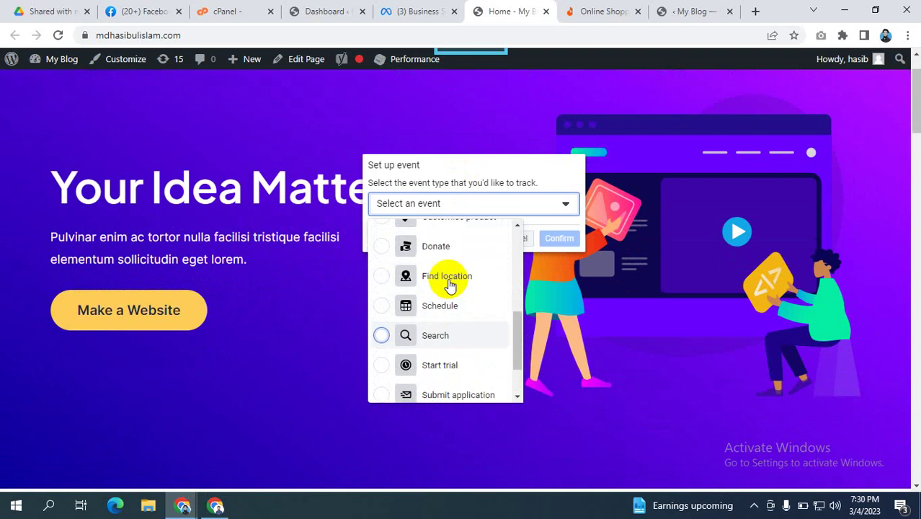
{"action": "scroll", "coordinate": [449, 285], "scroll_direction": "up", "scroll_amount": 4}
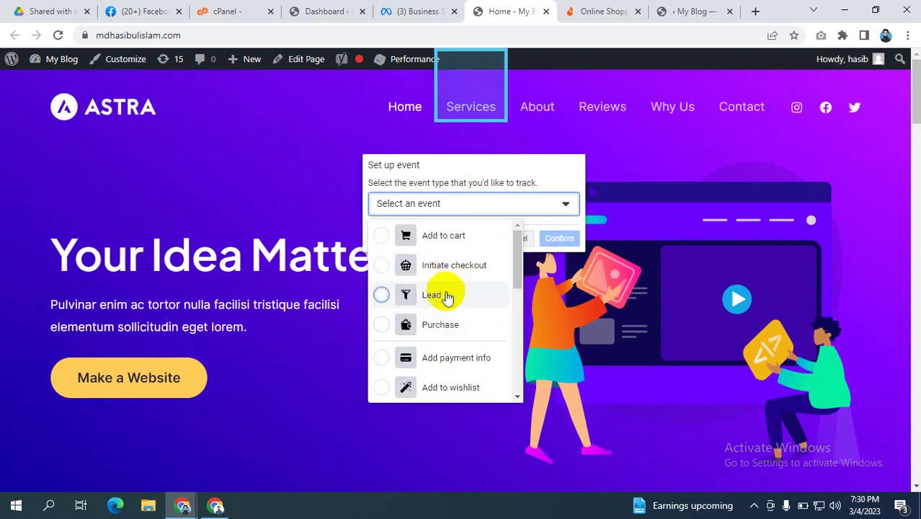
{"action": "scroll", "coordinate": [448, 292], "scroll_direction": "down", "scroll_amount": 3}
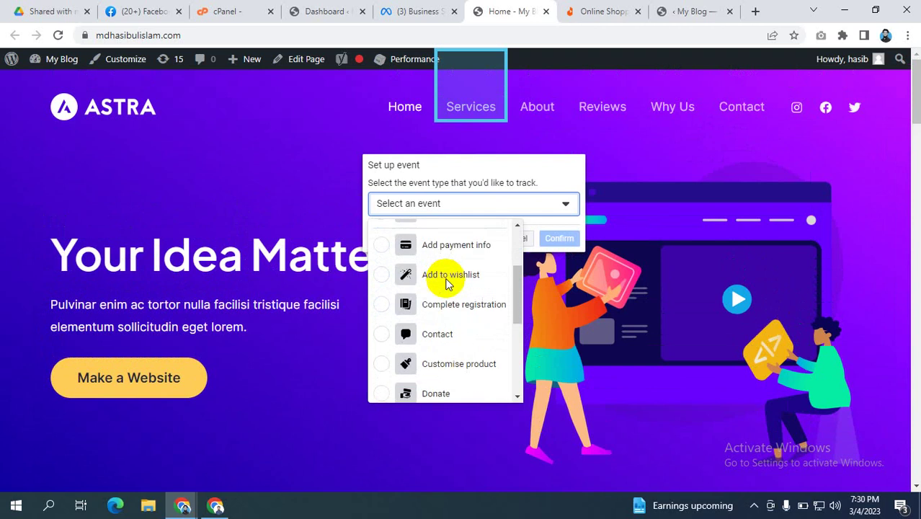
{"action": "scroll", "coordinate": [447, 285], "scroll_direction": "down", "scroll_amount": 1}
{"action": "scroll", "coordinate": [447, 285], "scroll_direction": "up", "scroll_amount": 2}
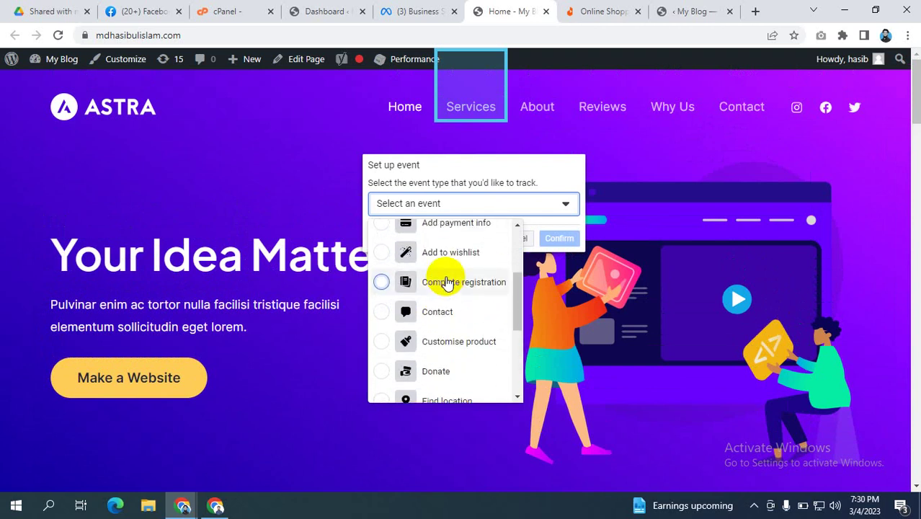
{"action": "scroll", "coordinate": [448, 285], "scroll_direction": "down", "scroll_amount": 2}
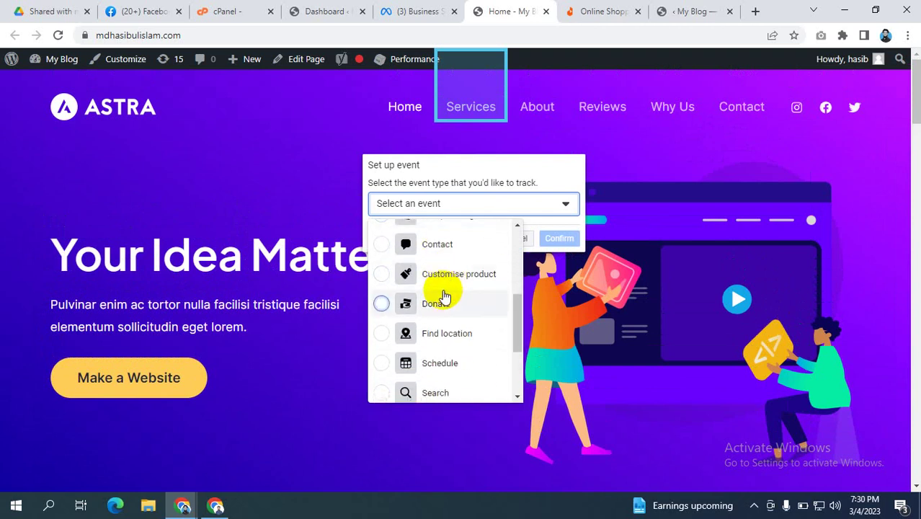
{"action": "scroll", "coordinate": [447, 297], "scroll_direction": "down", "scroll_amount": 2}
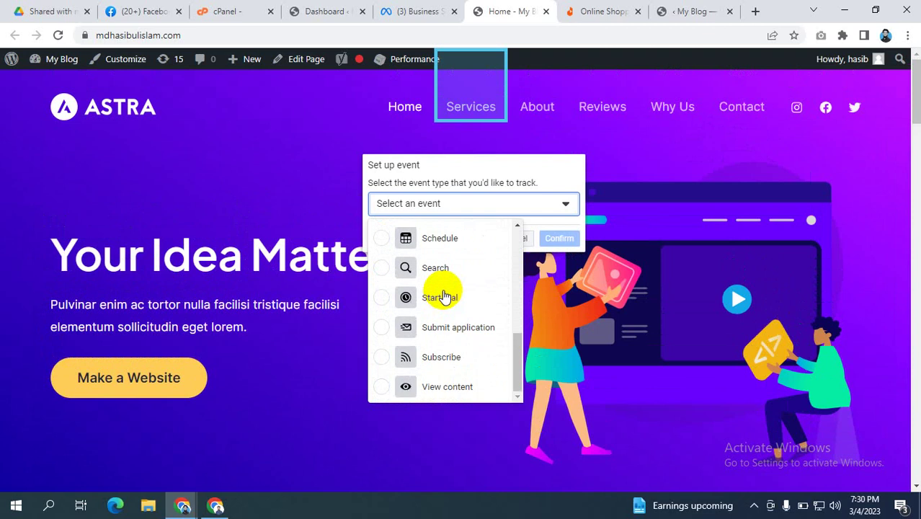
{"action": "scroll", "coordinate": [446, 297], "scroll_direction": "up", "scroll_amount": 3}
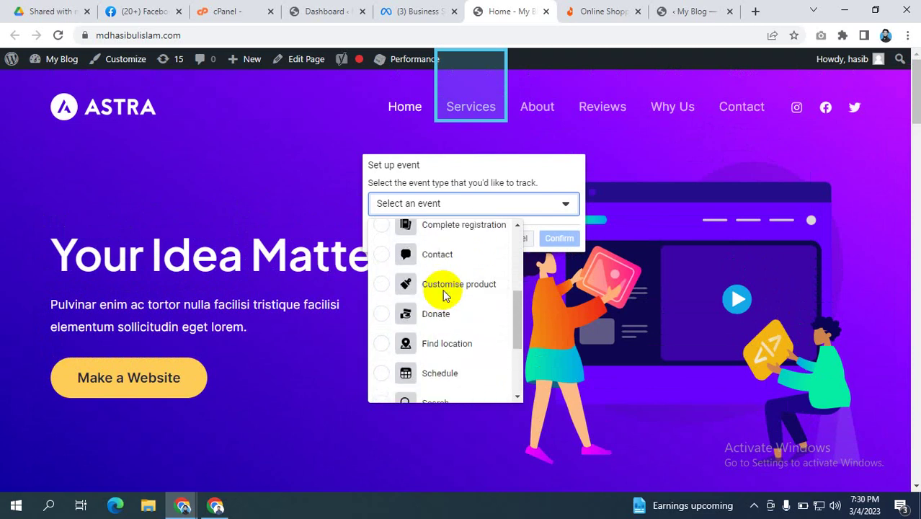
Step: Assign Customise product as the event type for the Services link and confirm it
{"action": "left_click", "coordinate": [441, 287]}
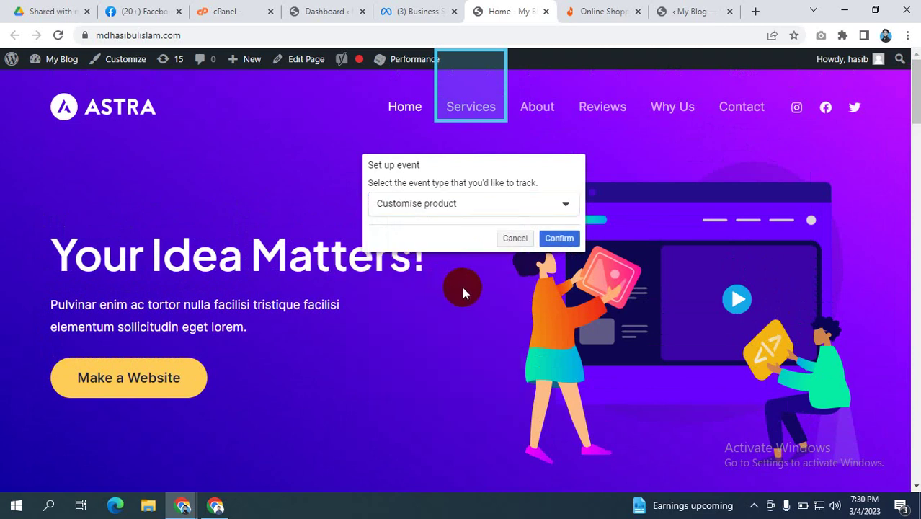
{"action": "left_click", "coordinate": [451, 205]}
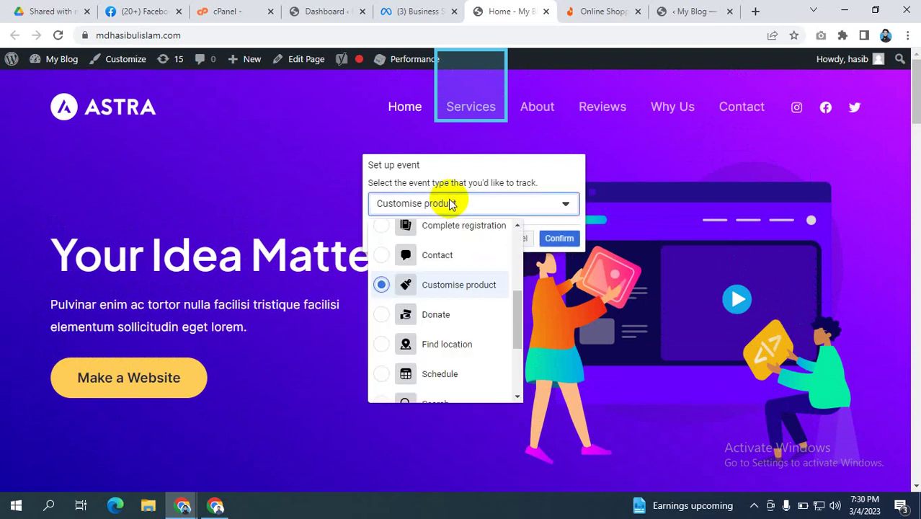
{"action": "left_click", "coordinate": [451, 205]}
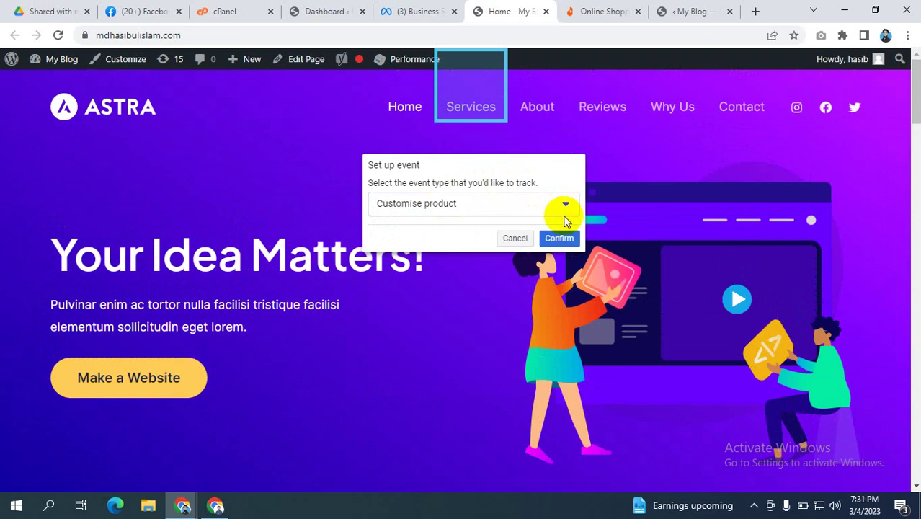
{"action": "left_click", "coordinate": [557, 240]}
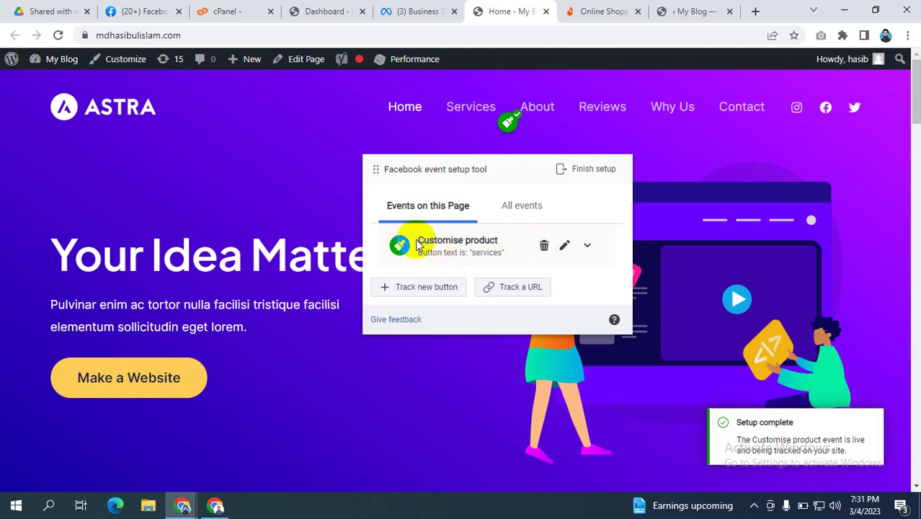
Step: Expand and collapse the Customise product row to check its trigger, then start tracking another button
{"action": "left_click_drag", "start_coordinate": [412, 243], "coordinate": [510, 248]}
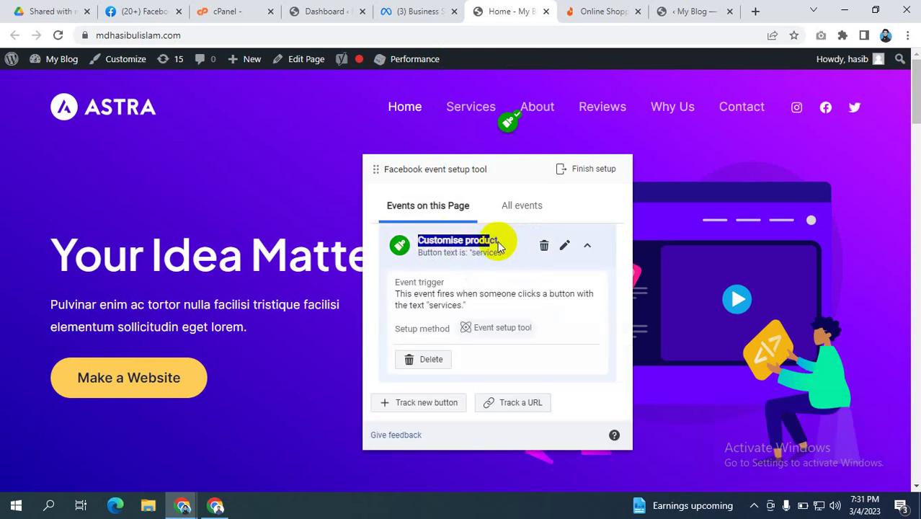
{"action": "left_click", "coordinate": [475, 227]}
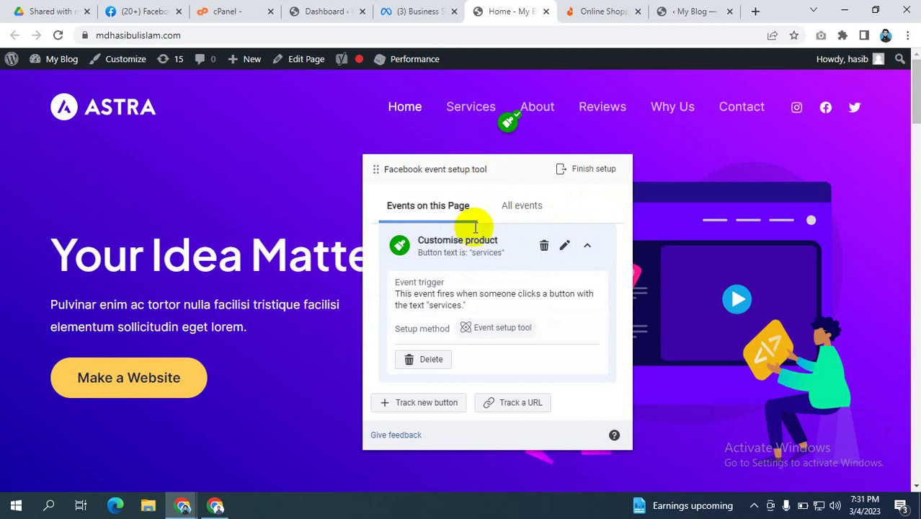
{"action": "left_click", "coordinate": [423, 242]}
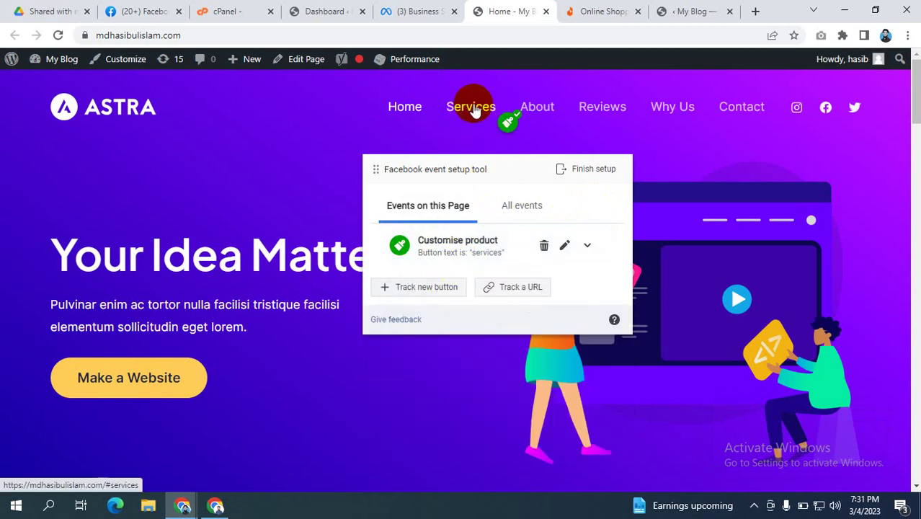
{"action": "left_click", "coordinate": [456, 251]}
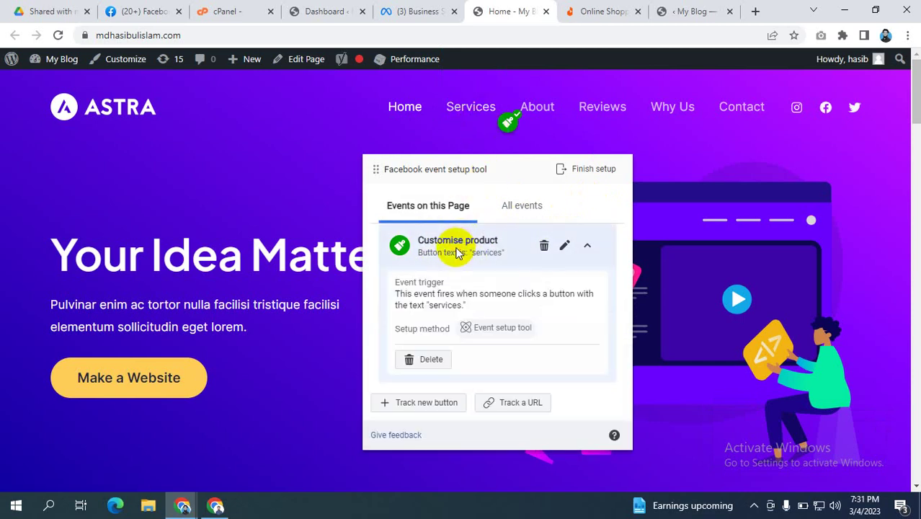
{"action": "left_click", "coordinate": [456, 251]}
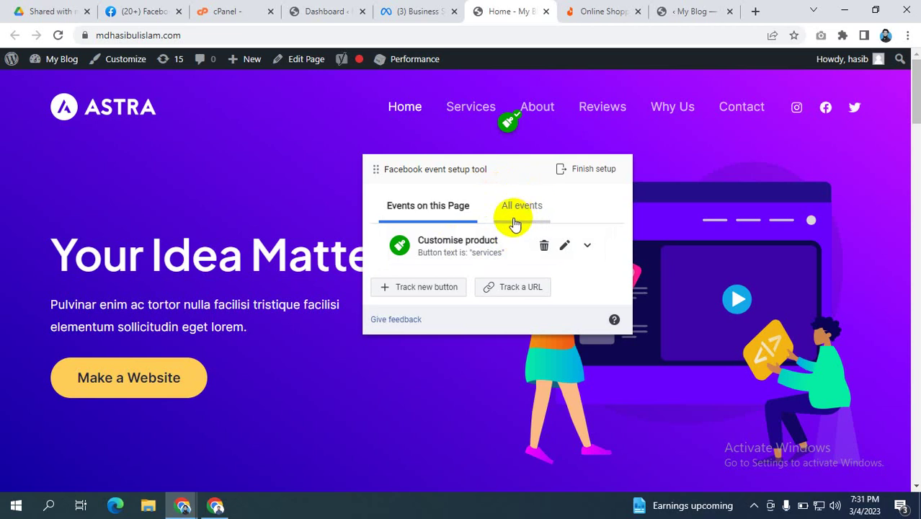
{"action": "left_click", "coordinate": [768, 124]}
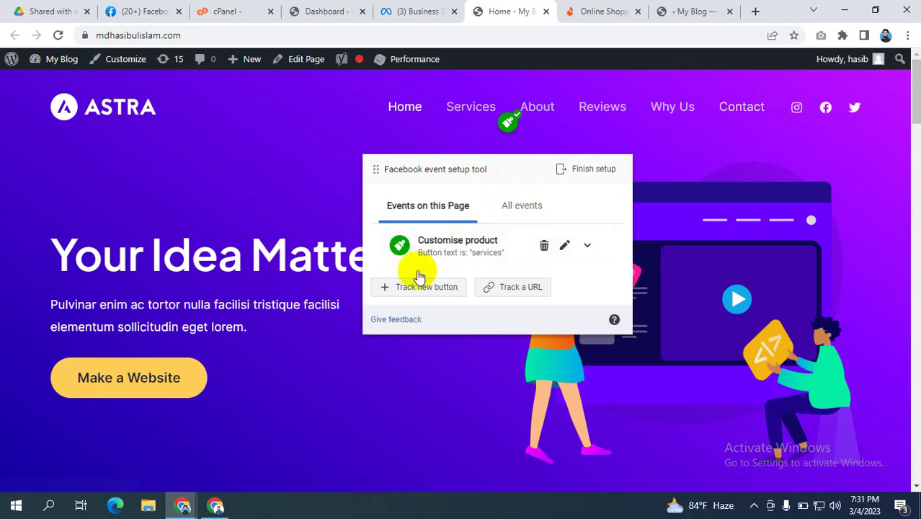
{"action": "left_click", "coordinate": [408, 286]}
Step: Select the Contact nav button, assign it the Contact event type, and confirm
{"action": "left_click", "coordinate": [736, 101]}
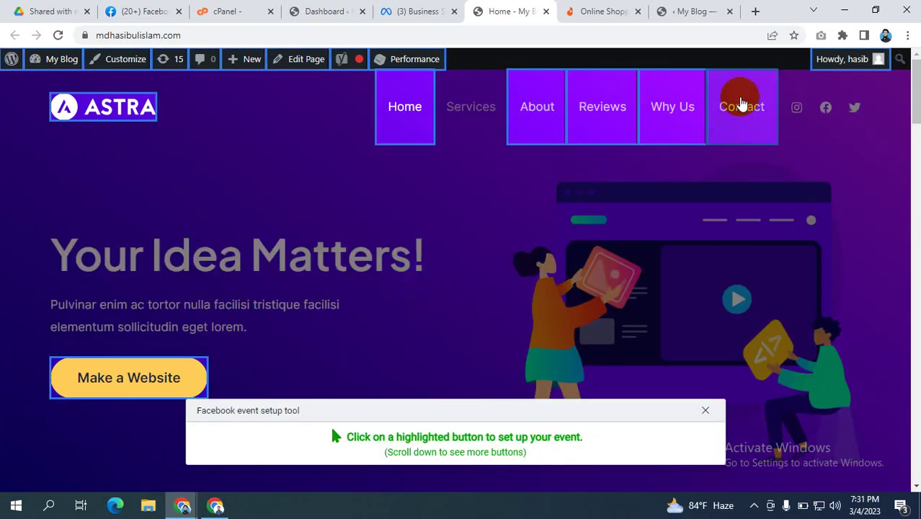
{"action": "left_click", "coordinate": [436, 203]}
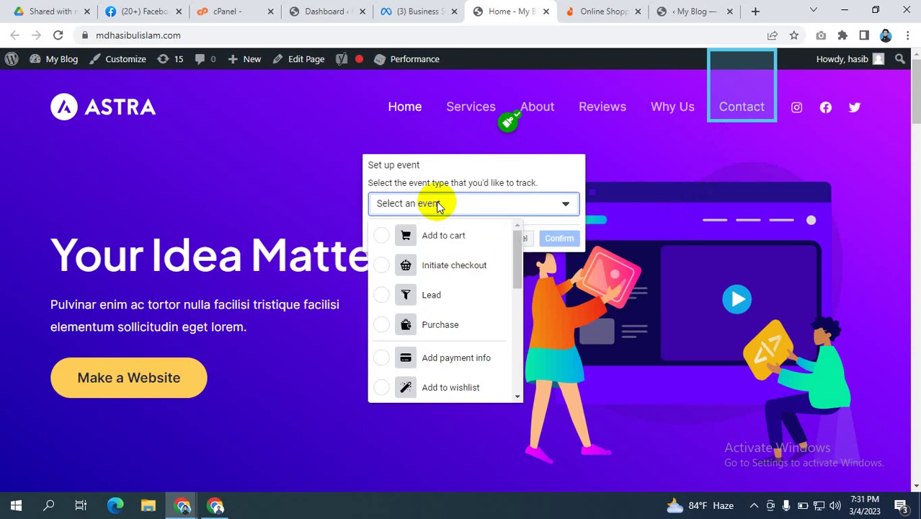
{"action": "scroll", "coordinate": [435, 276], "scroll_direction": "down", "scroll_amount": 5}
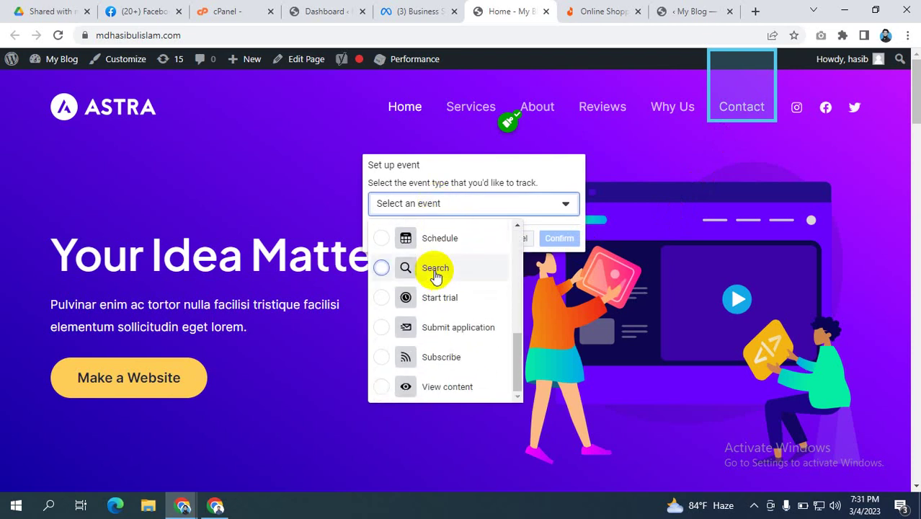
{"action": "scroll", "coordinate": [436, 276], "scroll_direction": "down", "scroll_amount": 2}
{"action": "scroll", "coordinate": [436, 276], "scroll_direction": "up", "scroll_amount": 4}
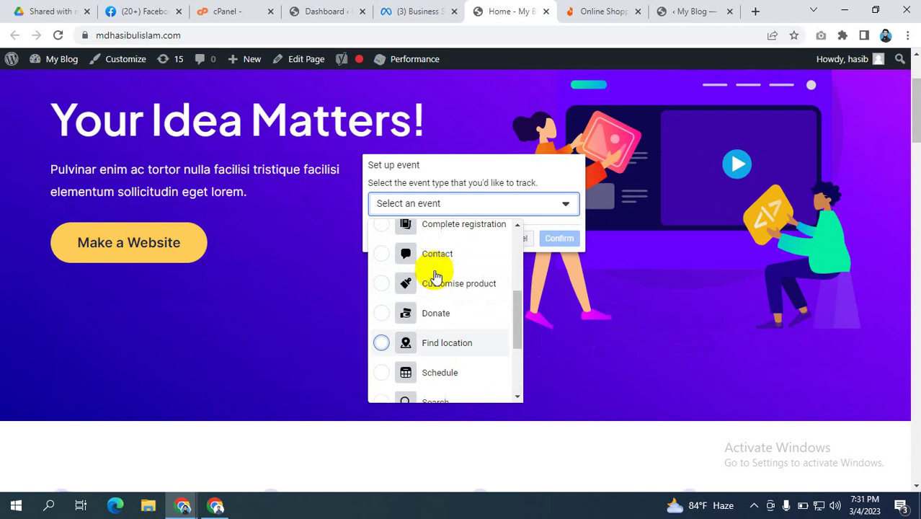
{"action": "left_click", "coordinate": [408, 325]}
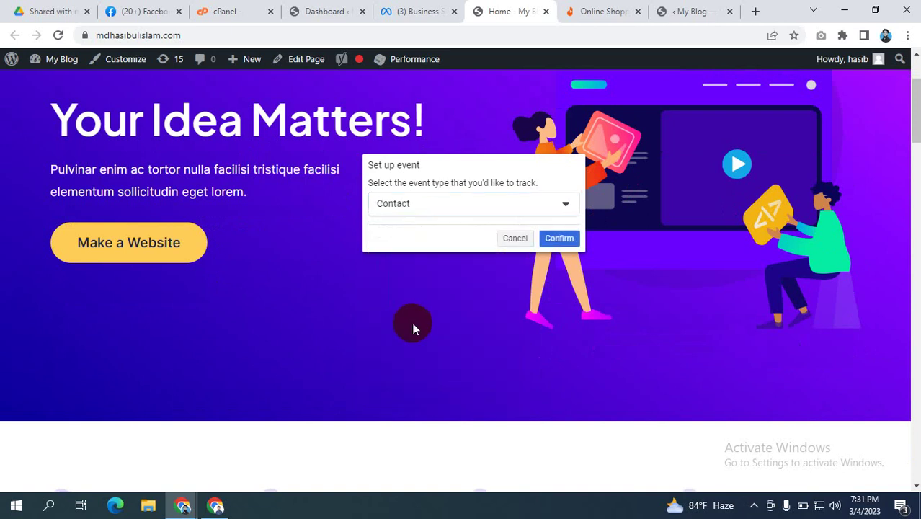
{"action": "left_click", "coordinate": [561, 241]}
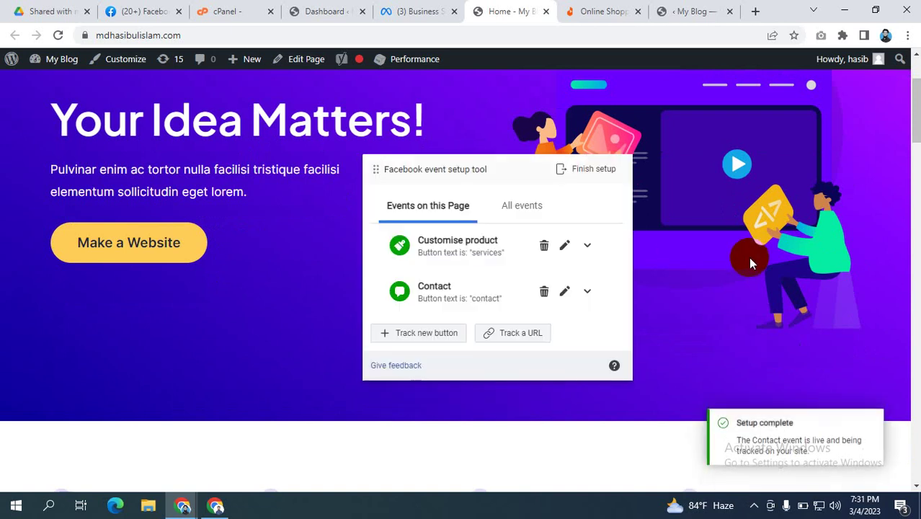
{"action": "scroll", "coordinate": [740, 216], "scroll_direction": "up", "scroll_amount": 2}
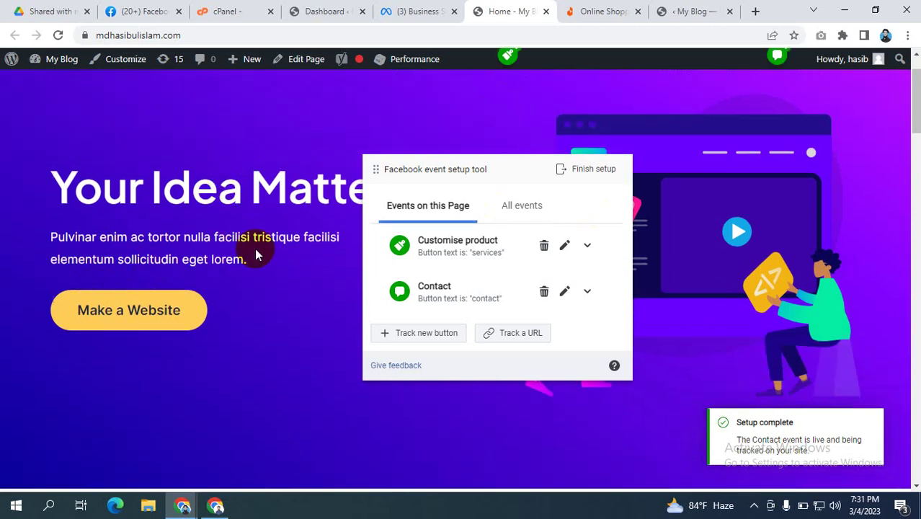
{"action": "scroll", "coordinate": [257, 250], "scroll_direction": "down", "scroll_amount": 8}
{"action": "scroll", "coordinate": [216, 251], "scroll_direction": "down", "scroll_amount": 2}
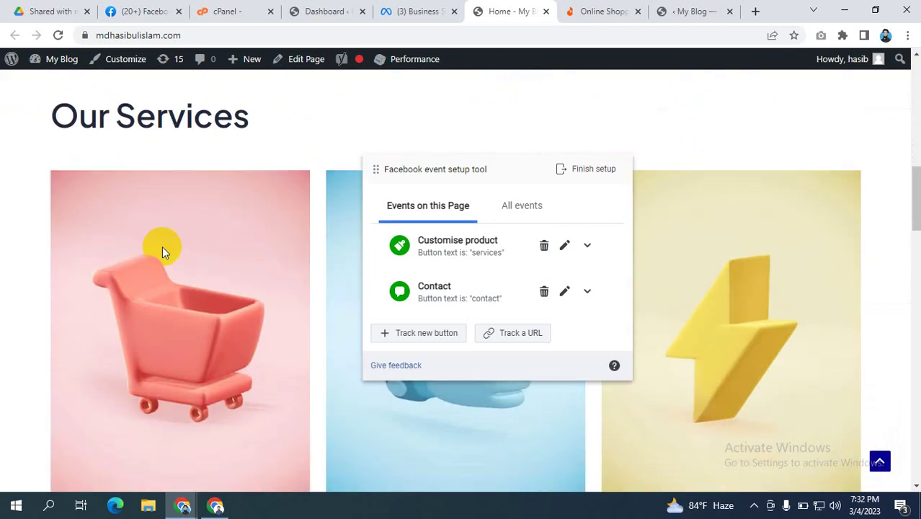
{"action": "scroll", "coordinate": [725, 263], "scroll_direction": "down", "scroll_amount": 1}
{"action": "scroll", "coordinate": [505, 268], "scroll_direction": "down", "scroll_amount": 2}
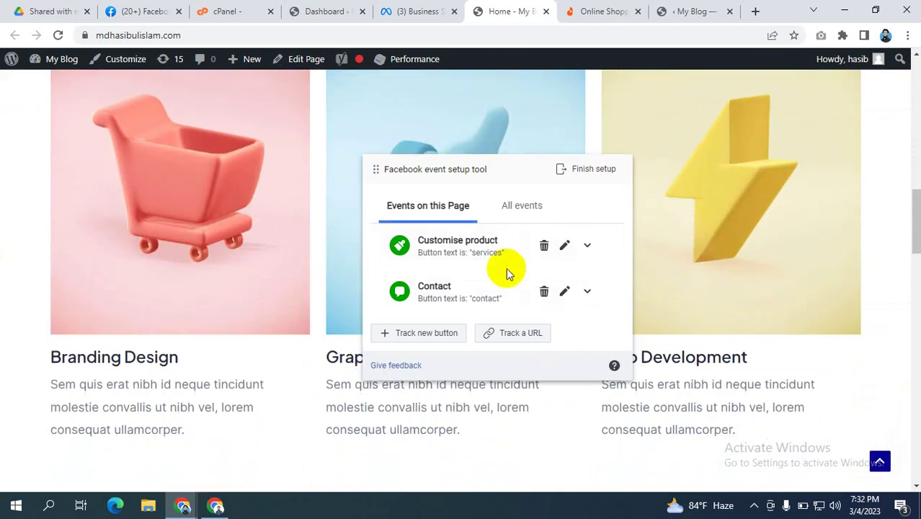
{"action": "scroll", "coordinate": [195, 191], "scroll_direction": "up", "scroll_amount": 3}
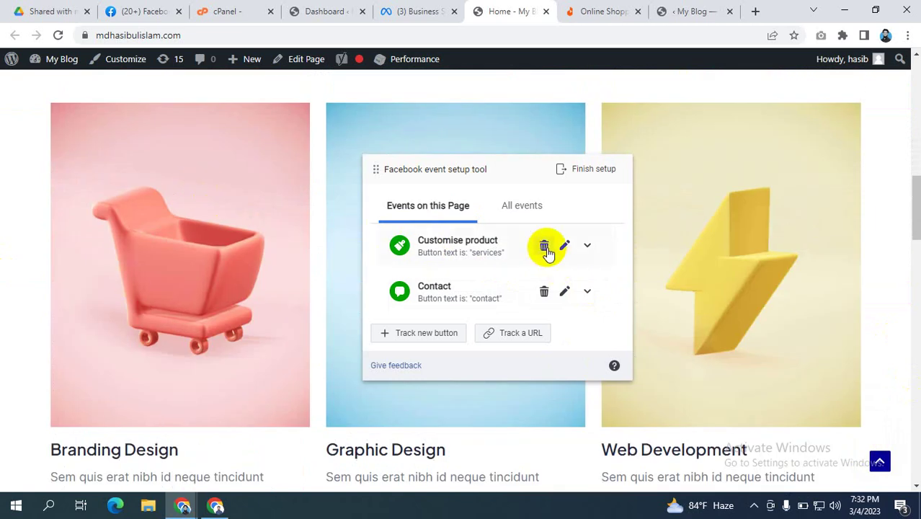
Step: Choose the footer banner's Make a Website button as the next tracked button and list event types
{"action": "left_click", "coordinate": [421, 332]}
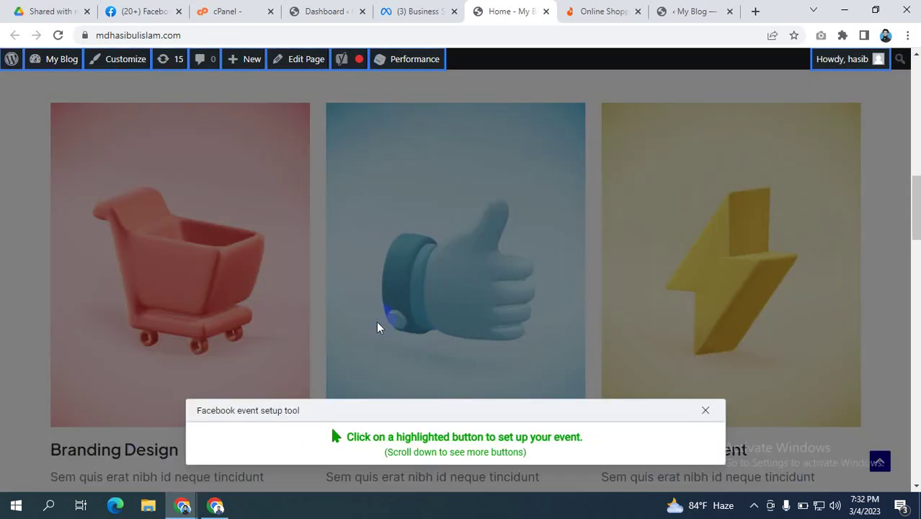
{"action": "scroll", "coordinate": [219, 257], "scroll_direction": "down", "scroll_amount": 4}
{"action": "scroll", "coordinate": [247, 246], "scroll_direction": "up", "scroll_amount": 3}
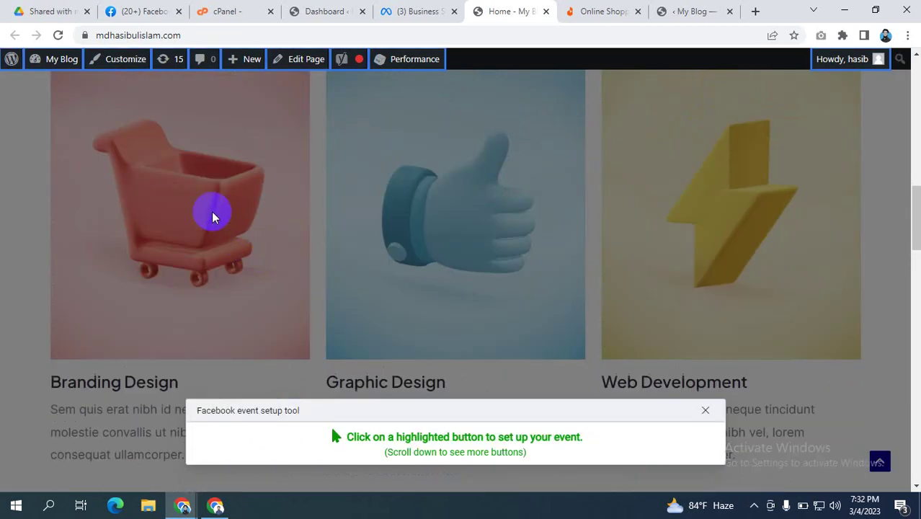
{"action": "scroll", "coordinate": [426, 224], "scroll_direction": "down", "scroll_amount": 10}
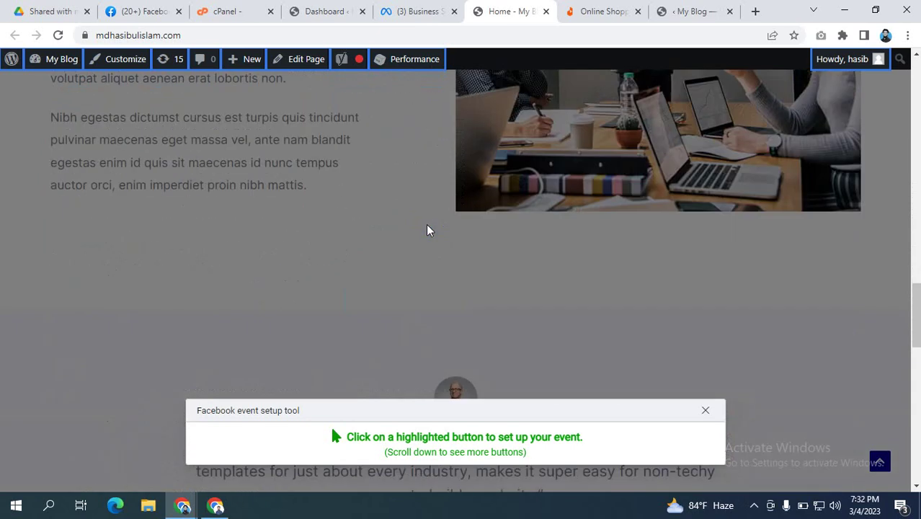
{"action": "scroll", "coordinate": [426, 224], "scroll_direction": "down", "scroll_amount": 15}
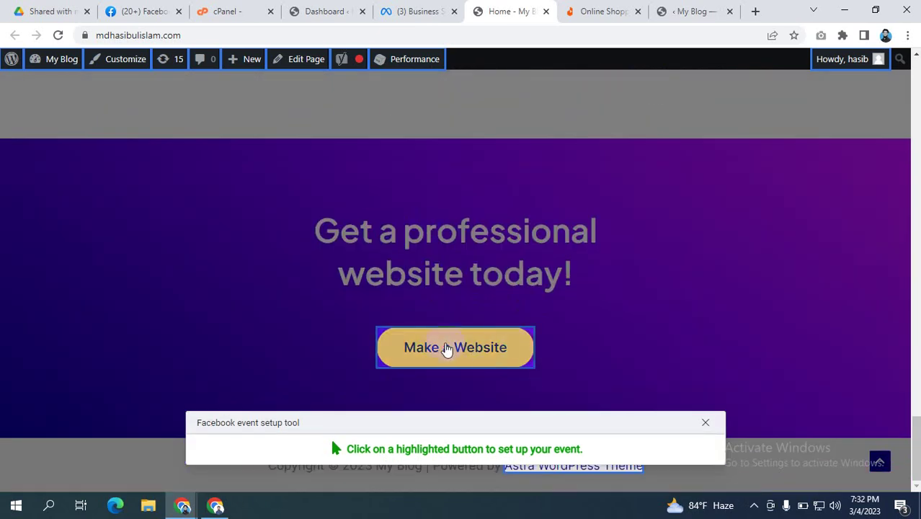
{"action": "left_click", "coordinate": [448, 349]}
{"action": "left_click", "coordinate": [452, 205]}
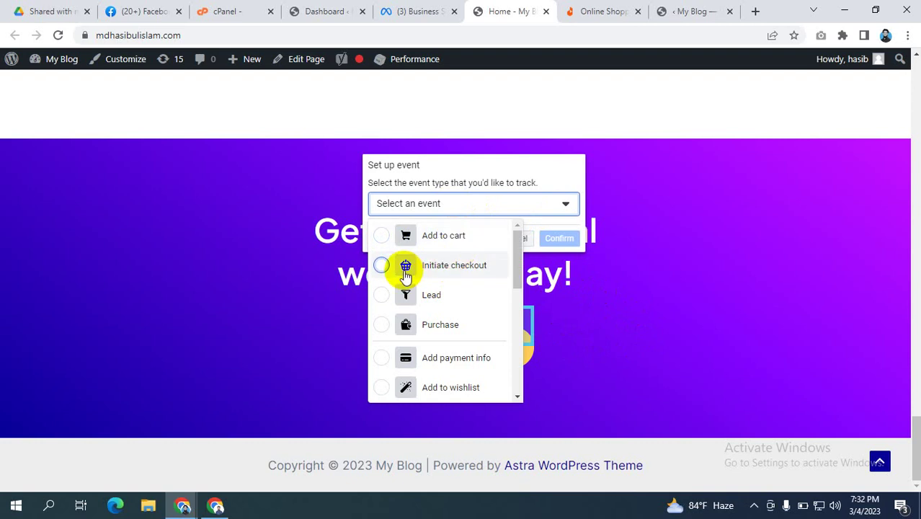
Step: Choose Lead from the Select an event list for the Make a Website button
{"action": "left_click", "coordinate": [403, 294]}
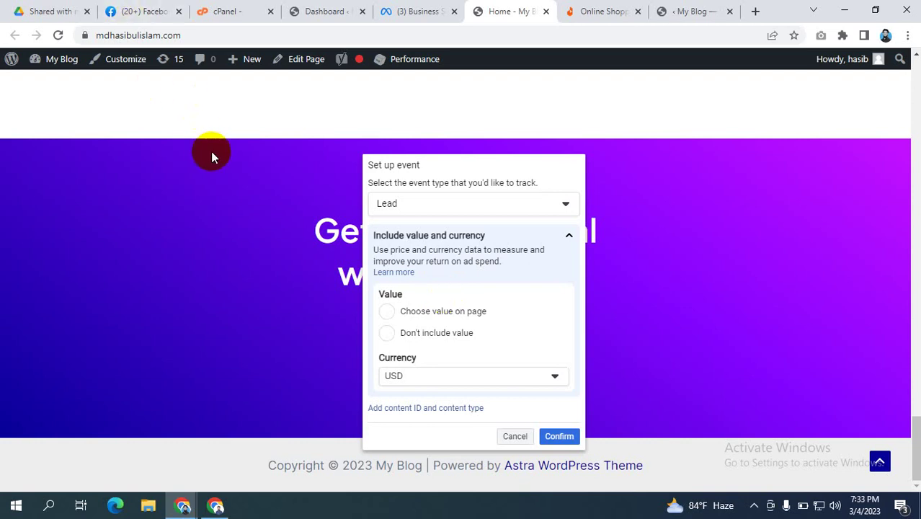
{"action": "scroll", "coordinate": [273, 188], "scroll_direction": "up", "scroll_amount": 2}
Step: Set the Lead event to Don't include value and confirm it
{"action": "left_click_drag", "start_coordinate": [466, 179], "coordinate": [735, 131]}
{"action": "scroll", "coordinate": [480, 470], "scroll_direction": "down", "scroll_amount": 2}
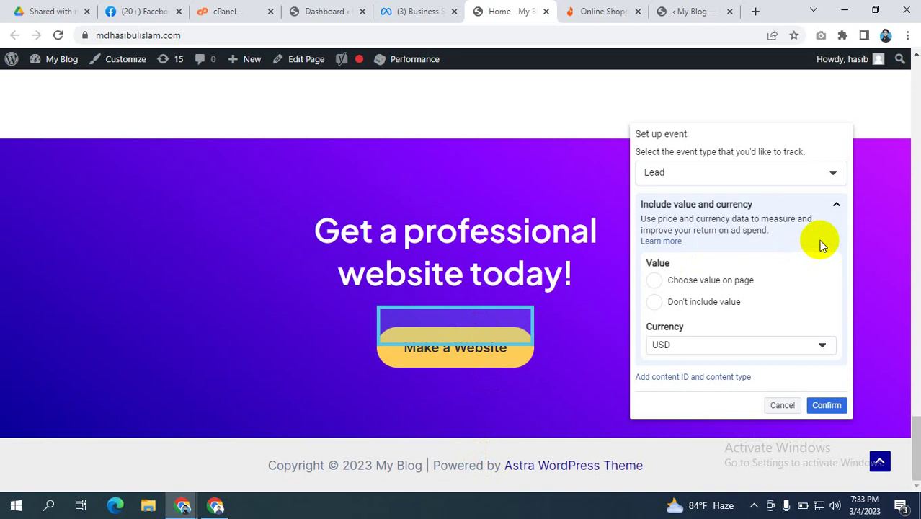
{"action": "scroll", "coordinate": [254, 224], "scroll_direction": "up", "scroll_amount": 10}
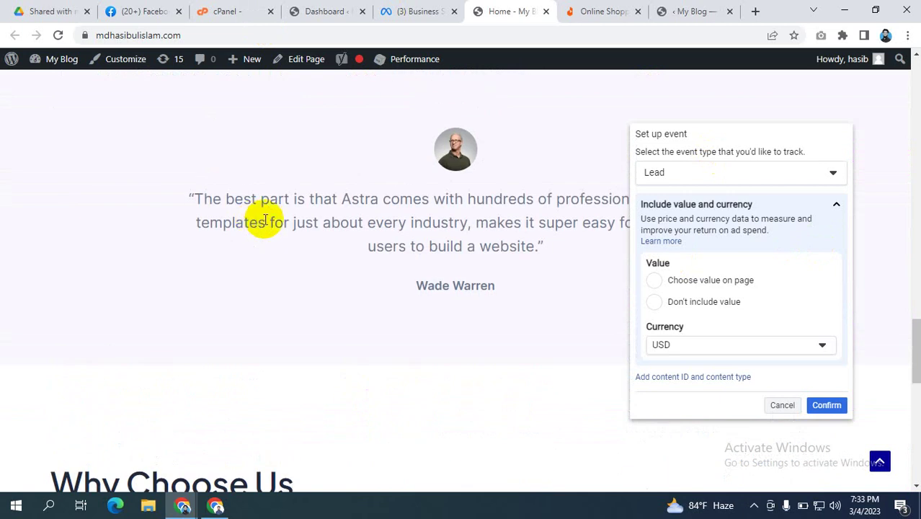
{"action": "scroll", "coordinate": [263, 218], "scroll_direction": "up", "scroll_amount": 3}
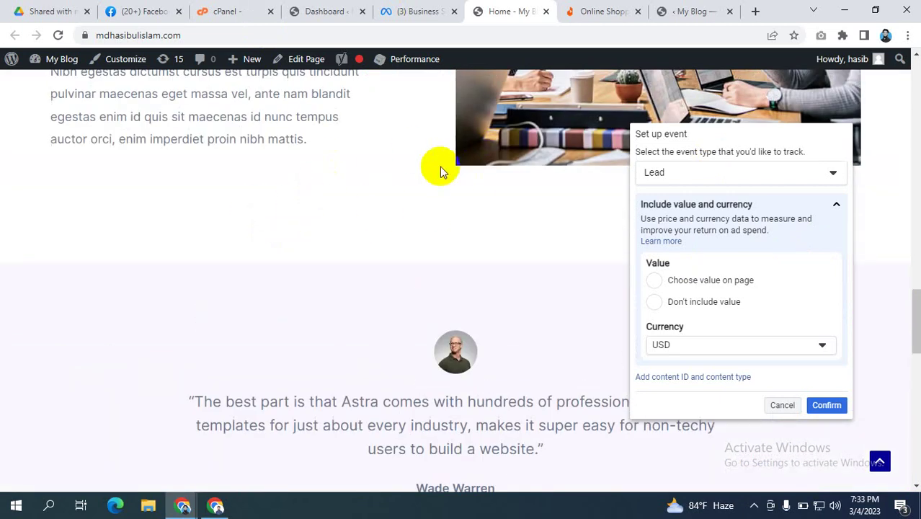
{"action": "scroll", "coordinate": [493, 168], "scroll_direction": "down", "scroll_amount": 7}
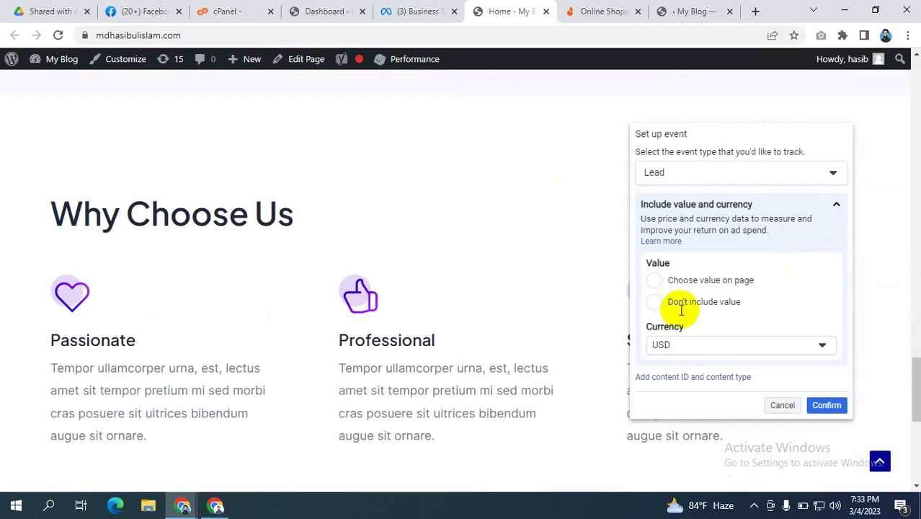
{"action": "scroll", "coordinate": [468, 241], "scroll_direction": "down", "scroll_amount": 6}
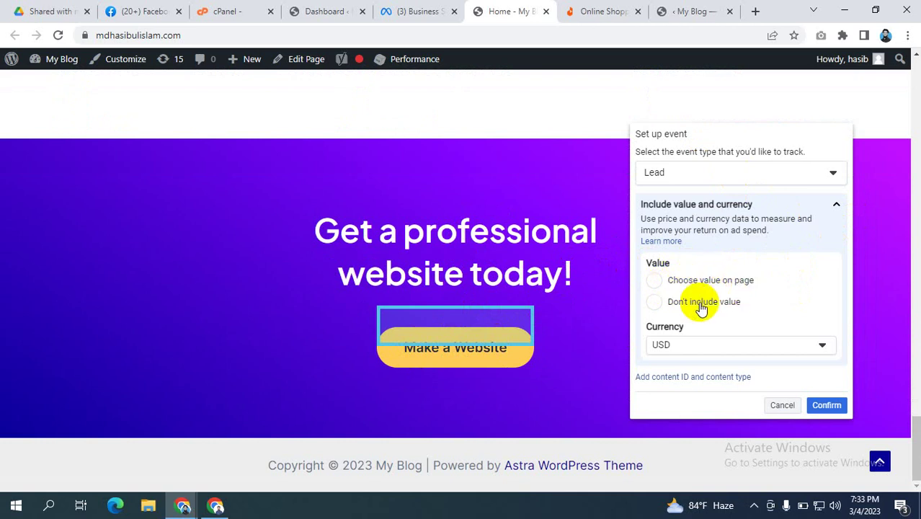
{"action": "left_click", "coordinate": [656, 307]}
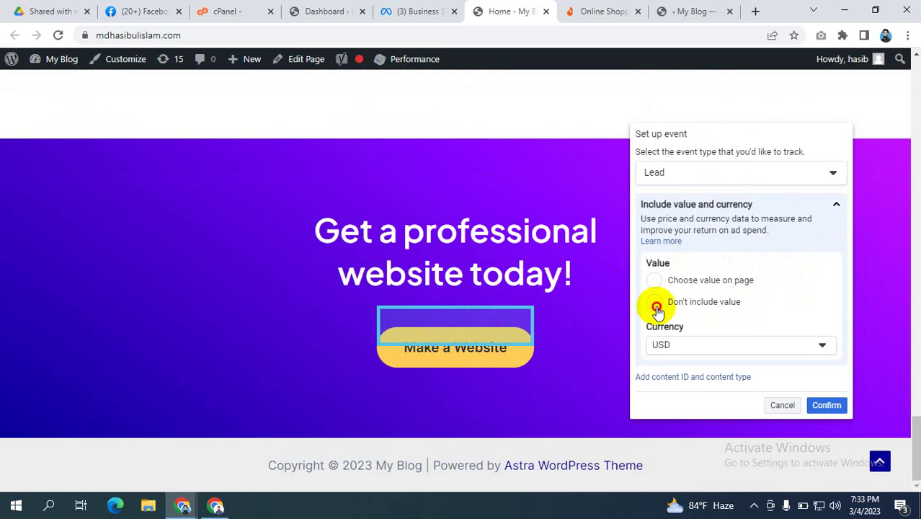
{"action": "left_click", "coordinate": [834, 407]}
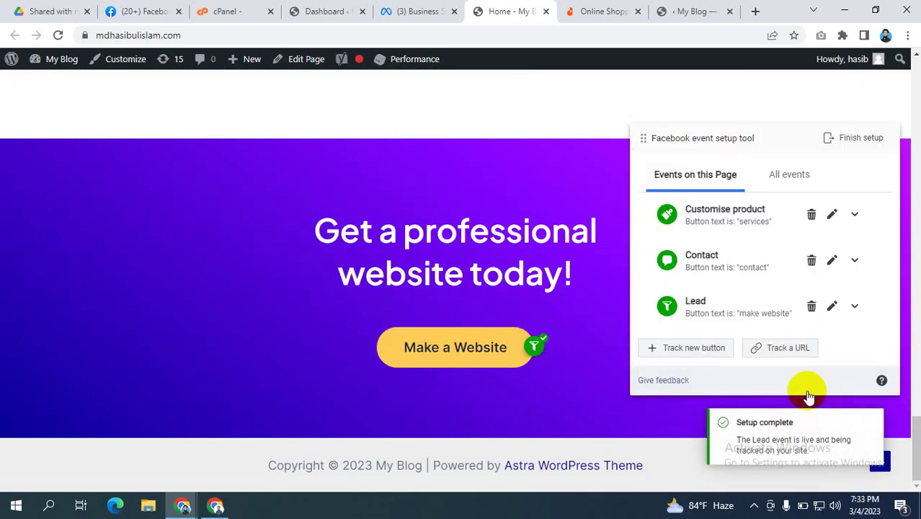
Step: Browse the blog's Our Services section down to the website banner, then switch to the Daraz tab
{"action": "scroll", "coordinate": [433, 253], "scroll_direction": "up", "scroll_amount": 12}
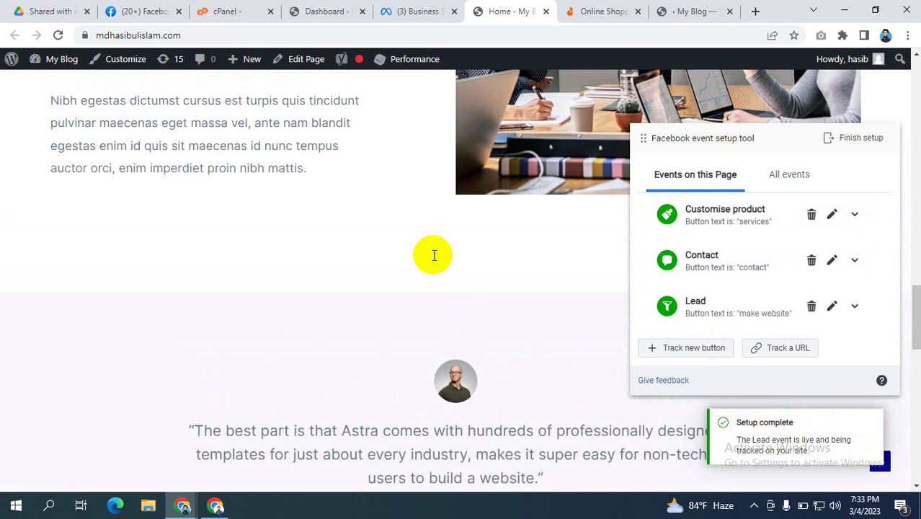
{"action": "scroll", "coordinate": [433, 255], "scroll_direction": "up", "scroll_amount": 15}
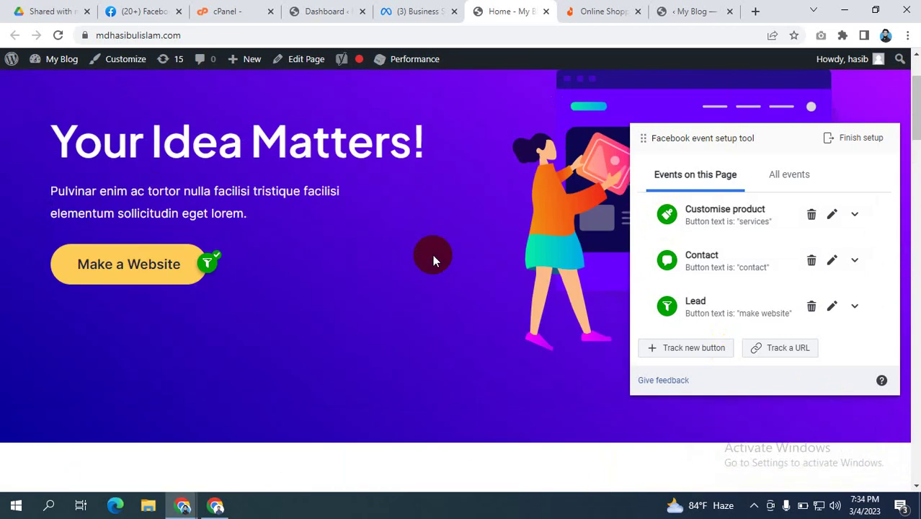
{"action": "scroll", "coordinate": [432, 255], "scroll_direction": "down", "scroll_amount": 7}
{"action": "scroll", "coordinate": [432, 257], "scroll_direction": "up", "scroll_amount": 3}
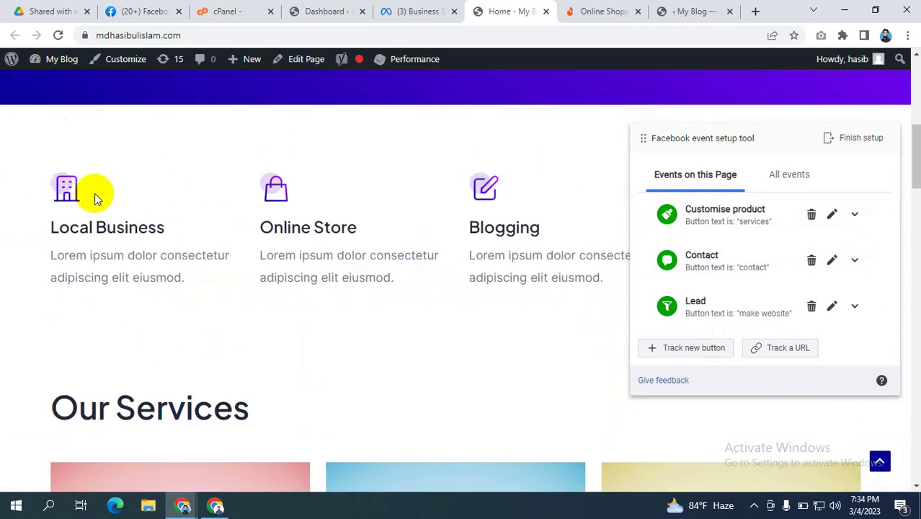
{"action": "scroll", "coordinate": [238, 201], "scroll_direction": "up", "scroll_amount": 4}
{"action": "scroll", "coordinate": [432, 227], "scroll_direction": "up", "scroll_amount": 3}
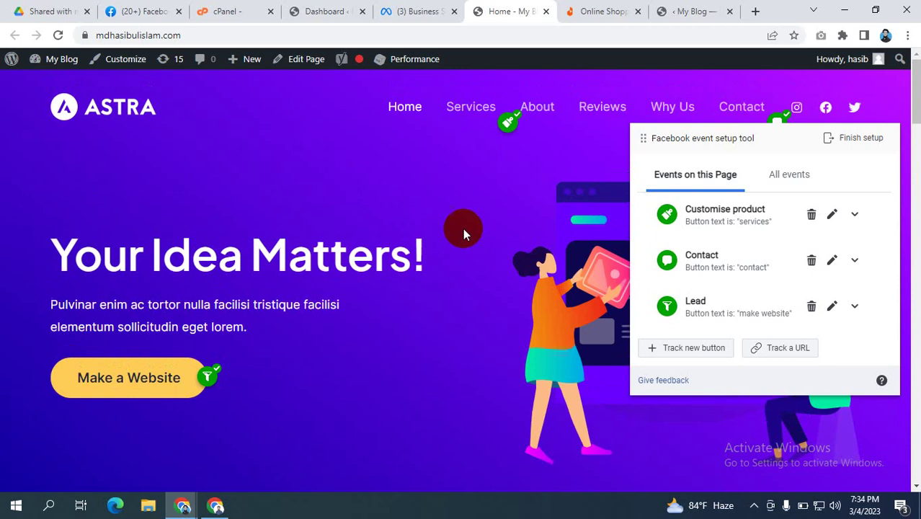
{"action": "left_click", "coordinate": [474, 108]}
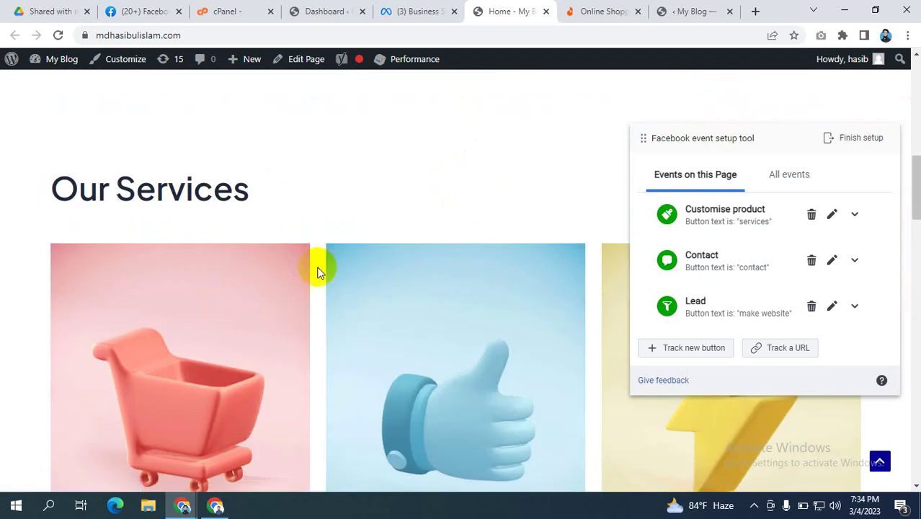
{"action": "scroll", "coordinate": [324, 266], "scroll_direction": "down", "scroll_amount": 15}
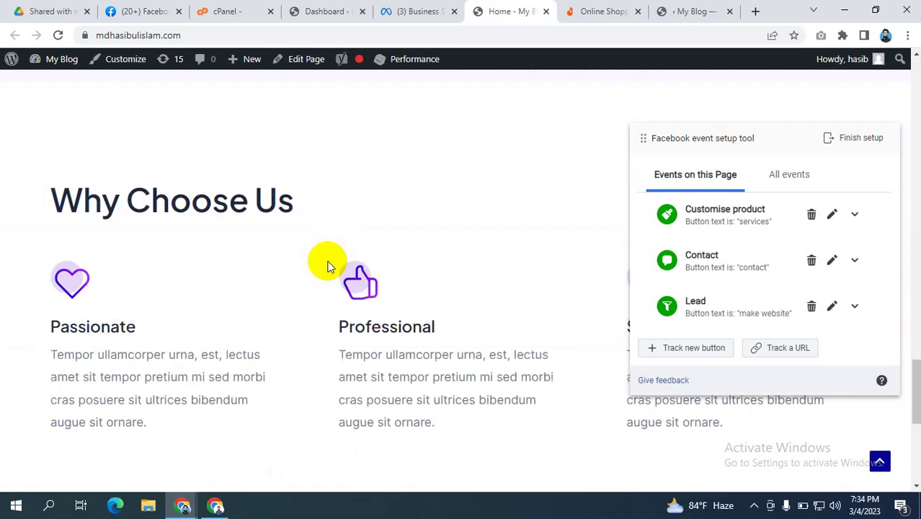
{"action": "scroll", "coordinate": [328, 265], "scroll_direction": "down", "scroll_amount": 5}
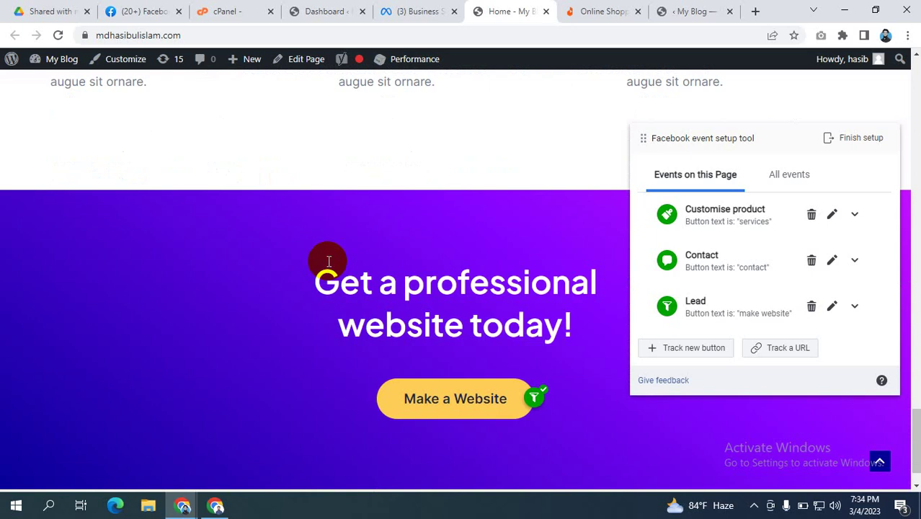
{"action": "left_click", "coordinate": [614, 11]}
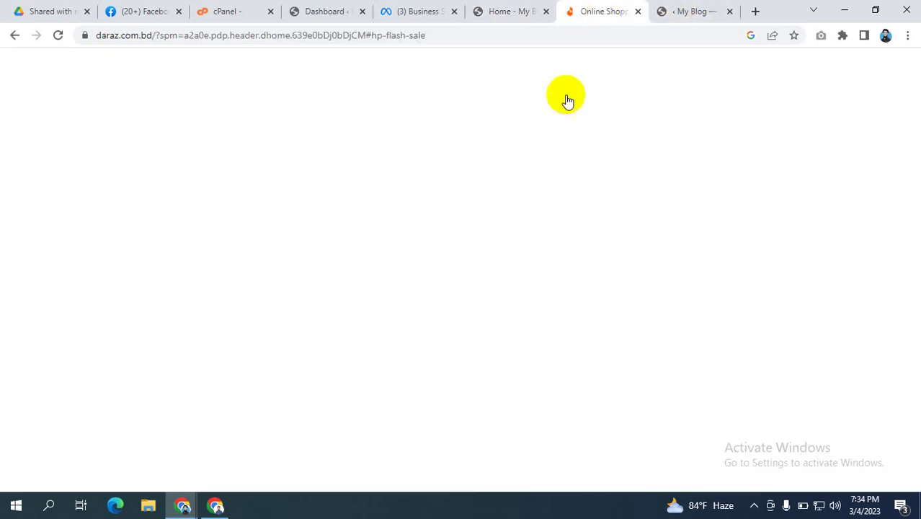
Step: Open Daraz's Vintage T9 Hair Trimmer flash-sale product page, then return to the My Blog tab
{"action": "scroll", "coordinate": [432, 294], "scroll_direction": "down", "scroll_amount": 6}
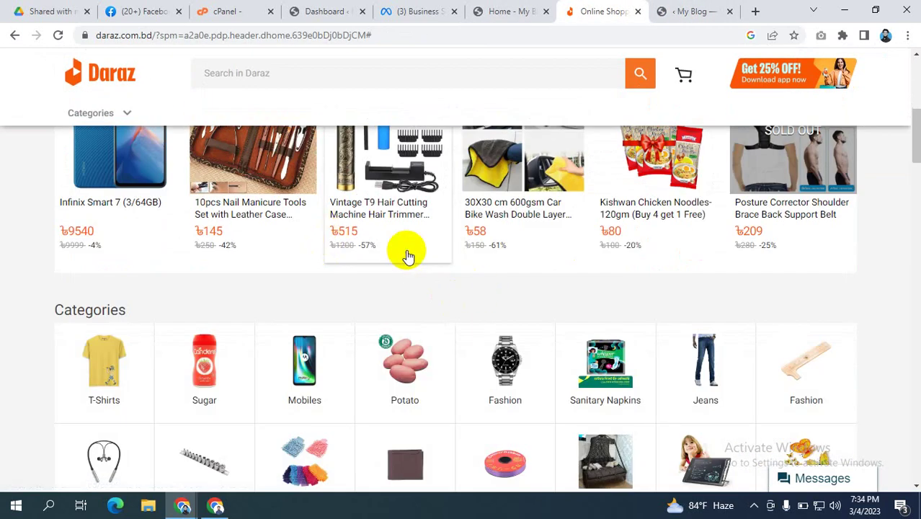
{"action": "left_click", "coordinate": [410, 202]}
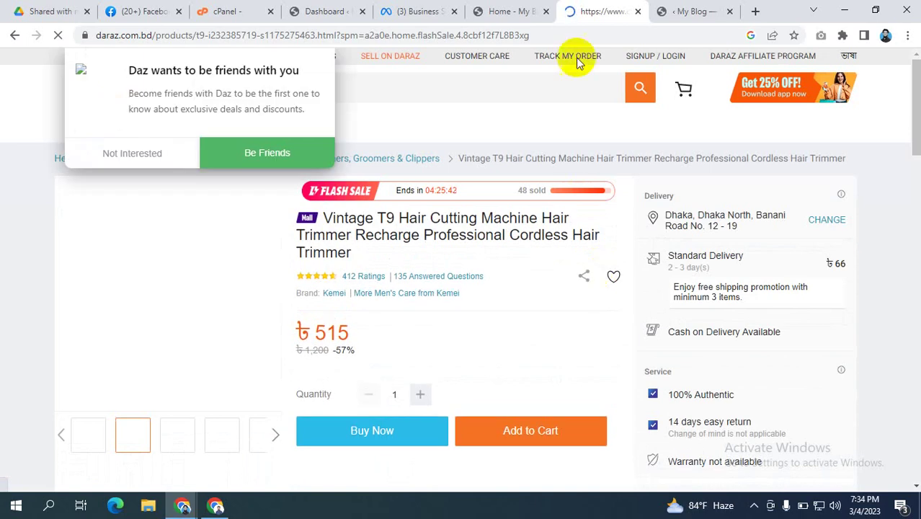
{"action": "left_click", "coordinate": [522, 8]}
{"action": "scroll", "coordinate": [436, 251], "scroll_direction": "up", "scroll_amount": 8}
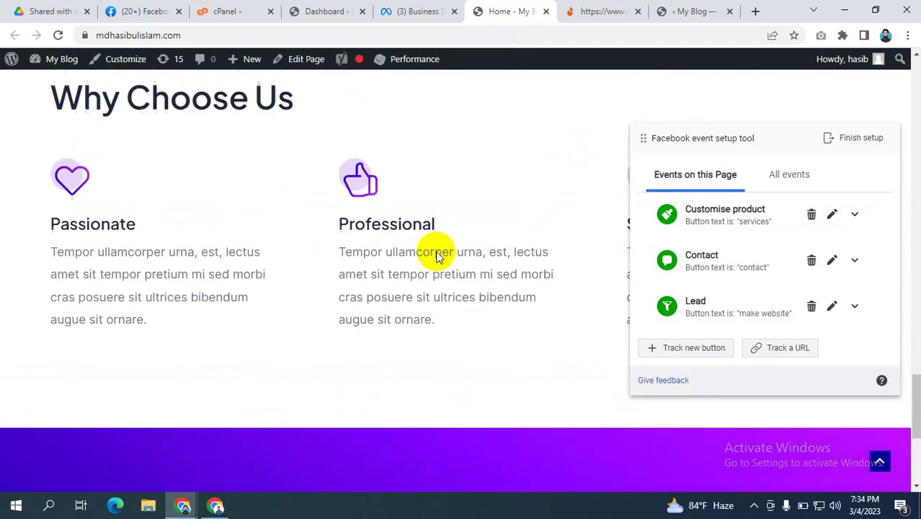
Step: Track the Reviews navigation link as an Add to cart event without a value
{"action": "scroll", "coordinate": [436, 255], "scroll_direction": "up", "scroll_amount": 10}
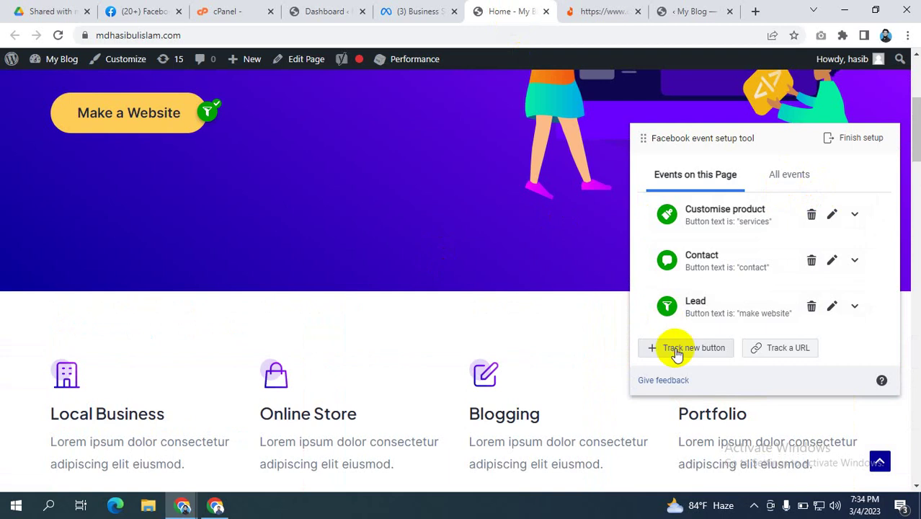
{"action": "left_click", "coordinate": [678, 348]}
{"action": "scroll", "coordinate": [336, 198], "scroll_direction": "up", "scroll_amount": 4}
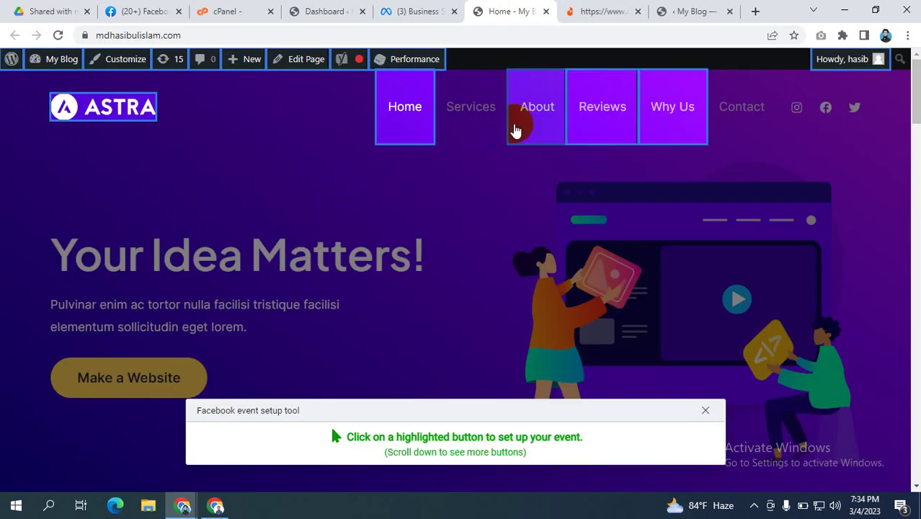
{"action": "left_click", "coordinate": [554, 106]}
{"action": "left_click", "coordinate": [609, 116]}
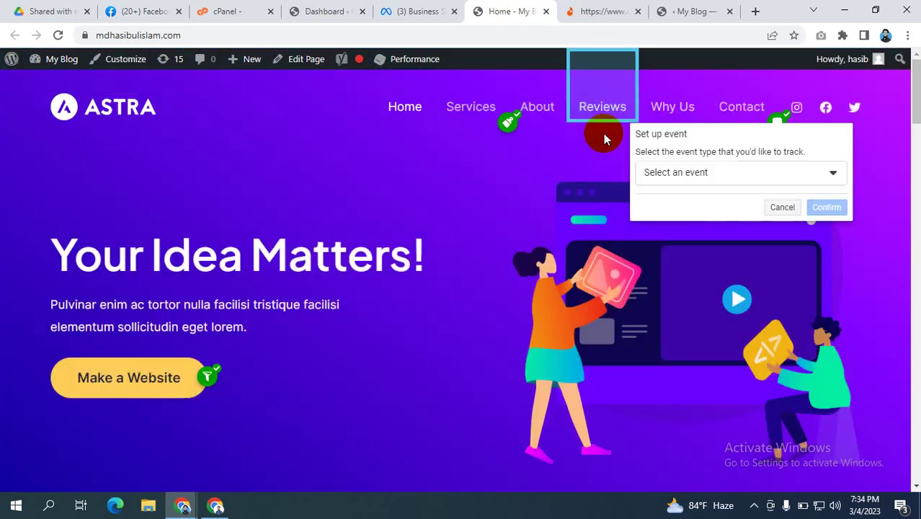
{"action": "left_click", "coordinate": [697, 173]}
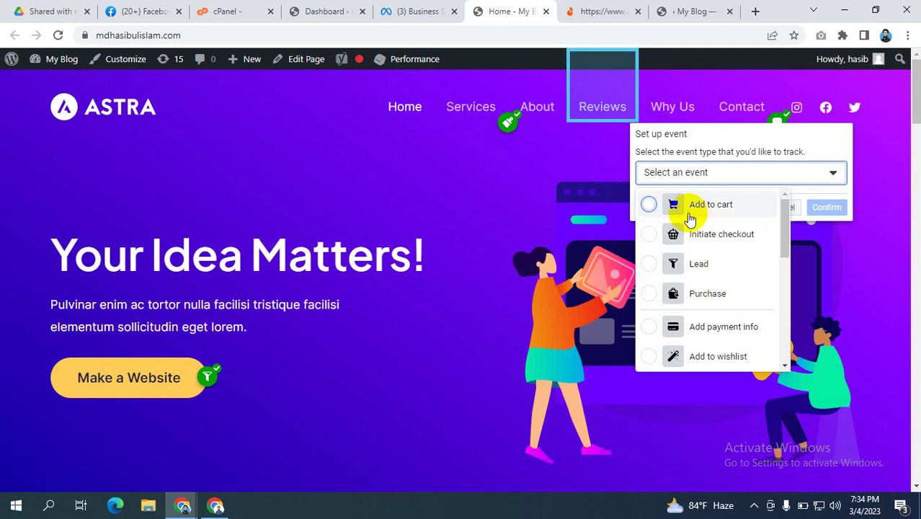
{"action": "left_click", "coordinate": [688, 205]}
{"action": "left_click", "coordinate": [658, 301]}
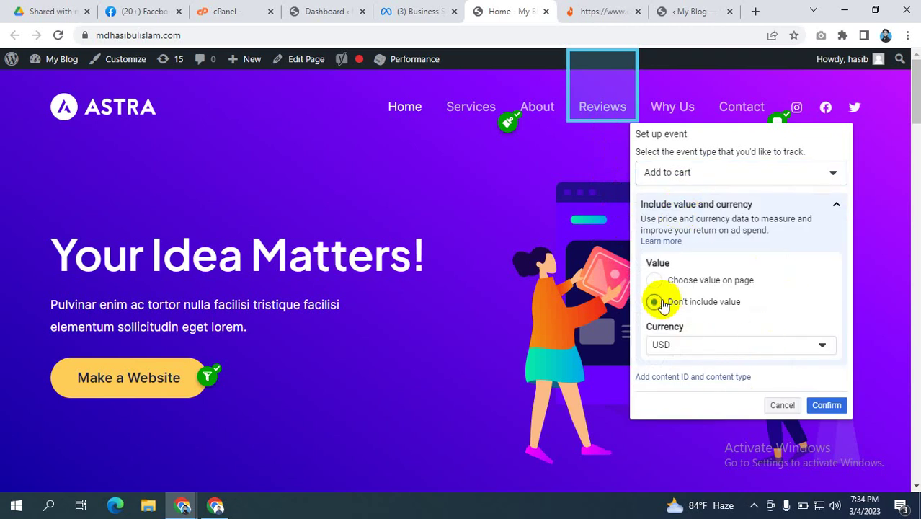
{"action": "left_click", "coordinate": [828, 405]}
{"action": "left_click", "coordinate": [467, 264]}
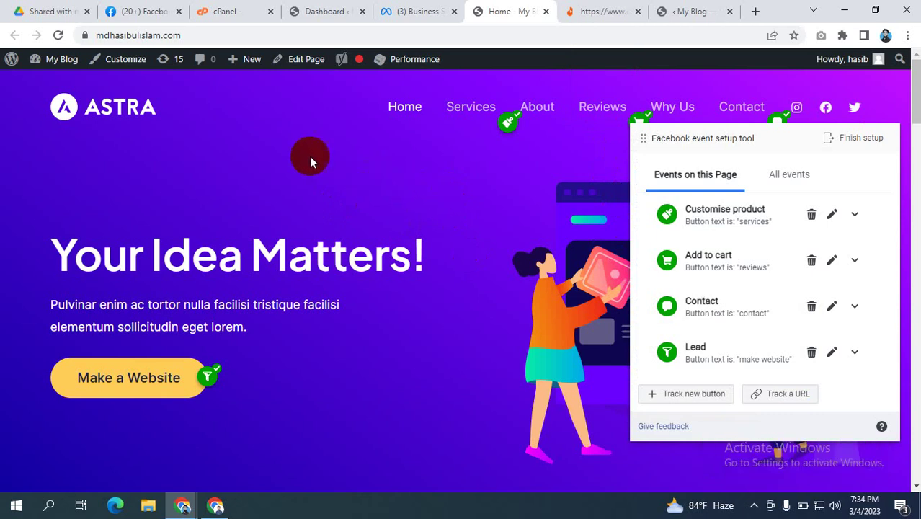
Step: Drag the event setup panel toward the page centre, then bring the Google Meet window forward
{"action": "left_click_drag", "start_coordinate": [713, 123], "coordinate": [460, 151]}
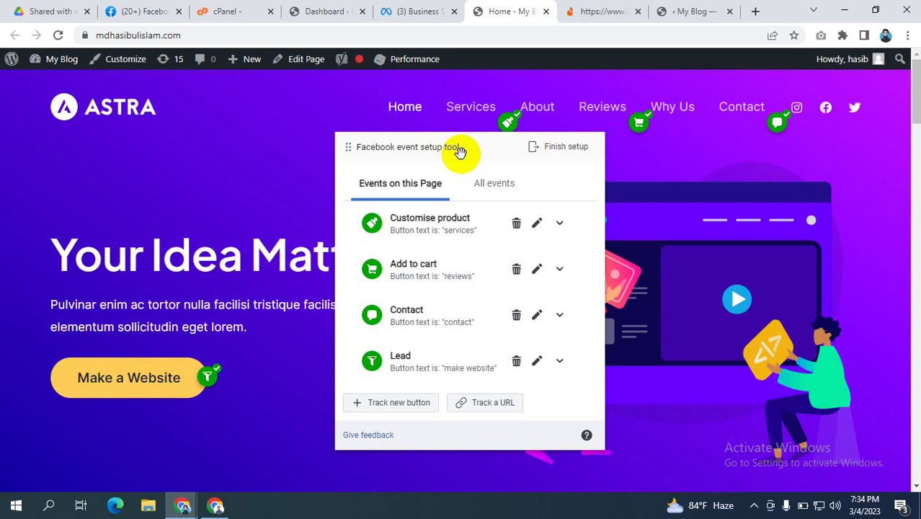
{"action": "left_click_drag", "start_coordinate": [485, 159], "coordinate": [657, 214]}
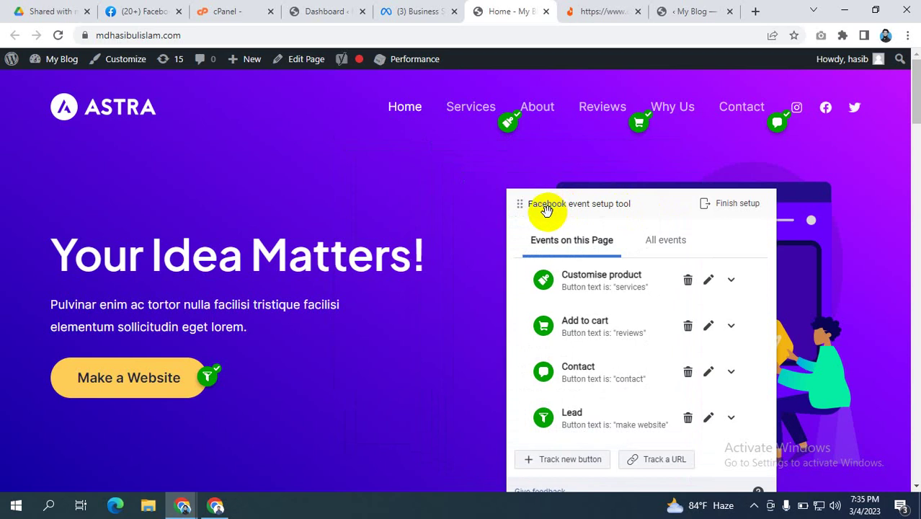
{"action": "left_click_drag", "start_coordinate": [661, 212], "coordinate": [614, 156]}
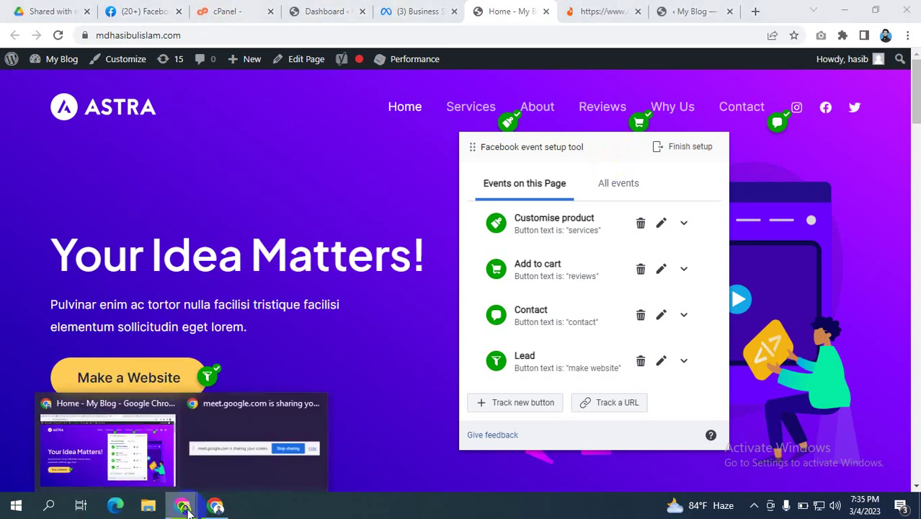
{"action": "left_click", "coordinate": [299, 128]}
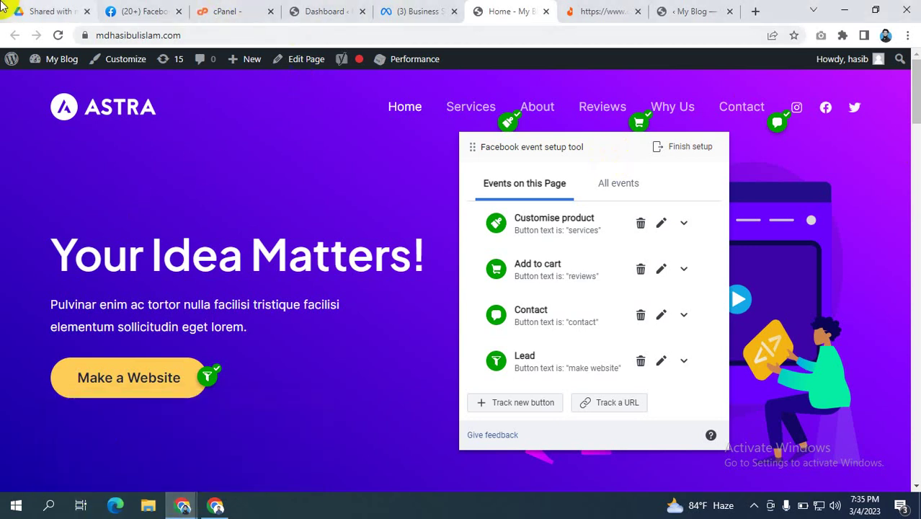
{"action": "left_click", "coordinate": [217, 505]}
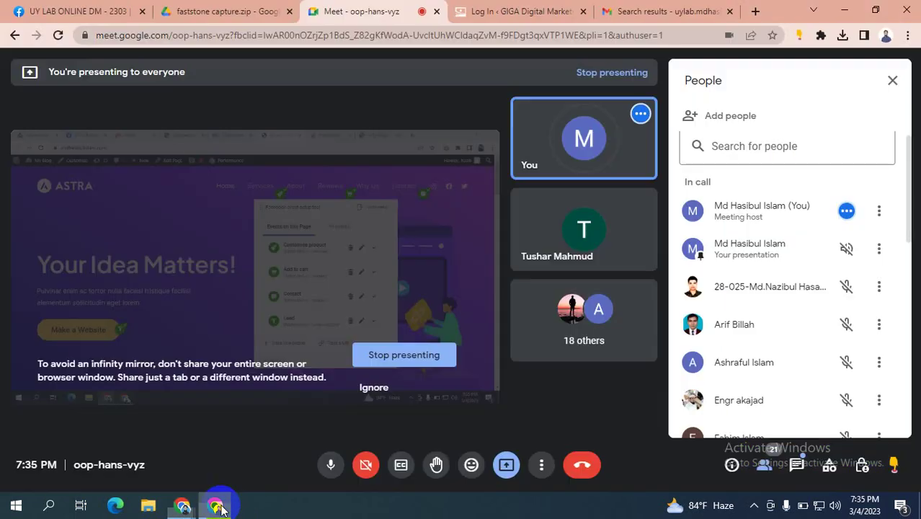
Step: Mute the microphone and admit the participant waiting to join the Meet
{"action": "left_click", "coordinate": [317, 460]}
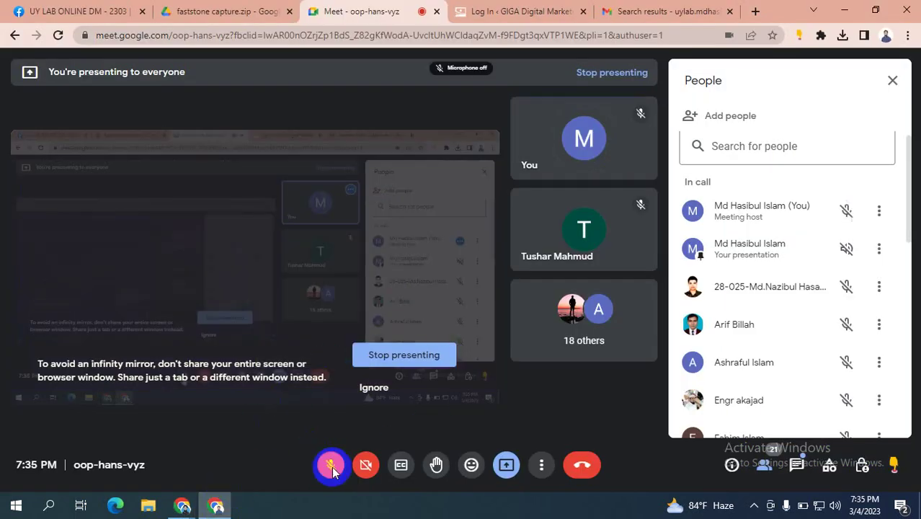
{"action": "left_click", "coordinate": [755, 503]}
{"action": "left_click", "coordinate": [763, 481]}
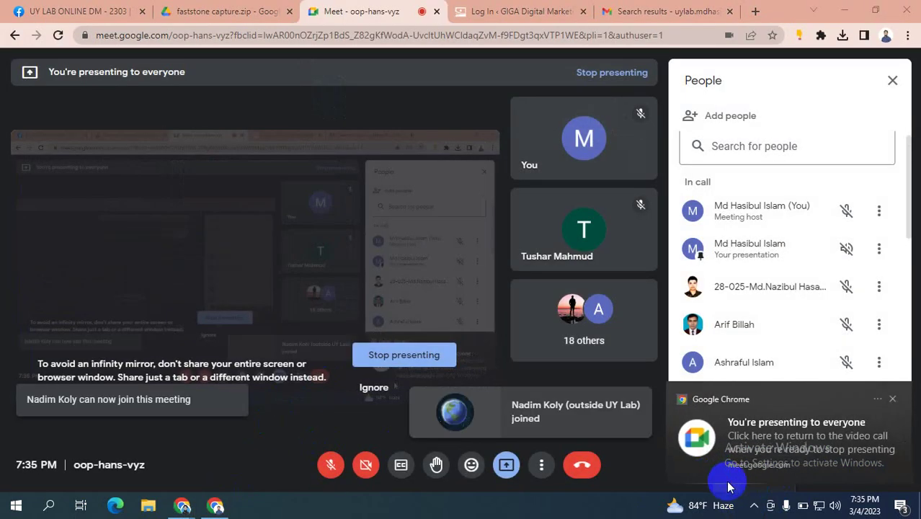
Step: Dismiss Chrome's presenting notifications, unmute the microphone, and switch back to My Blog
{"action": "left_click", "coordinate": [893, 398]}
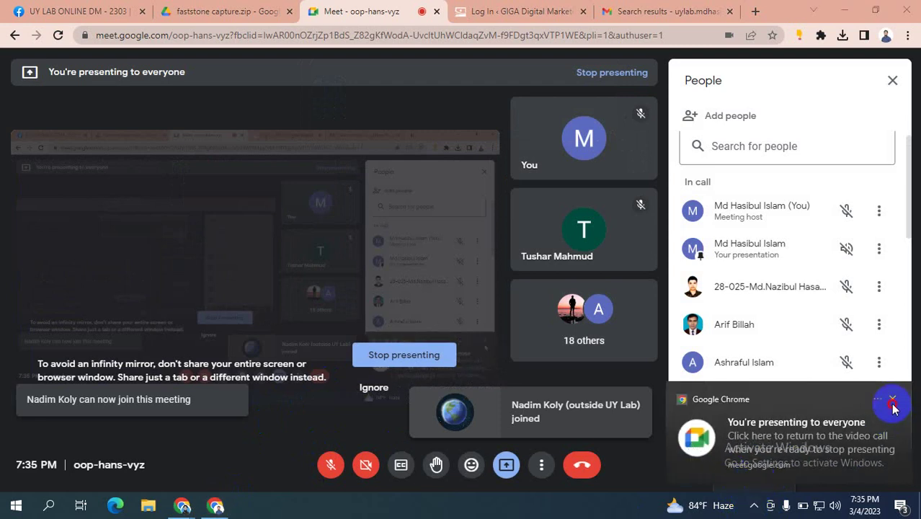
{"action": "left_click", "coordinate": [890, 399]}
{"action": "left_click", "coordinate": [754, 505]}
{"action": "left_click", "coordinate": [755, 506]}
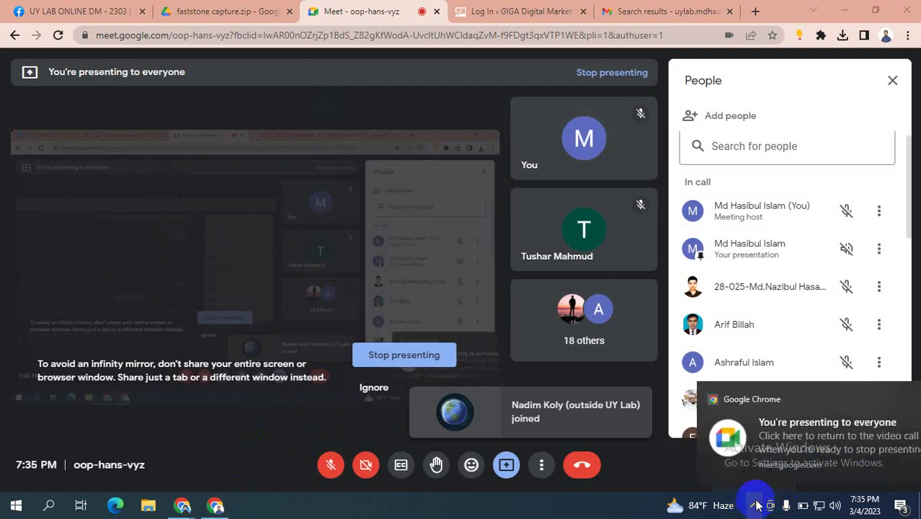
{"action": "left_click", "coordinate": [892, 398]}
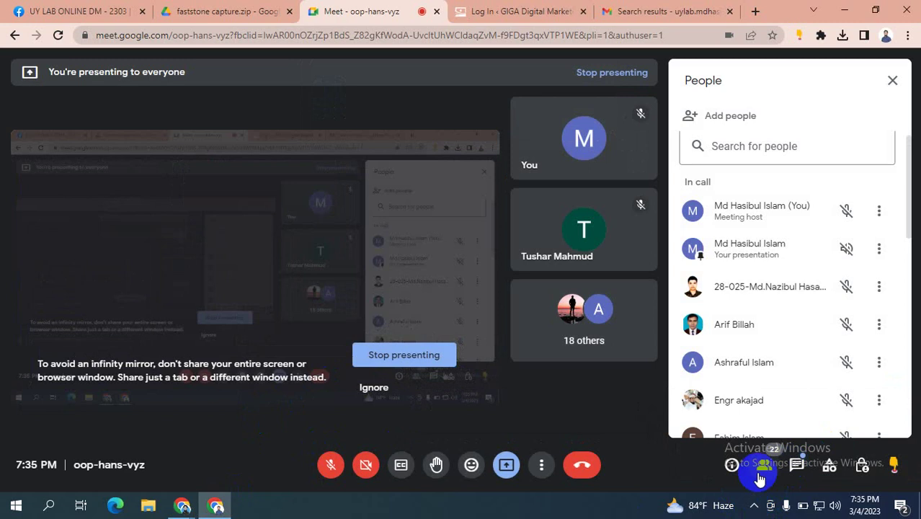
{"action": "left_click", "coordinate": [753, 504]}
{"action": "left_click", "coordinate": [751, 502]}
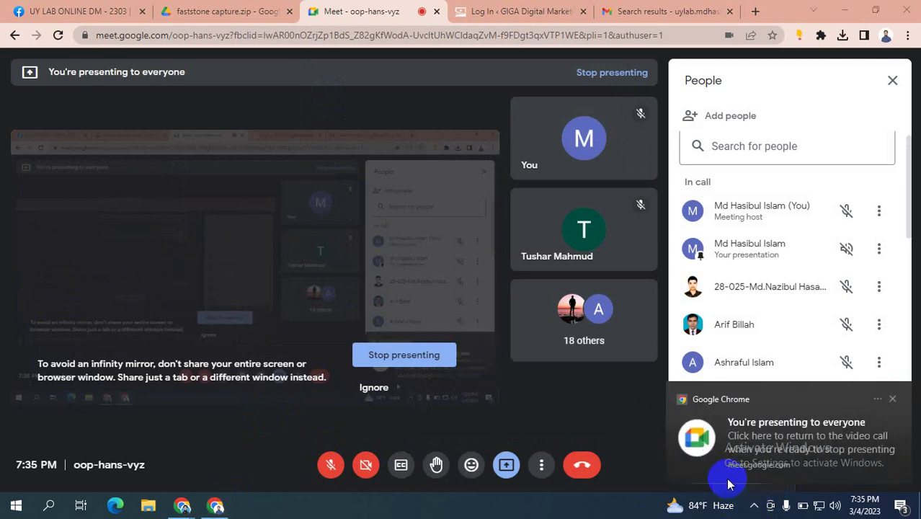
{"action": "left_click", "coordinate": [875, 400]}
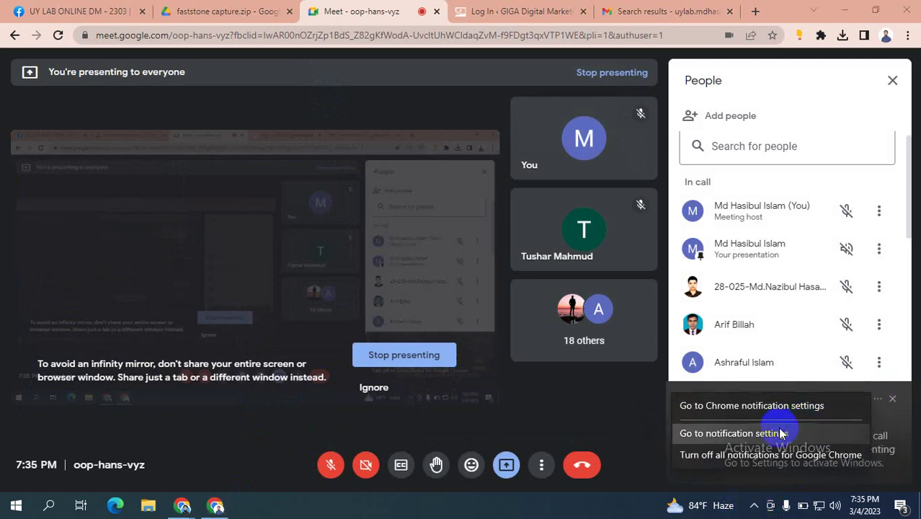
{"action": "left_click", "coordinate": [757, 454]}
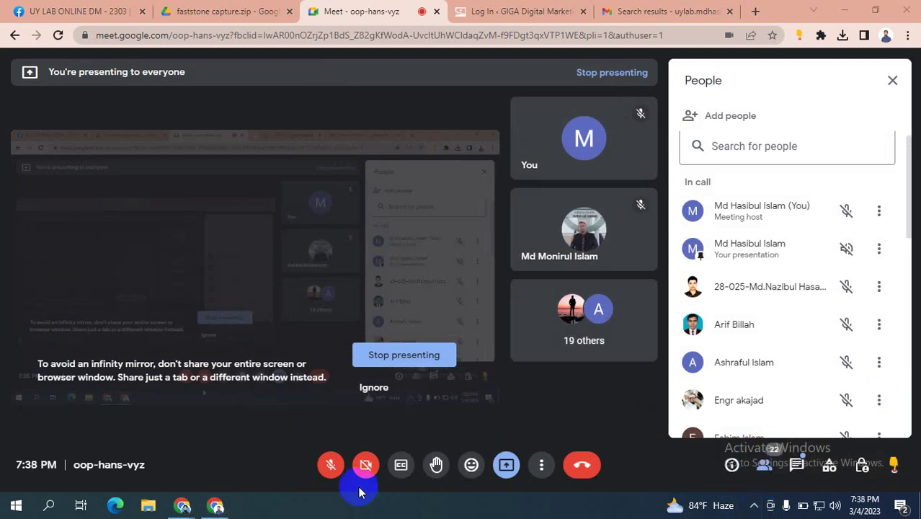
{"action": "left_click", "coordinate": [331, 464]}
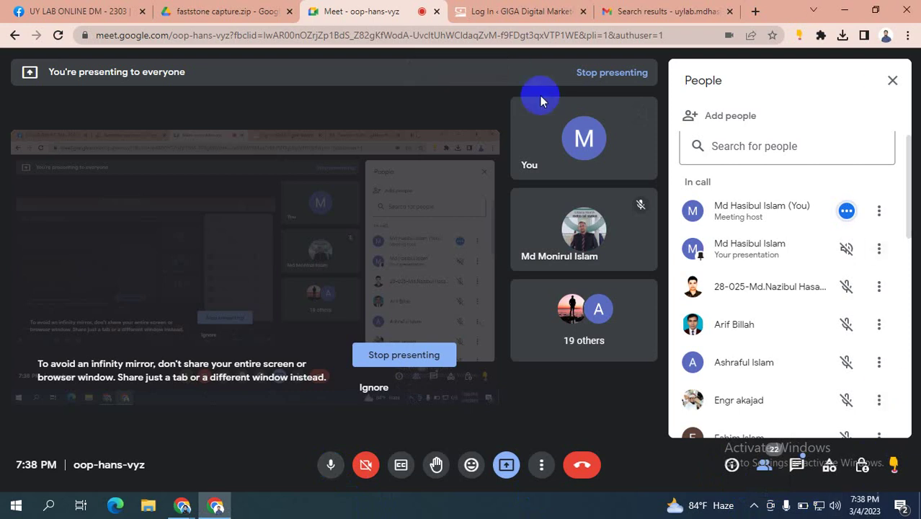
{"action": "key", "text": "alt+Tab"}
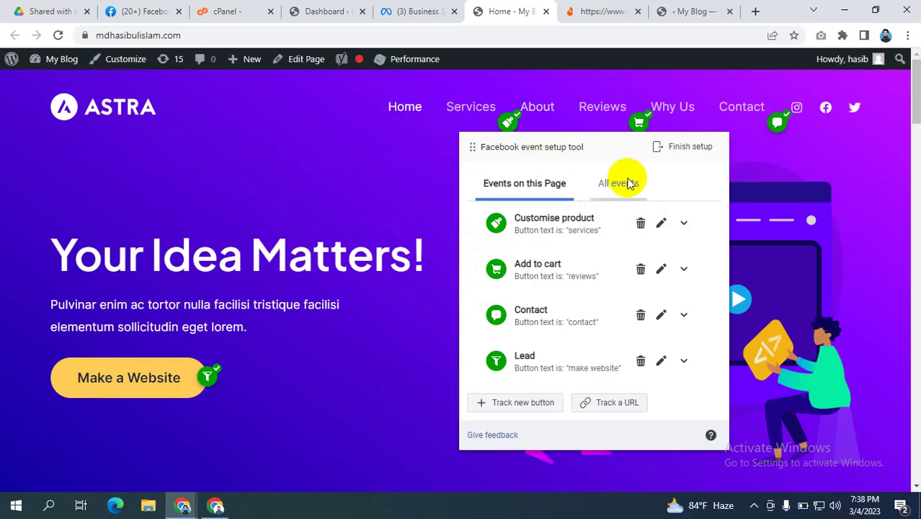
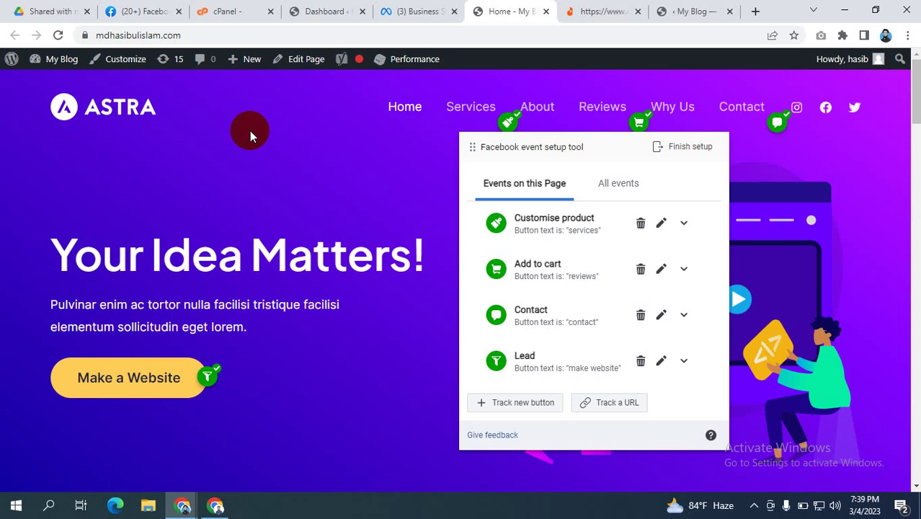
Step: Load mdhasibulislam.com/thankyou in Chrome, which shows not found, while the event setup tool runs
{"action": "left_click", "coordinate": [208, 35]}
{"action": "left_click", "coordinate": [236, 37]}
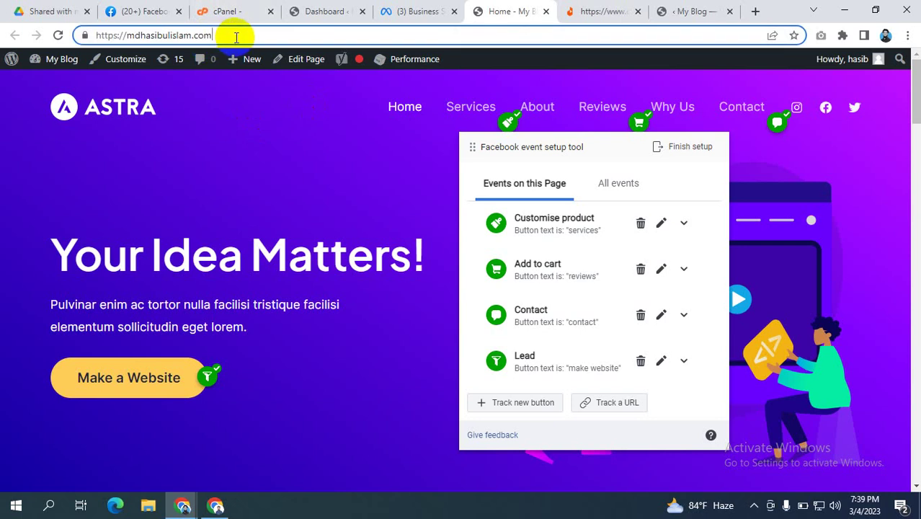
{"action": "type", "text": "/"}
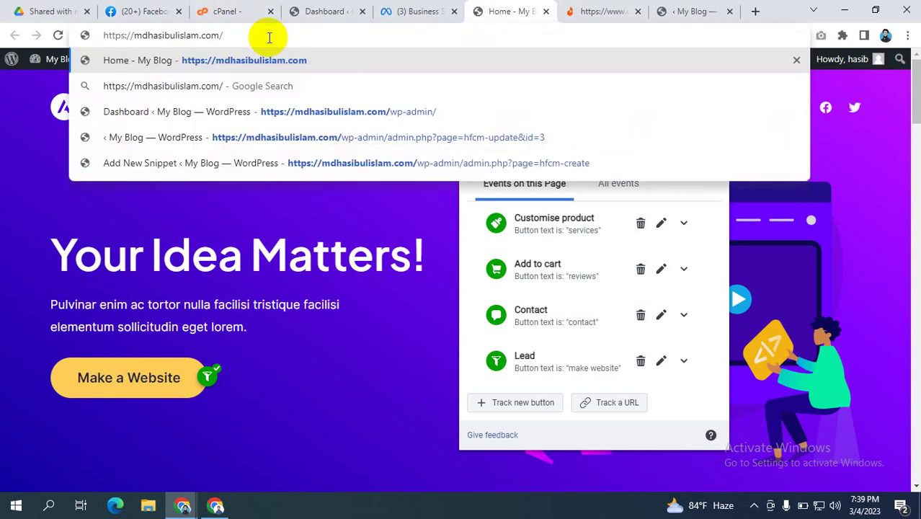
{"action": "type", "text": "thankyou"}
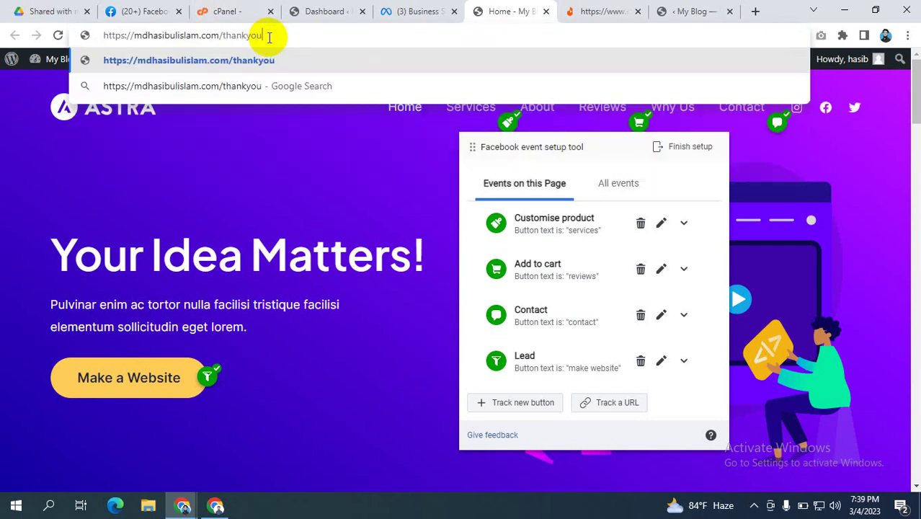
{"action": "key", "text": "Return"}
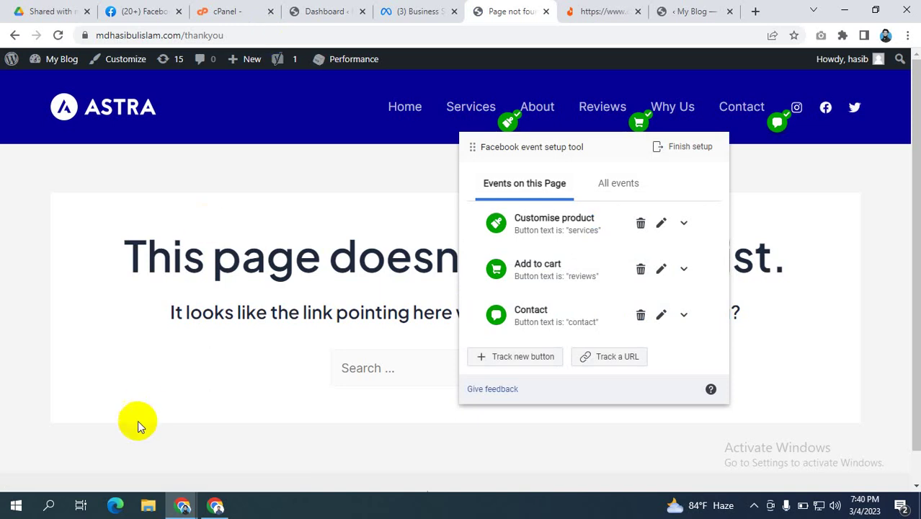
{"action": "left_click", "coordinate": [215, 505]}
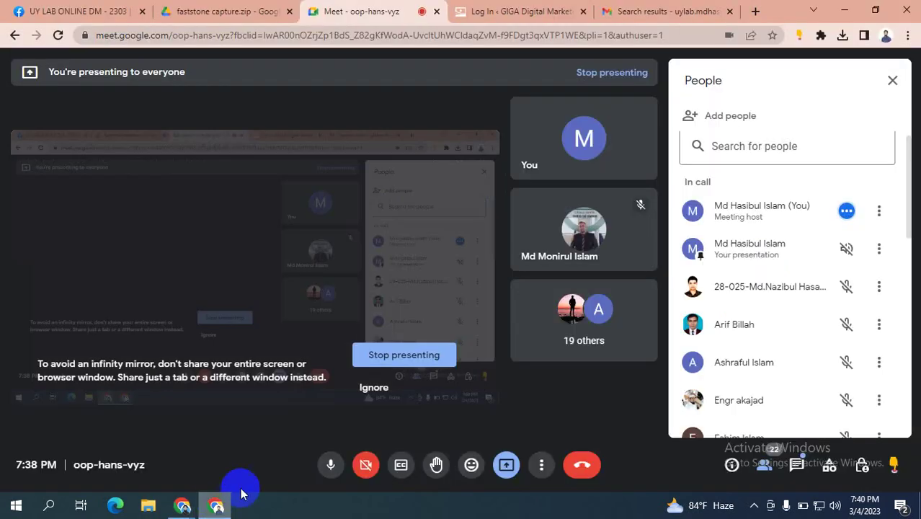
{"action": "left_click", "coordinate": [330, 464]}
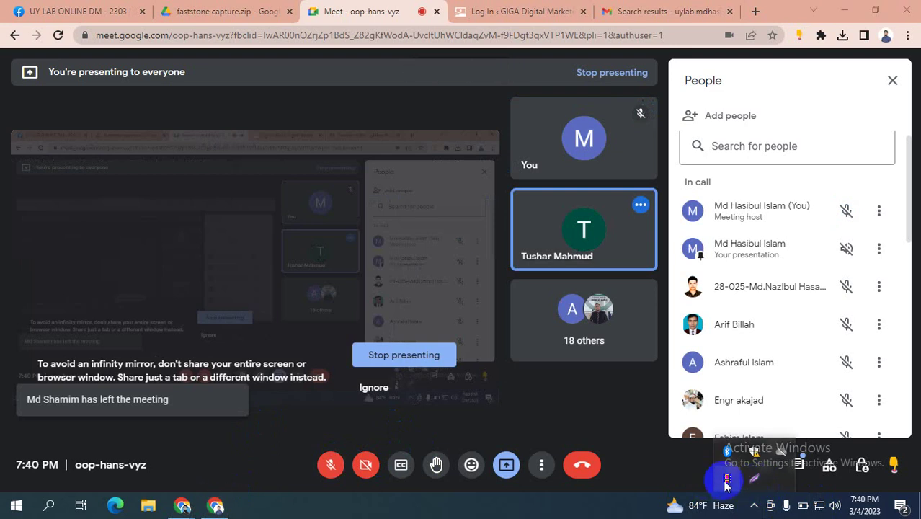
{"action": "left_click", "coordinate": [754, 507]}
{"action": "left_click", "coordinate": [331, 464]}
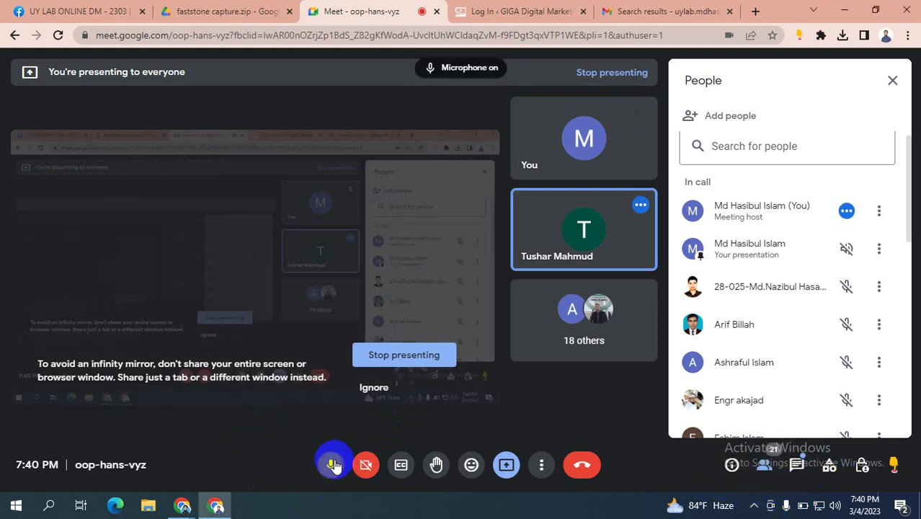
{"action": "key", "text": "alt+Tab"}
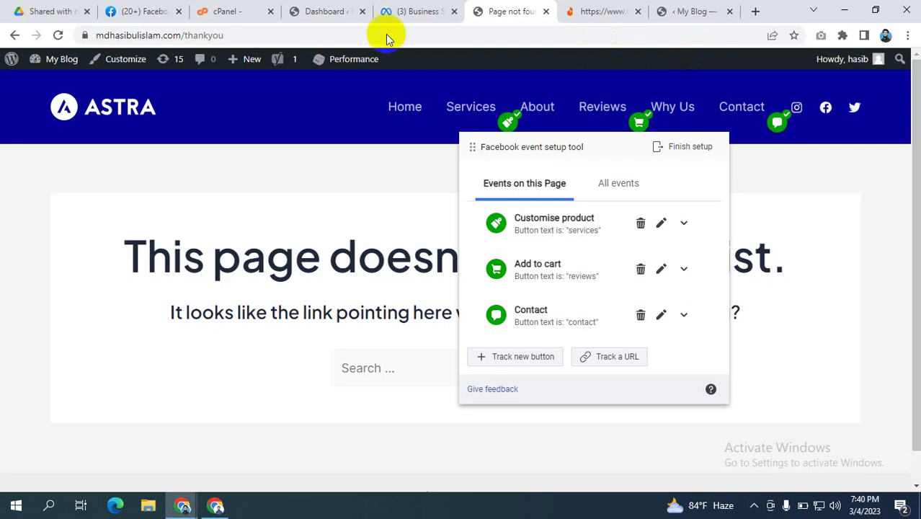
{"action": "left_click", "coordinate": [226, 36]}
{"action": "left_click_drag", "start_coordinate": [225, 37], "coordinate": [93, 34]}
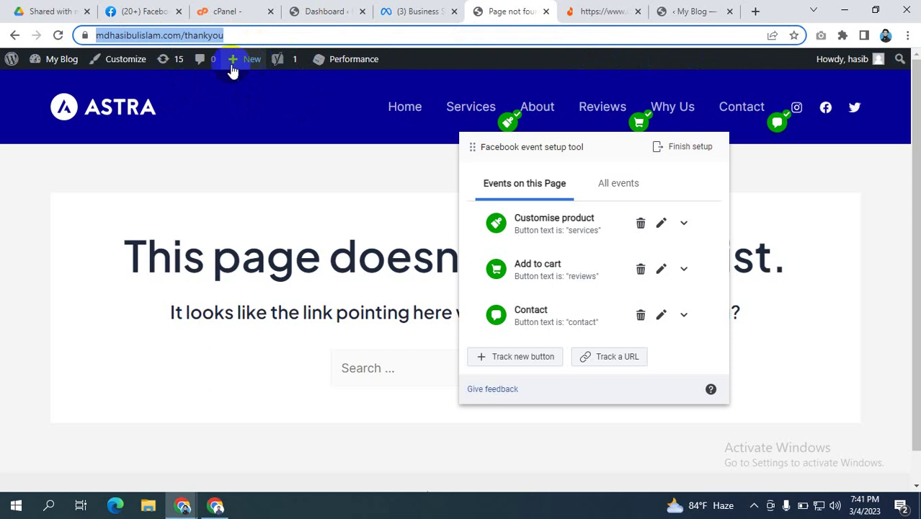
{"action": "left_click", "coordinate": [286, 34]}
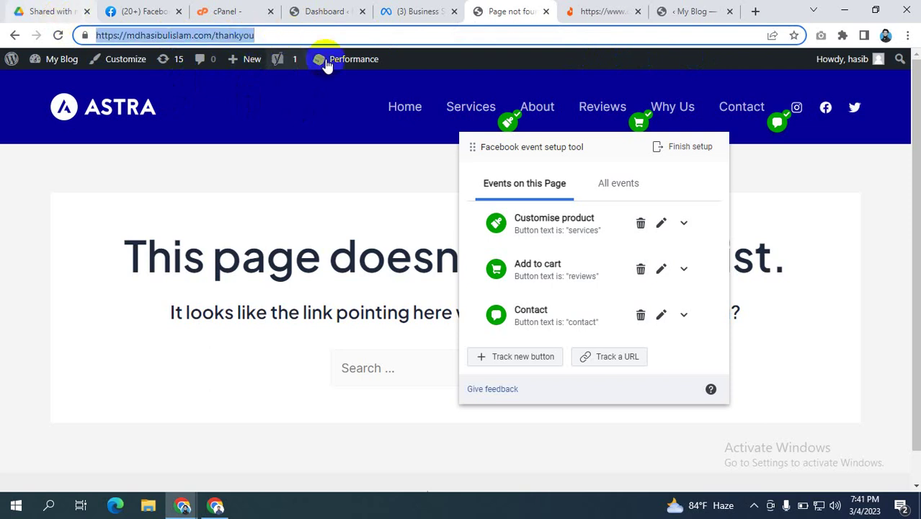
{"action": "mouse_move", "coordinate": [338, 74]}
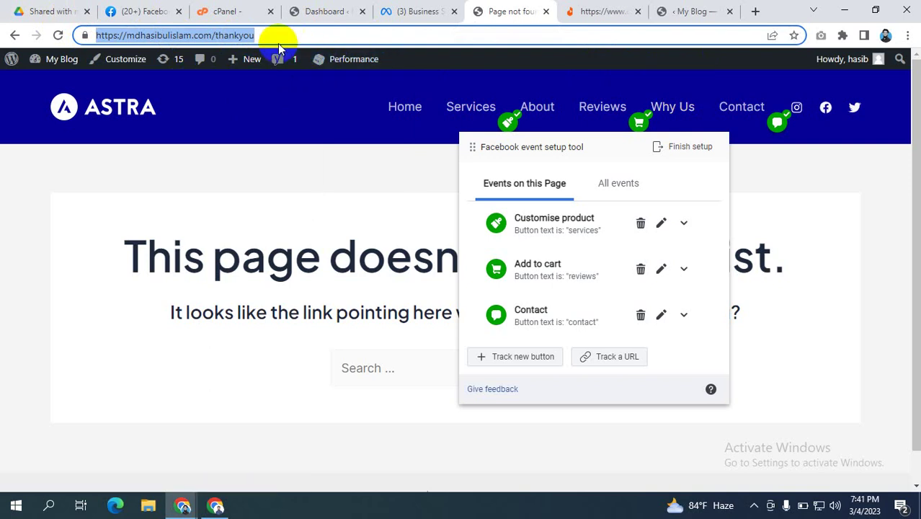
{"action": "left_click_drag", "start_coordinate": [299, 33], "coordinate": [58, 20]}
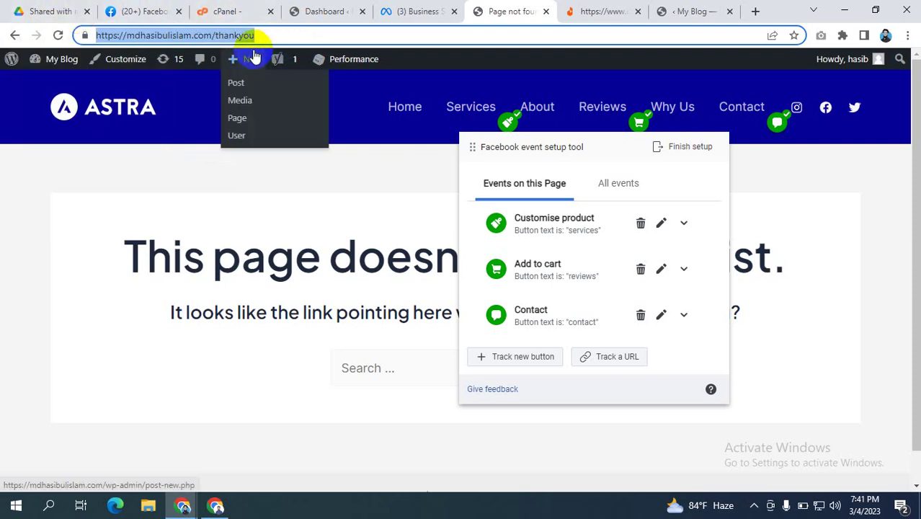
{"action": "mouse_move", "coordinate": [299, 64]}
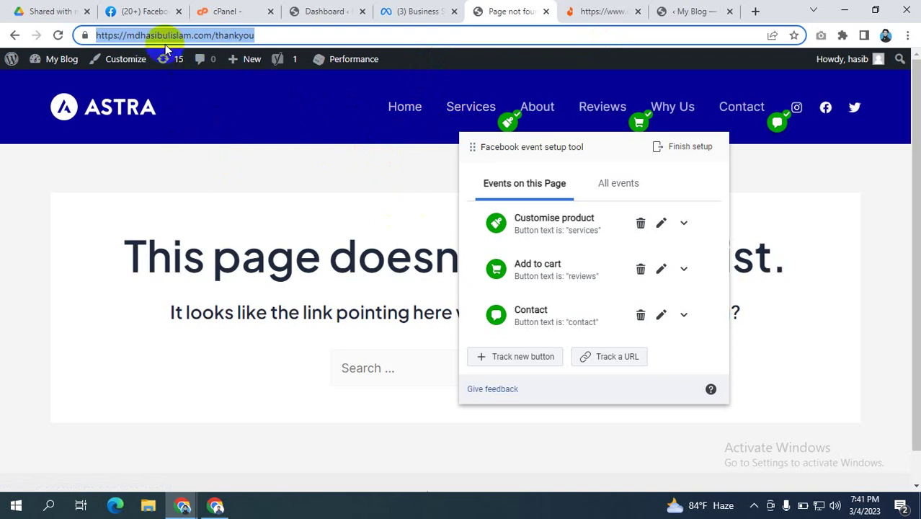
{"action": "left_click", "coordinate": [115, 36]}
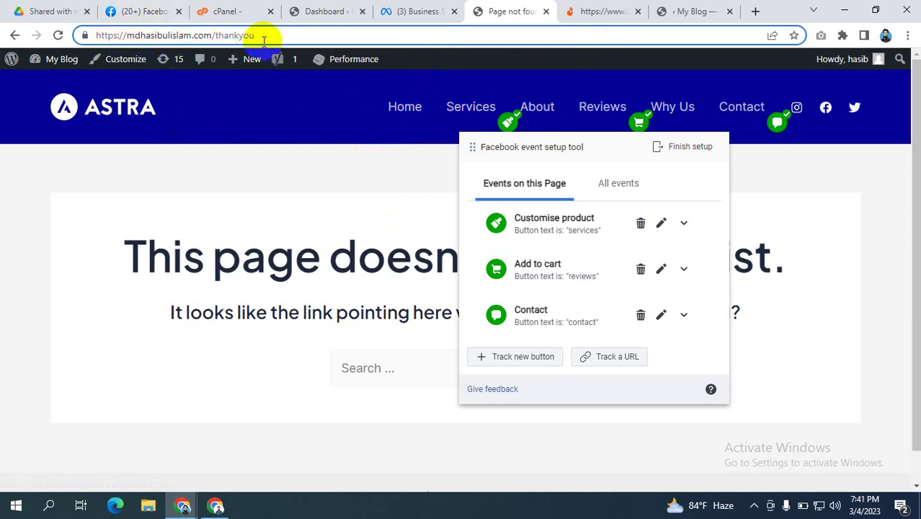
{"action": "left_click_drag", "start_coordinate": [261, 36], "coordinate": [64, 32]}
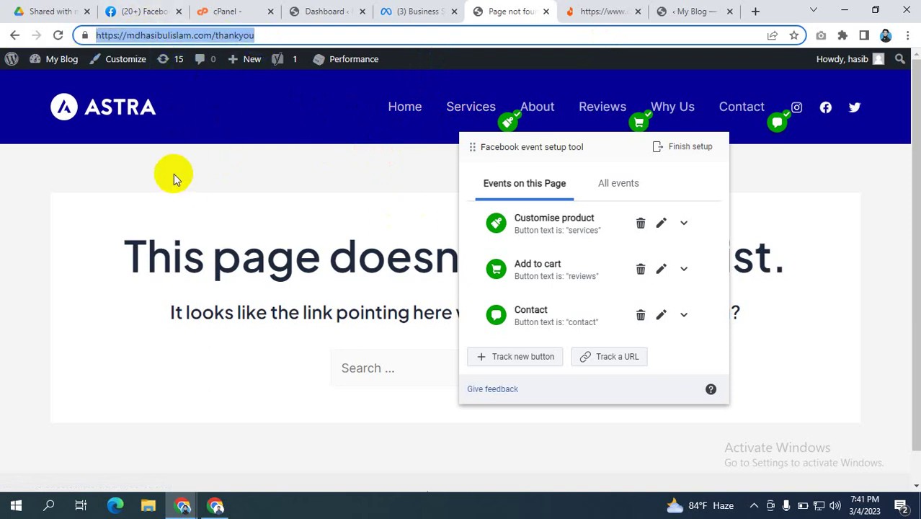
Step: Start tracking an event by page URL and choose Purchase as the event
{"action": "left_click", "coordinate": [616, 360]}
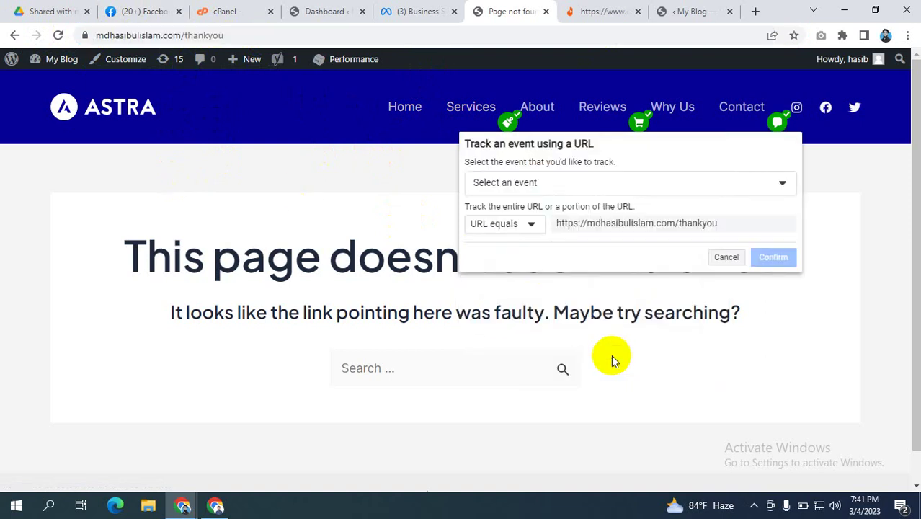
{"action": "left_click", "coordinate": [521, 179]}
{"action": "scroll", "coordinate": [535, 283], "scroll_direction": "down", "scroll_amount": 1}
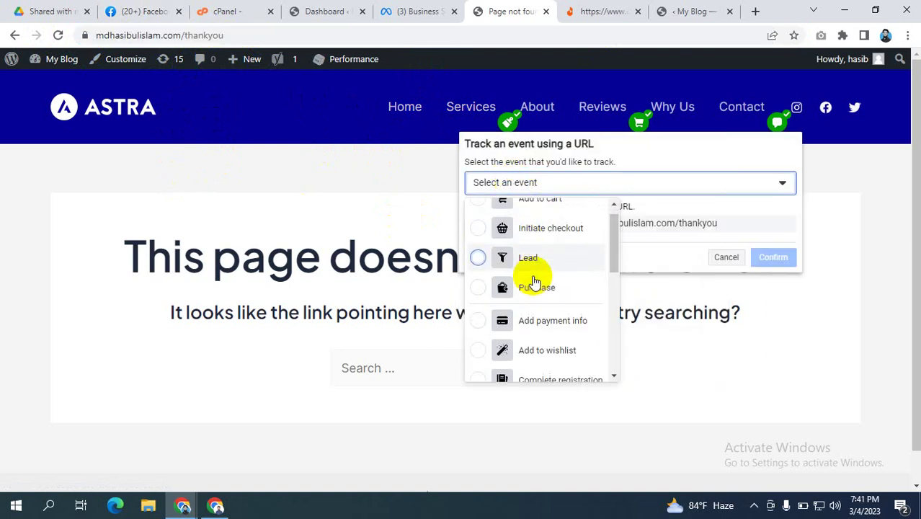
{"action": "scroll", "coordinate": [533, 281], "scroll_direction": "down", "scroll_amount": 1}
{"action": "left_click", "coordinate": [501, 235]}
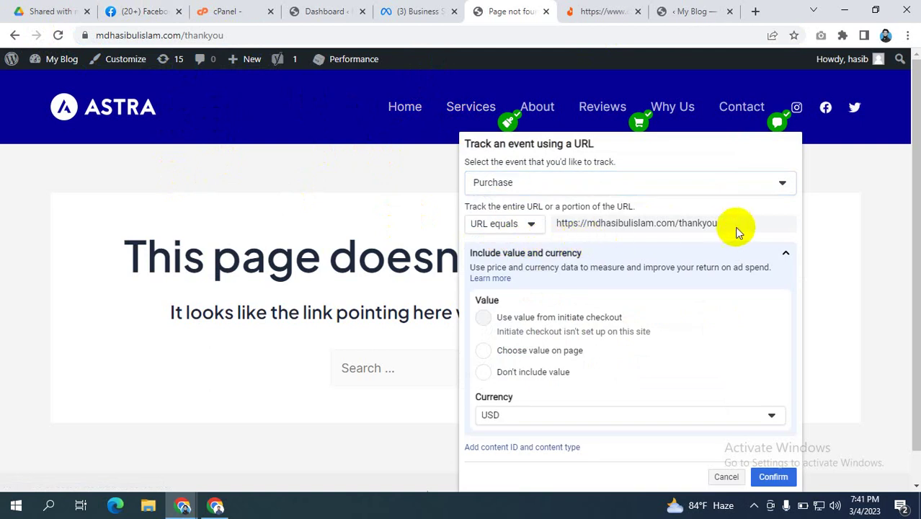
Step: Select the full thankyou page address in the URL equals field to review it
{"action": "left_click_drag", "start_coordinate": [736, 230], "coordinate": [553, 226]}
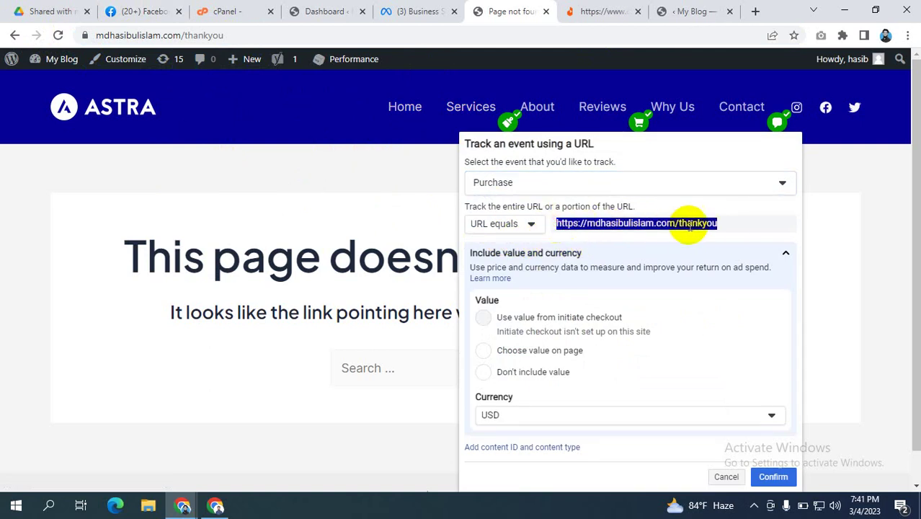
{"action": "left_click", "coordinate": [690, 226]}
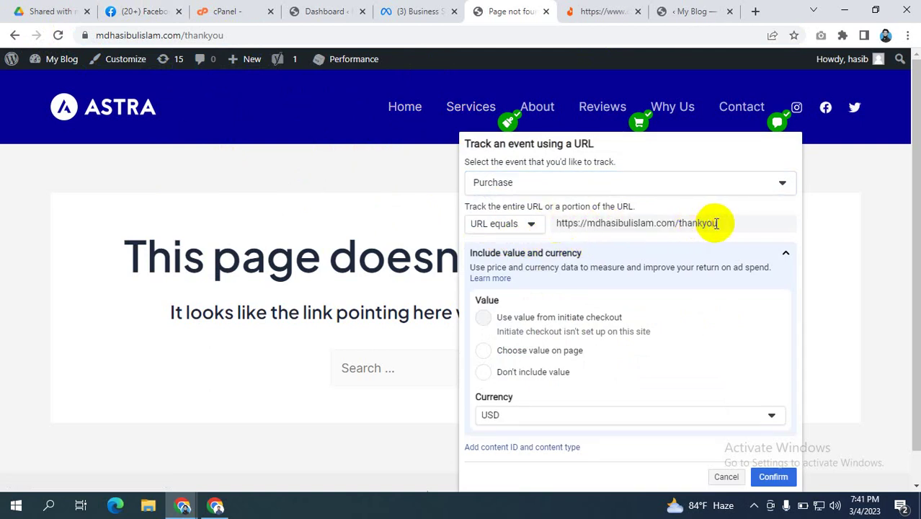
{"action": "left_click_drag", "start_coordinate": [557, 226], "coordinate": [738, 229]}
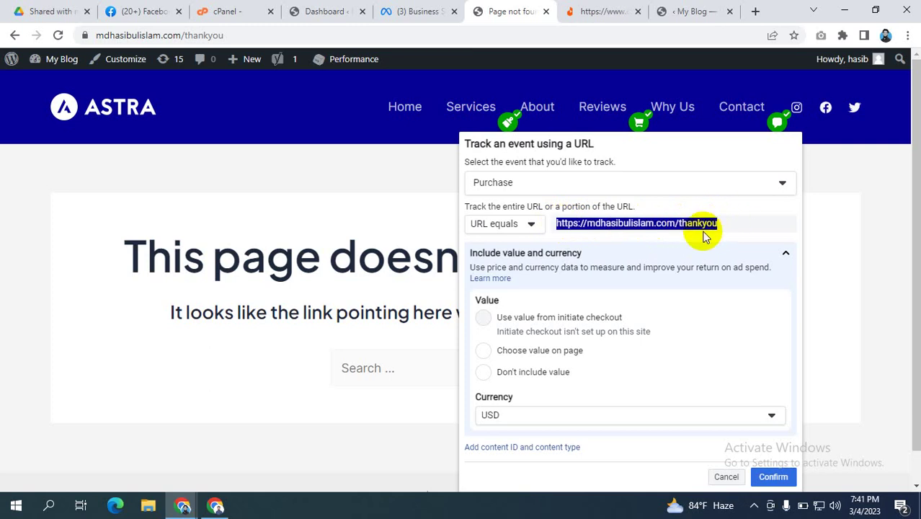
{"action": "left_click", "coordinate": [656, 228]}
{"action": "left_click_drag", "start_coordinate": [736, 229], "coordinate": [537, 221]}
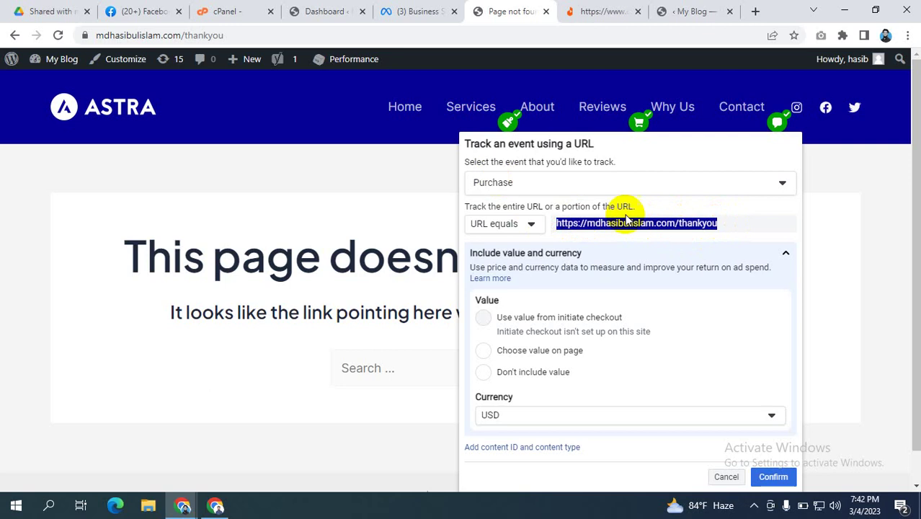
{"action": "left_click", "coordinate": [717, 224]}
{"action": "left_click_drag", "start_coordinate": [717, 225], "coordinate": [554, 222]}
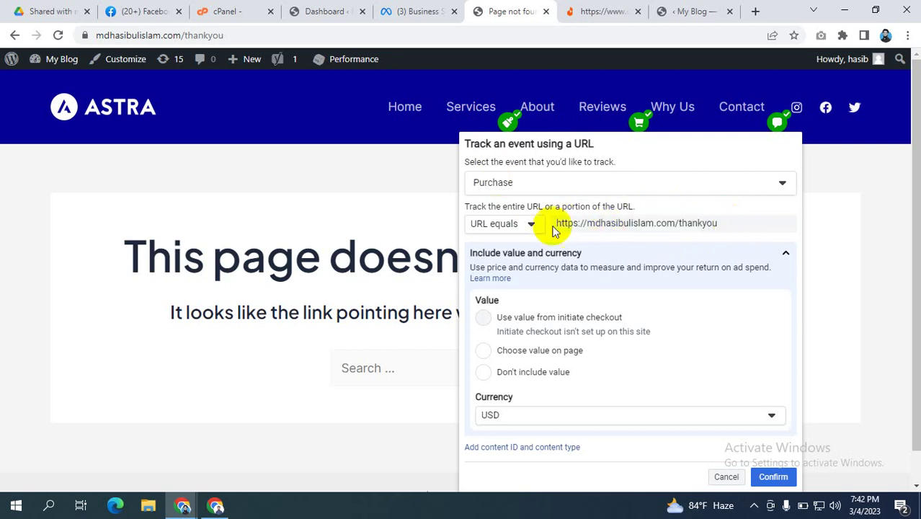
Step: Switch the Purchase rule to URL contains and delete the domain, leaving only 'thankyou'
{"action": "left_click", "coordinate": [531, 223]}
{"action": "left_click", "coordinate": [502, 269]}
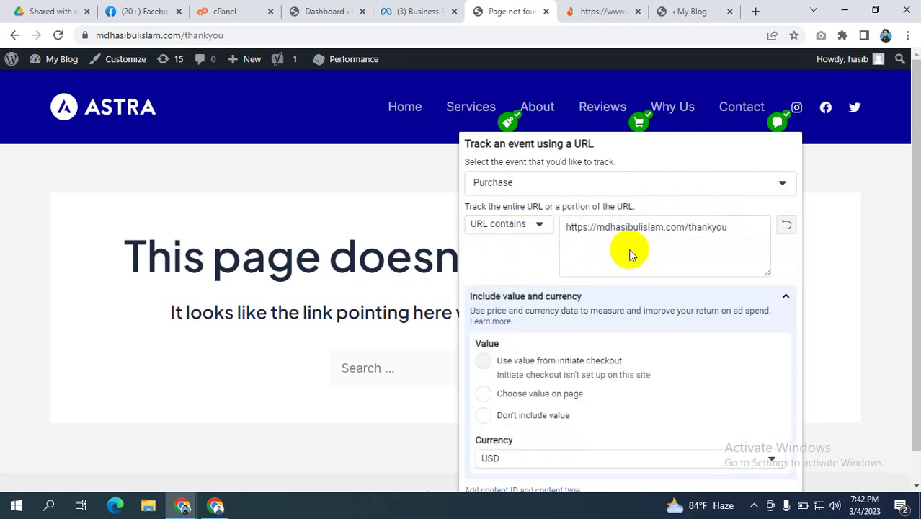
{"action": "left_click_drag", "start_coordinate": [689, 227], "coordinate": [538, 225]}
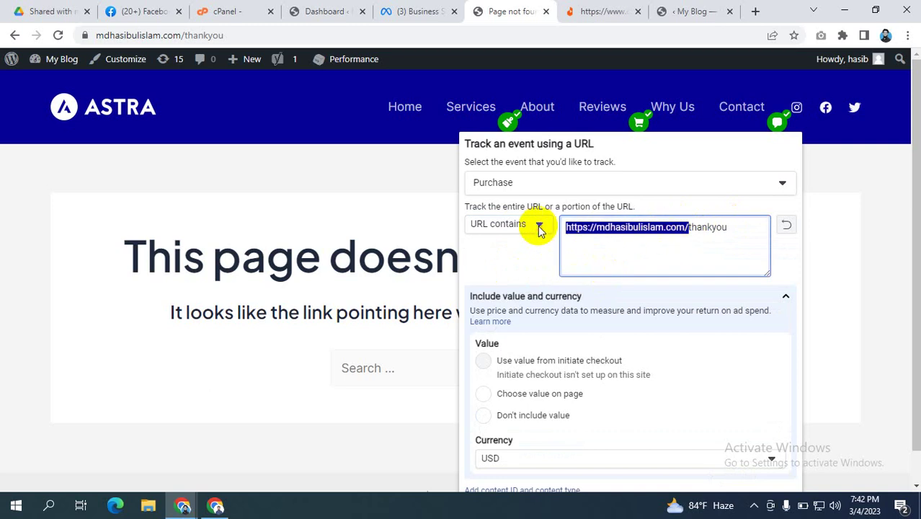
{"action": "key", "text": "BackSpace"}
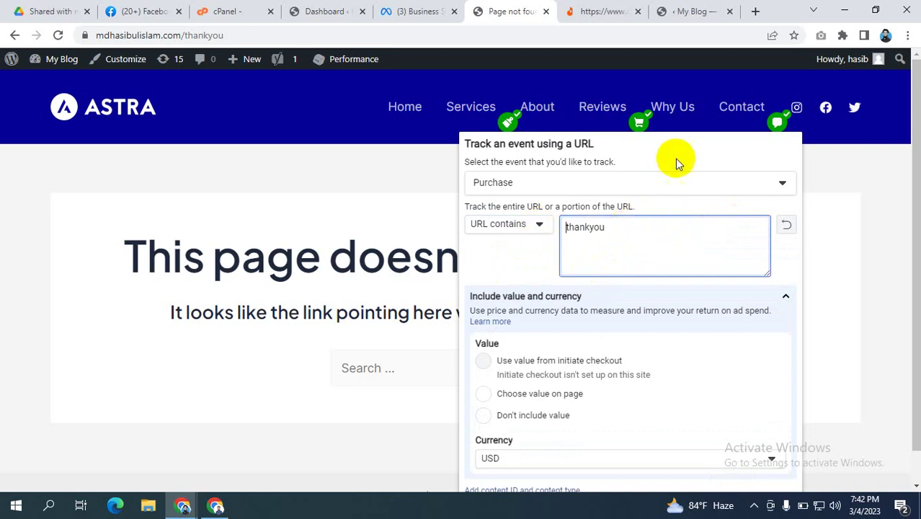
{"action": "left_click", "coordinate": [676, 158]}
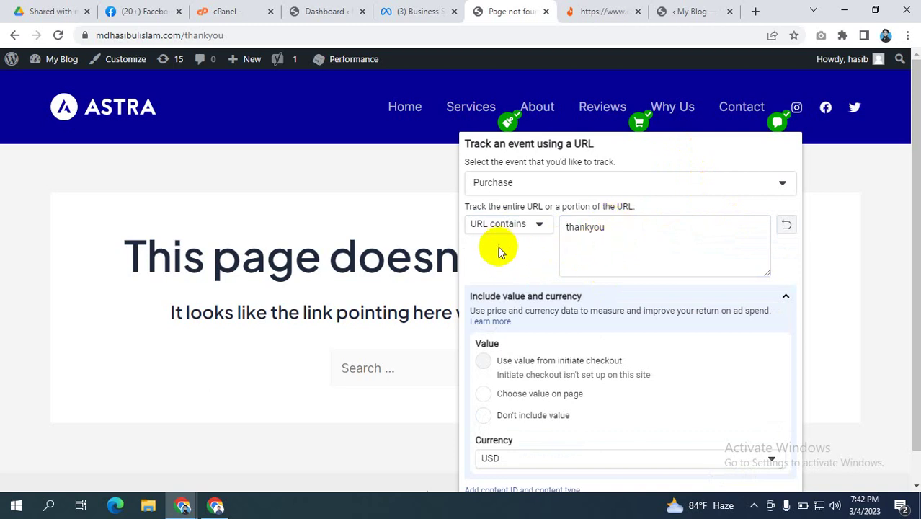
{"action": "scroll", "coordinate": [512, 255], "scroll_direction": "down", "scroll_amount": 1}
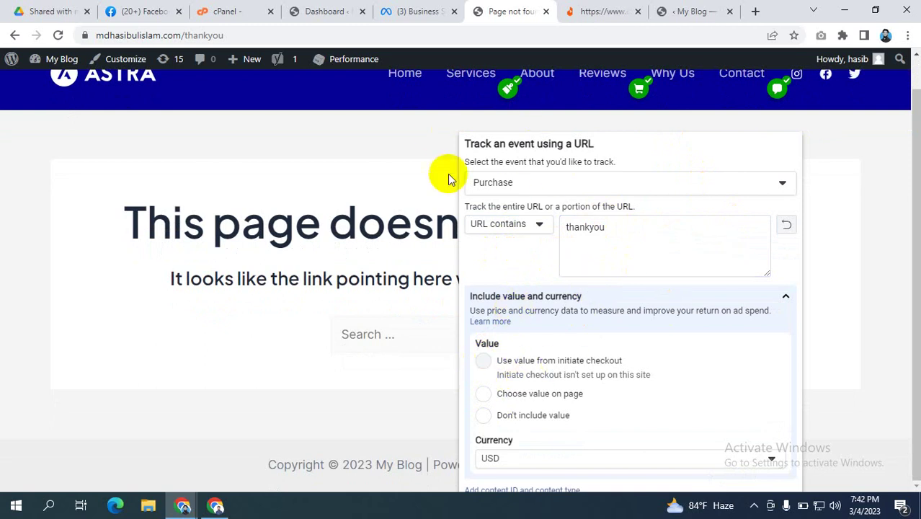
{"action": "left_click", "coordinate": [480, 362]}
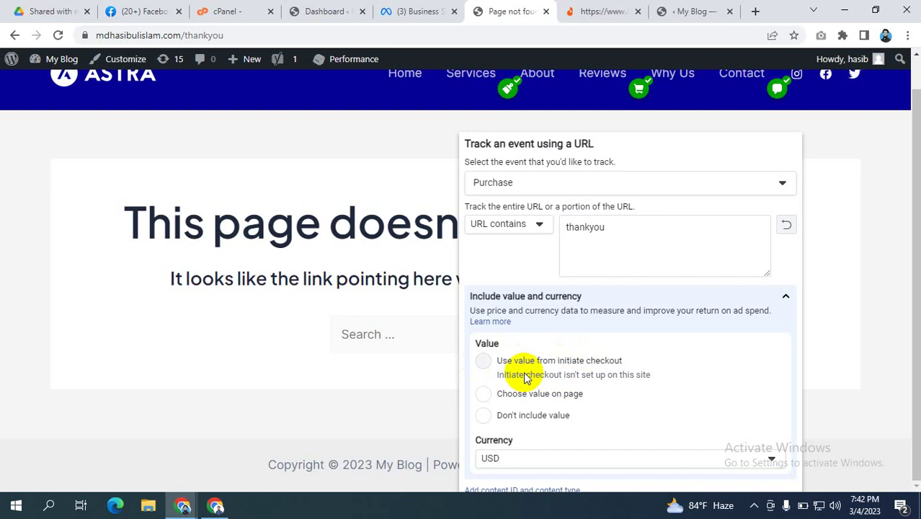
Step: Zoom the browser out to 75% and set the Purchase event to Don't include value
{"action": "left_click", "coordinate": [482, 394]}
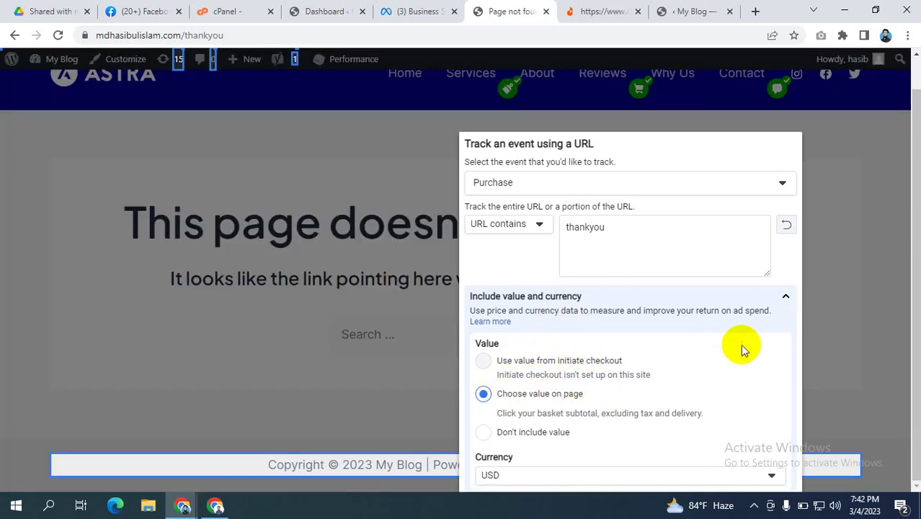
{"action": "key", "text": "ctrl+minus"}
{"action": "key", "text": "ctrl+minus"}
{"action": "key", "text": "ctrl+minus"}
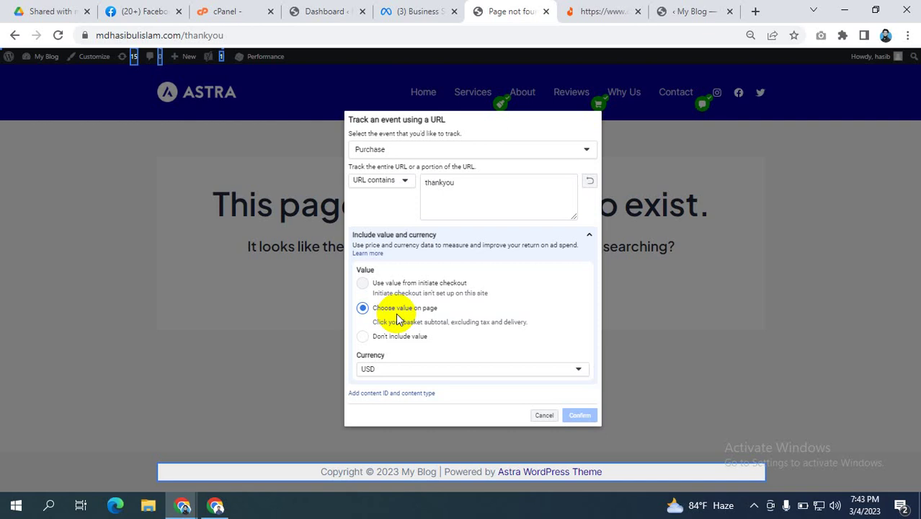
{"action": "left_click", "coordinate": [365, 338]}
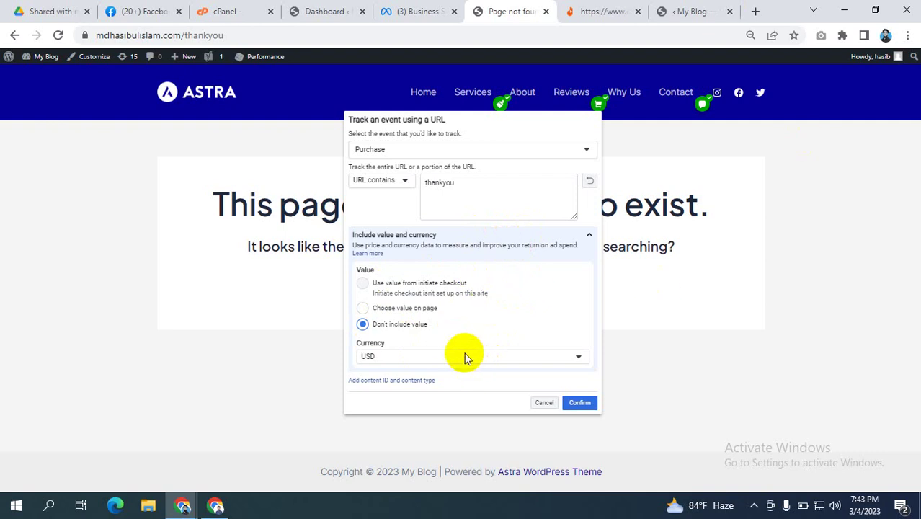
Step: Confirm the thankyou-URL Purchase event and scroll the All events list to Purchase
{"action": "left_click", "coordinate": [580, 402]}
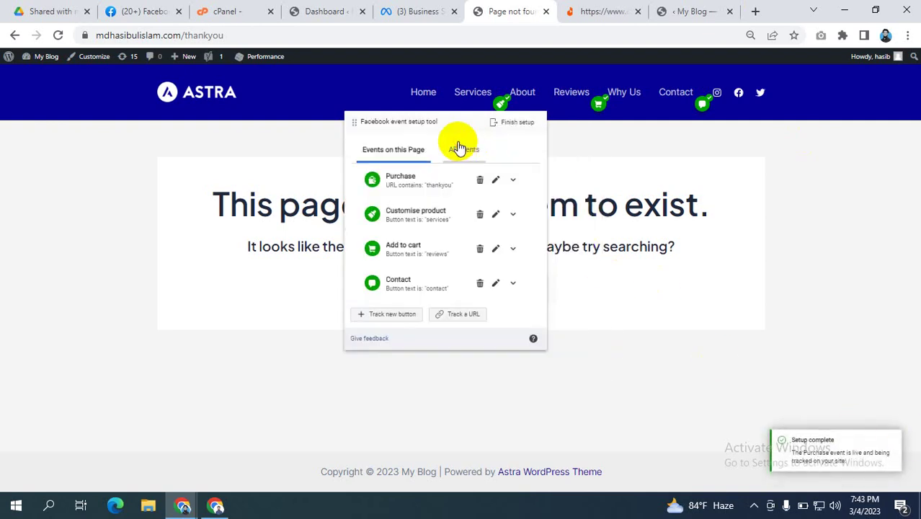
{"action": "left_click", "coordinate": [461, 149]}
{"action": "scroll", "coordinate": [432, 215], "scroll_direction": "down", "scroll_amount": 1}
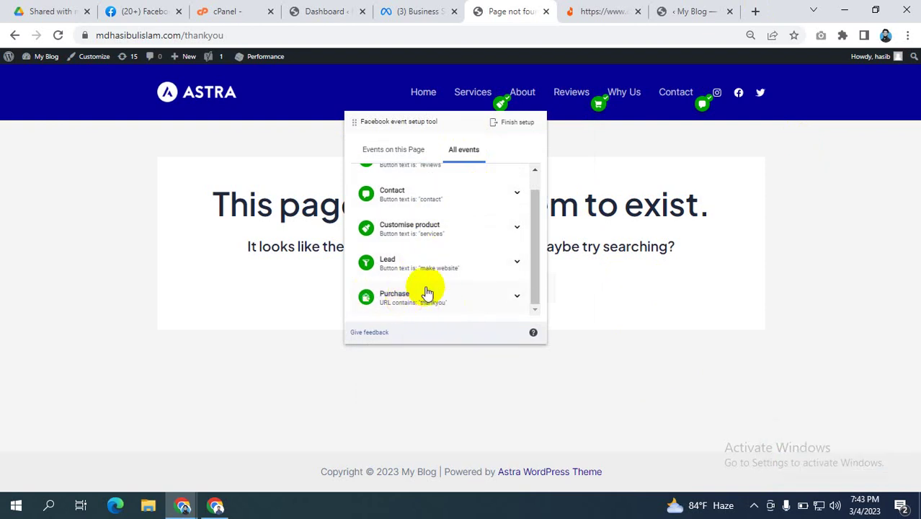
{"action": "scroll", "coordinate": [433, 281], "scroll_direction": "up", "scroll_amount": 1}
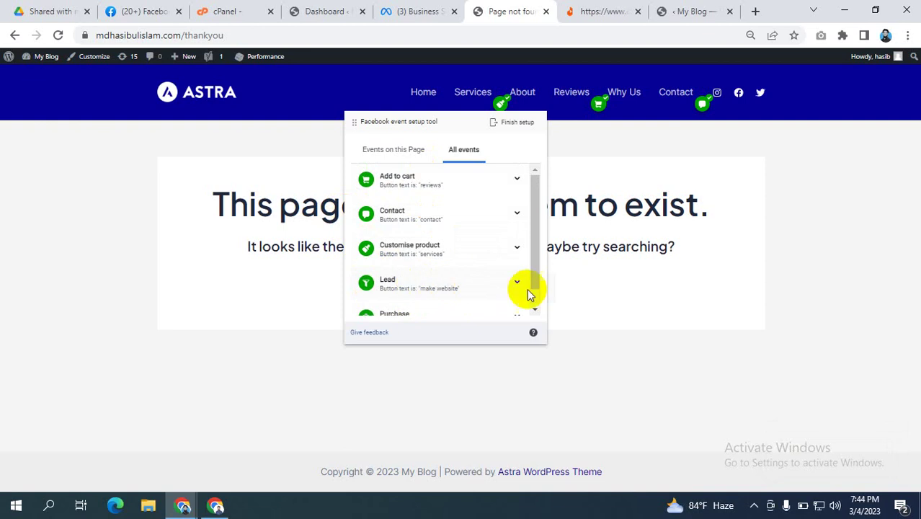
{"action": "scroll", "coordinate": [447, 216], "scroll_direction": "down", "scroll_amount": 1}
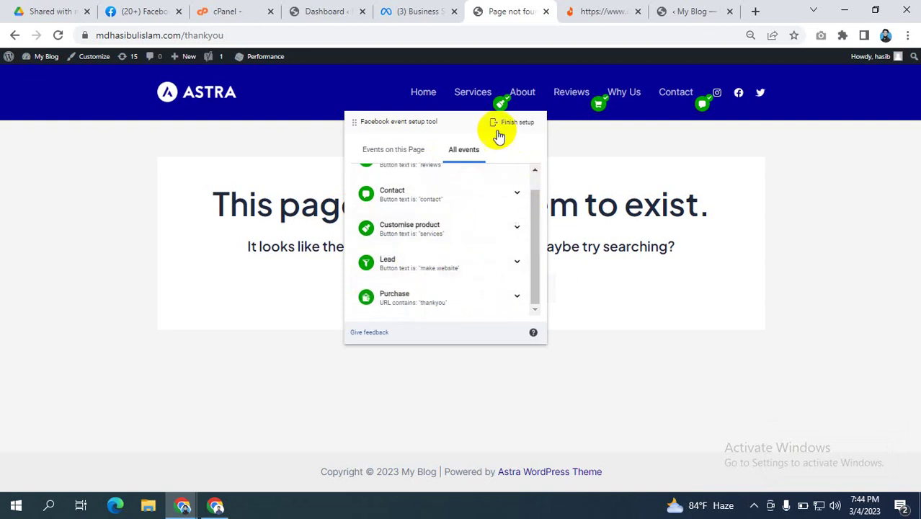
Step: Finish the event setup with all five events and skip the feedback question
{"action": "left_click", "coordinate": [525, 124]}
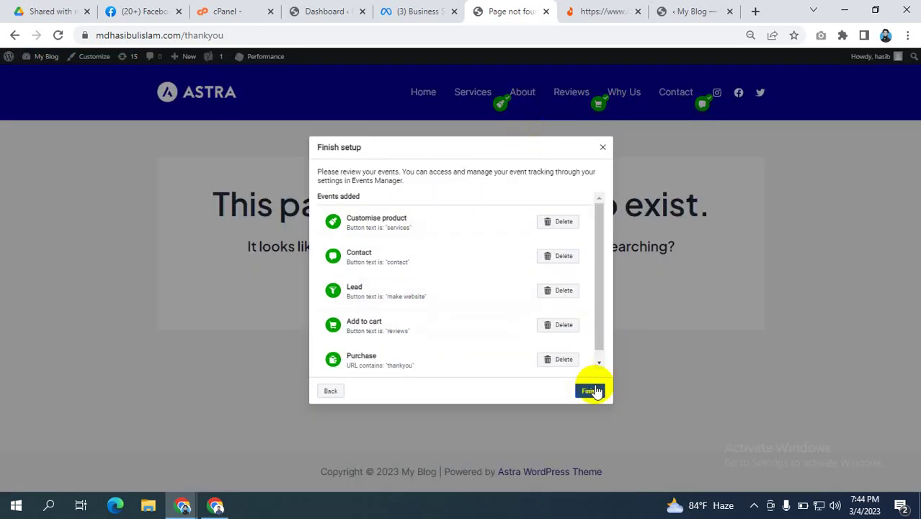
{"action": "left_click", "coordinate": [589, 388]}
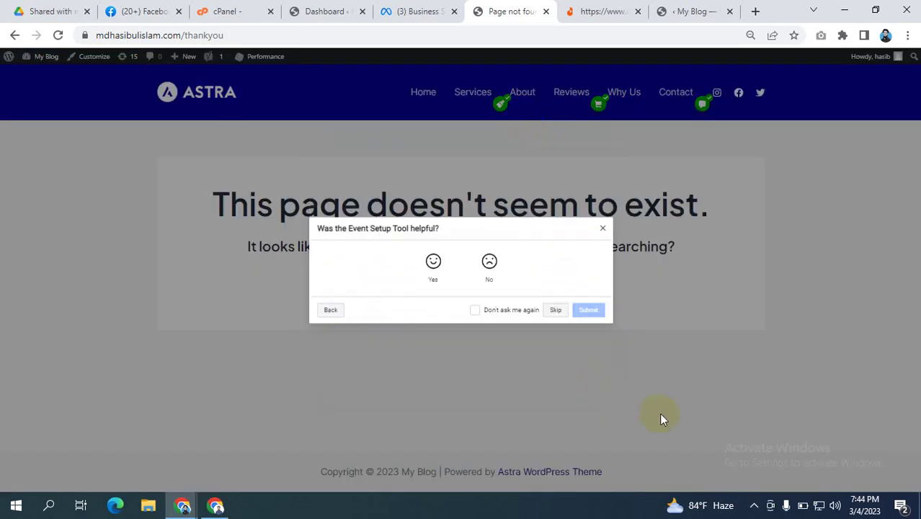
{"action": "left_click", "coordinate": [556, 310]}
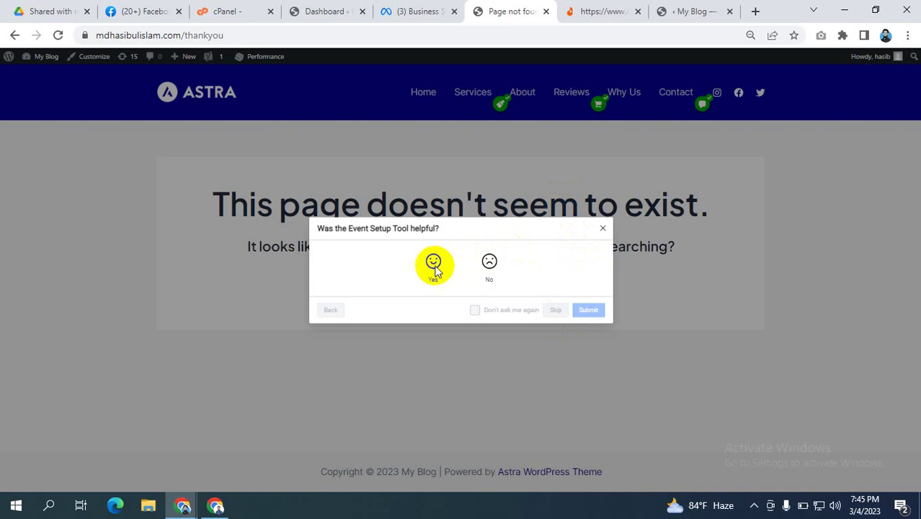
Step: Review the added events, finish the setup, and skip the feedback survey
{"action": "left_click", "coordinate": [603, 229]}
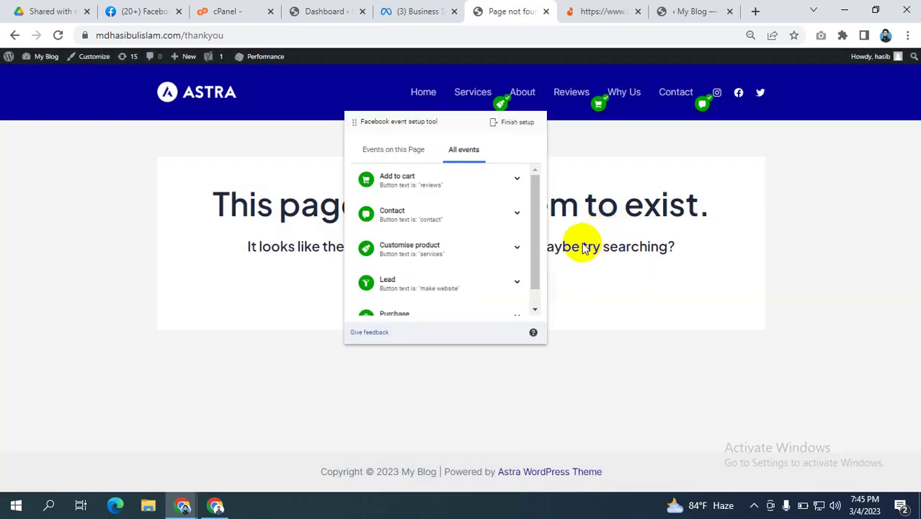
{"action": "left_click", "coordinate": [518, 128]}
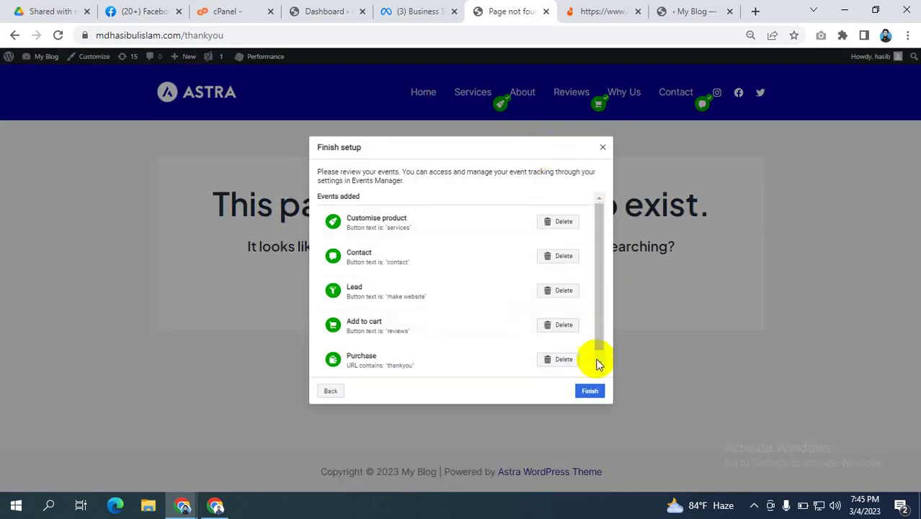
{"action": "left_click", "coordinate": [590, 392]}
{"action": "left_click", "coordinate": [555, 310]}
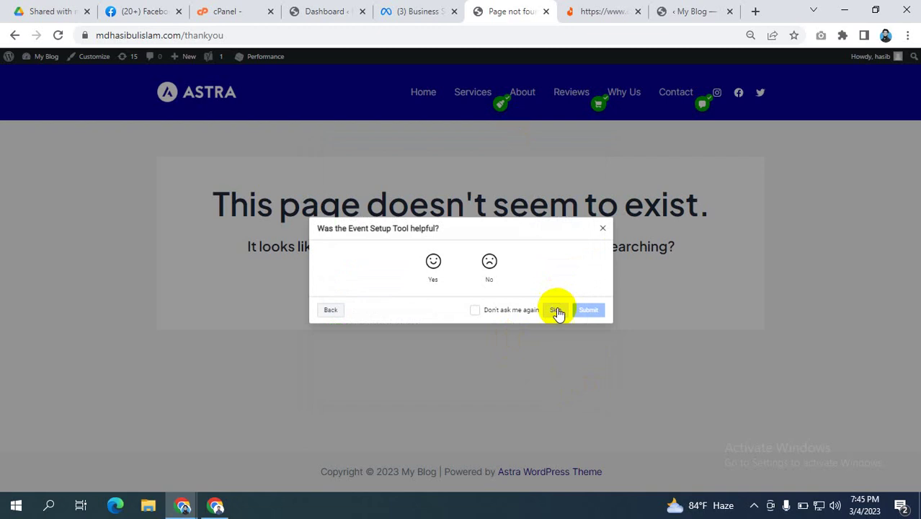
Step: Close the feedback prompt and return to the Business Settings pixel, dismissing Set up events
{"action": "left_click", "coordinate": [602, 230]}
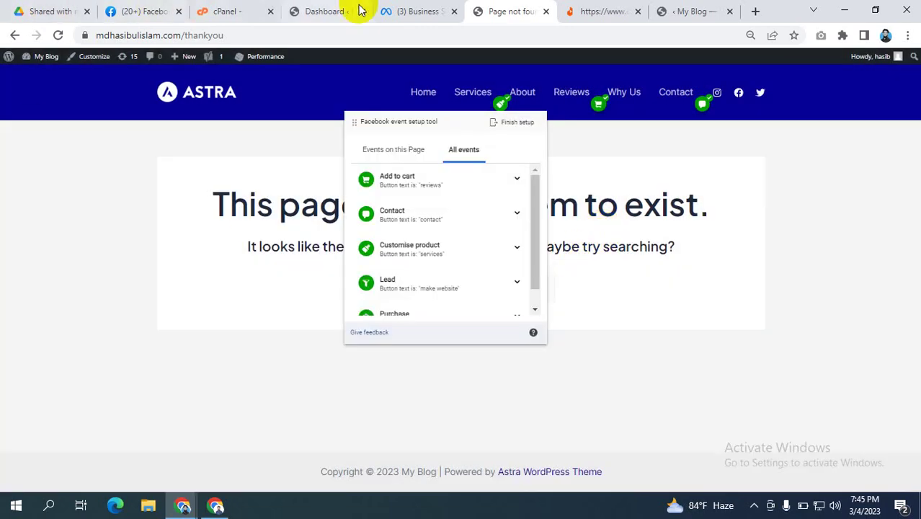
{"action": "left_click", "coordinate": [416, 13]}
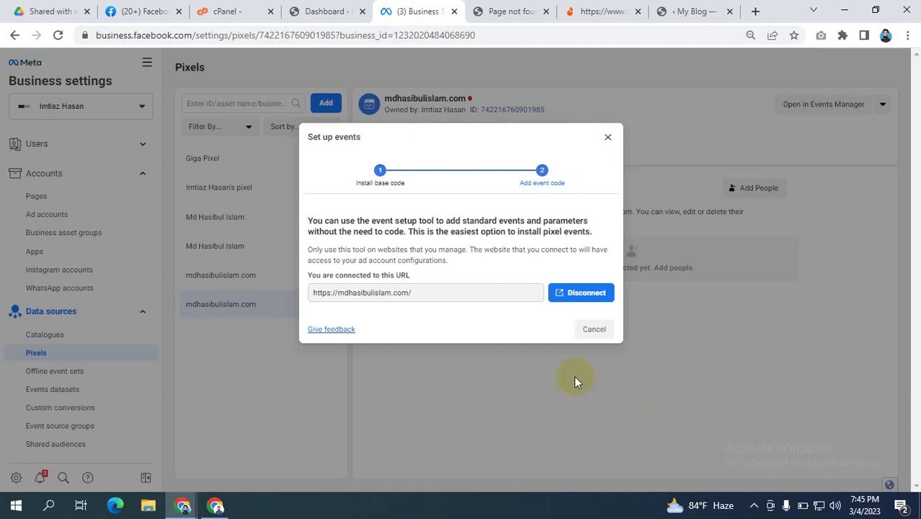
{"action": "left_click", "coordinate": [607, 137]}
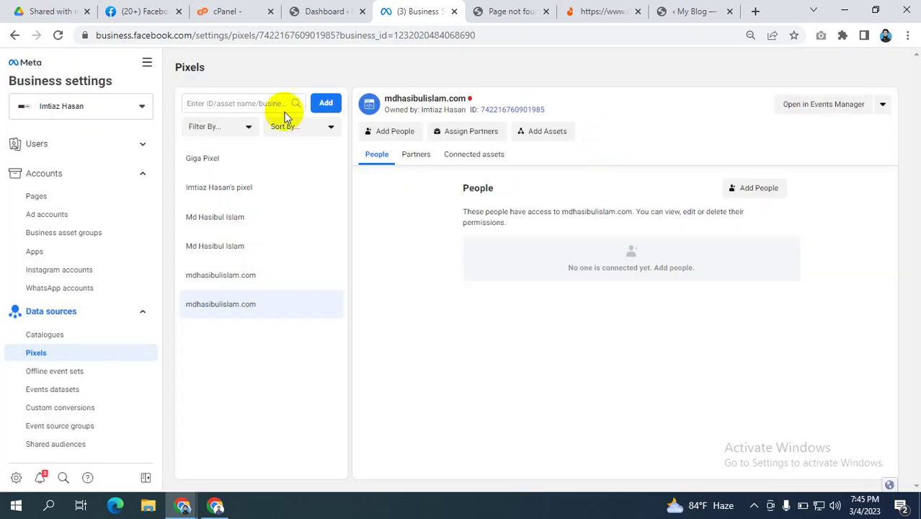
Step: Reload the Business Settings pixel page and open the mdhasibulislam.com pixel in Events Manager
{"action": "left_click", "coordinate": [57, 35]}
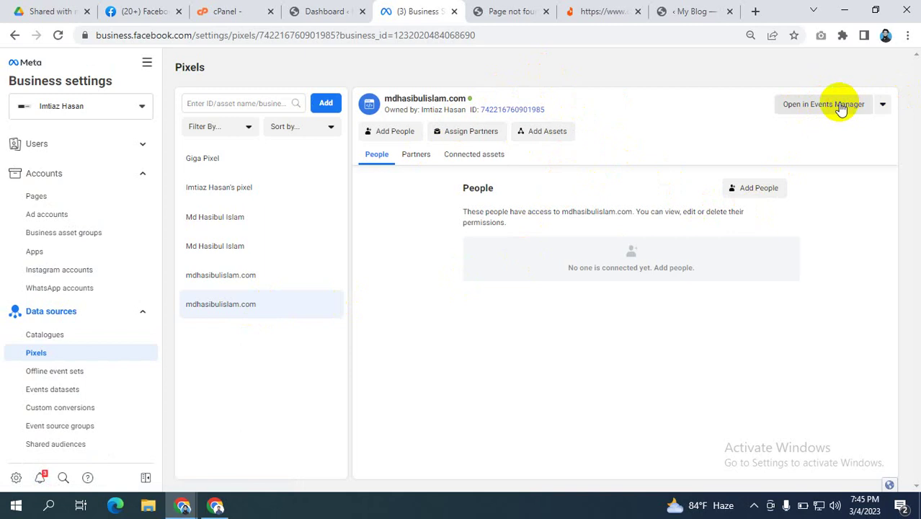
{"action": "left_click", "coordinate": [147, 66]}
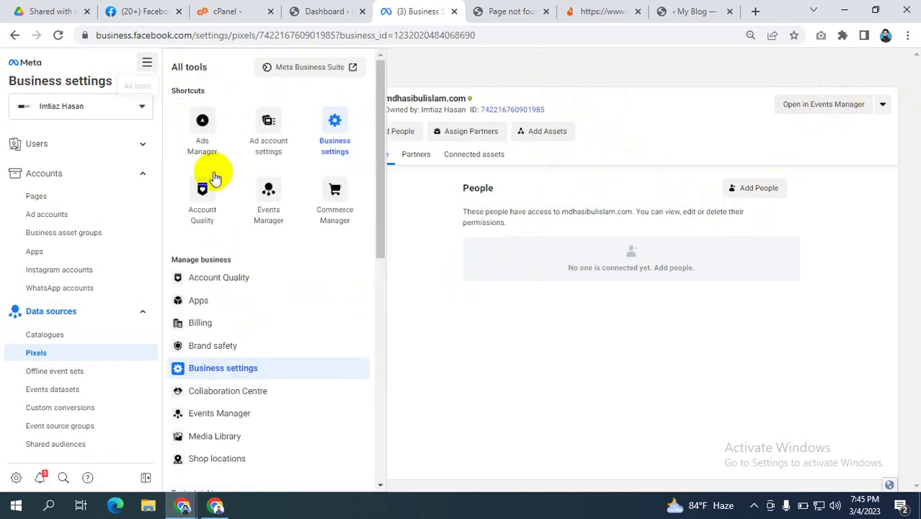
{"action": "scroll", "coordinate": [261, 284], "scroll_direction": "down", "scroll_amount": 1}
{"action": "scroll", "coordinate": [274, 172], "scroll_direction": "up", "scroll_amount": 1}
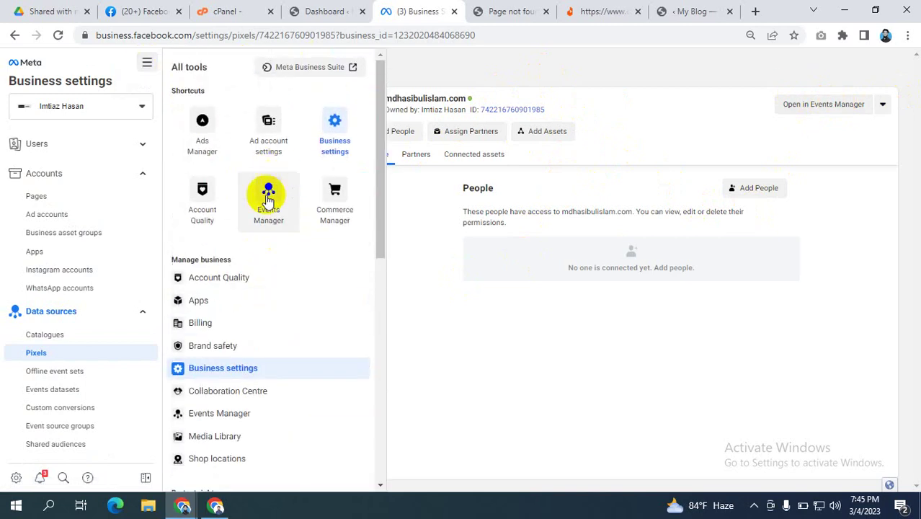
{"action": "left_click", "coordinate": [823, 104]}
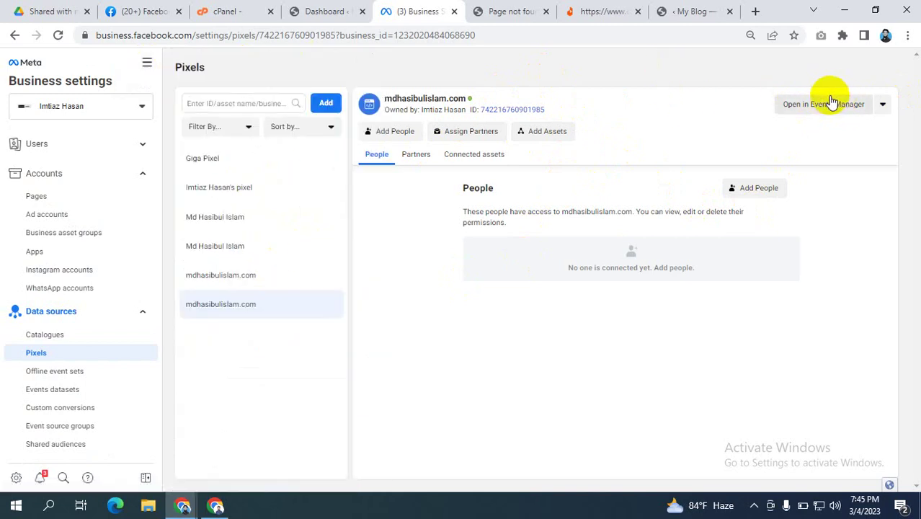
{"action": "left_click", "coordinate": [823, 104]}
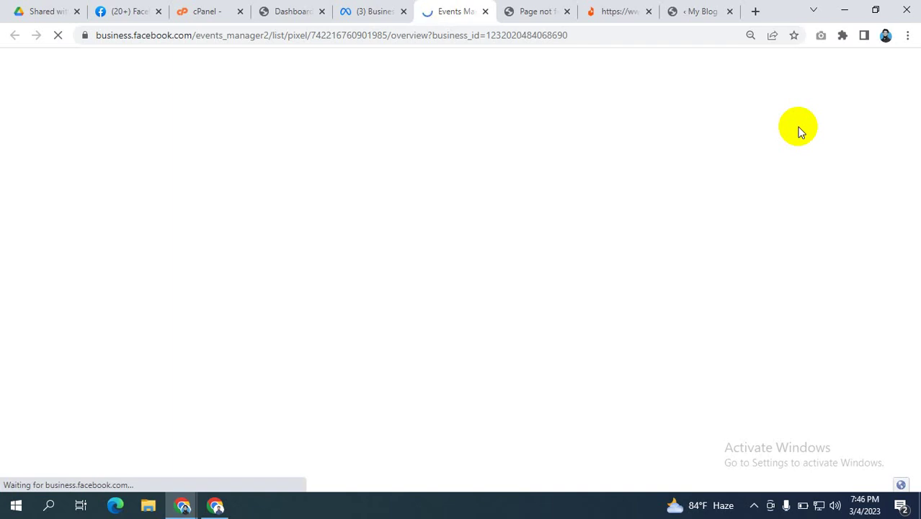
Step: Check the Events Manager event table listing Purchase, Add to cart, Contact and Customise Product
{"action": "left_click", "coordinate": [372, 9]}
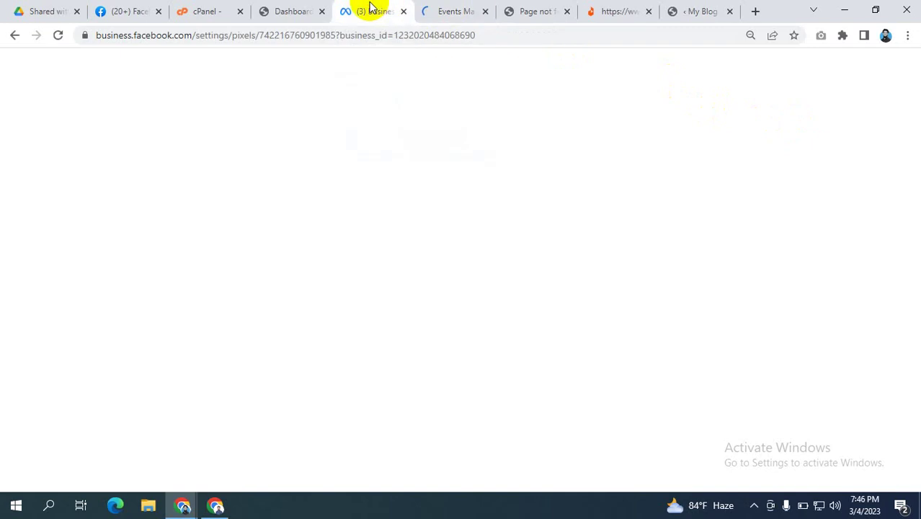
{"action": "left_click", "coordinate": [456, 9]}
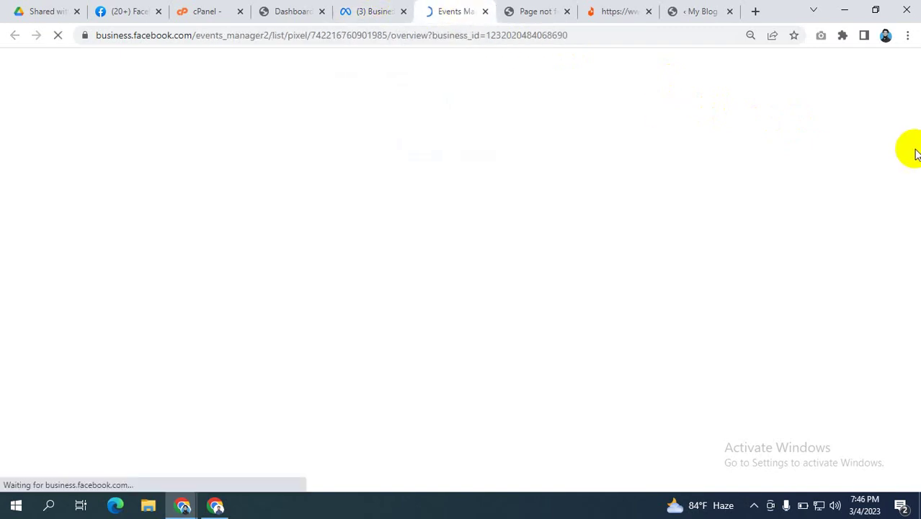
{"action": "left_click", "coordinate": [376, 10]}
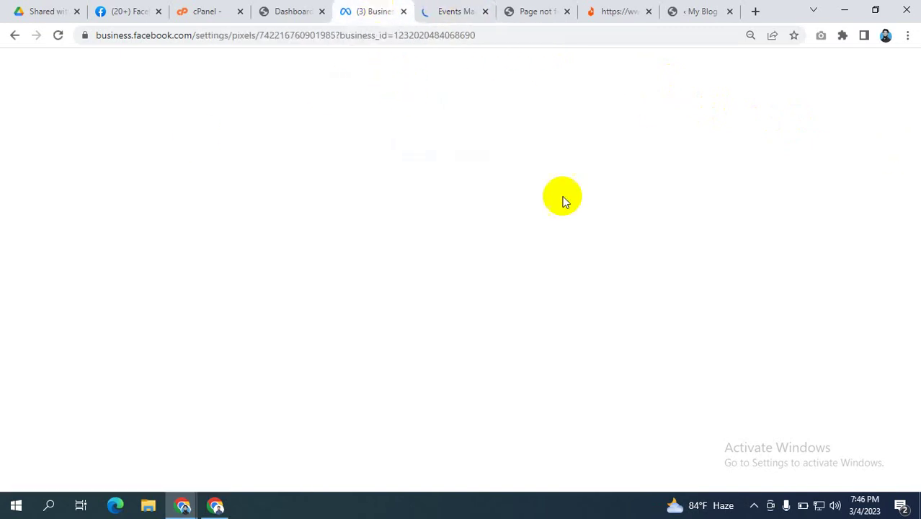
{"action": "left_click", "coordinate": [436, 9]}
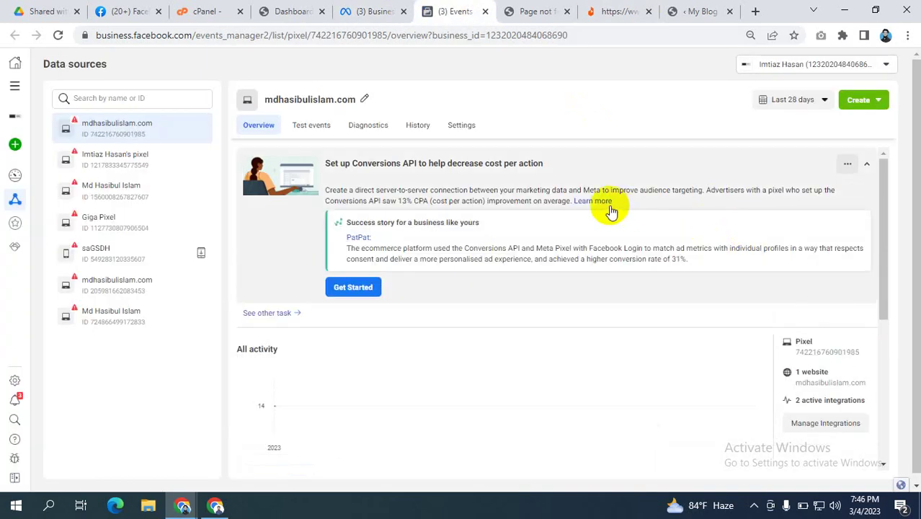
{"action": "scroll", "coordinate": [740, 268], "scroll_direction": "down", "scroll_amount": 4}
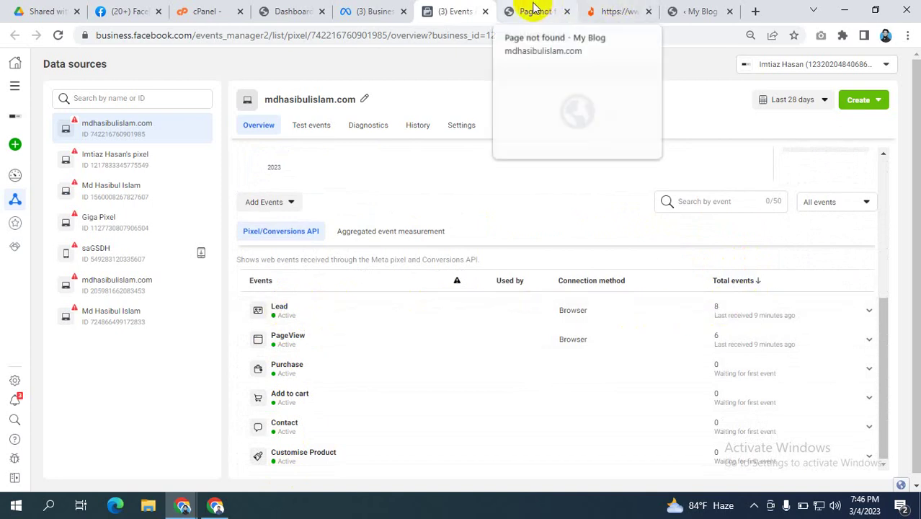
{"action": "left_click", "coordinate": [701, 10]}
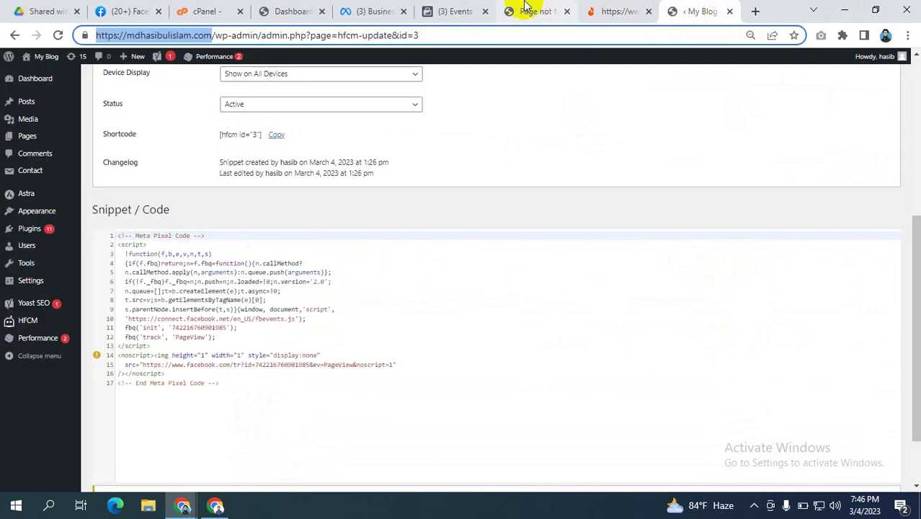
{"action": "left_click", "coordinate": [552, 12]}
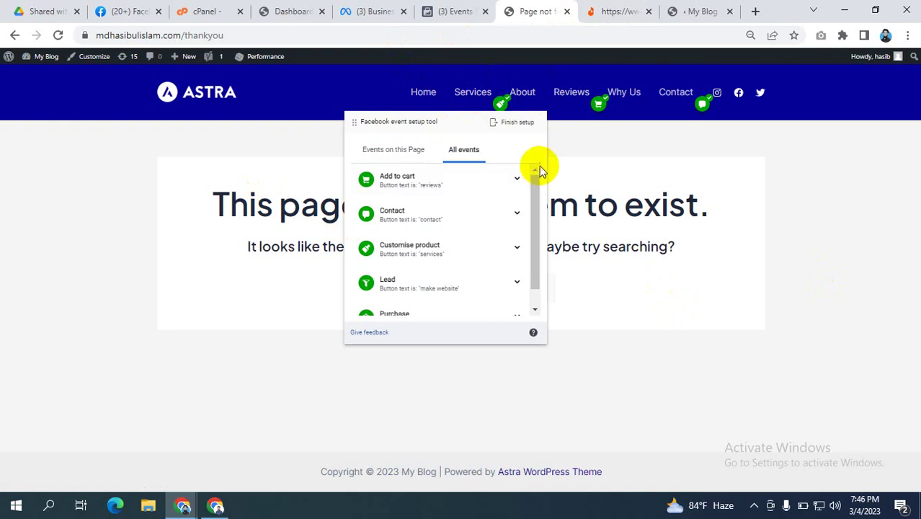
{"action": "left_click", "coordinate": [450, 12]}
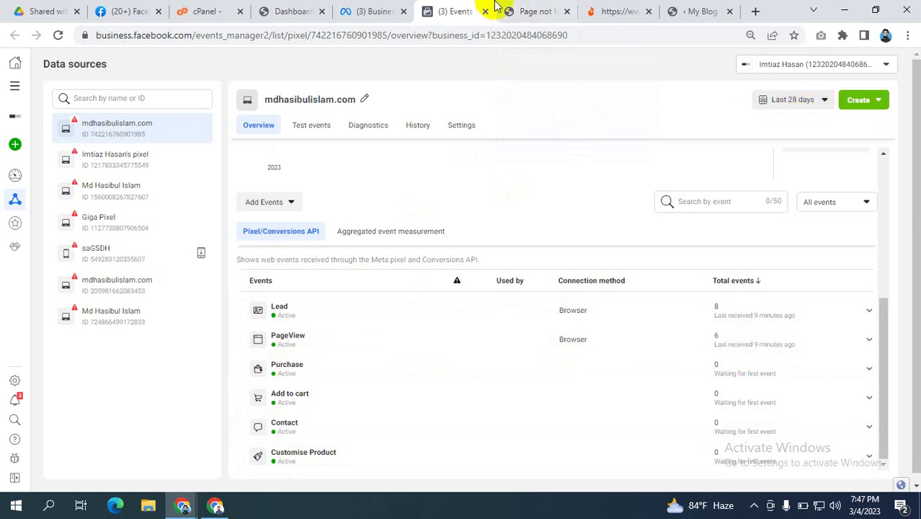
Step: In Business Settings, open Brand safety > Domains and choose Add > Create a new domain
{"action": "left_click", "coordinate": [367, 11]}
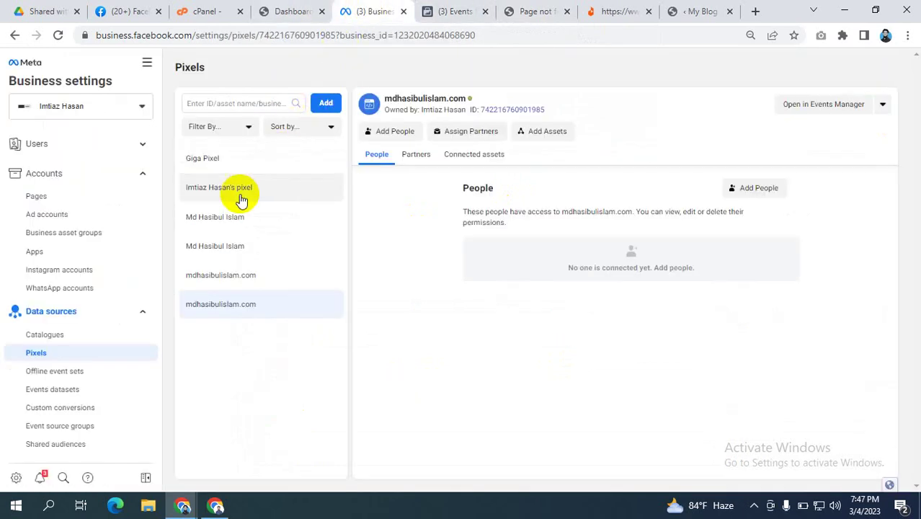
{"action": "scroll", "coordinate": [44, 317], "scroll_direction": "down", "scroll_amount": 2}
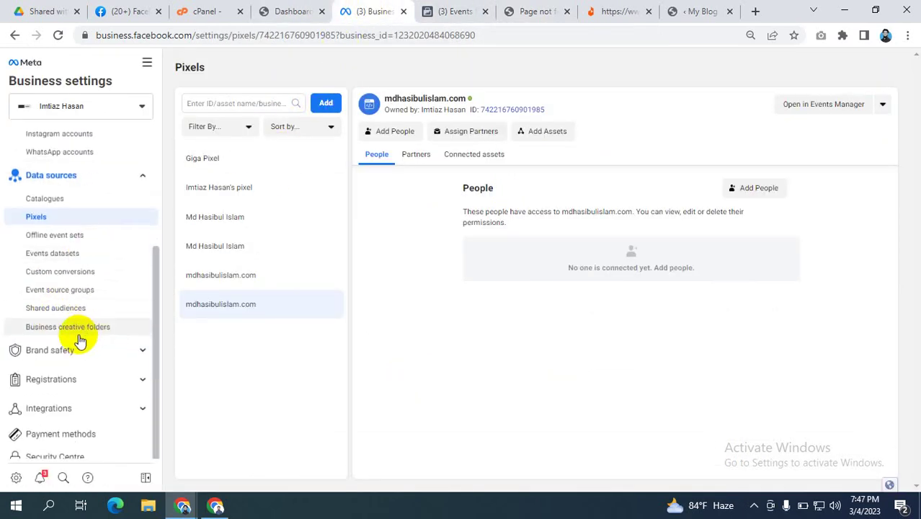
{"action": "scroll", "coordinate": [81, 361], "scroll_direction": "down", "scroll_amount": 1}
{"action": "left_click", "coordinate": [114, 287]}
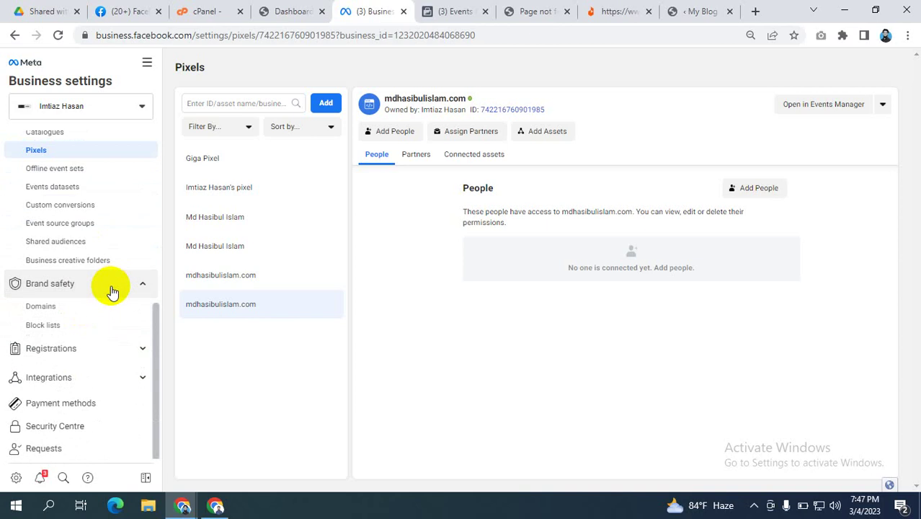
{"action": "left_click", "coordinate": [66, 308]}
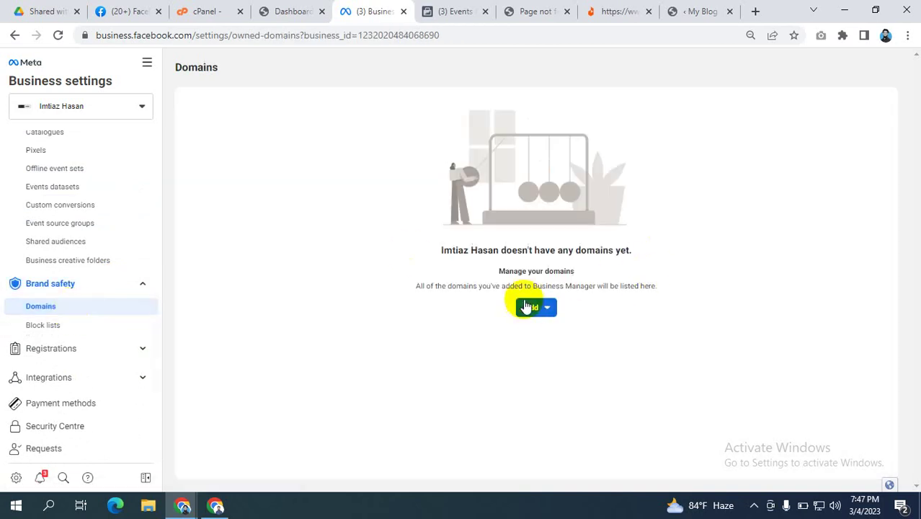
{"action": "left_click", "coordinate": [533, 309]}
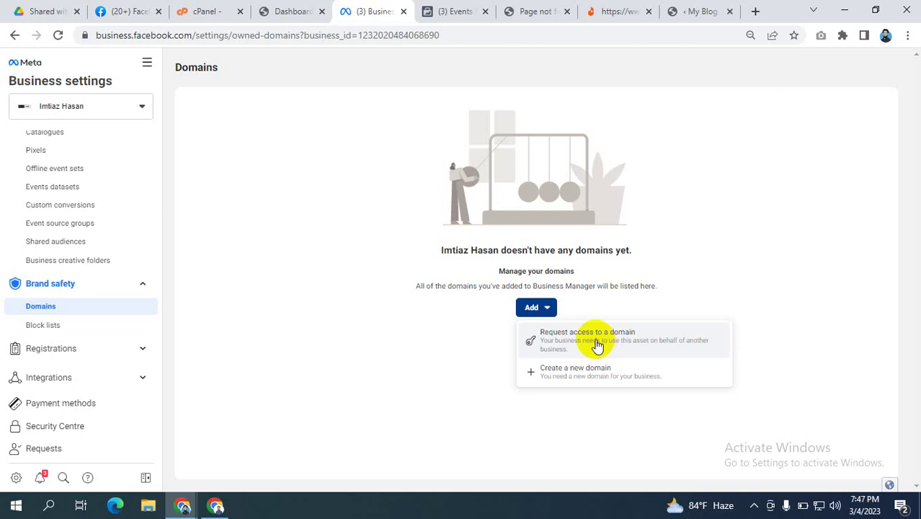
{"action": "left_click", "coordinate": [578, 369]}
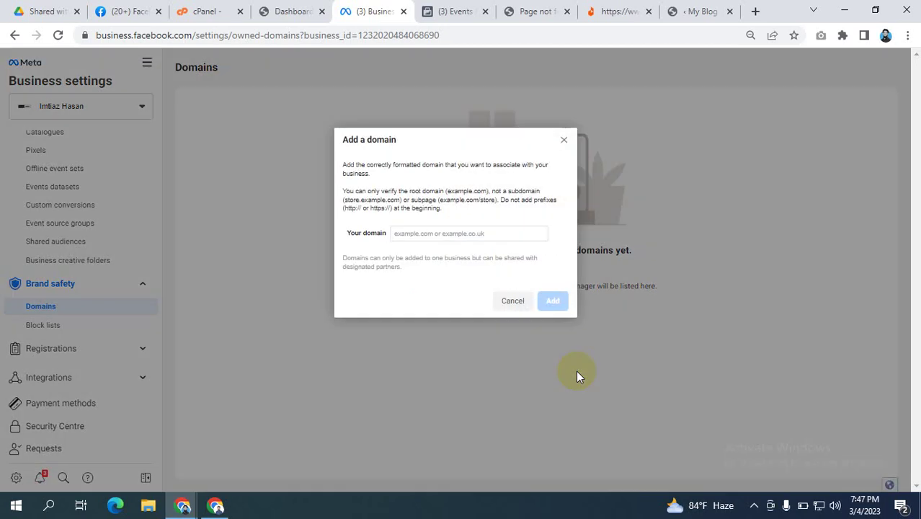
Step: Start adding a domain, close the dialog, then reopen the new-domain form
{"action": "left_click", "coordinate": [439, 231]}
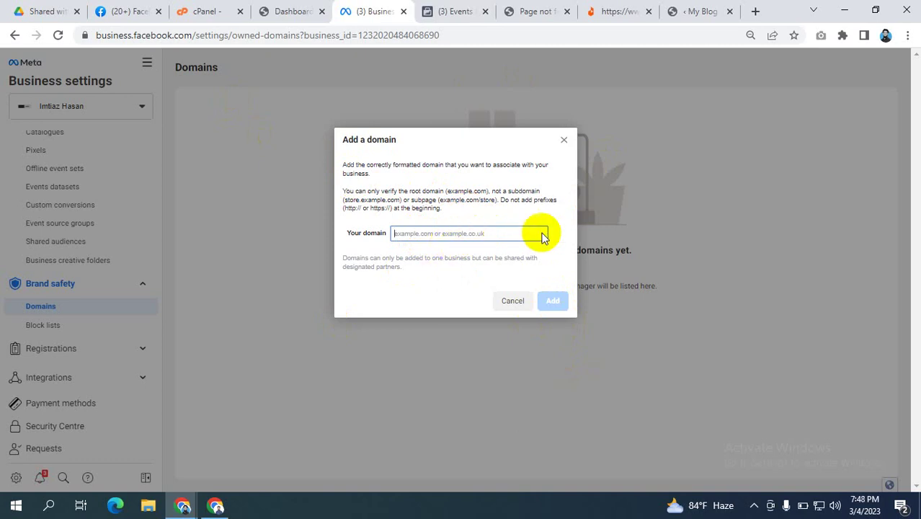
{"action": "left_click", "coordinate": [565, 242]}
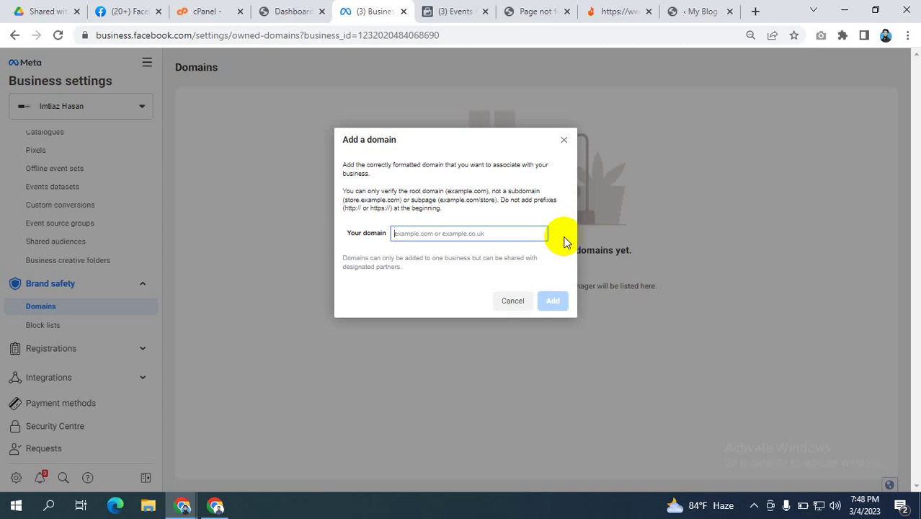
{"action": "left_click", "coordinate": [563, 141]}
{"action": "left_click", "coordinate": [541, 306]}
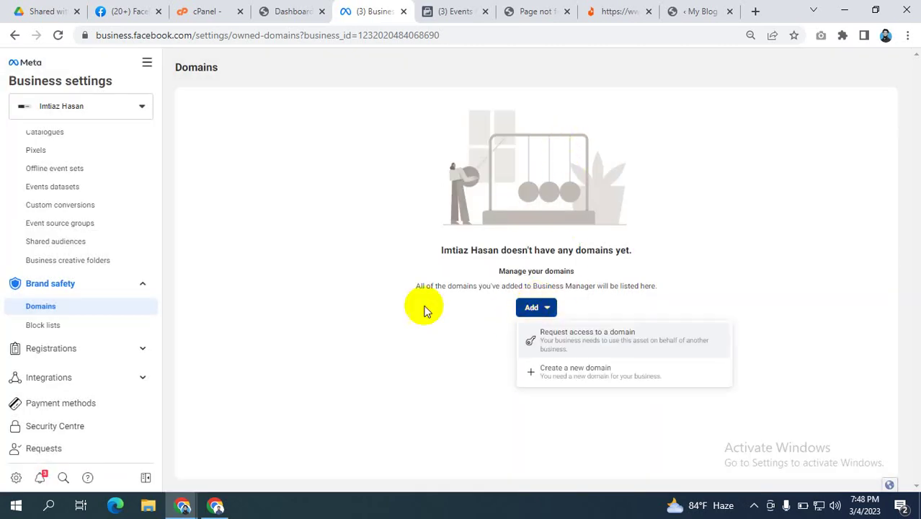
{"action": "left_click", "coordinate": [589, 370]}
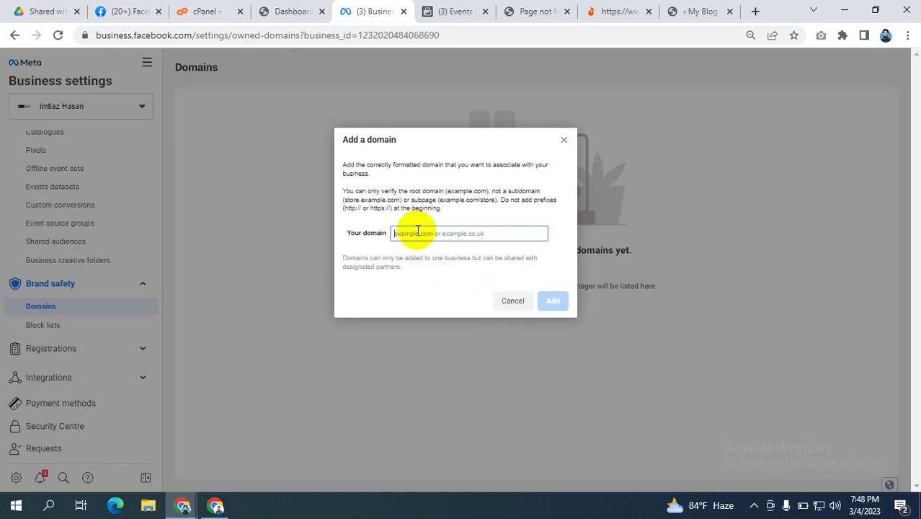
Step: Submit mdhasibulislam.com as a domain, then close the dialog after its verification error
{"action": "type", "text": "https://mdhasibulislam.com/thankyou"}
{"action": "left_click_drag", "start_coordinate": [506, 232], "coordinate": [472, 238]}
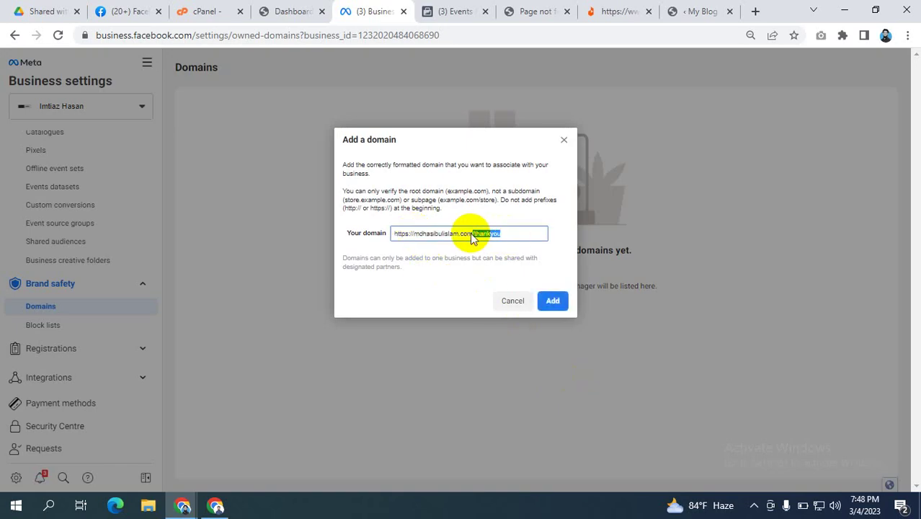
{"action": "key", "text": "BackSpace"}
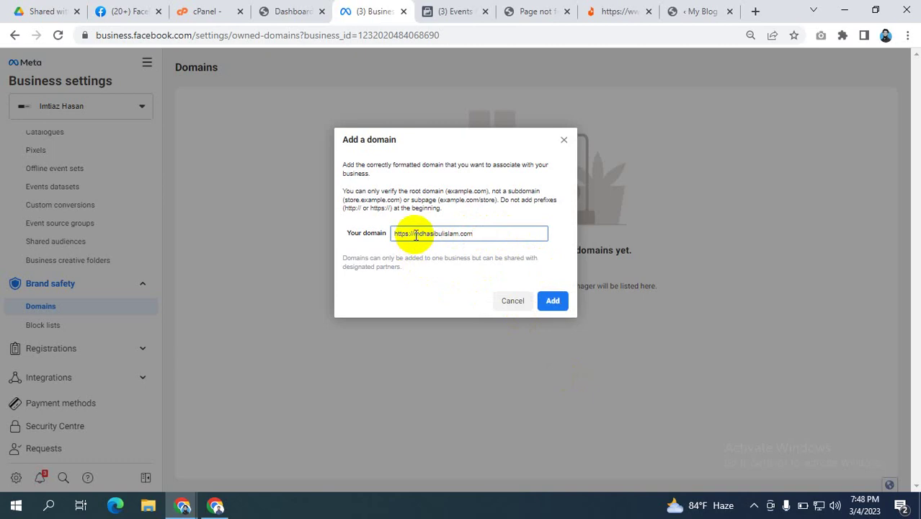
{"action": "left_click_drag", "start_coordinate": [414, 233], "coordinate": [391, 233]}
{"action": "key", "text": "BackSpace"}
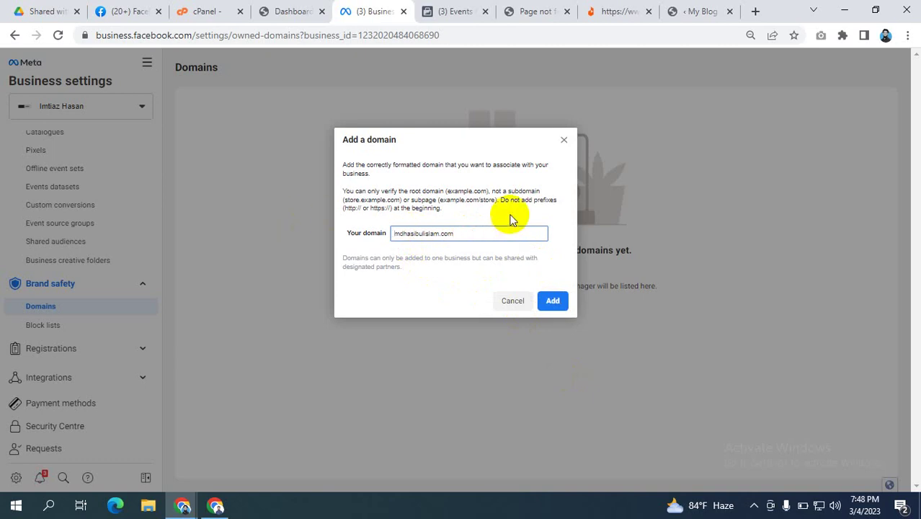
{"action": "left_click", "coordinate": [553, 301]}
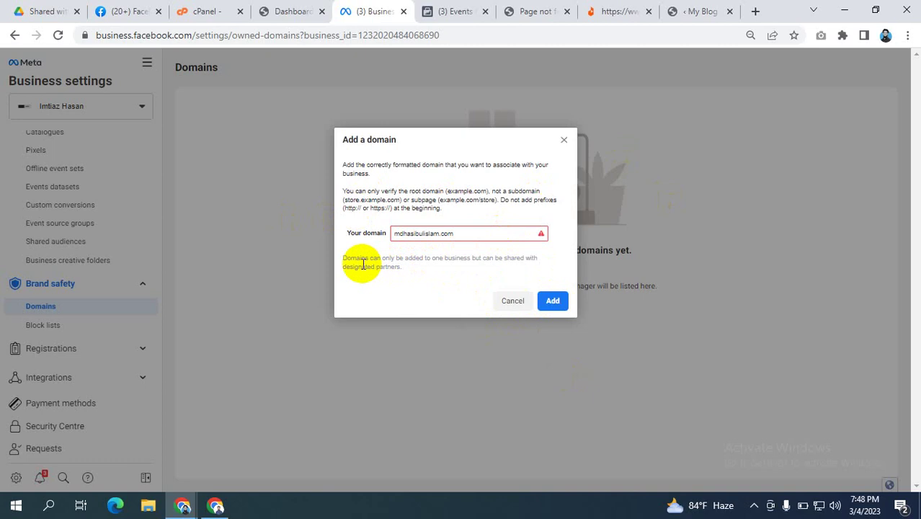
{"action": "left_click_drag", "start_coordinate": [360, 260], "coordinate": [503, 280]}
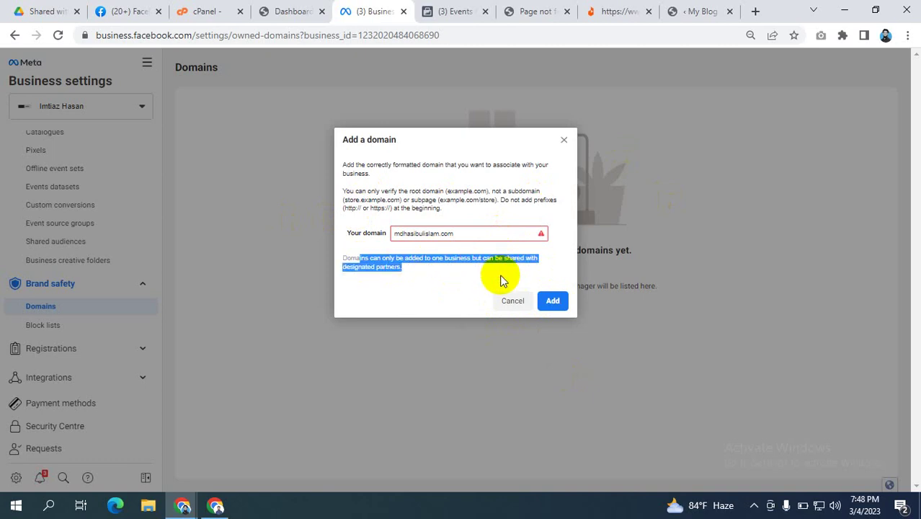
{"action": "left_click", "coordinate": [564, 140]}
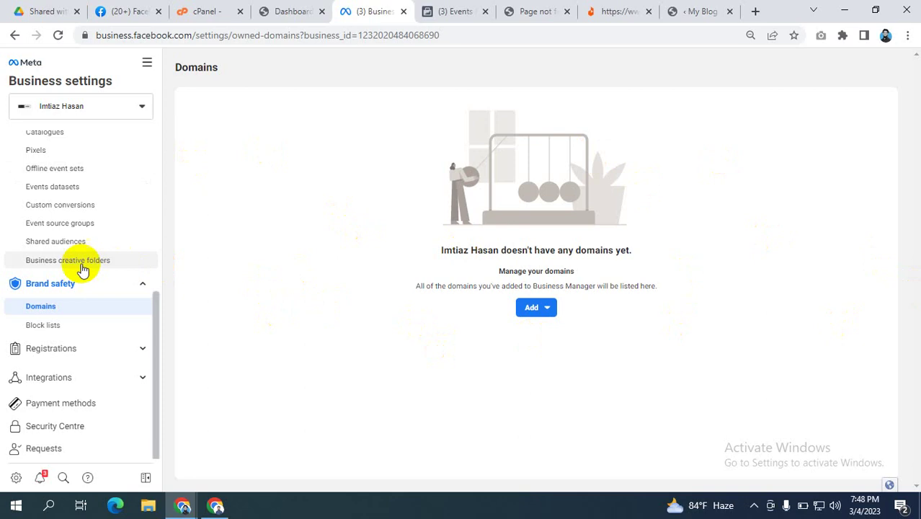
Step: Close the My Blog, product and Page not found tabs, then show Business Settings' Ad accounts
{"action": "scroll", "coordinate": [77, 283], "scroll_direction": "up", "scroll_amount": 3}
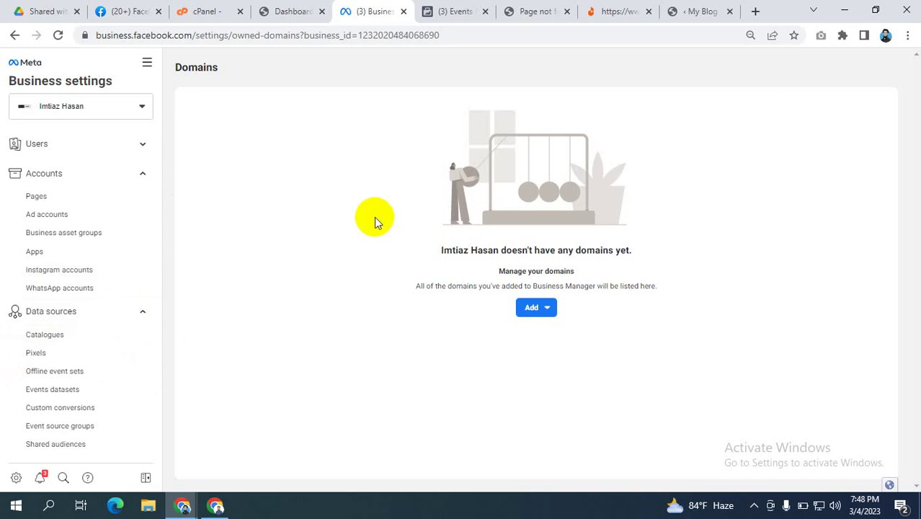
{"action": "left_click", "coordinate": [705, 10]}
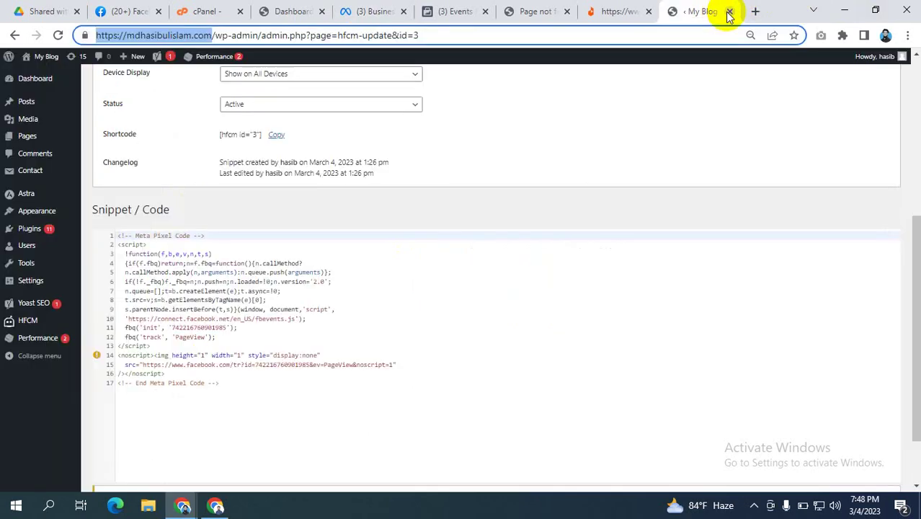
{"action": "left_click", "coordinate": [730, 11]}
{"action": "left_click", "coordinate": [730, 12]}
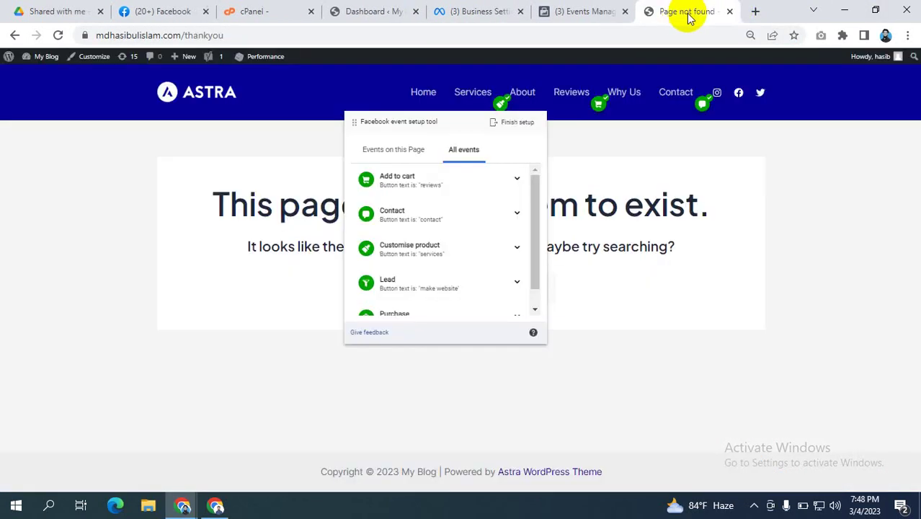
{"action": "left_click", "coordinate": [730, 13]}
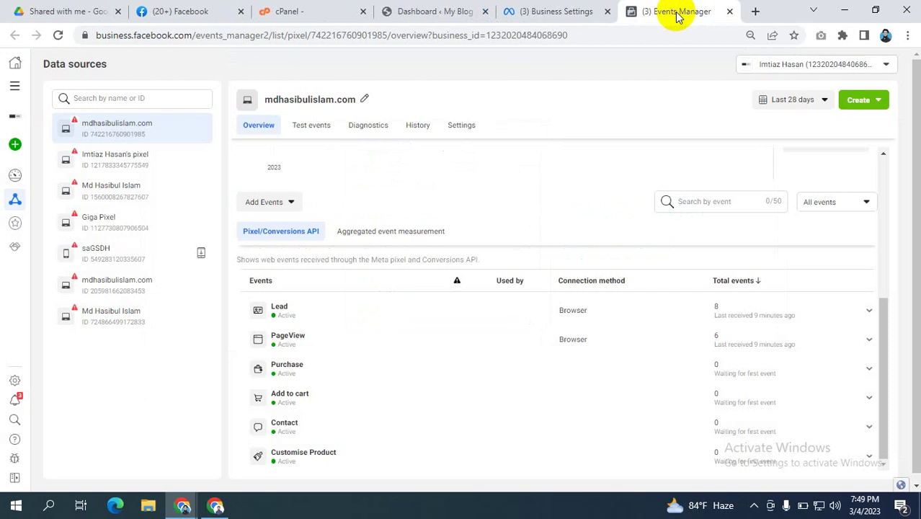
{"action": "left_click", "coordinate": [557, 11]}
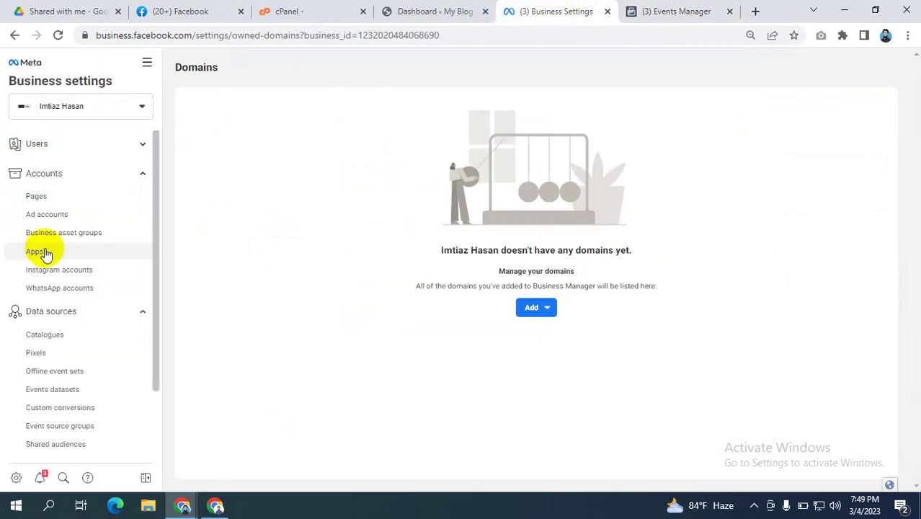
{"action": "left_click", "coordinate": [65, 214]}
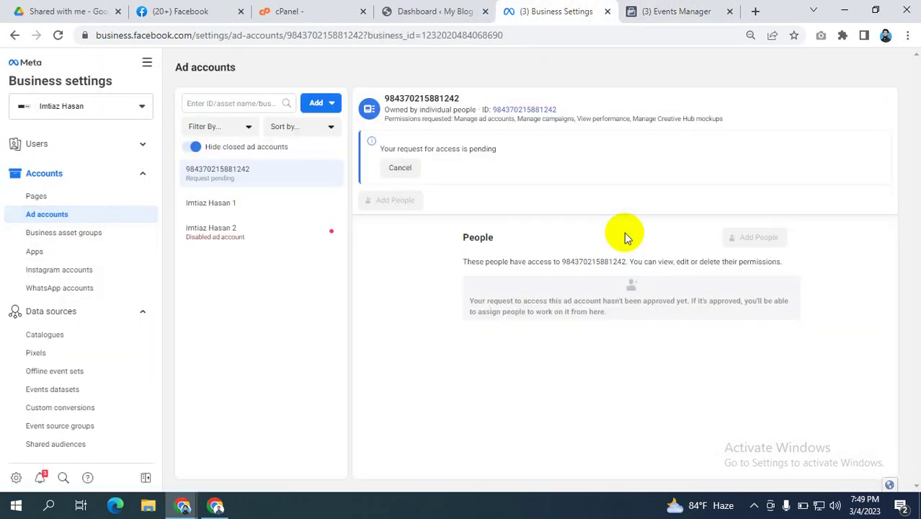
Step: Select the owned ad account below the pending one to list its four people
{"action": "left_click", "coordinate": [240, 205]}
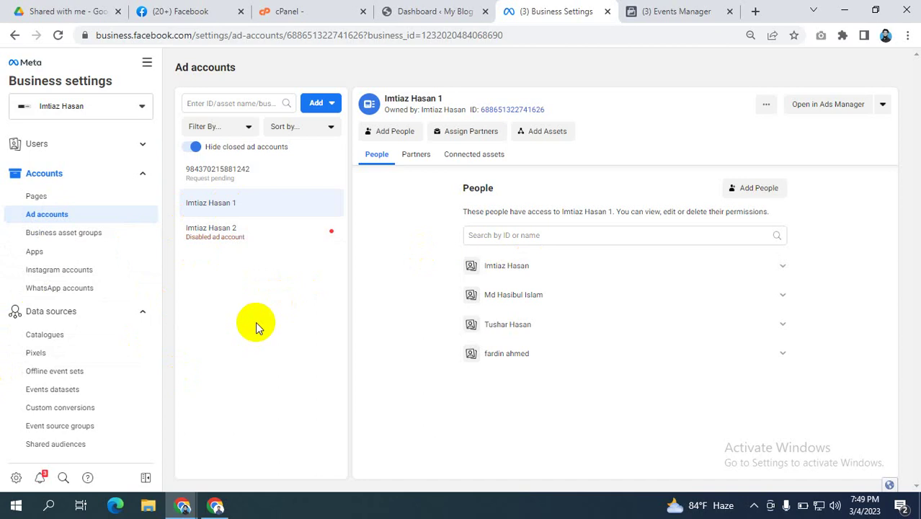
{"action": "scroll", "coordinate": [43, 282], "scroll_direction": "down", "scroll_amount": 4}
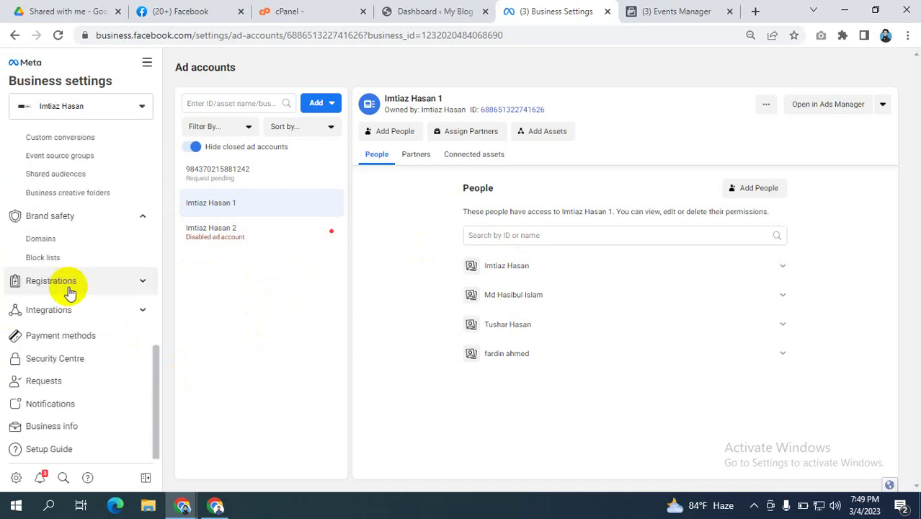
{"action": "left_click", "coordinate": [53, 426]}
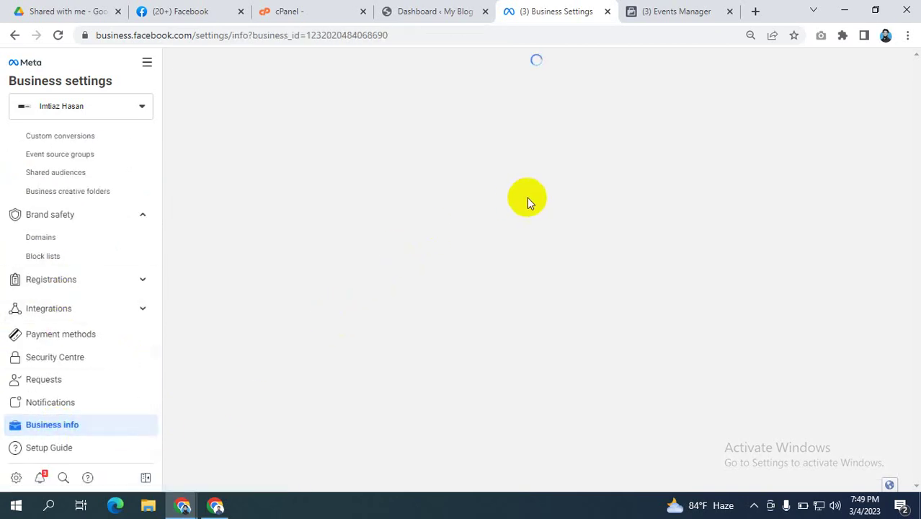
{"action": "scroll", "coordinate": [495, 206], "scroll_direction": "down", "scroll_amount": 3}
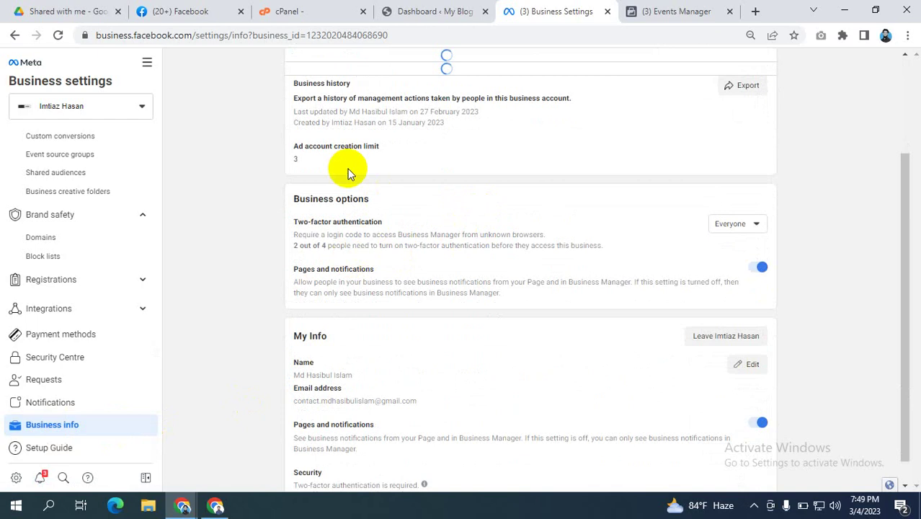
{"action": "scroll", "coordinate": [292, 152], "scroll_direction": "up", "scroll_amount": 5}
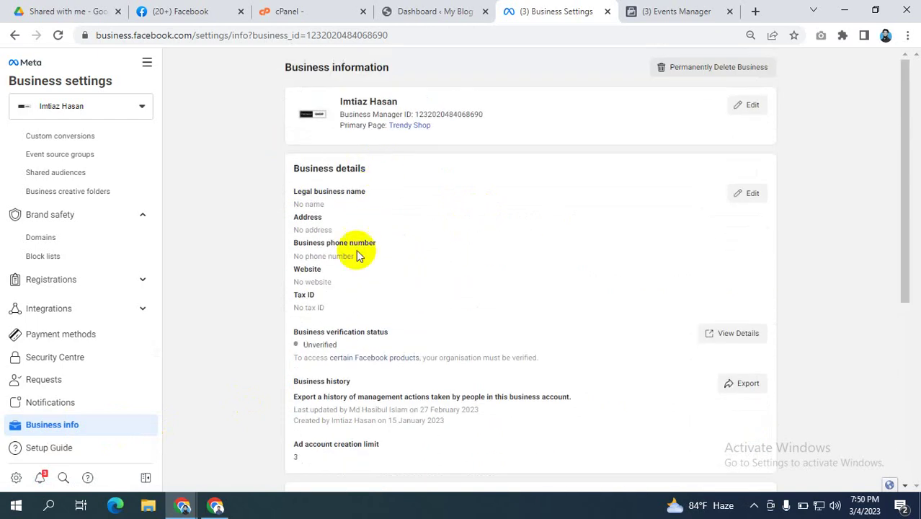
{"action": "scroll", "coordinate": [346, 296], "scroll_direction": "down", "scroll_amount": 1}
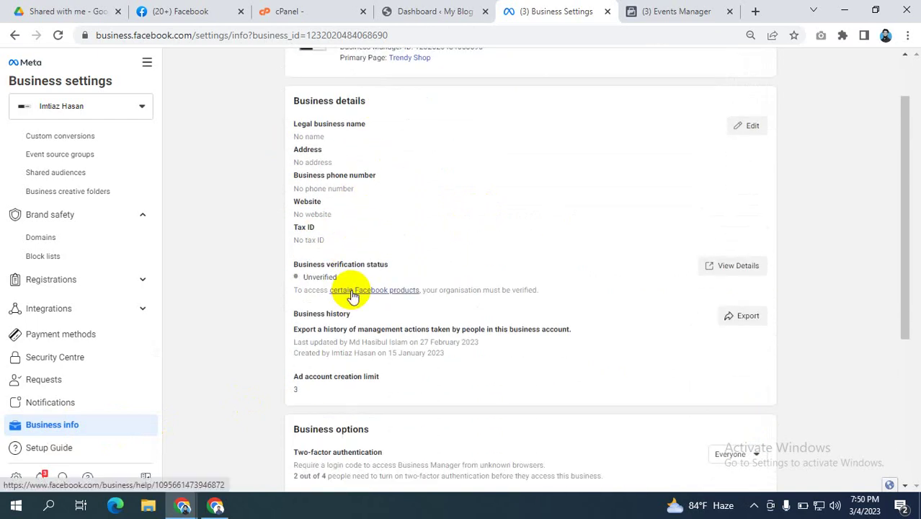
{"action": "scroll", "coordinate": [353, 296], "scroll_direction": "down", "scroll_amount": 2}
{"action": "left_click_drag", "start_coordinate": [294, 241], "coordinate": [382, 246]}
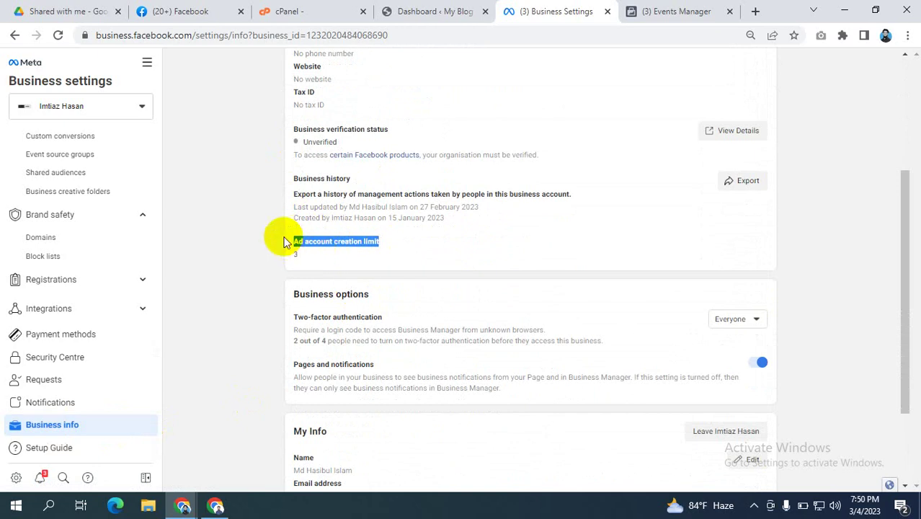
{"action": "left_click_drag", "start_coordinate": [304, 257], "coordinate": [282, 233]}
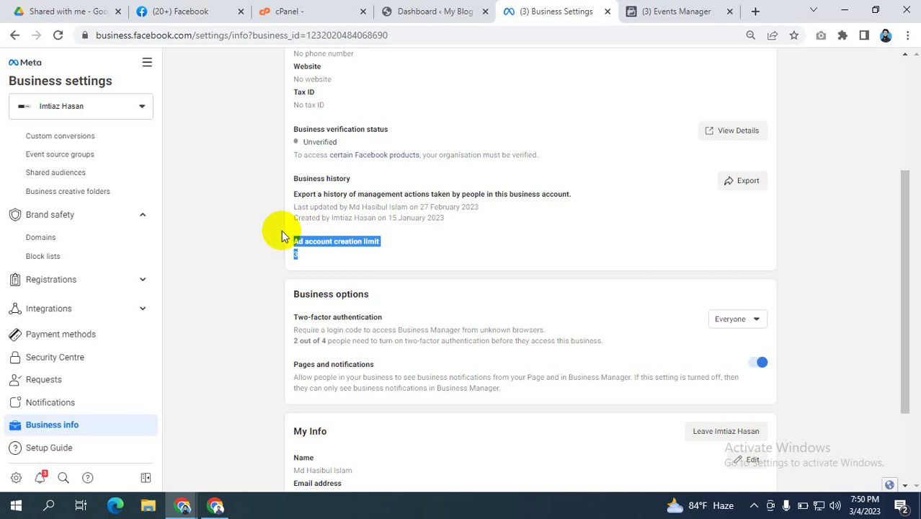
{"action": "left_click", "coordinate": [232, 248]}
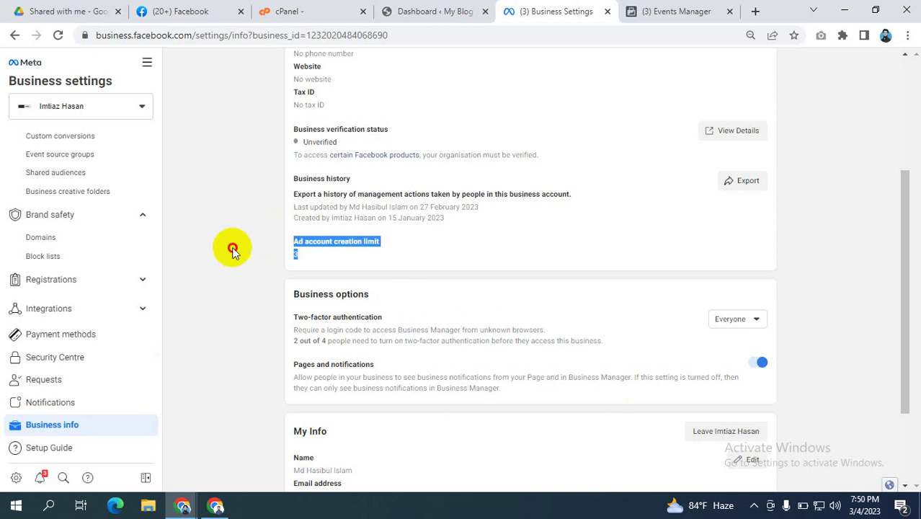
{"action": "left_click_drag", "start_coordinate": [294, 251], "coordinate": [294, 243]}
{"action": "double_click", "coordinate": [292, 243]}
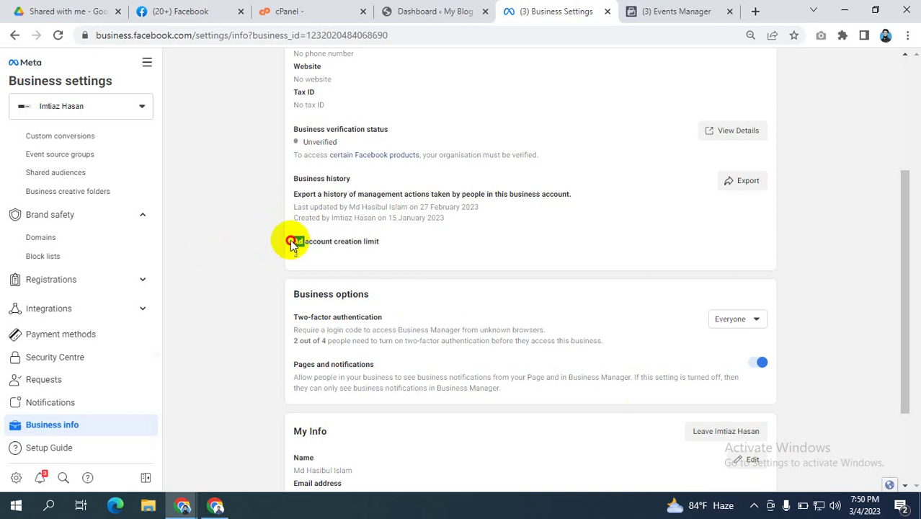
{"action": "triple_click", "coordinate": [295, 245]}
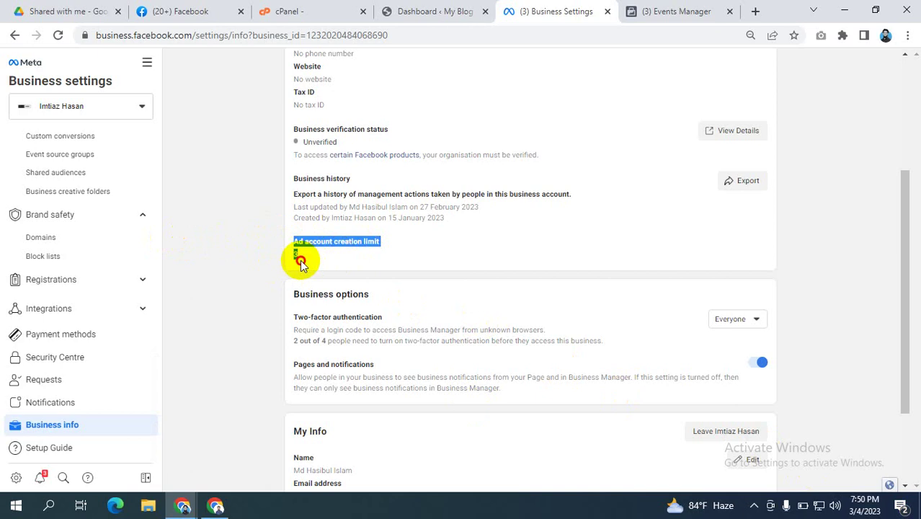
{"action": "left_click", "coordinate": [311, 248]}
{"action": "left_click_drag", "start_coordinate": [309, 243], "coordinate": [196, 236]}
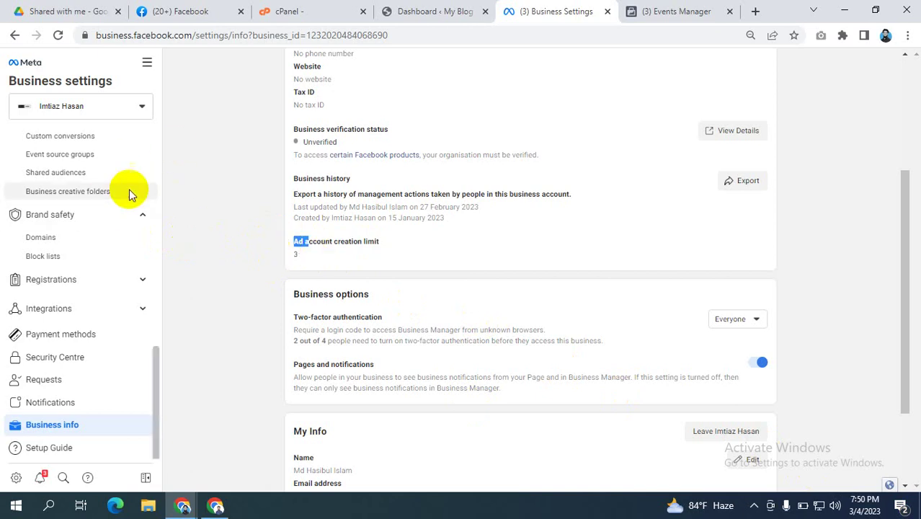
{"action": "left_click", "coordinate": [301, 259]}
{"action": "left_click_drag", "start_coordinate": [301, 259], "coordinate": [288, 226]}
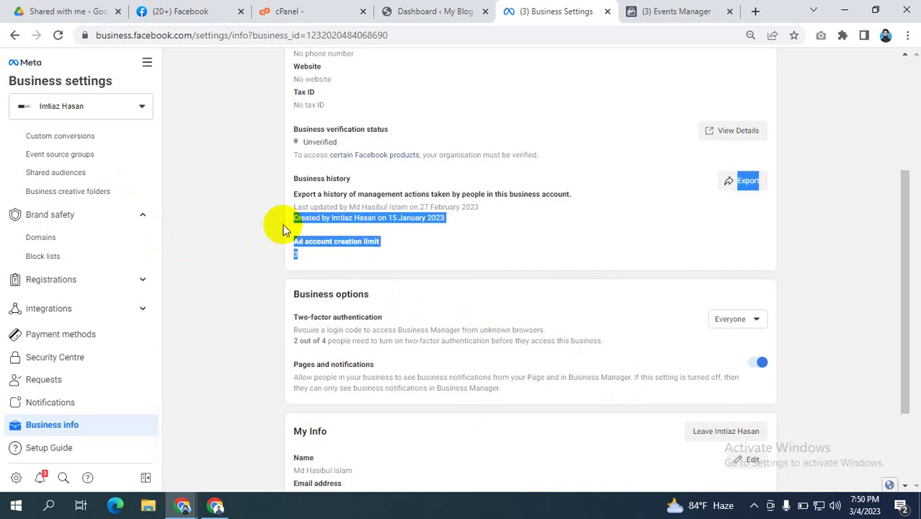
{"action": "scroll", "coordinate": [41, 186], "scroll_direction": "up", "scroll_amount": 4}
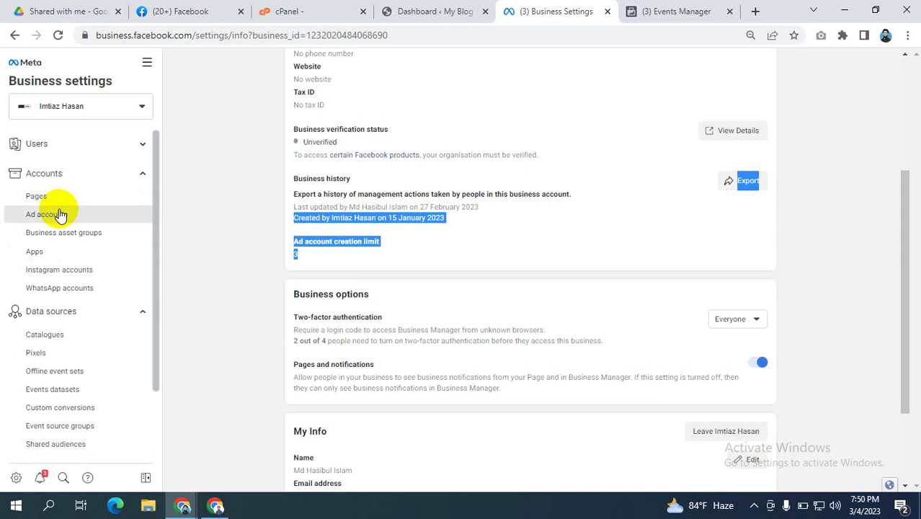
Step: Open the active ad account from Accounts > Ad accounts in Ads Manager
{"action": "left_click", "coordinate": [62, 212]}
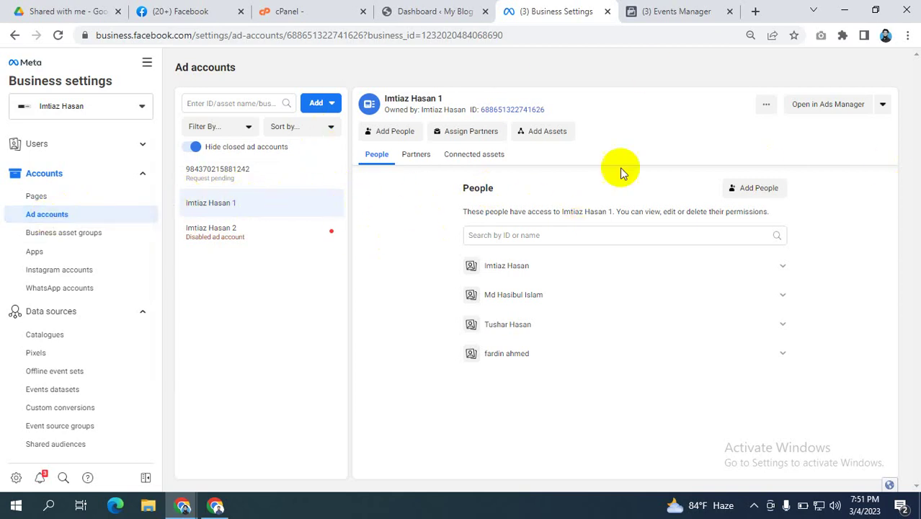
{"action": "left_click", "coordinate": [834, 107]}
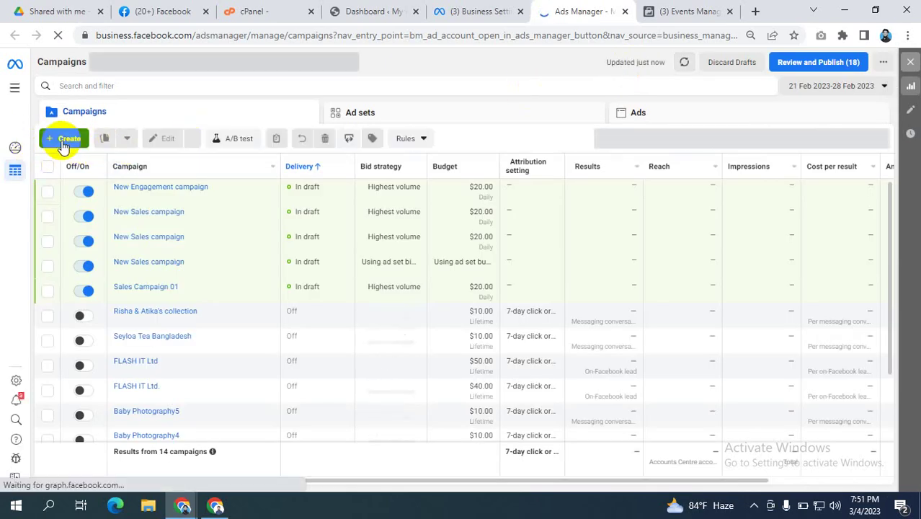
Step: Start a new campaign with + Create to show the six objective choices
{"action": "left_click", "coordinate": [63, 142]}
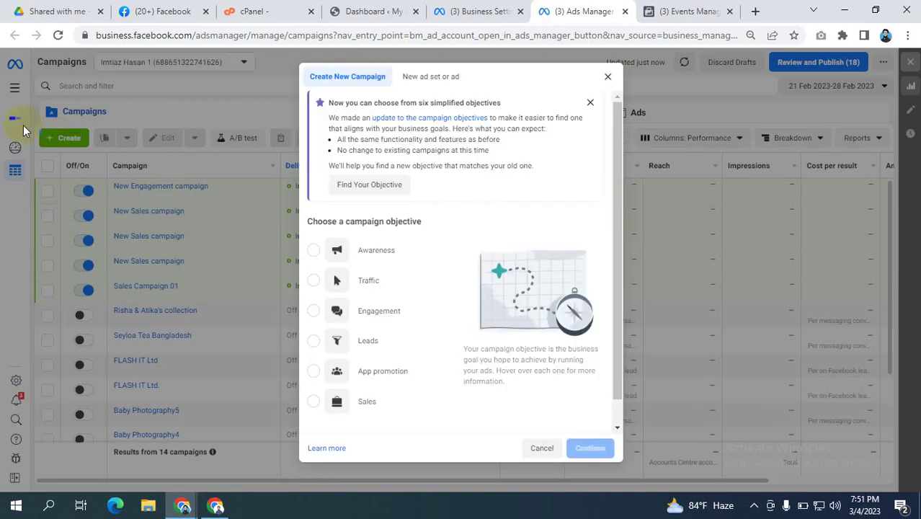
{"action": "scroll", "coordinate": [360, 339], "scroll_direction": "down", "scroll_amount": 1}
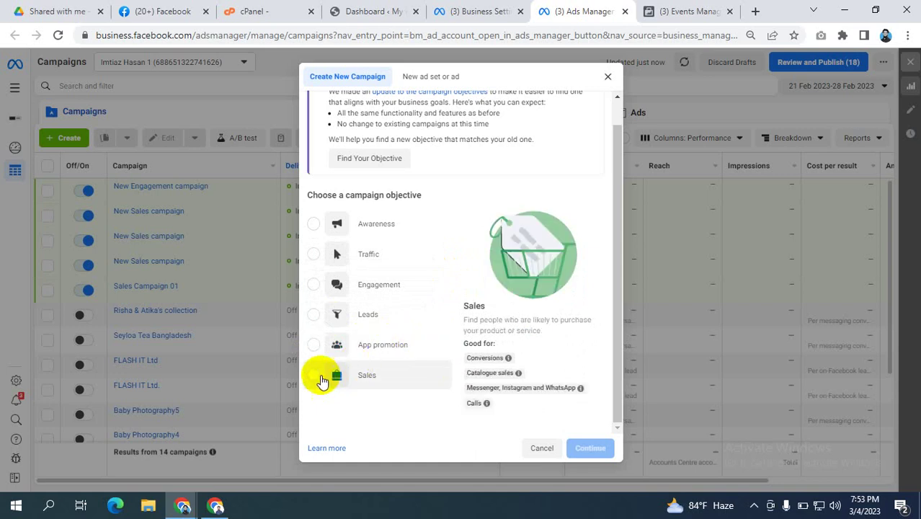
Step: Choose Sales as the objective to create the 'New Sales campaign' draft
{"action": "left_click", "coordinate": [317, 376]}
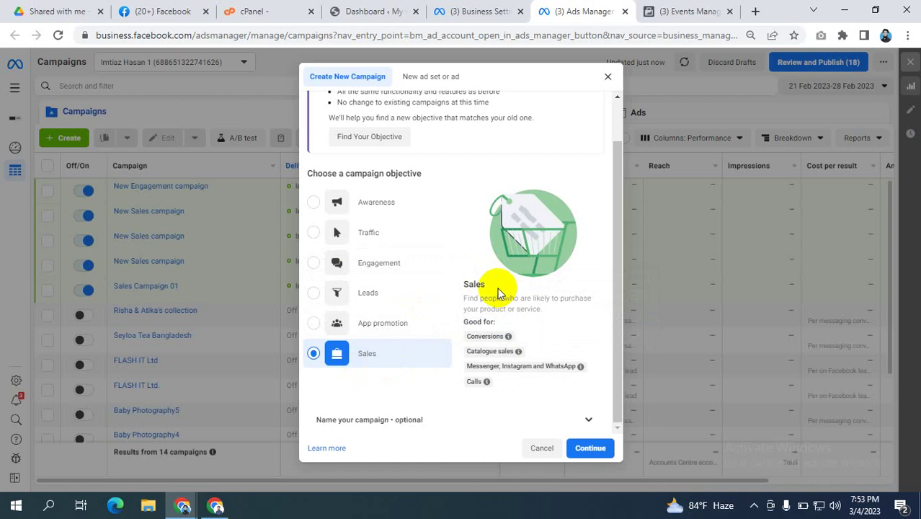
{"action": "left_click", "coordinate": [597, 450]}
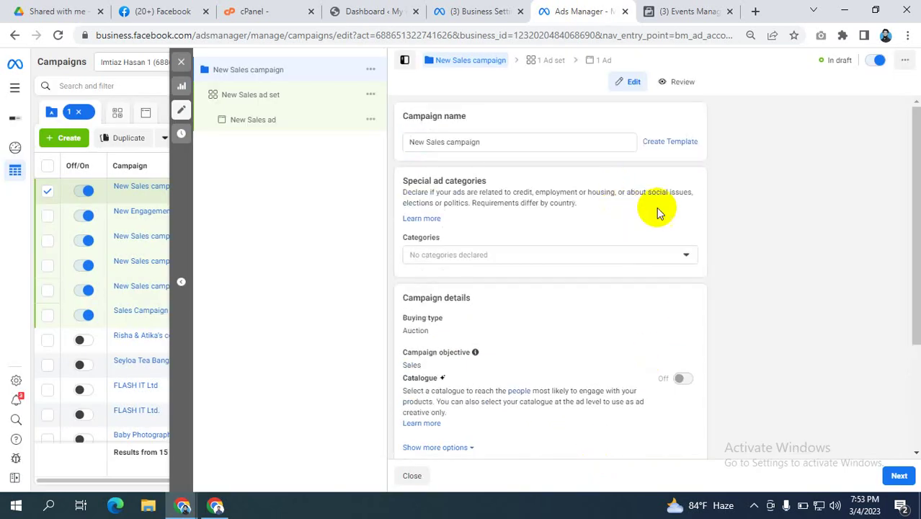
Step: Turn on Advantage campaign budget at $20.00 daily and continue to the ad set
{"action": "scroll", "coordinate": [671, 211], "scroll_direction": "down", "scroll_amount": 2}
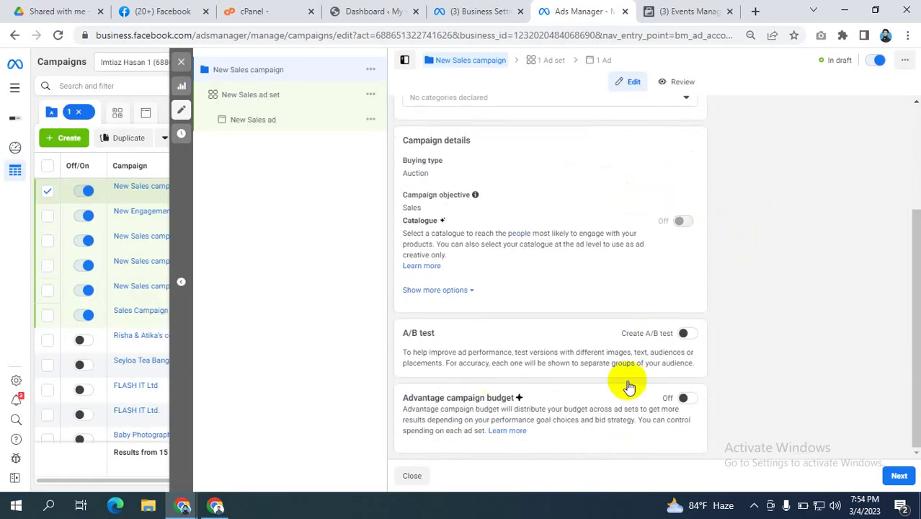
{"action": "left_click", "coordinate": [691, 398]}
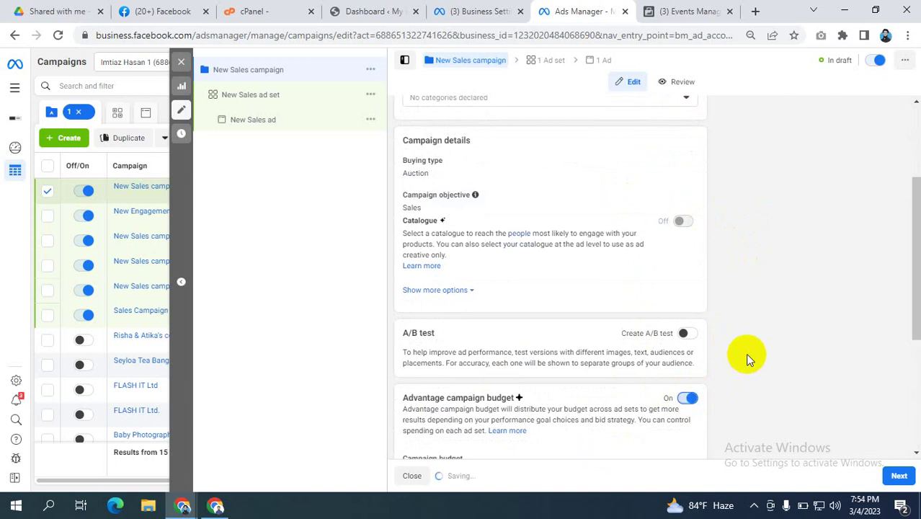
{"action": "scroll", "coordinate": [747, 358], "scroll_direction": "down", "scroll_amount": 3}
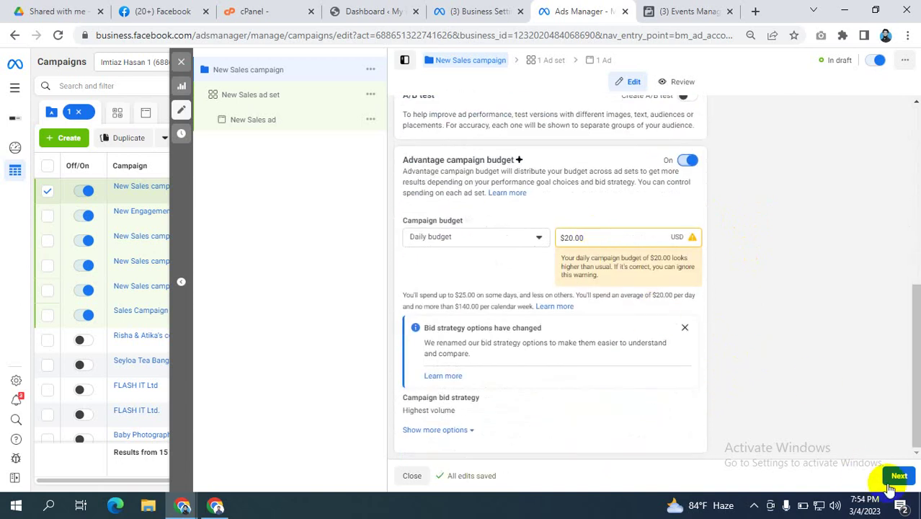
{"action": "left_click", "coordinate": [892, 482]}
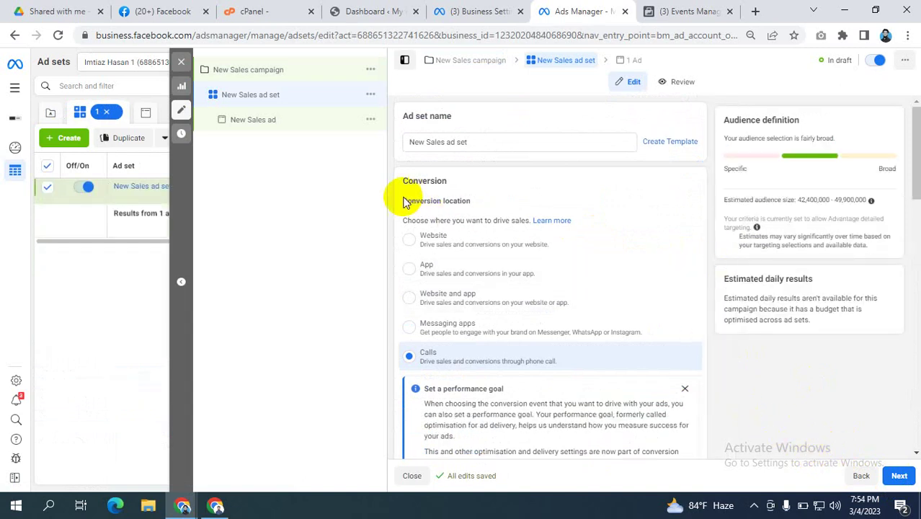
Step: Set the ad set's conversion location to Website
{"action": "left_click_drag", "start_coordinate": [403, 202], "coordinate": [480, 205]}
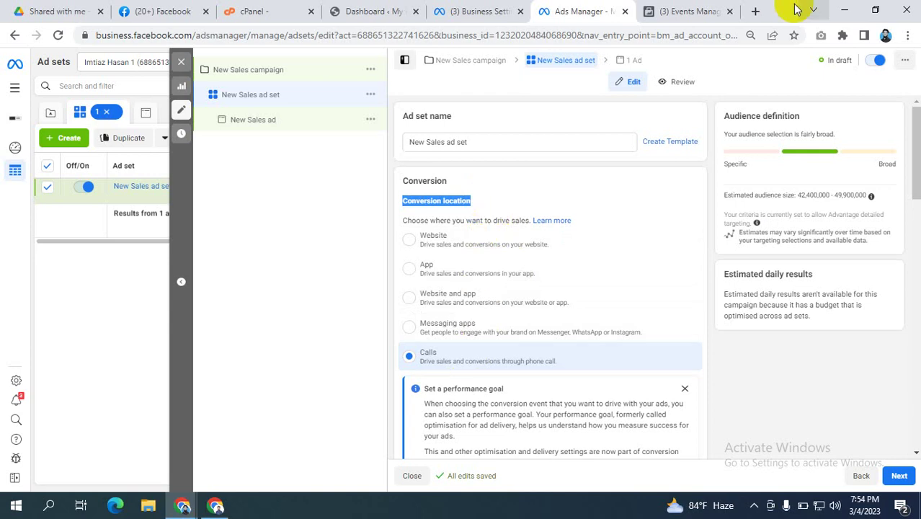
{"action": "left_click", "coordinate": [411, 242]}
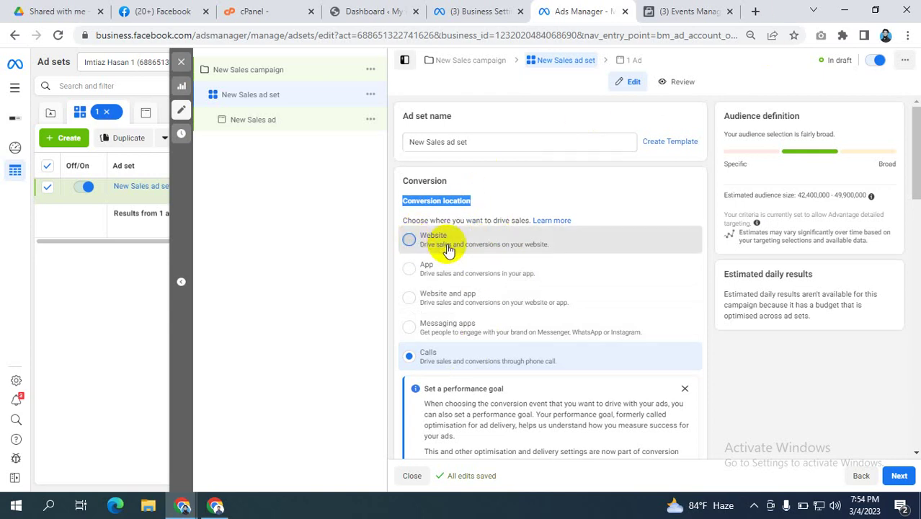
{"action": "left_click", "coordinate": [448, 249]}
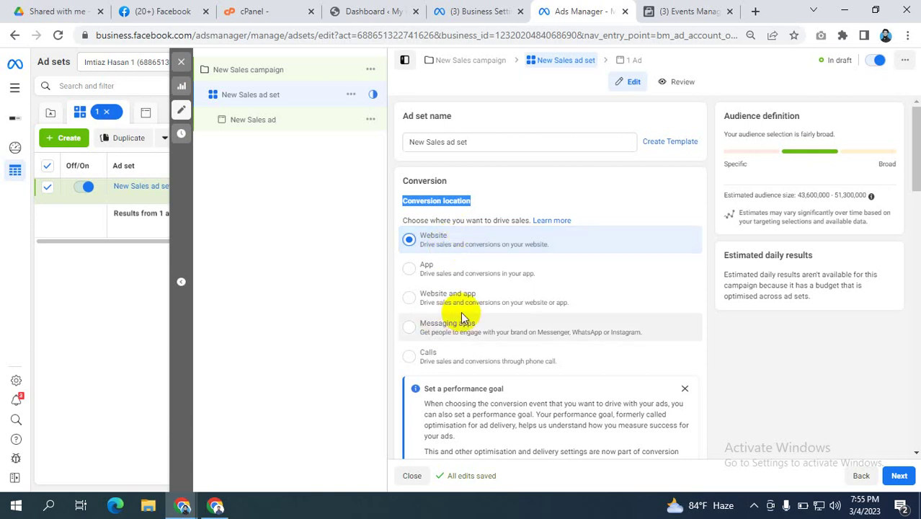
{"action": "scroll", "coordinate": [465, 317], "scroll_direction": "down", "scroll_amount": 2}
{"action": "scroll", "coordinate": [764, 261], "scroll_direction": "down", "scroll_amount": 1}
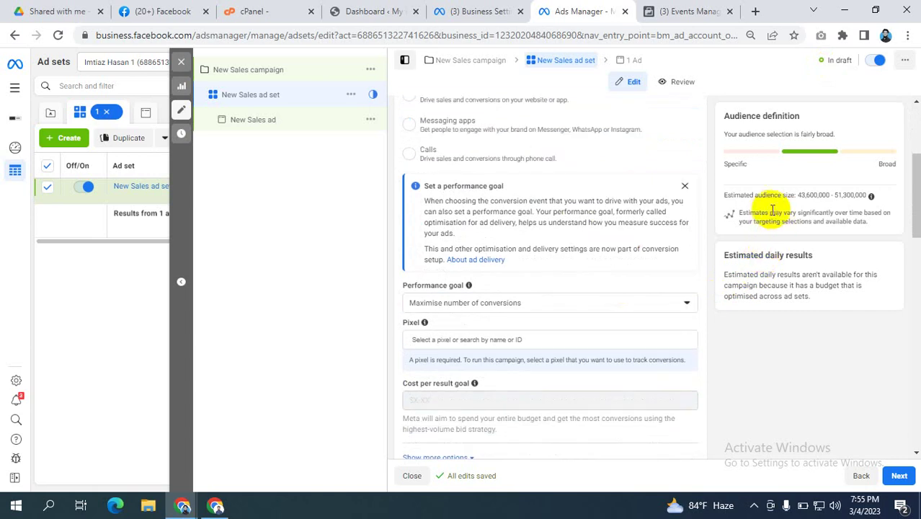
{"action": "scroll", "coordinate": [769, 209], "scroll_direction": "up", "scroll_amount": 1}
{"action": "scroll", "coordinate": [769, 209], "scroll_direction": "down", "scroll_amount": 3}
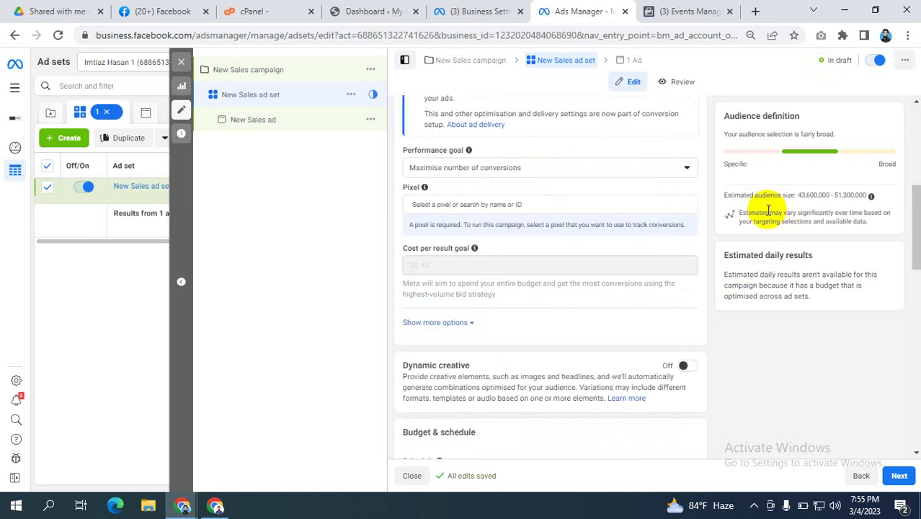
Step: Pick the first listed pixel to track the ad set's conversions
{"action": "left_click", "coordinate": [460, 204]}
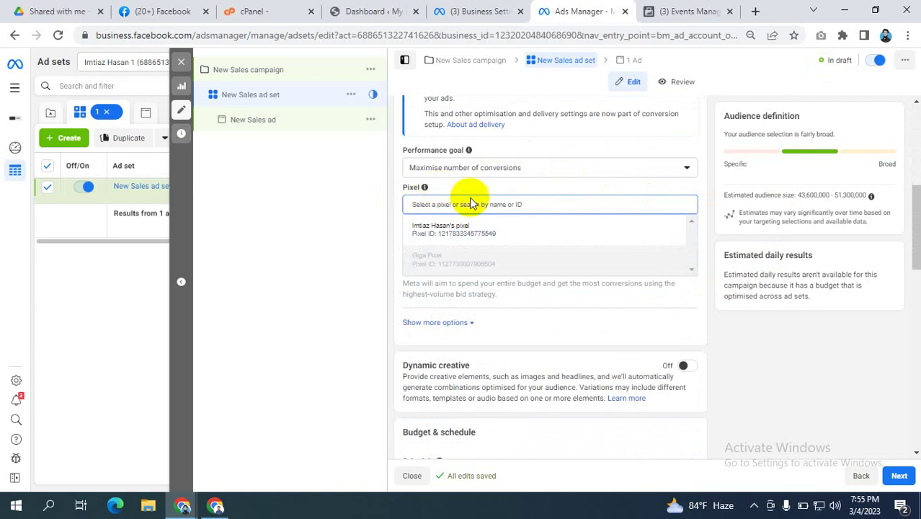
{"action": "left_click", "coordinate": [361, 200]}
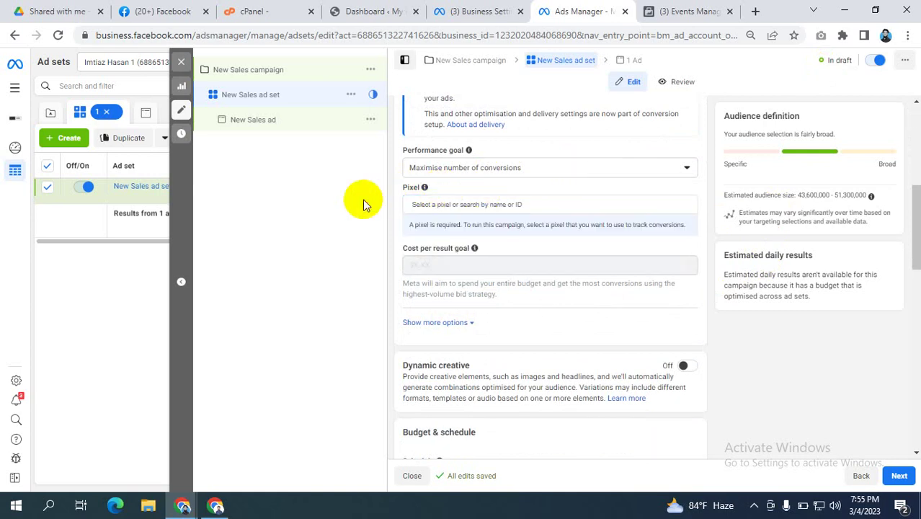
{"action": "left_click", "coordinate": [567, 173]}
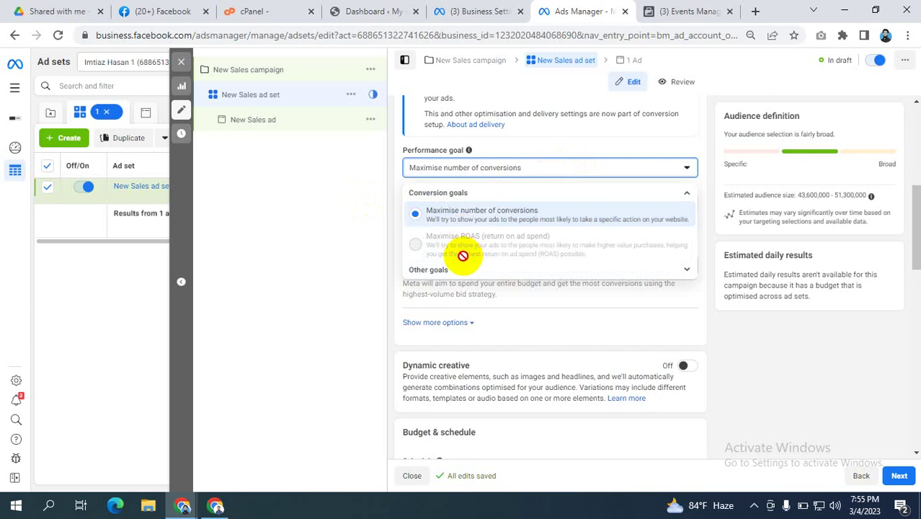
{"action": "left_click", "coordinate": [353, 191]}
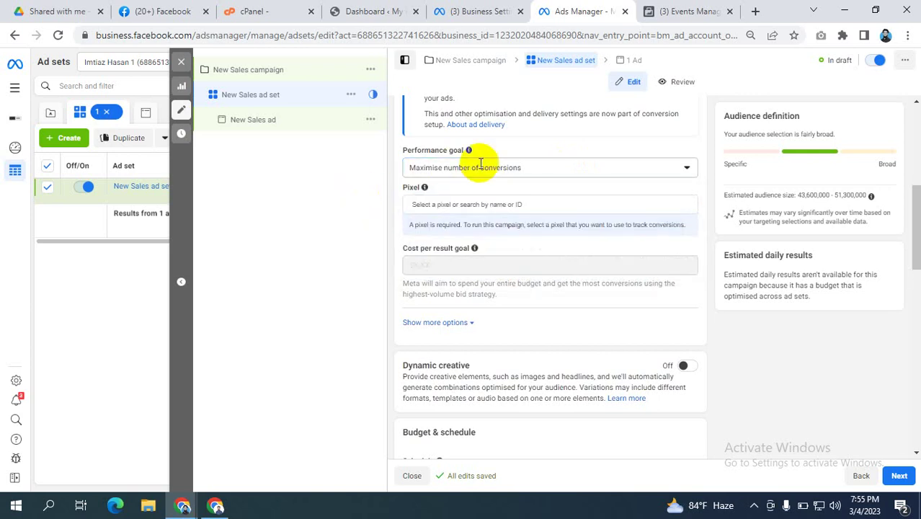
{"action": "left_click", "coordinate": [459, 204]}
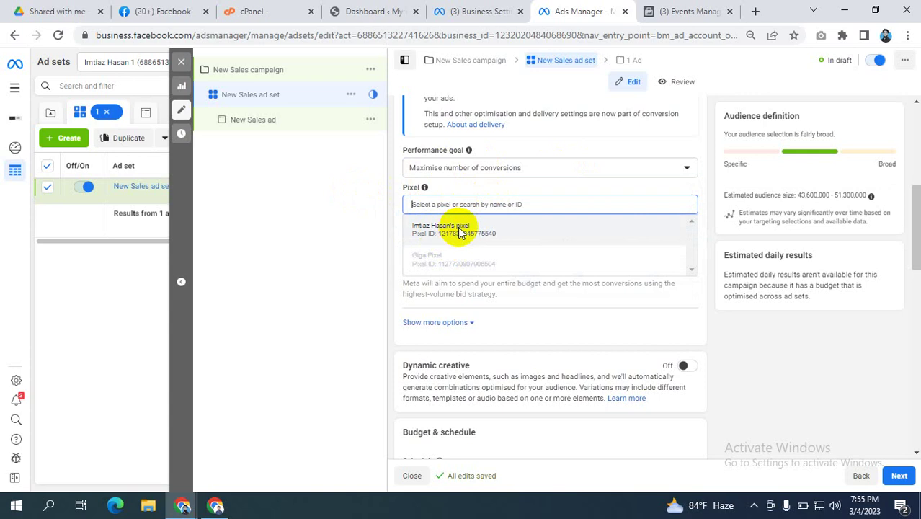
{"action": "left_click", "coordinate": [459, 229]}
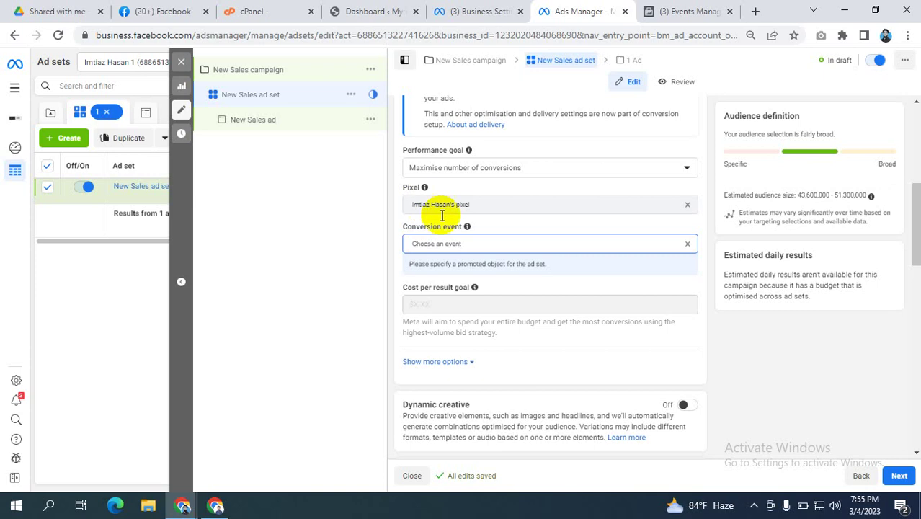
Step: Clear the chosen pixel from the ad set and switch back to Business Settings
{"action": "left_click", "coordinate": [441, 242]}
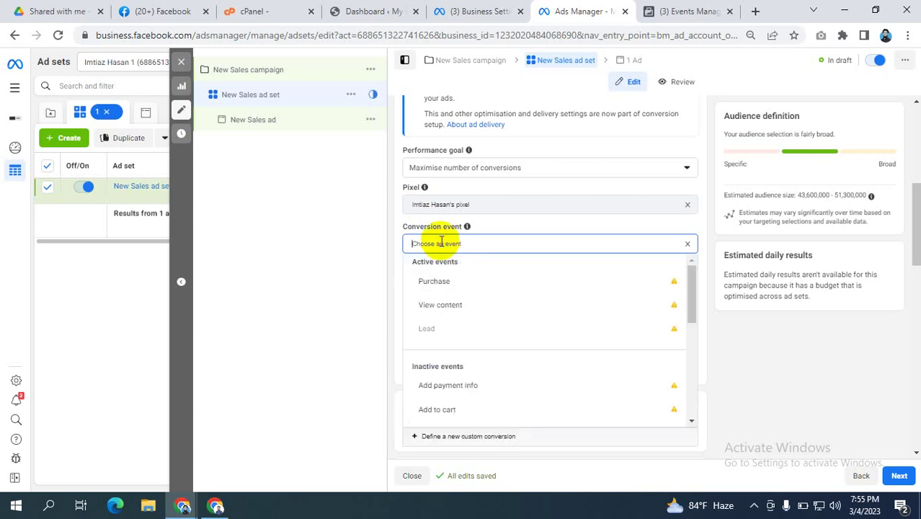
{"action": "left_click", "coordinate": [390, 232]}
{"action": "triple_click", "coordinate": [496, 203]}
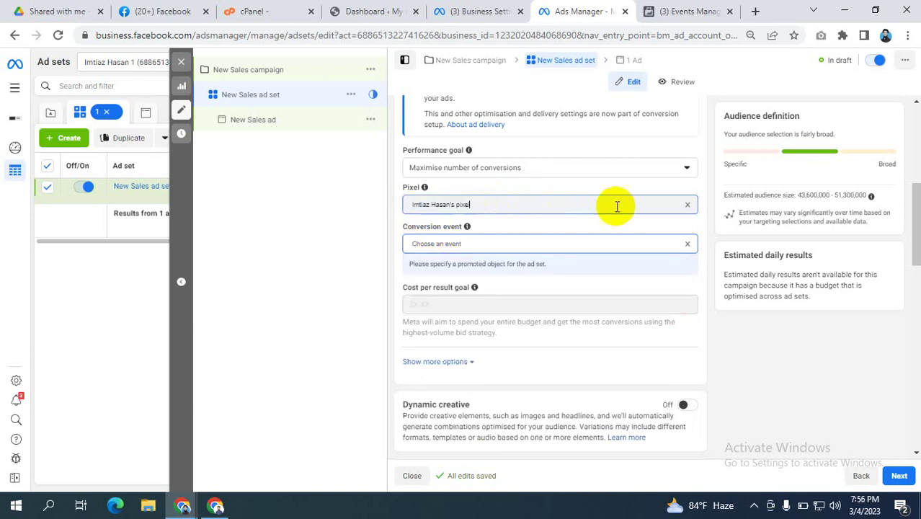
{"action": "left_click", "coordinate": [688, 207]}
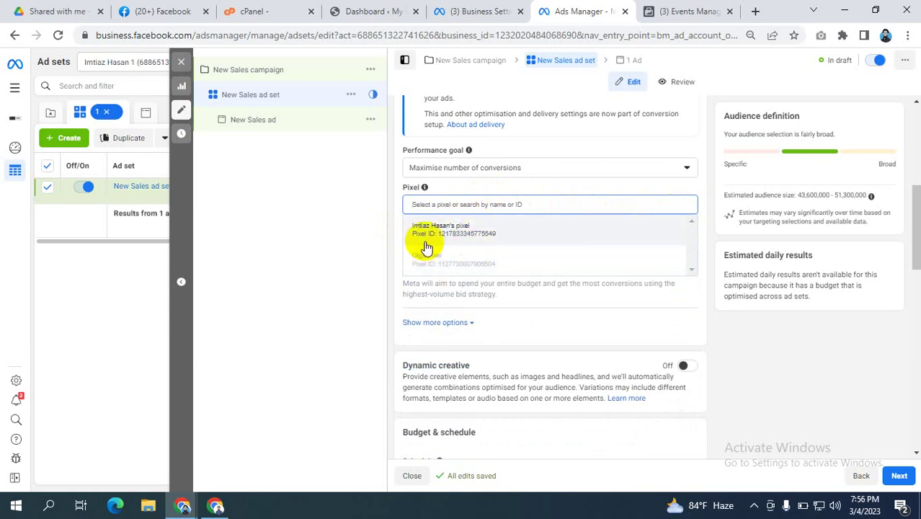
{"action": "left_click", "coordinate": [480, 11]}
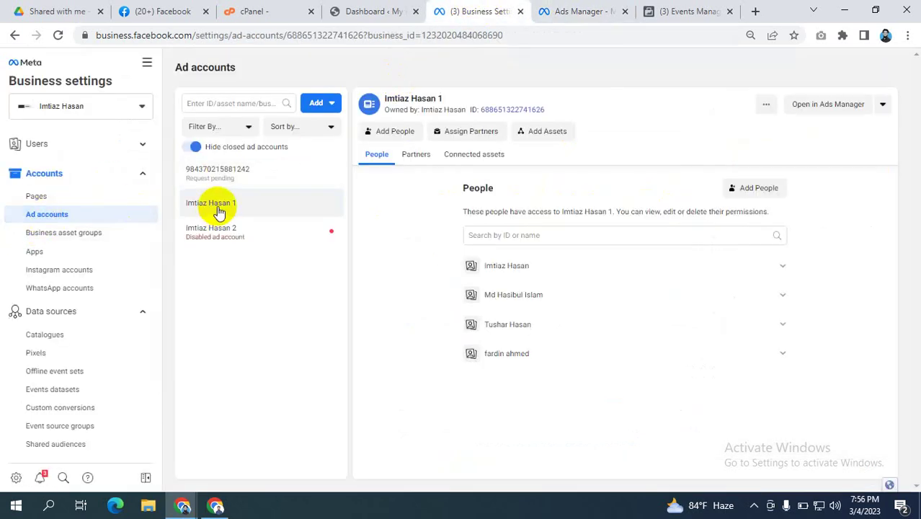
Step: Show the business's Pixels list, checking the ad set editor's pixel help
{"action": "scroll", "coordinate": [58, 324], "scroll_direction": "down", "scroll_amount": 3}
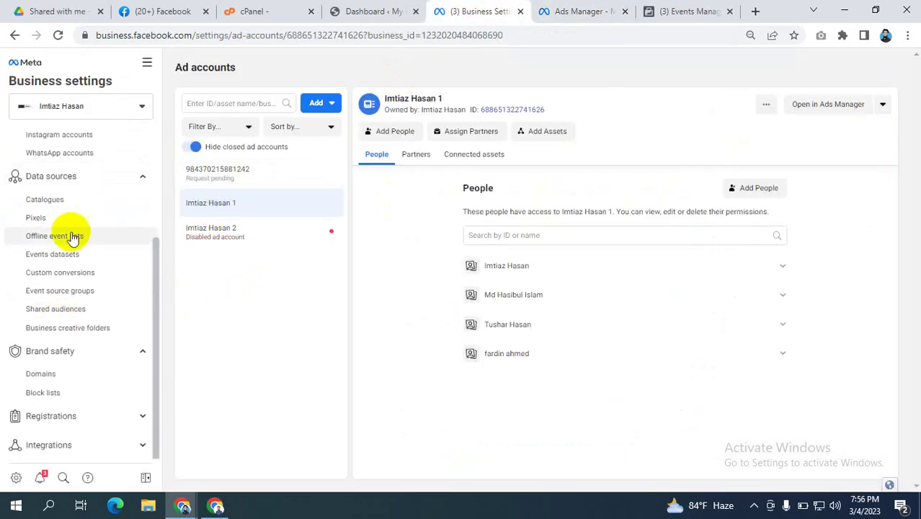
{"action": "left_click", "coordinate": [43, 217]}
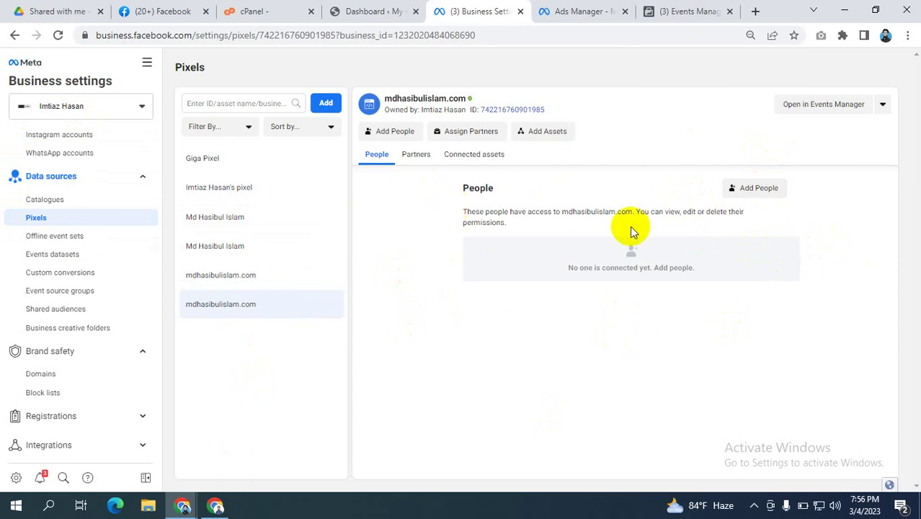
{"action": "left_click", "coordinate": [569, 10]}
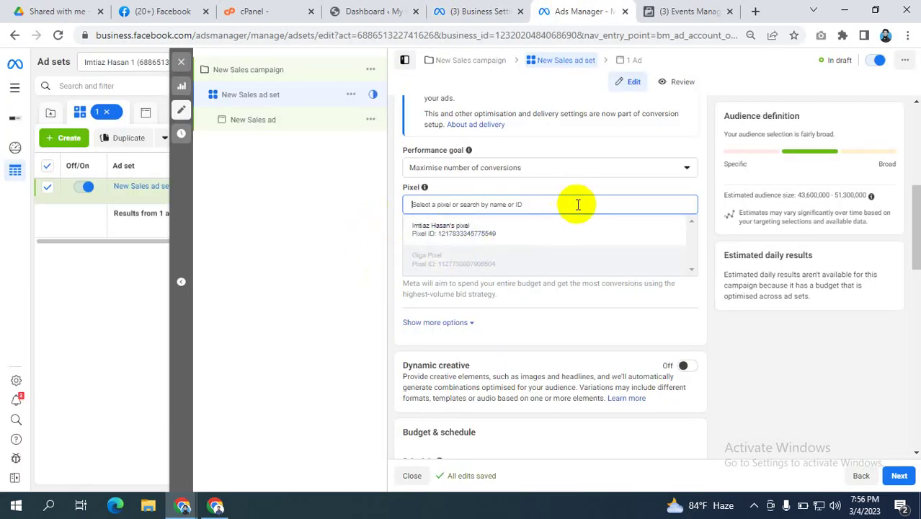
{"action": "left_click", "coordinate": [424, 186]}
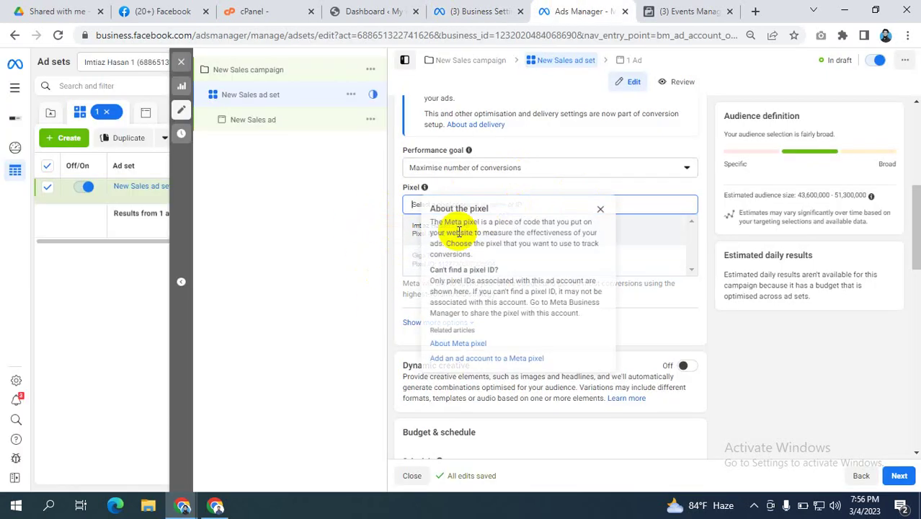
{"action": "left_click", "coordinate": [472, 11]}
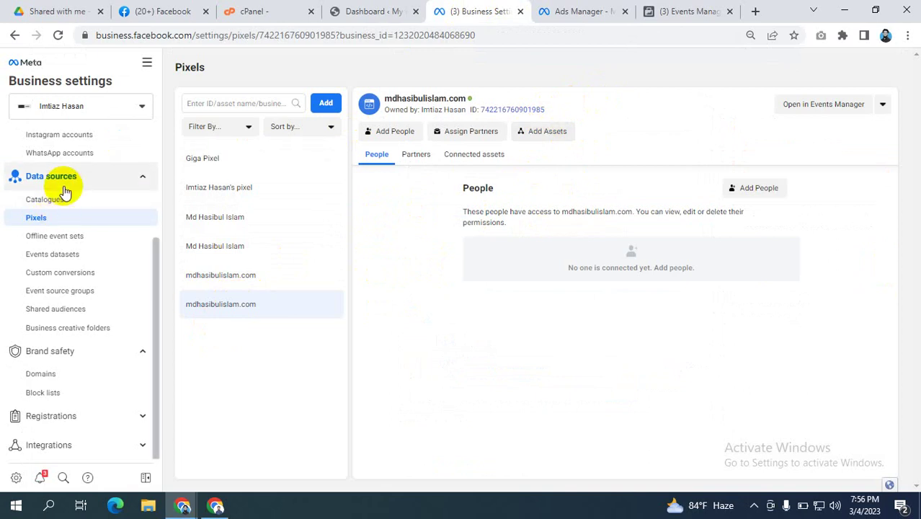
Step: Return to the Pixels list to view the mdhasibulislam.com pixel's People page
{"action": "scroll", "coordinate": [62, 186], "scroll_direction": "up", "scroll_amount": 2}
{"action": "left_click", "coordinate": [577, 10]}
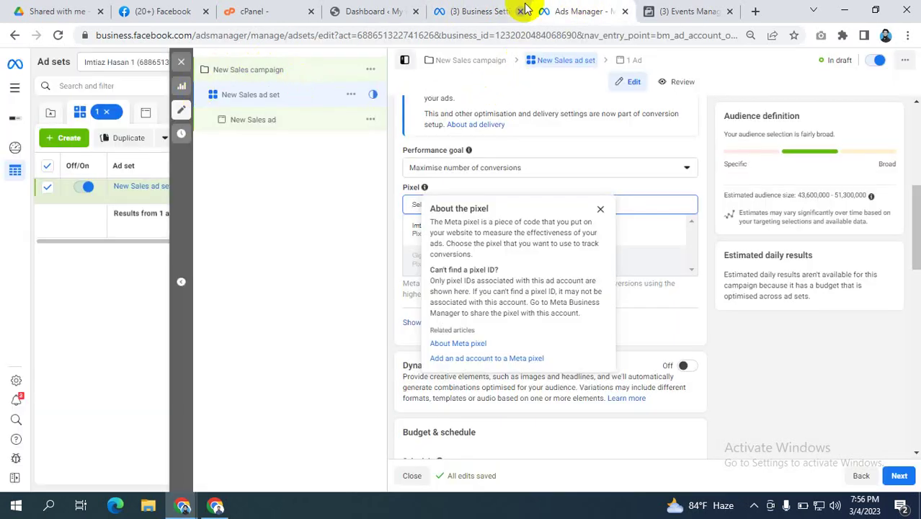
{"action": "left_click", "coordinate": [479, 11]}
{"action": "left_click", "coordinate": [56, 217]}
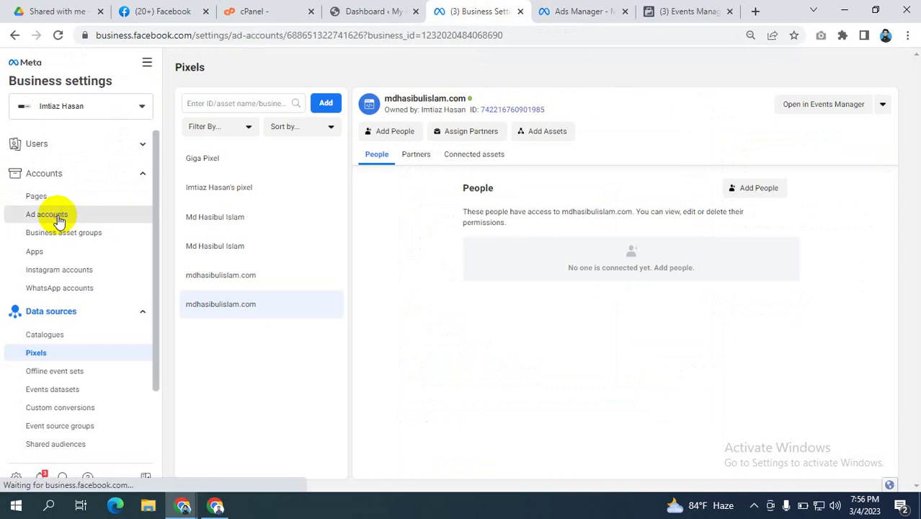
{"action": "scroll", "coordinate": [50, 332], "scroll_direction": "down", "scroll_amount": 3}
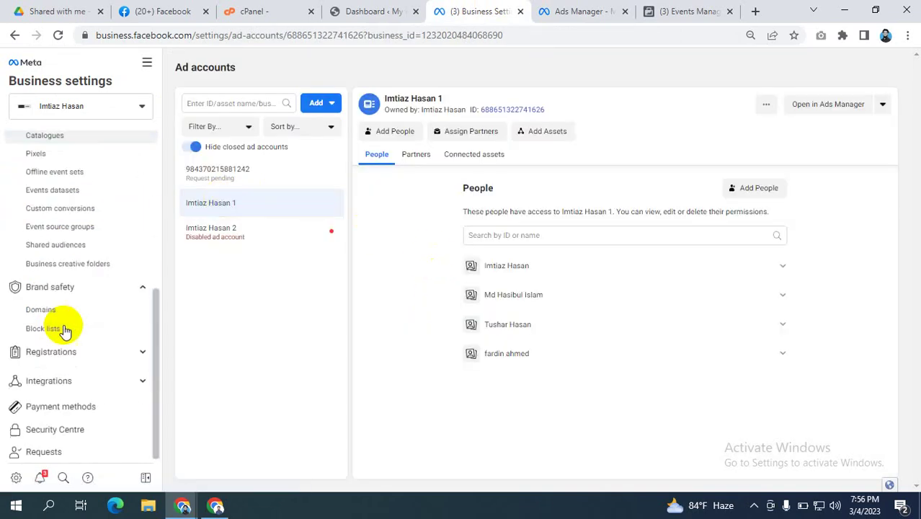
{"action": "scroll", "coordinate": [40, 286], "scroll_direction": "up", "scroll_amount": 2}
{"action": "left_click", "coordinate": [38, 286]}
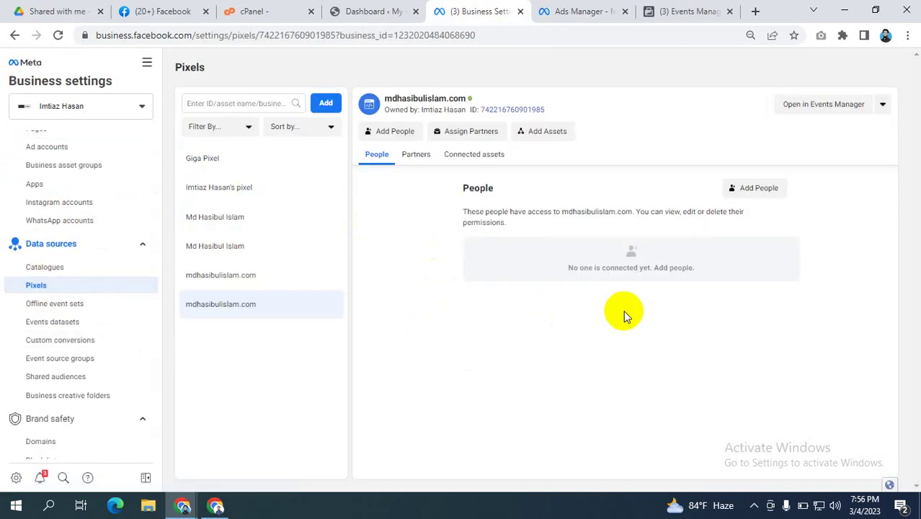
Step: Add the campaign's ad account as an asset of the mdhasibulislam.com pixel, then return to the ad set editor
{"action": "left_click", "coordinate": [547, 130]}
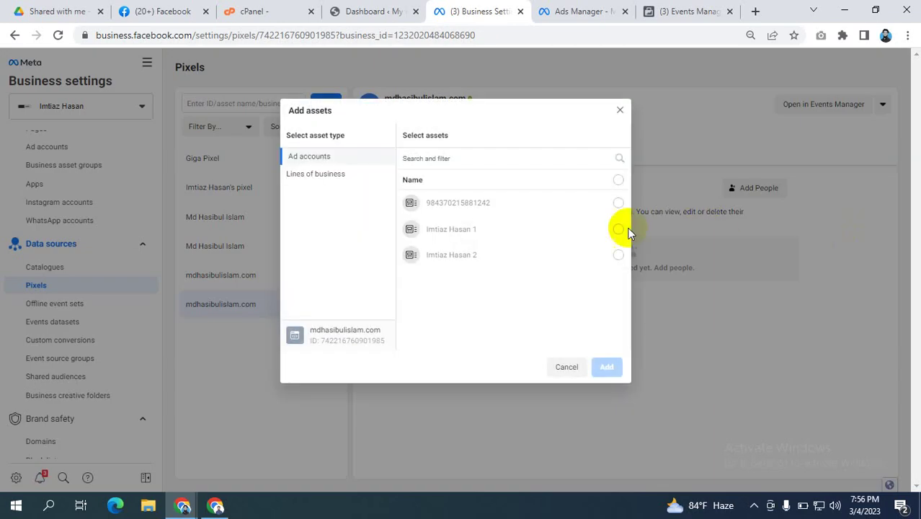
{"action": "left_click", "coordinate": [594, 228]}
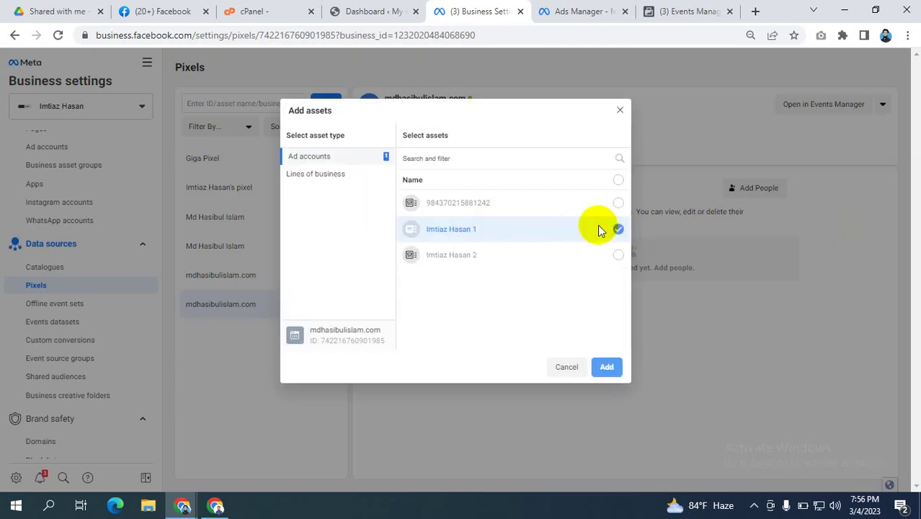
{"action": "left_click", "coordinate": [608, 367]}
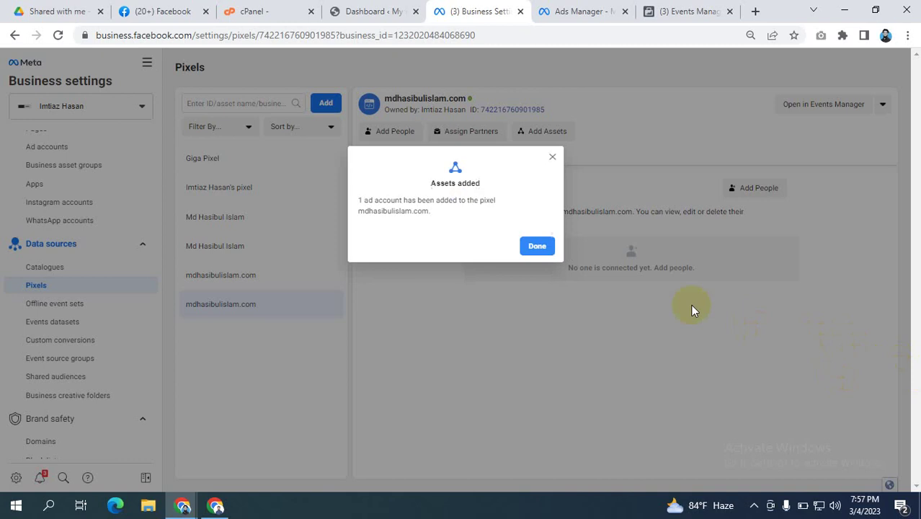
{"action": "left_click", "coordinate": [545, 250]}
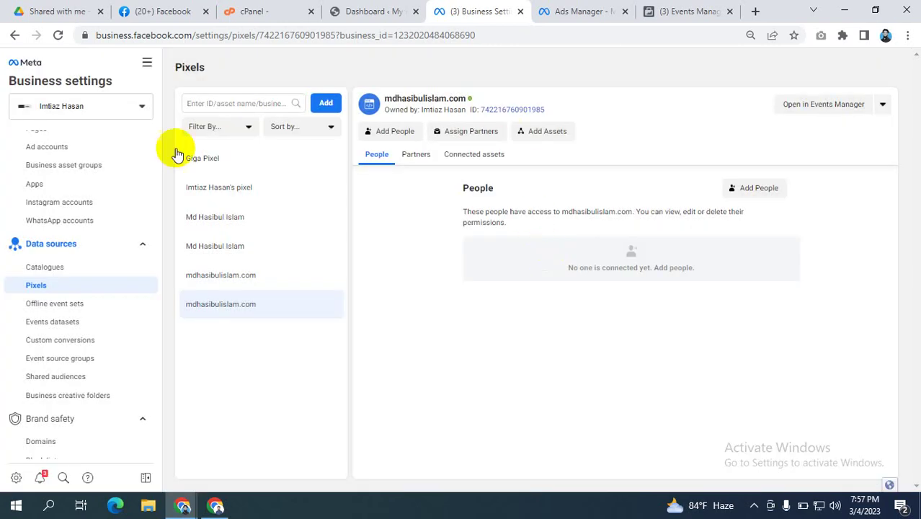
{"action": "left_click", "coordinate": [572, 11]}
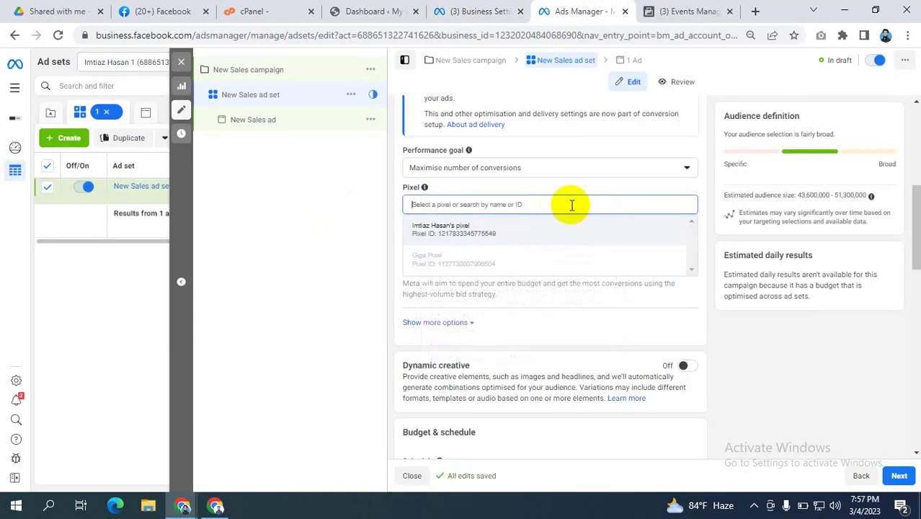
Step: Reload the ad set editor and pick mdhasibulislam.com from the Pixel dropdown
{"action": "left_click", "coordinate": [58, 34]}
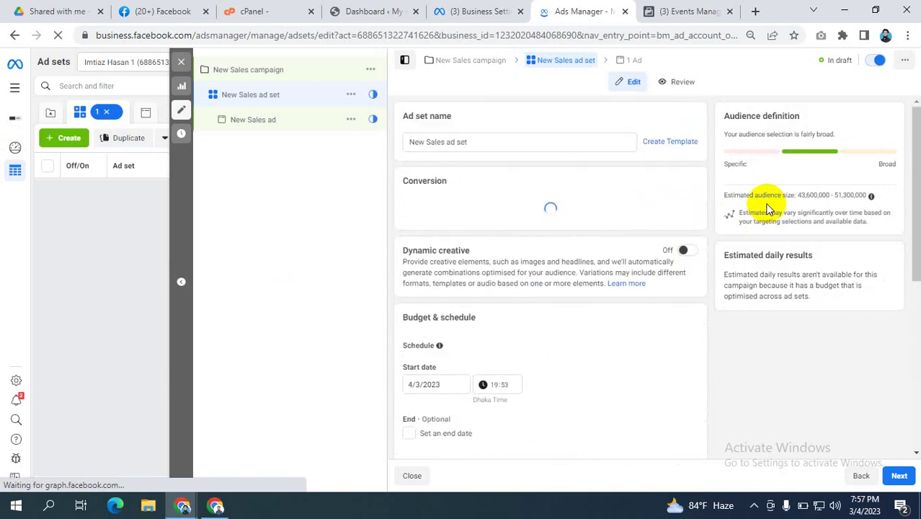
{"action": "scroll", "coordinate": [762, 216], "scroll_direction": "down", "scroll_amount": 3}
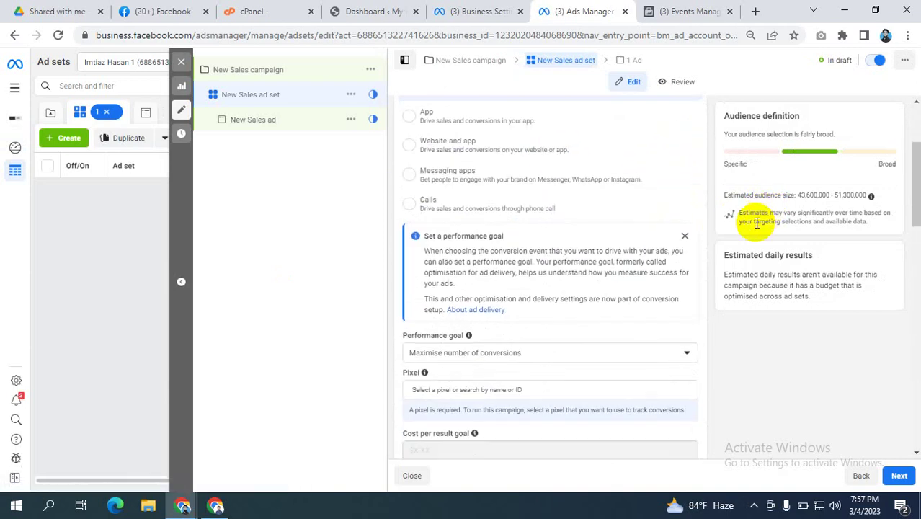
{"action": "scroll", "coordinate": [753, 217], "scroll_direction": "down", "scroll_amount": 3}
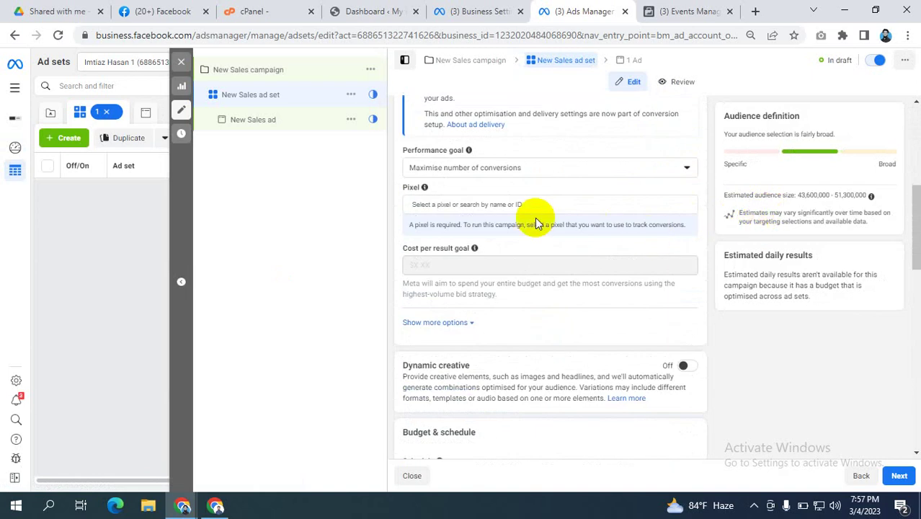
{"action": "left_click", "coordinate": [490, 201]}
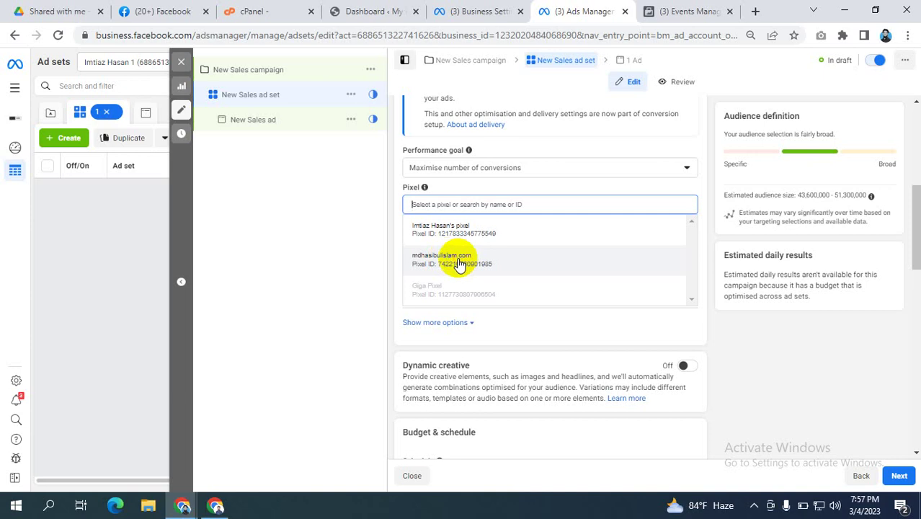
{"action": "left_click", "coordinate": [460, 260]}
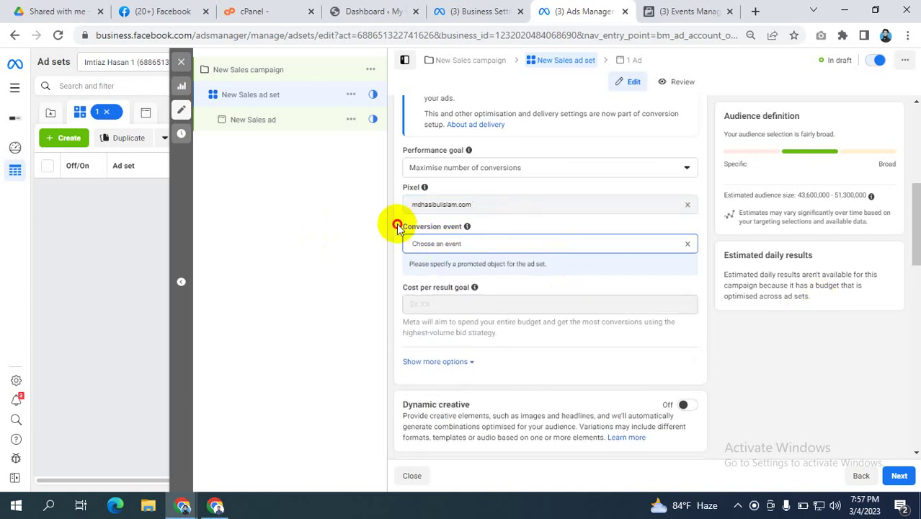
Step: Select Purchase as the ad set's conversion event
{"action": "left_click_drag", "start_coordinate": [399, 226], "coordinate": [447, 228]}
{"action": "left_click", "coordinate": [431, 228]}
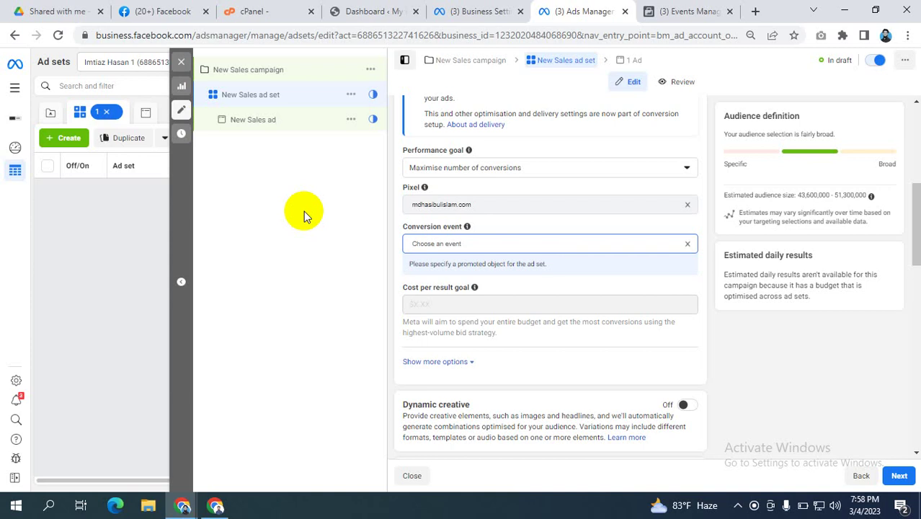
{"action": "left_click", "coordinate": [456, 243]}
{"action": "scroll", "coordinate": [461, 364], "scroll_direction": "down", "scroll_amount": 2}
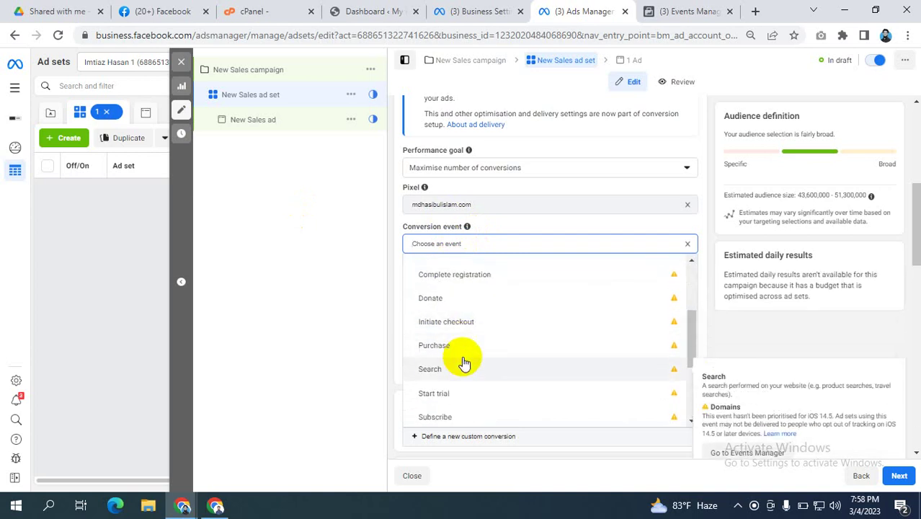
{"action": "left_click", "coordinate": [435, 346]}
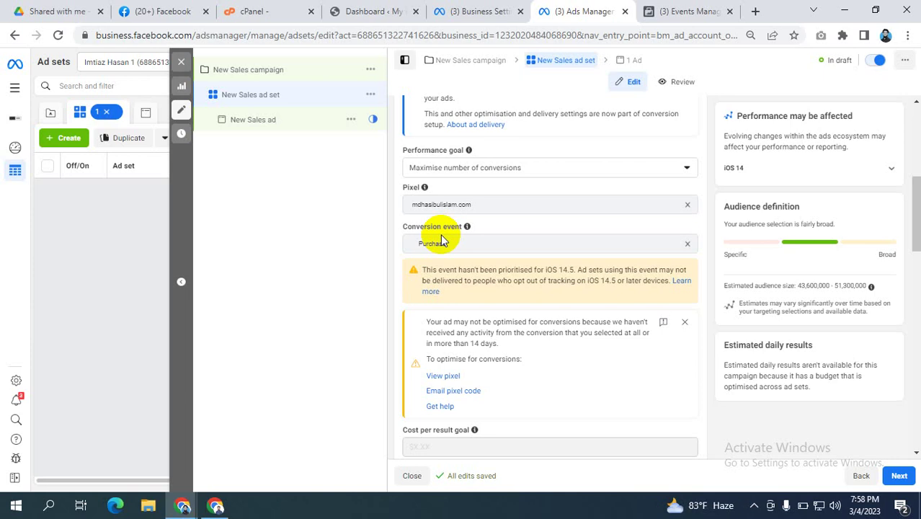
Step: Clear Purchase, browse the remaining events, and view the pixel's events in Events Manager
{"action": "left_click", "coordinate": [670, 245]}
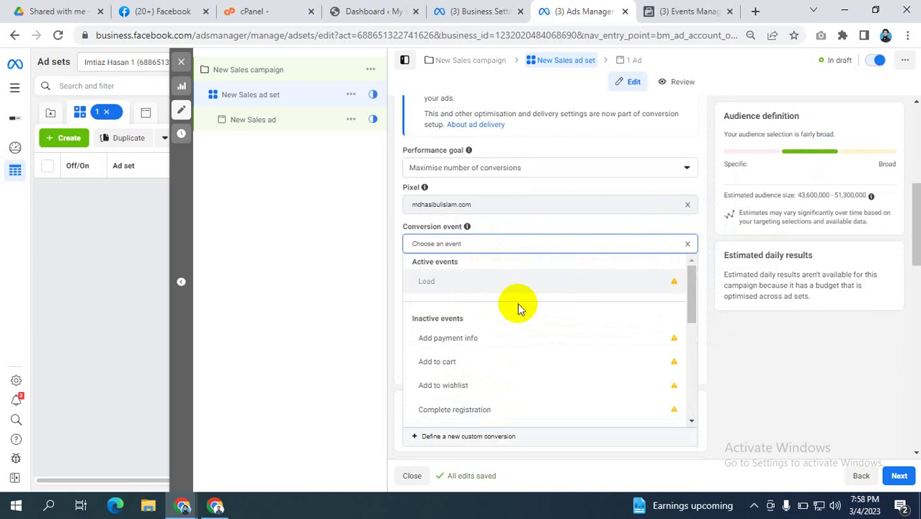
{"action": "scroll", "coordinate": [508, 308], "scroll_direction": "down", "scroll_amount": 1}
{"action": "scroll", "coordinate": [507, 312], "scroll_direction": "down", "scroll_amount": 2}
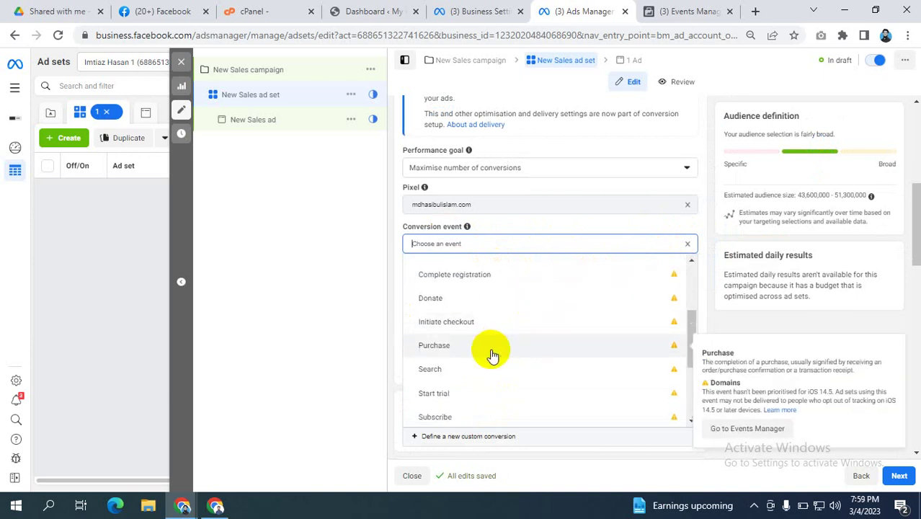
{"action": "scroll", "coordinate": [486, 347], "scroll_direction": "down", "scroll_amount": 1}
{"action": "scroll", "coordinate": [487, 348], "scroll_direction": "up", "scroll_amount": 4}
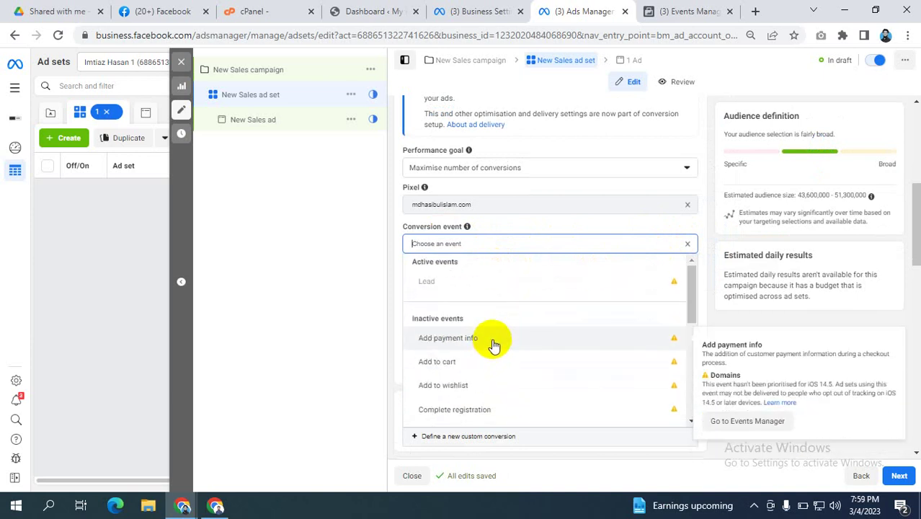
{"action": "scroll", "coordinate": [493, 341], "scroll_direction": "down", "scroll_amount": 2}
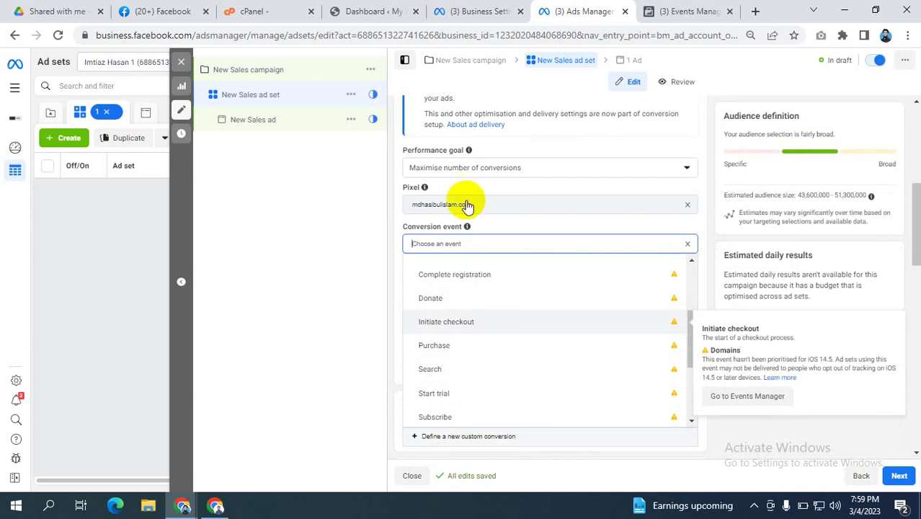
{"action": "left_click", "coordinate": [681, 11]}
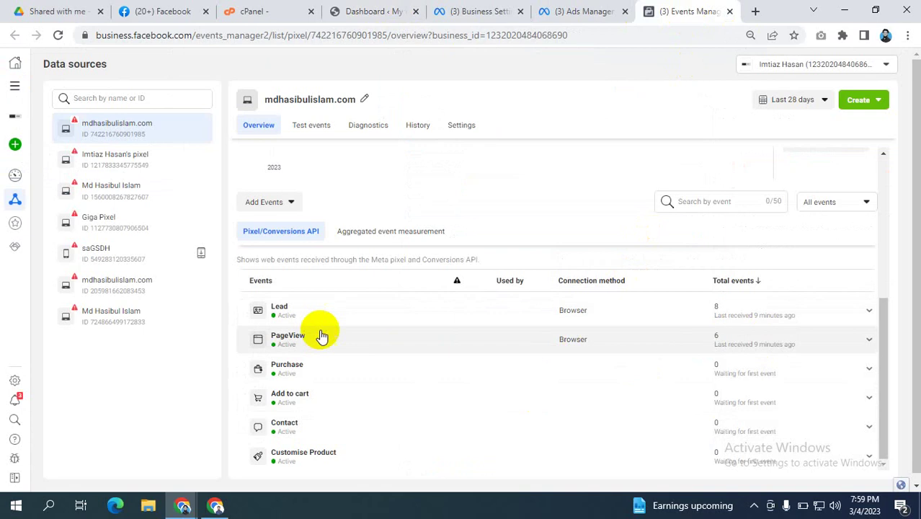
Step: Switch back to the Ads Manager tab showing the ad set's conversion settings
{"action": "left_click", "coordinate": [595, 8]}
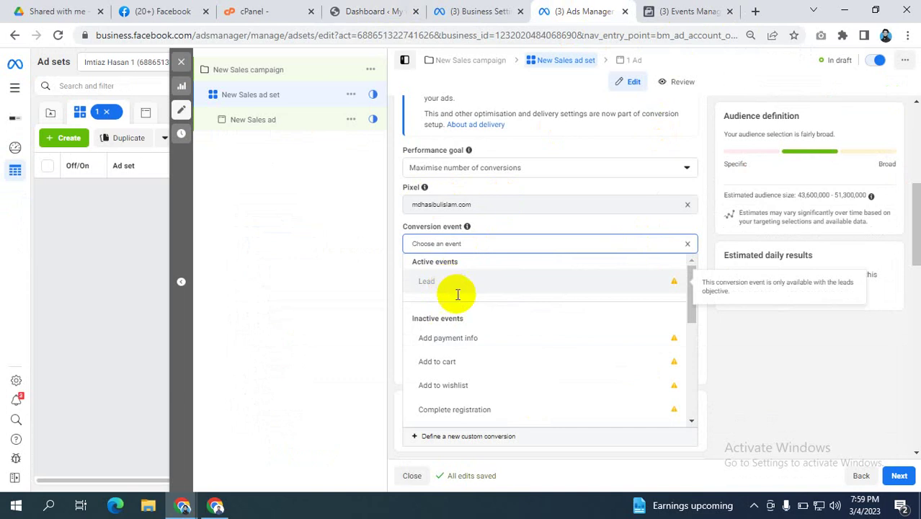
Step: Clear Purchase from the Conversion event field, then scroll back up to Conversion location
{"action": "scroll", "coordinate": [456, 354], "scroll_direction": "down", "scroll_amount": 2}
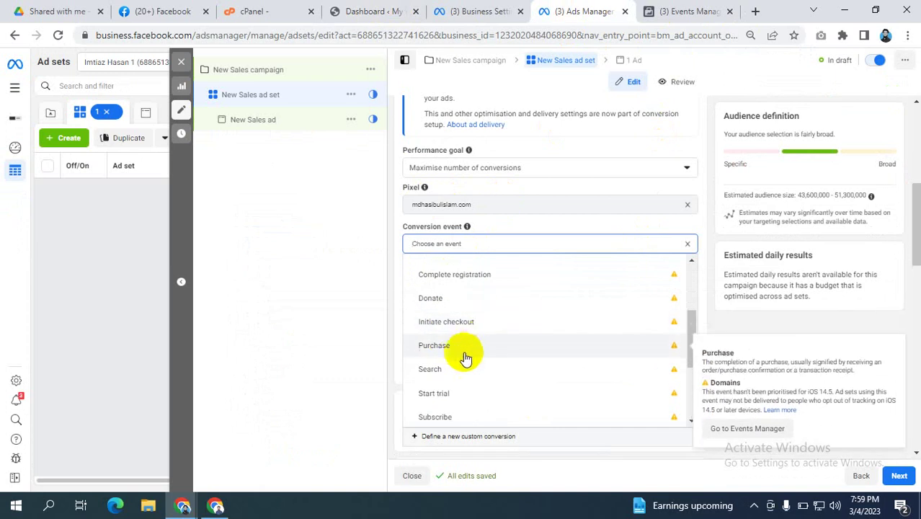
{"action": "left_click", "coordinate": [453, 347]}
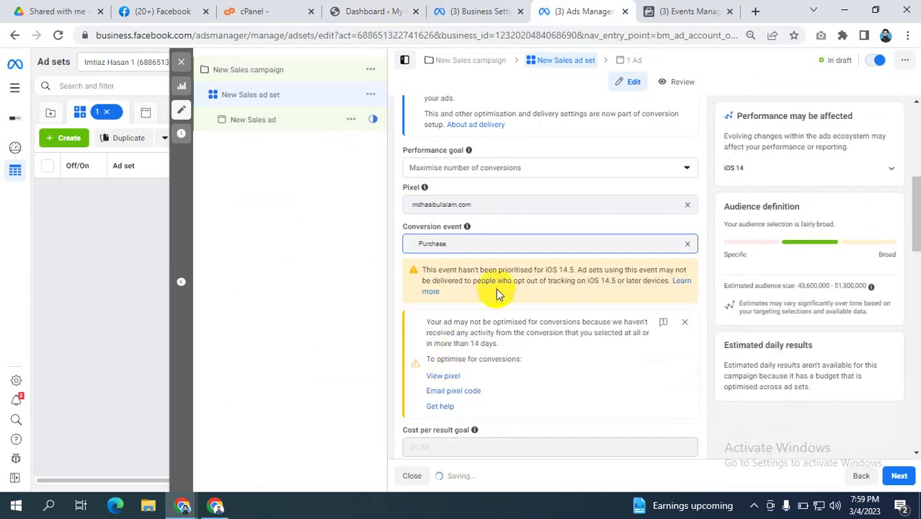
{"action": "left_click", "coordinate": [502, 245]}
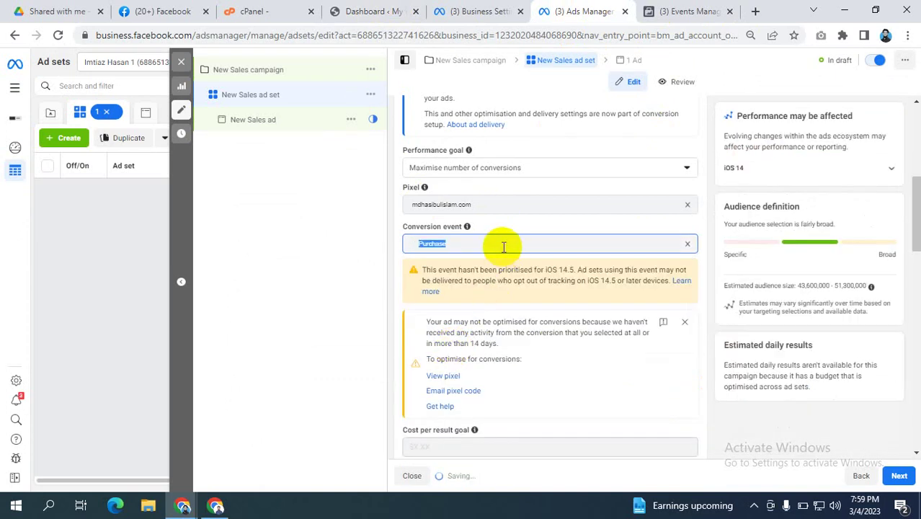
{"action": "left_click", "coordinate": [687, 243]}
{"action": "left_click", "coordinate": [609, 242]}
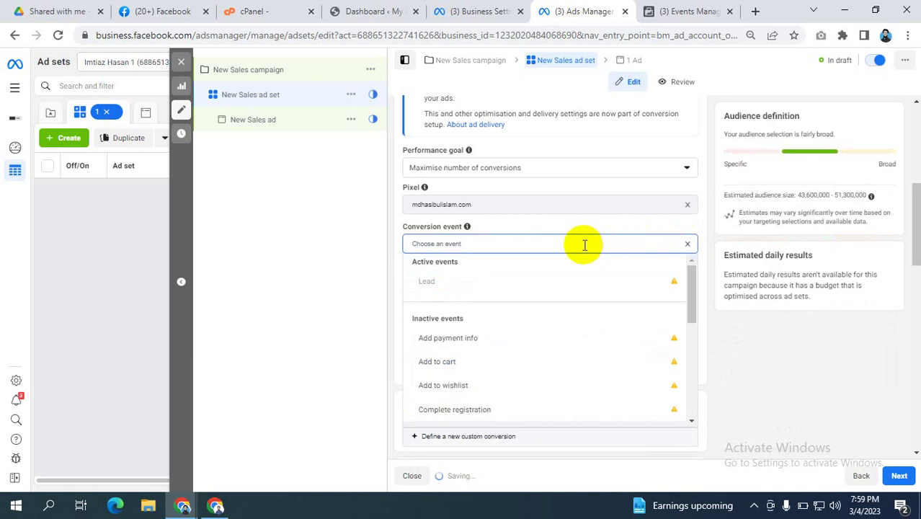
{"action": "scroll", "coordinate": [479, 317], "scroll_direction": "up", "scroll_amount": 3}
{"action": "scroll", "coordinate": [573, 281], "scroll_direction": "down", "scroll_amount": 3}
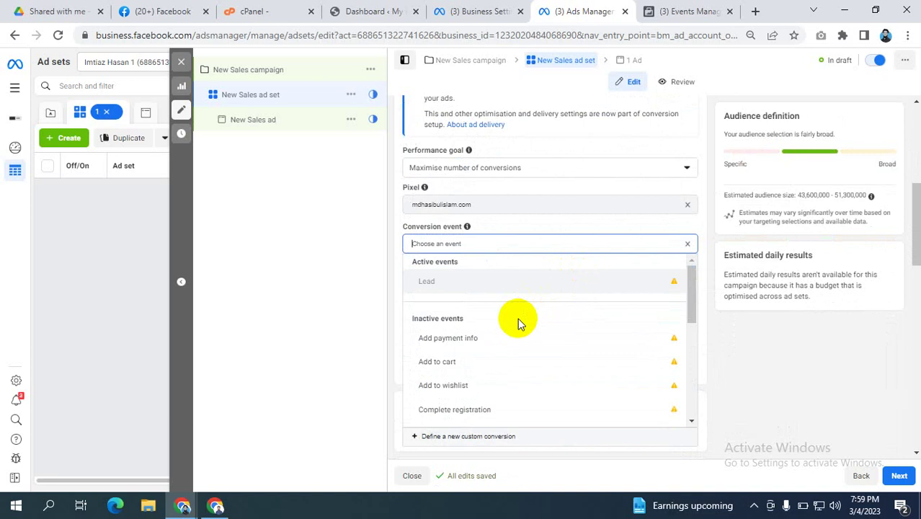
{"action": "scroll", "coordinate": [730, 209], "scroll_direction": "up", "scroll_amount": 3}
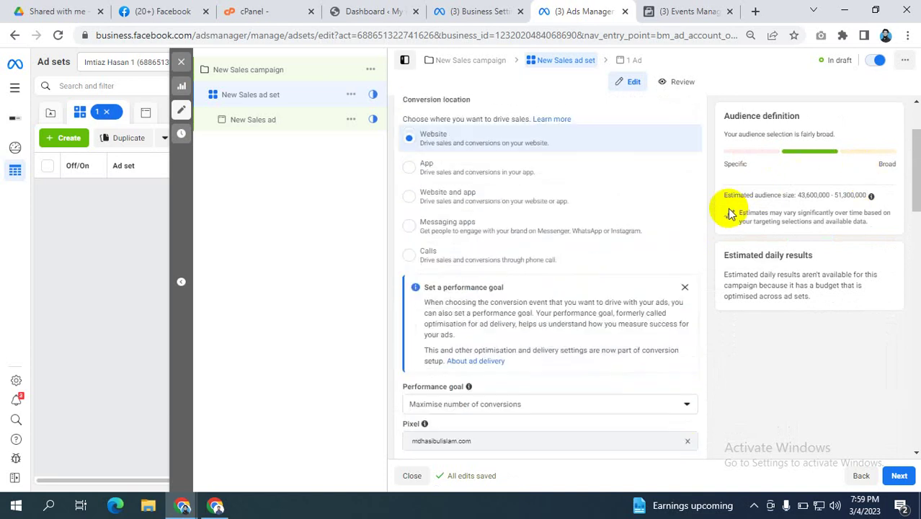
{"action": "scroll", "coordinate": [729, 213], "scroll_direction": "up", "scroll_amount": 2}
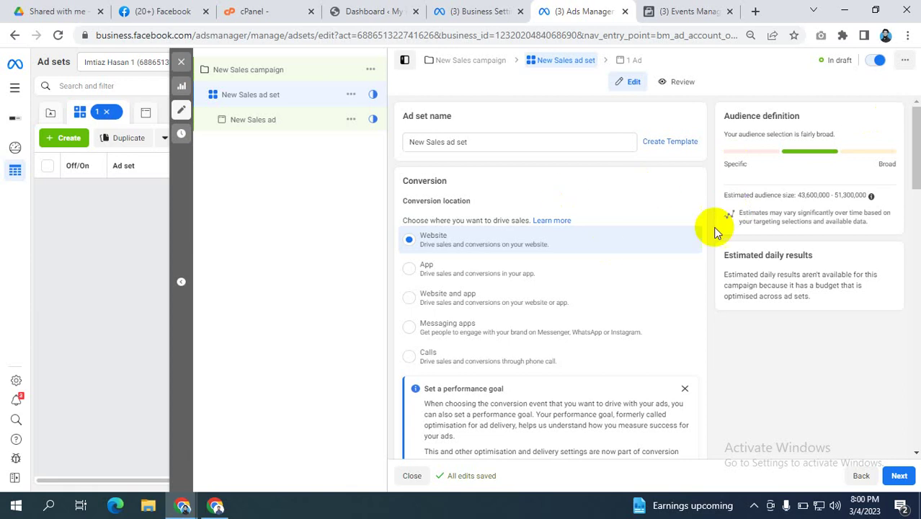
Step: Scroll through the active and inactive events and select Add to cart as the conversion event
{"action": "scroll", "coordinate": [717, 220], "scroll_direction": "down", "scroll_amount": 3}
{"action": "scroll", "coordinate": [710, 216], "scroll_direction": "down", "scroll_amount": 2}
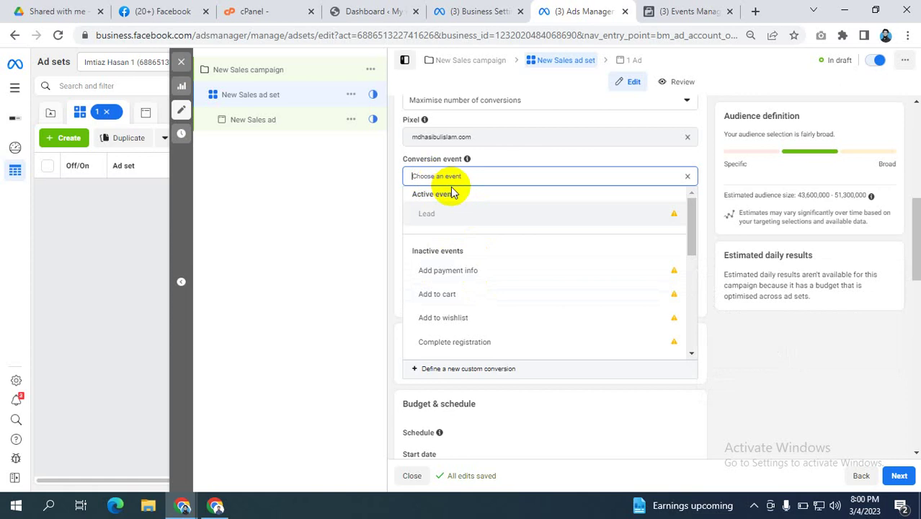
{"action": "scroll", "coordinate": [469, 288], "scroll_direction": "down", "scroll_amount": 3}
{"action": "scroll", "coordinate": [469, 287], "scroll_direction": "down", "scroll_amount": 1}
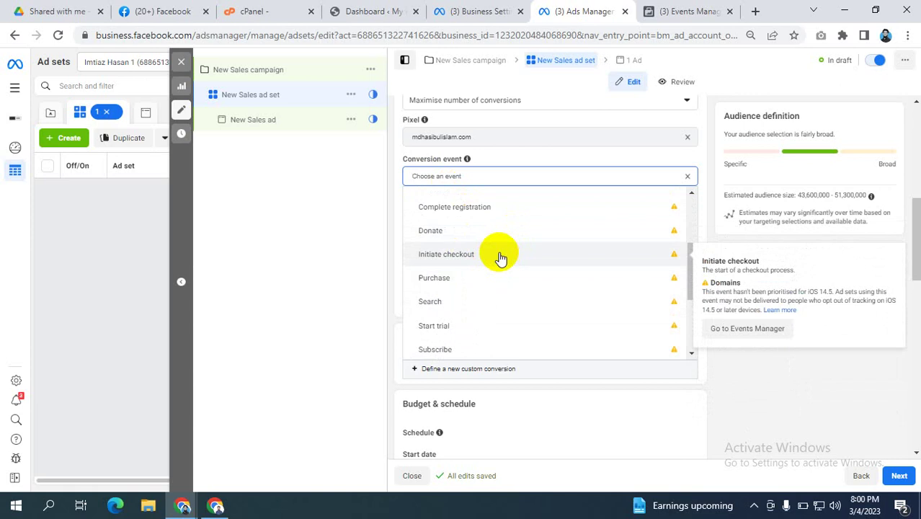
{"action": "scroll", "coordinate": [501, 258], "scroll_direction": "down", "scroll_amount": 5}
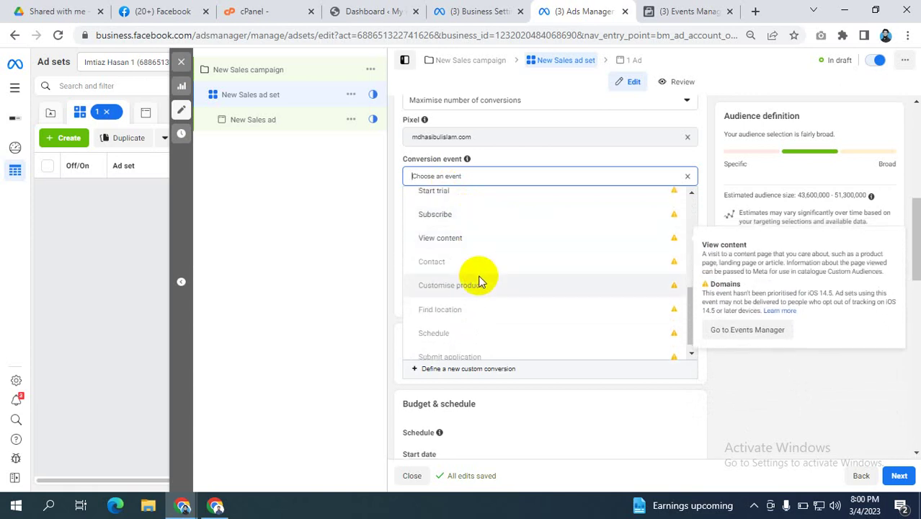
{"action": "scroll", "coordinate": [477, 281], "scroll_direction": "up", "scroll_amount": 2}
{"action": "scroll", "coordinate": [529, 250], "scroll_direction": "down", "scroll_amount": 2}
{"action": "scroll", "coordinate": [528, 243], "scroll_direction": "down", "scroll_amount": 3}
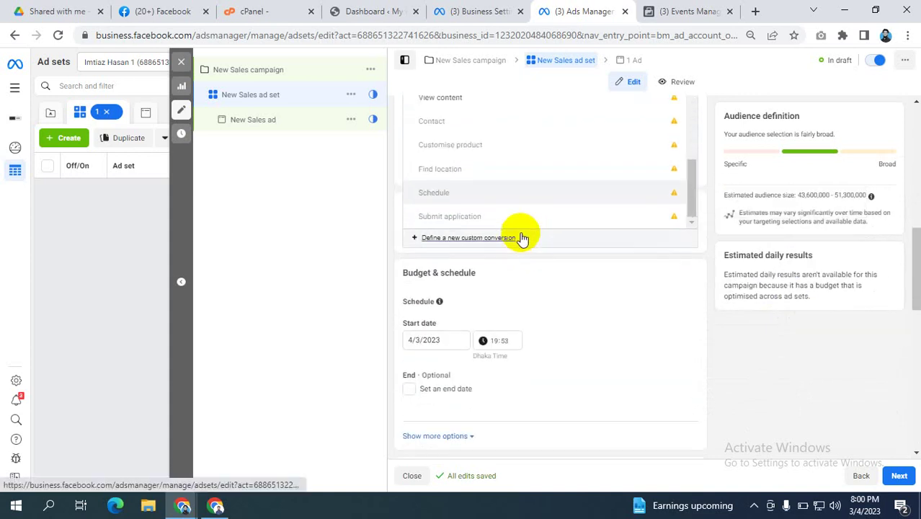
{"action": "scroll", "coordinate": [504, 281], "scroll_direction": "up", "scroll_amount": 5}
{"action": "scroll", "coordinate": [487, 306], "scroll_direction": "up", "scroll_amount": 4}
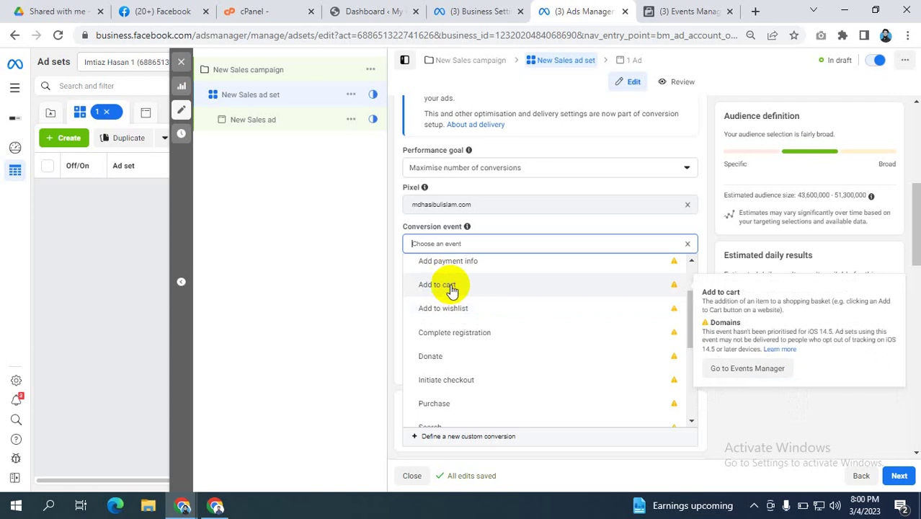
{"action": "key", "text": "Return"}
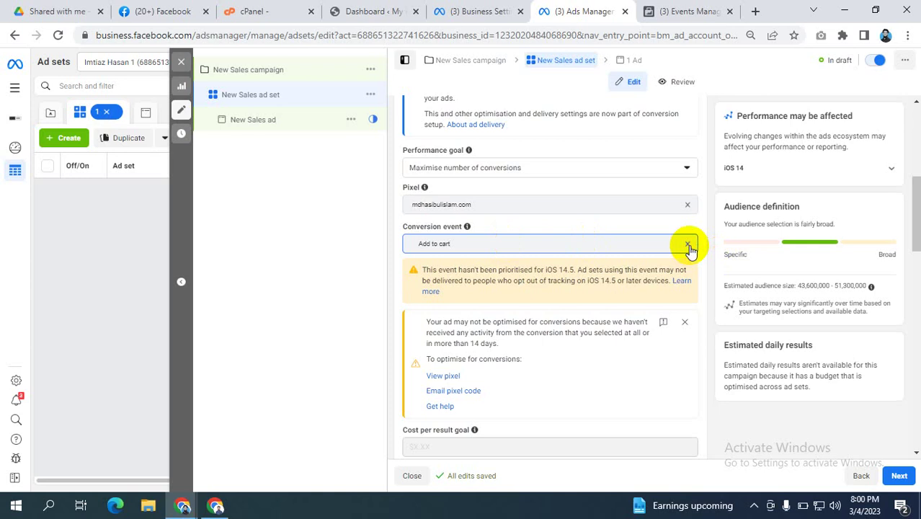
Step: Clear Add to cart from the Conversion event field and pick Purchase from the list
{"action": "left_click", "coordinate": [440, 245]}
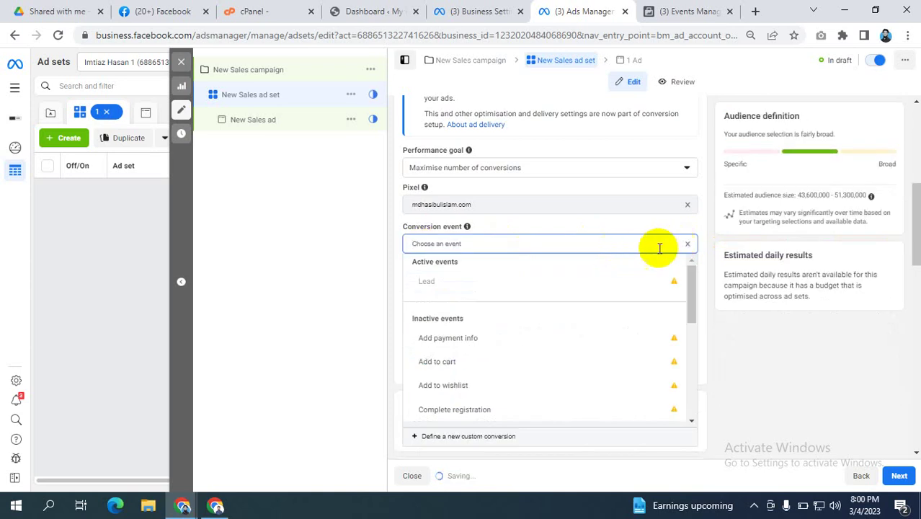
{"action": "scroll", "coordinate": [504, 321], "scroll_direction": "down", "scroll_amount": 5}
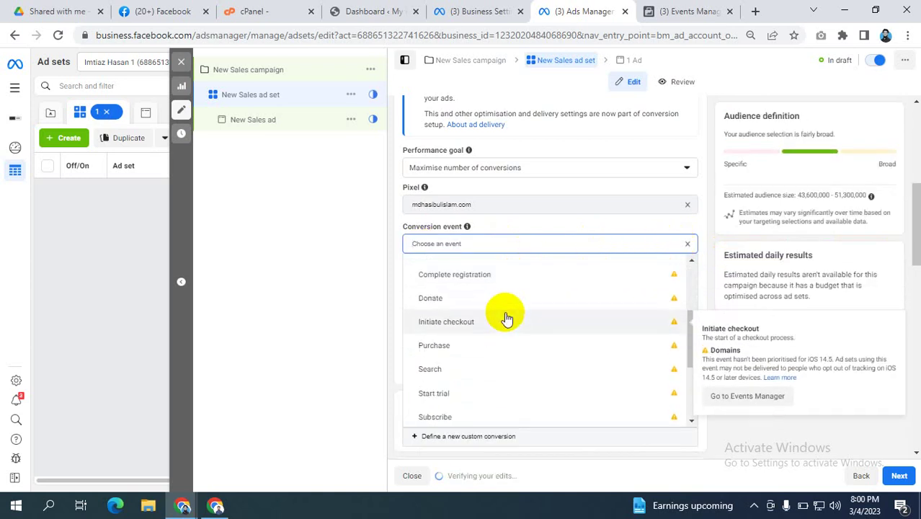
{"action": "left_click", "coordinate": [456, 281]}
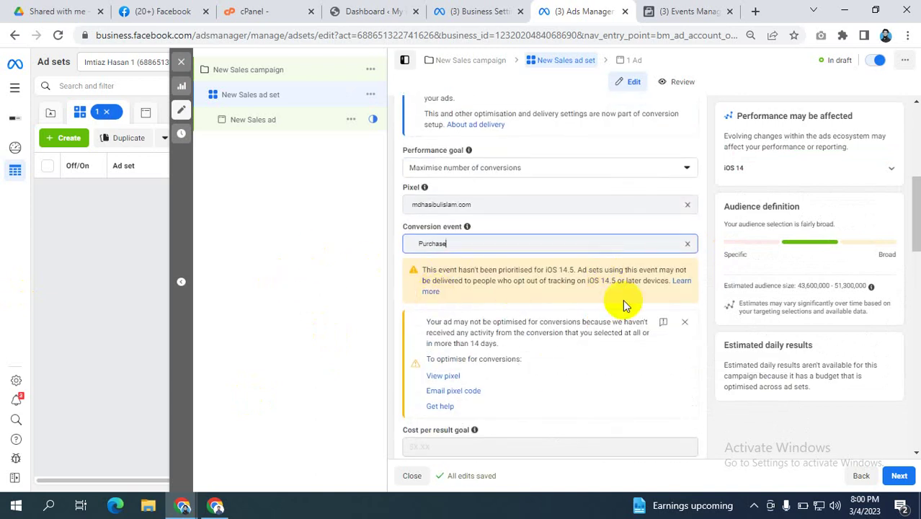
{"action": "left_click_drag", "start_coordinate": [426, 270], "coordinate": [649, 265]}
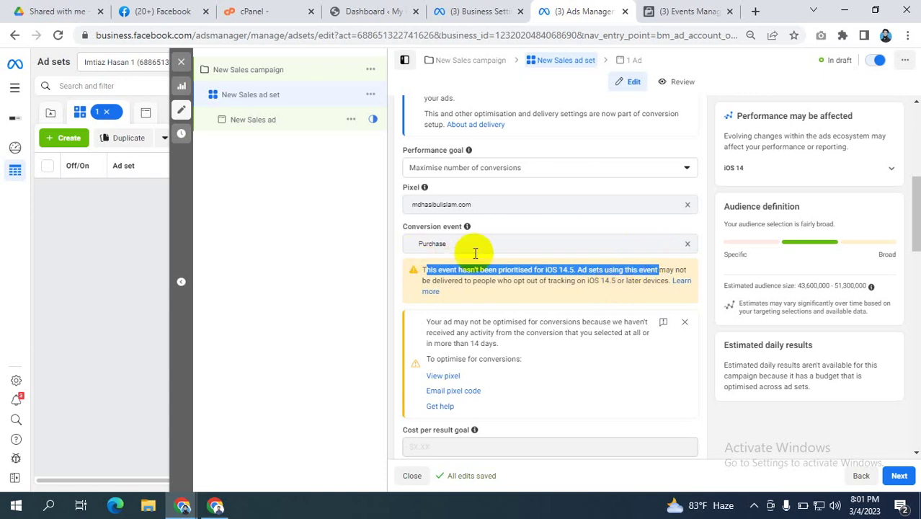
{"action": "left_click", "coordinate": [574, 280]}
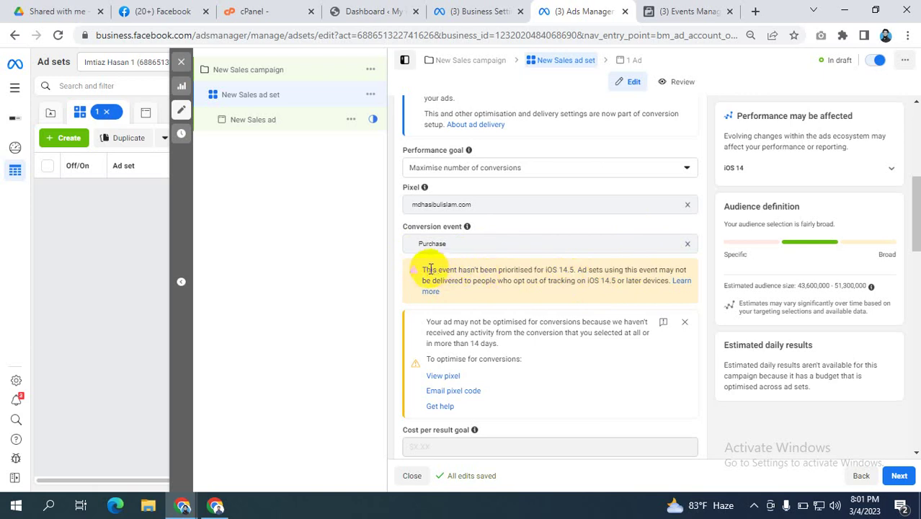
{"action": "left_click_drag", "start_coordinate": [425, 268], "coordinate": [544, 270]}
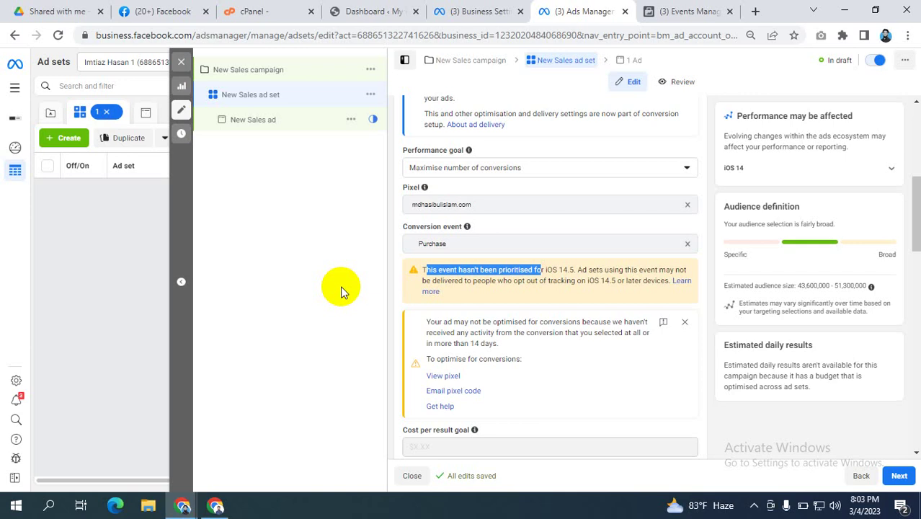
{"action": "left_click_drag", "start_coordinate": [612, 280], "coordinate": [425, 266]}
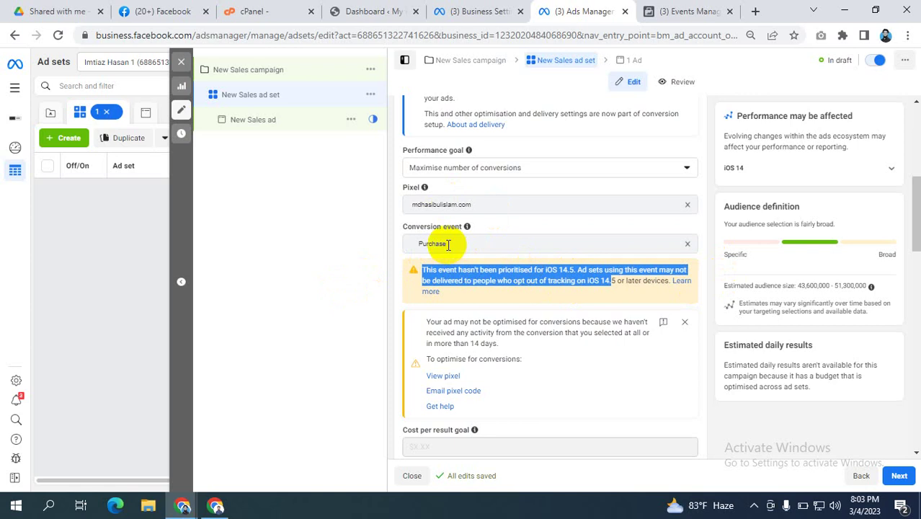
{"action": "left_click", "coordinate": [528, 274]}
{"action": "left_click_drag", "start_coordinate": [622, 281], "coordinate": [588, 272]}
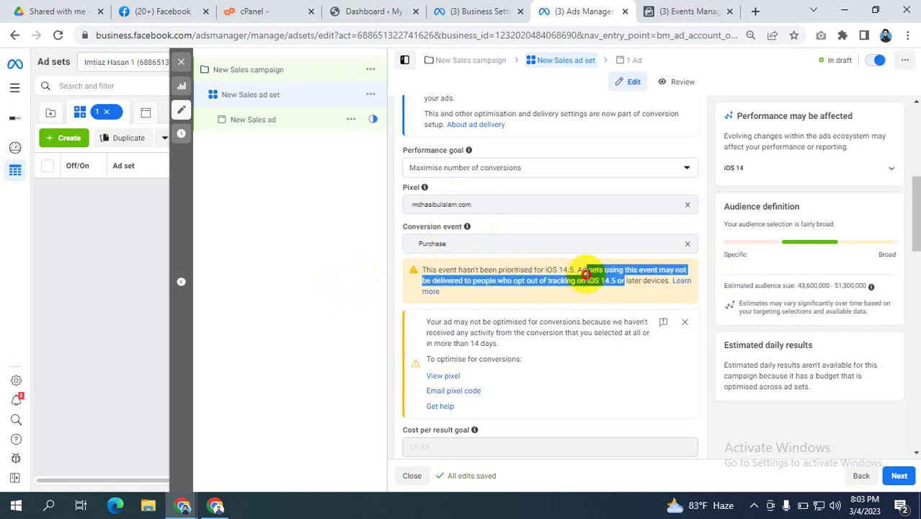
{"action": "left_click", "coordinate": [643, 281]}
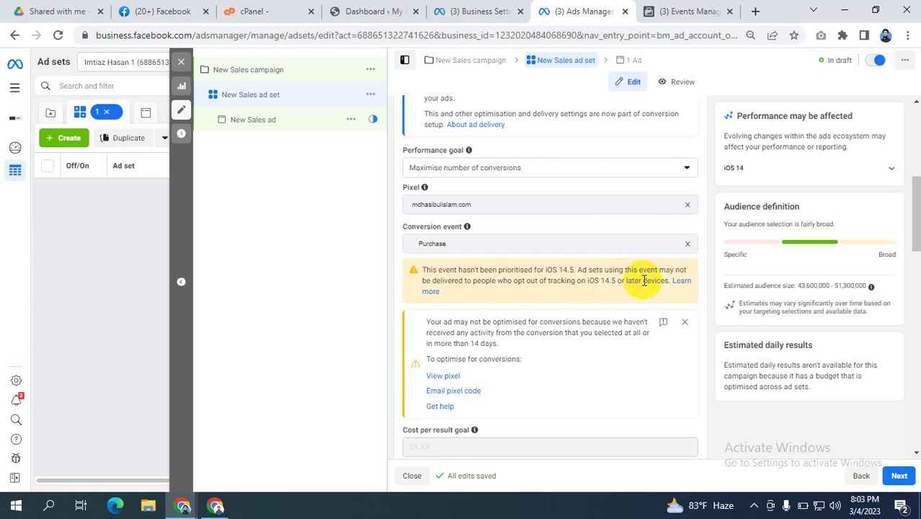
{"action": "left_click_drag", "start_coordinate": [643, 282], "coordinate": [423, 268]}
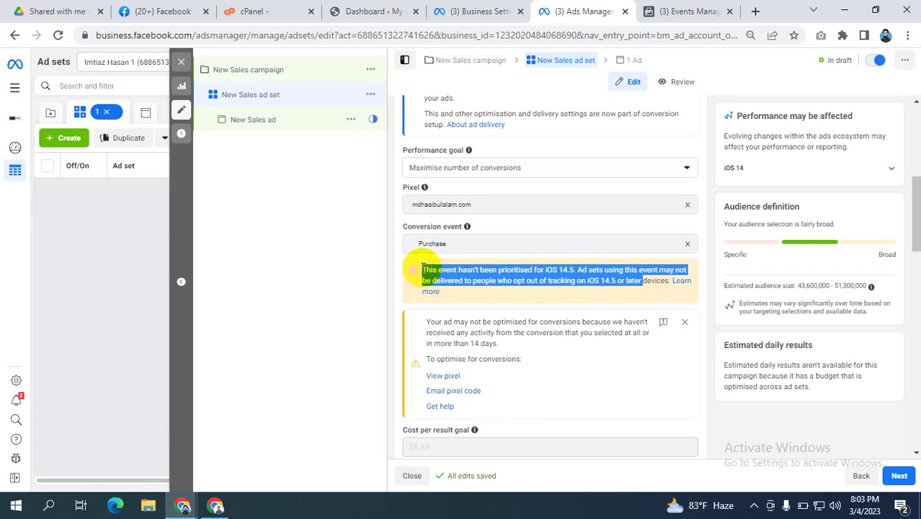
Step: Open a new Chrome tab, dismiss the suggestions and Energy Saver notice, then launch Microsoft Edge
{"action": "left_click", "coordinate": [755, 11]}
{"action": "left_click", "coordinate": [469, 35]}
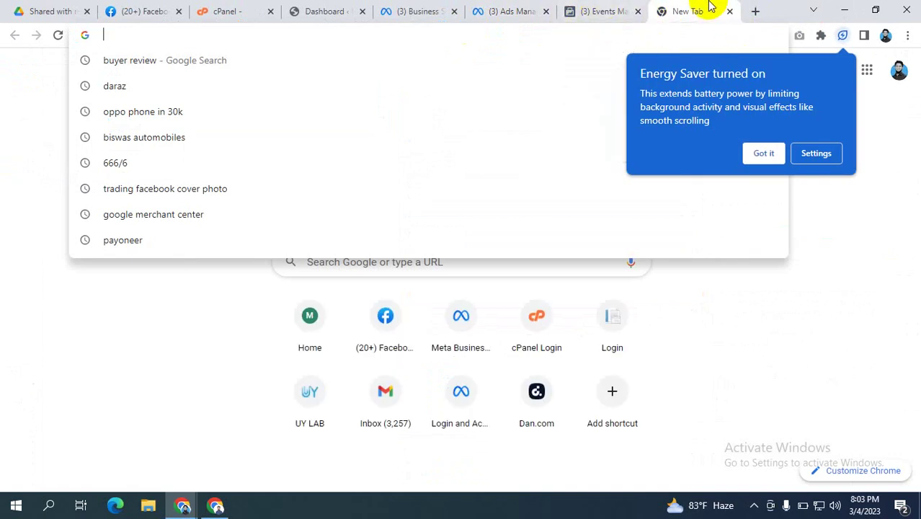
{"action": "left_click", "coordinate": [886, 130]}
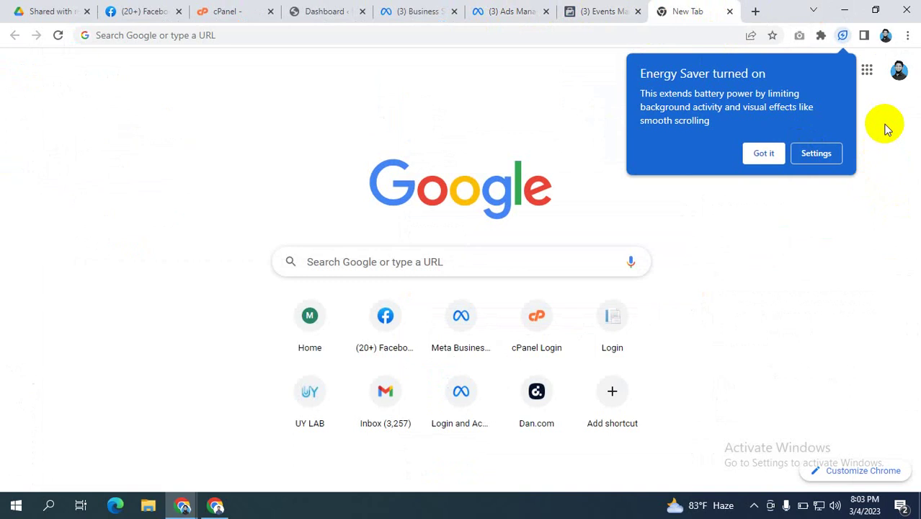
{"action": "left_click", "coordinate": [763, 153]}
{"action": "left_click", "coordinate": [899, 70]}
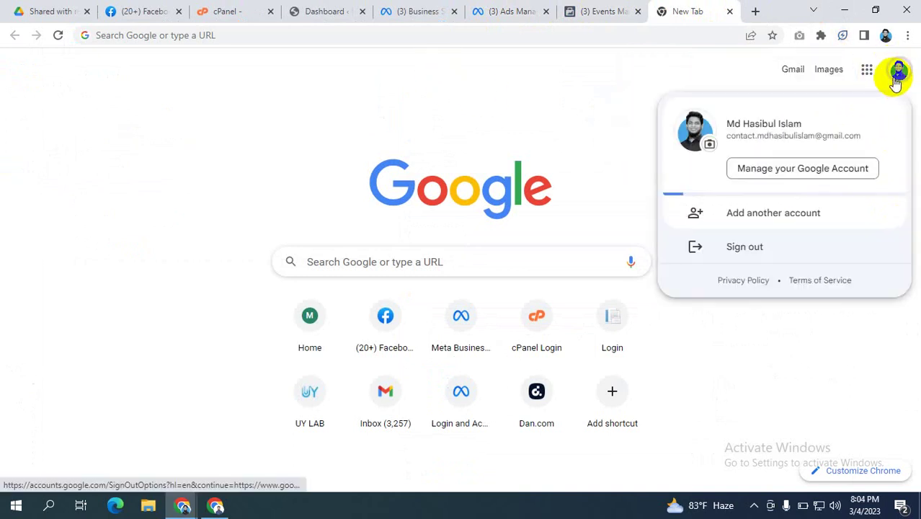
{"action": "left_click", "coordinate": [555, 80]}
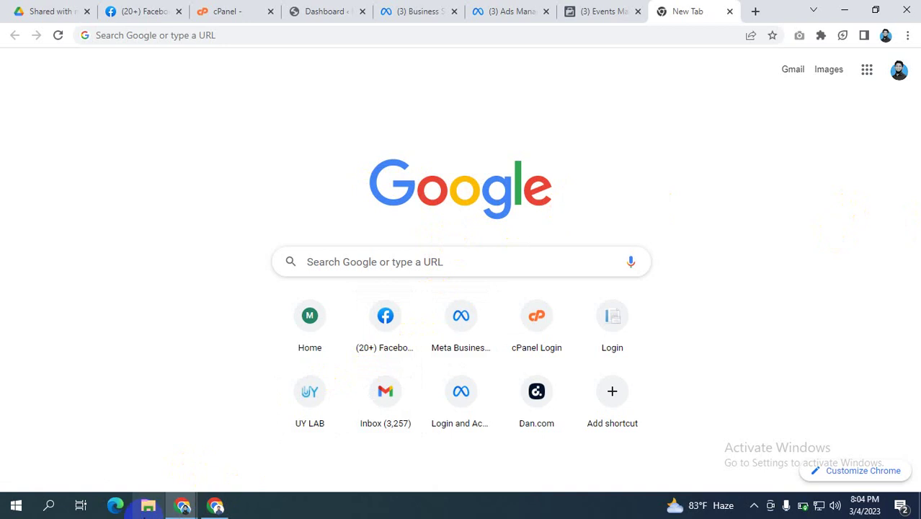
{"action": "left_click", "coordinate": [115, 507]}
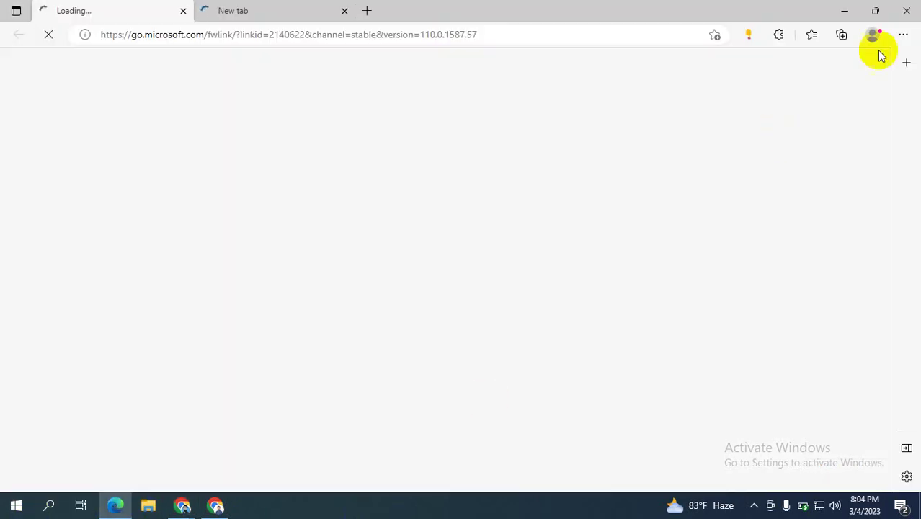
Step: Close the Microsoft Edge window and dismiss Chrome's Google account panel
{"action": "left_click", "coordinate": [916, 6]}
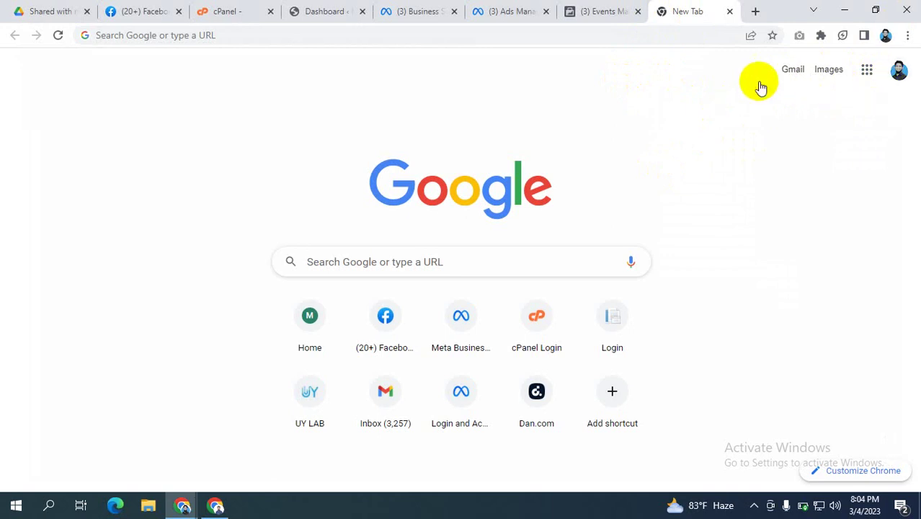
{"action": "left_click", "coordinate": [898, 71]}
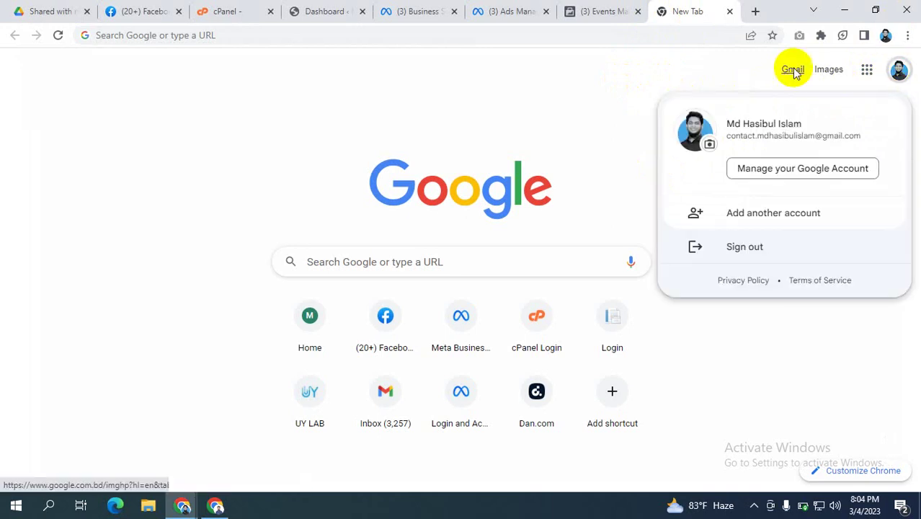
{"action": "left_click", "coordinate": [656, 66]}
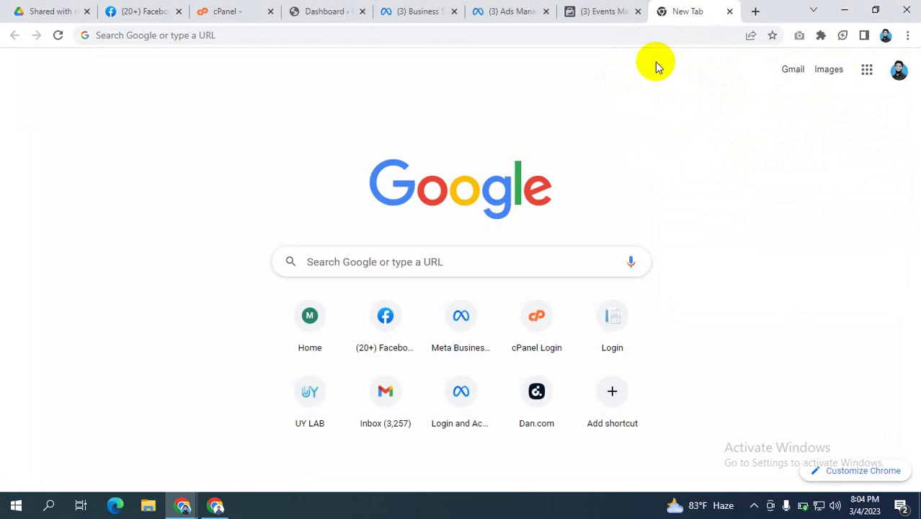
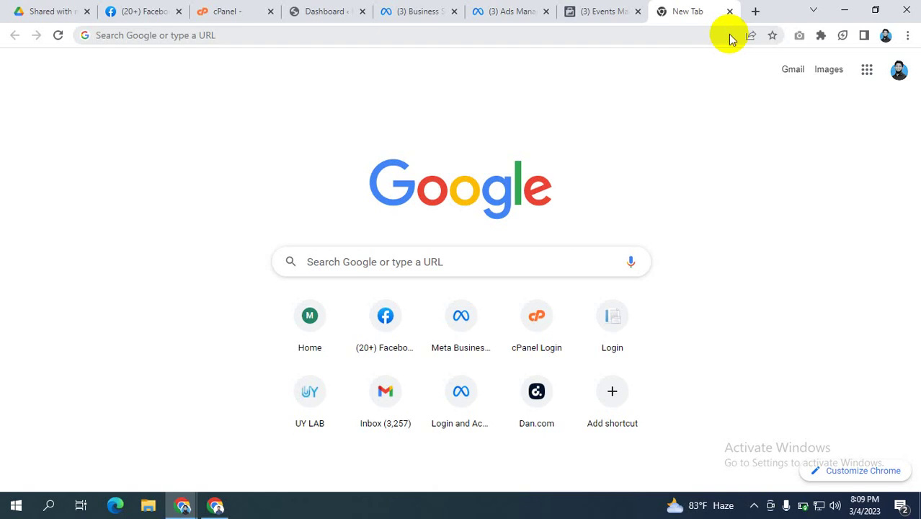
Step: Check the pixel's received events in Events Manager, then return to the Purchase conversion event
{"action": "left_click", "coordinate": [602, 10]}
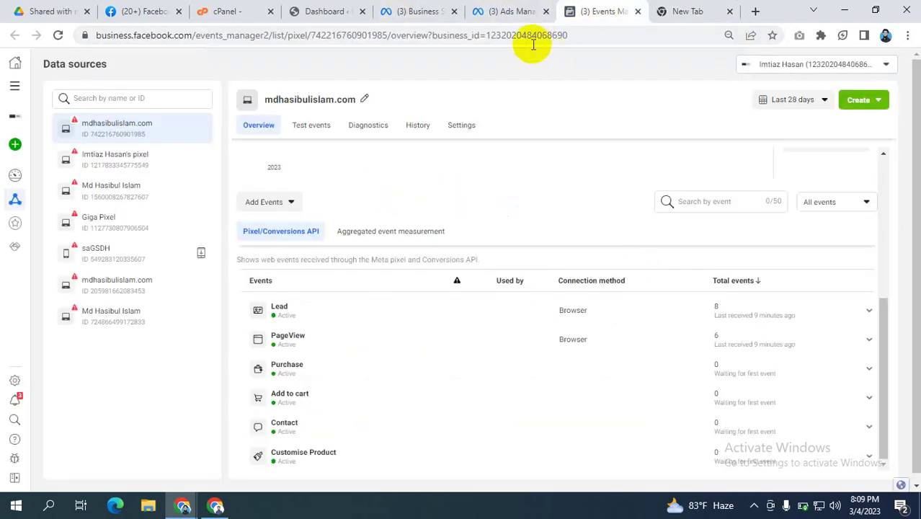
{"action": "left_click", "coordinate": [500, 10]}
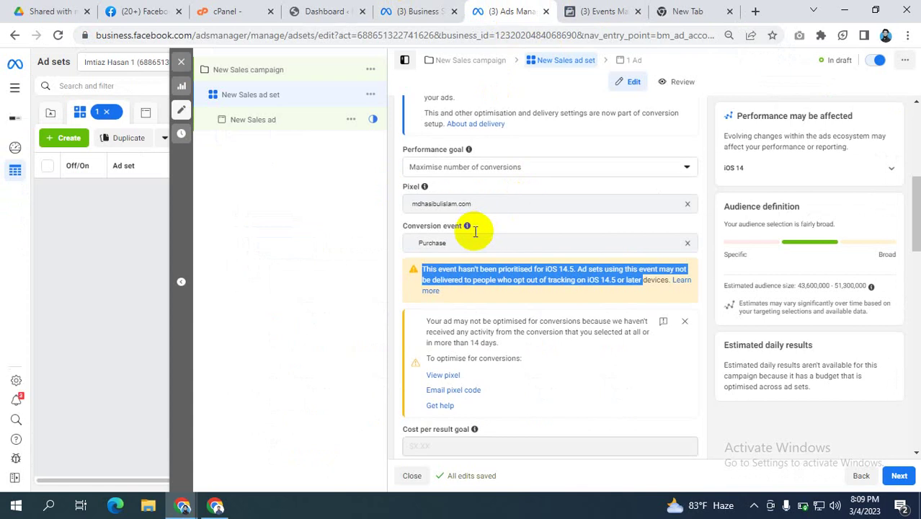
{"action": "scroll", "coordinate": [473, 230], "scroll_direction": "down", "scroll_amount": 2}
{"action": "scroll", "coordinate": [473, 231], "scroll_direction": "up", "scroll_amount": 1}
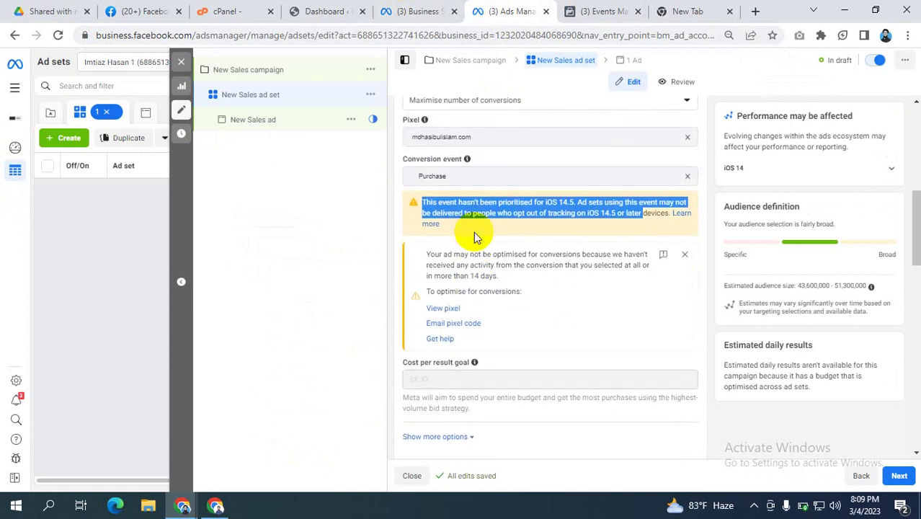
{"action": "scroll", "coordinate": [474, 237], "scroll_direction": "up", "scroll_amount": 1}
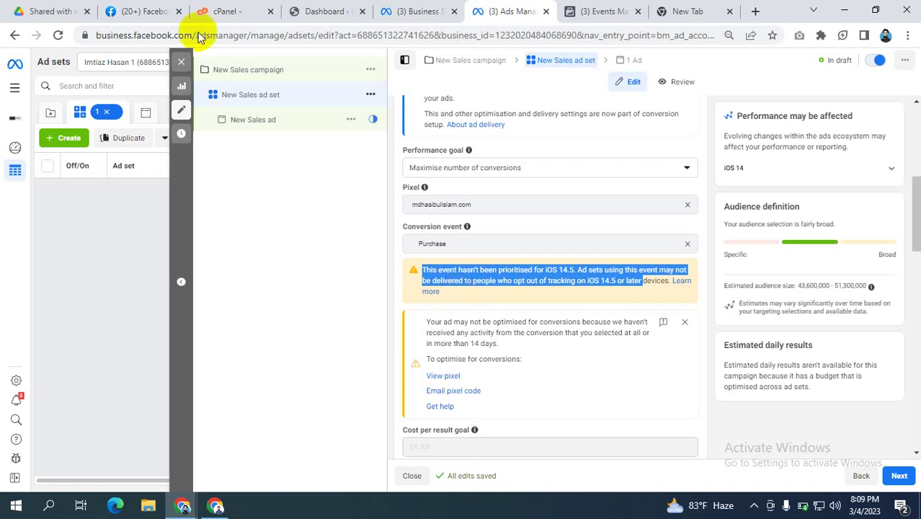
{"action": "left_click", "coordinate": [313, 260]}
{"action": "scroll", "coordinate": [580, 245], "scroll_direction": "down", "scroll_amount": 1}
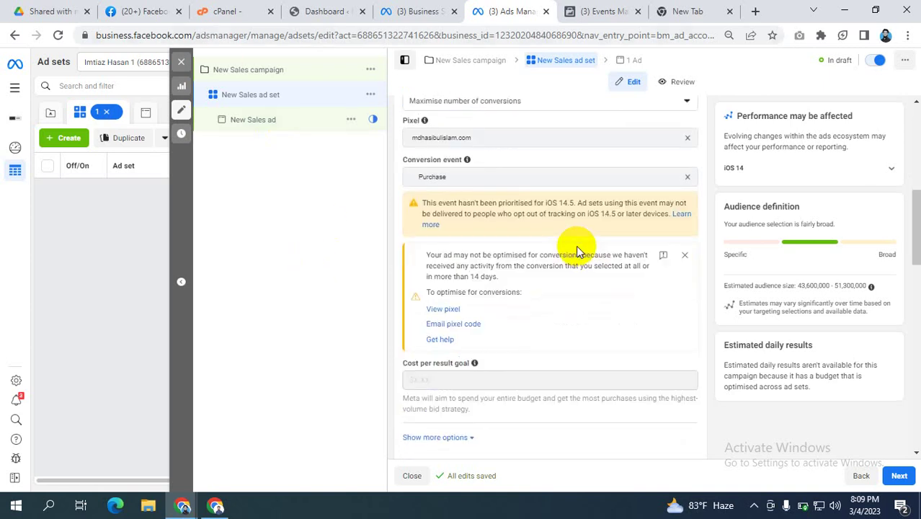
{"action": "scroll", "coordinate": [580, 245], "scroll_direction": "up", "scroll_amount": 1}
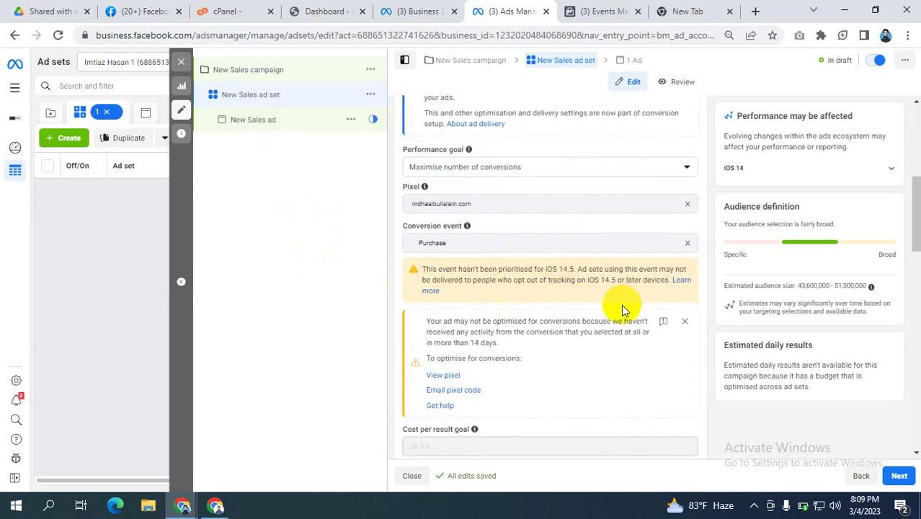
{"action": "scroll", "coordinate": [617, 306], "scroll_direction": "down", "scroll_amount": 2}
{"action": "scroll", "coordinate": [515, 287], "scroll_direction": "up", "scroll_amount": 3}
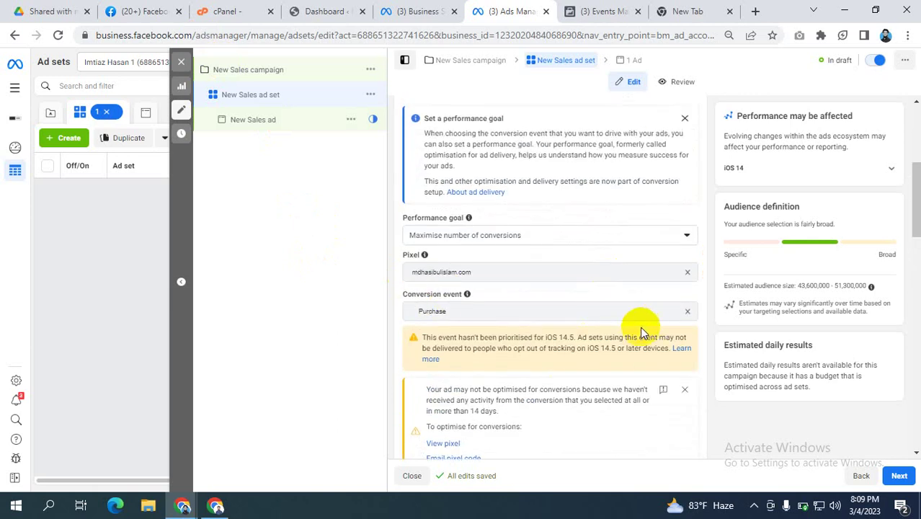
{"action": "scroll", "coordinate": [644, 329], "scroll_direction": "down", "scroll_amount": 1}
{"action": "scroll", "coordinate": [452, 334], "scroll_direction": "down", "scroll_amount": 1}
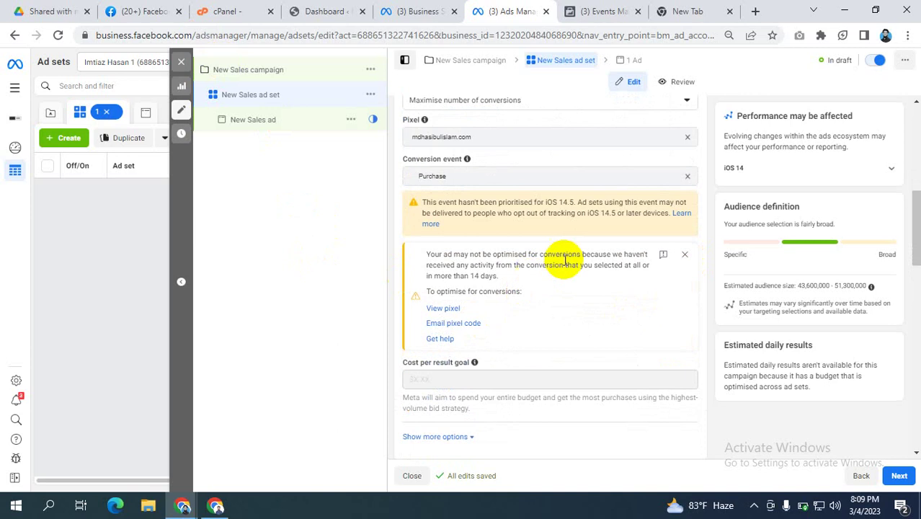
{"action": "scroll", "coordinate": [569, 256], "scroll_direction": "down", "scroll_amount": 1}
{"action": "scroll", "coordinate": [561, 260], "scroll_direction": "up", "scroll_amount": 2}
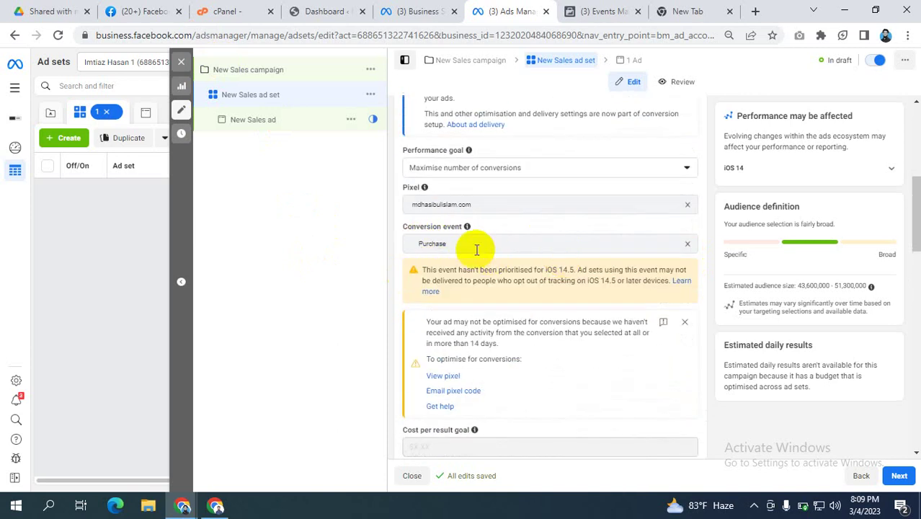
{"action": "scroll", "coordinate": [477, 251], "scroll_direction": "down", "scroll_amount": 1}
{"action": "scroll", "coordinate": [558, 281], "scroll_direction": "down", "scroll_amount": 3}
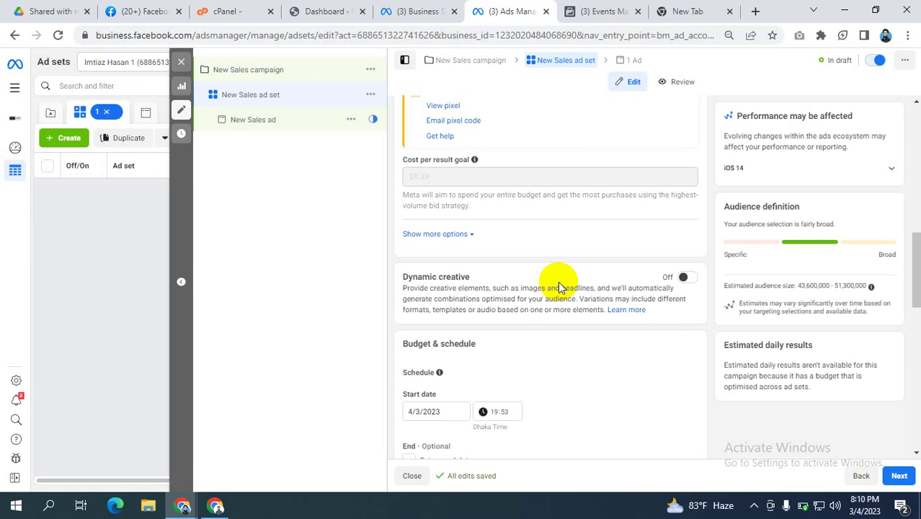
{"action": "scroll", "coordinate": [469, 148], "scroll_direction": "up", "scroll_amount": 4}
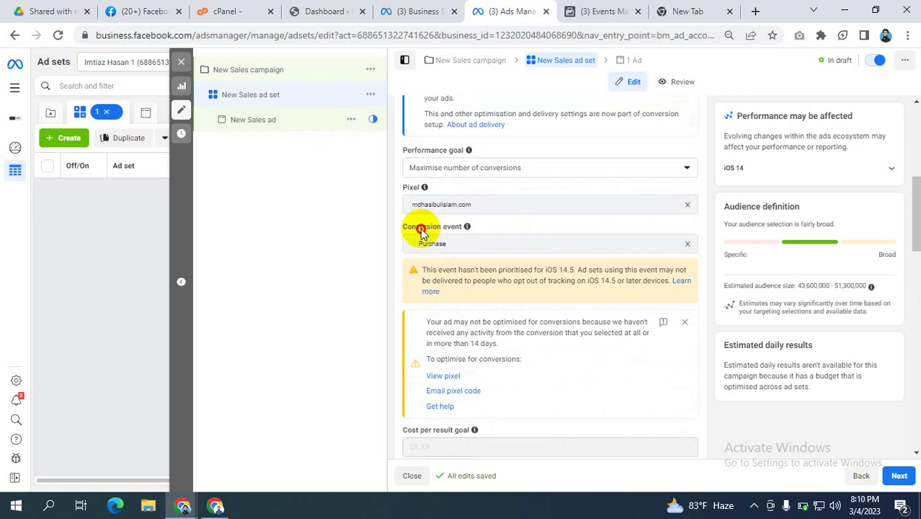
{"action": "left_click_drag", "start_coordinate": [422, 226], "coordinate": [448, 252]}
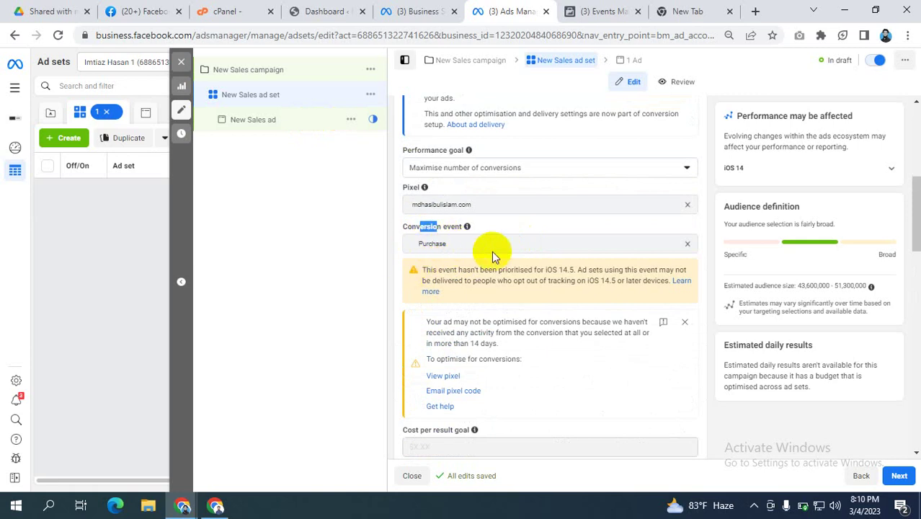
{"action": "scroll", "coordinate": [507, 260], "scroll_direction": "down", "scroll_amount": 5}
{"action": "scroll", "coordinate": [506, 261], "scroll_direction": "down", "scroll_amount": 4}
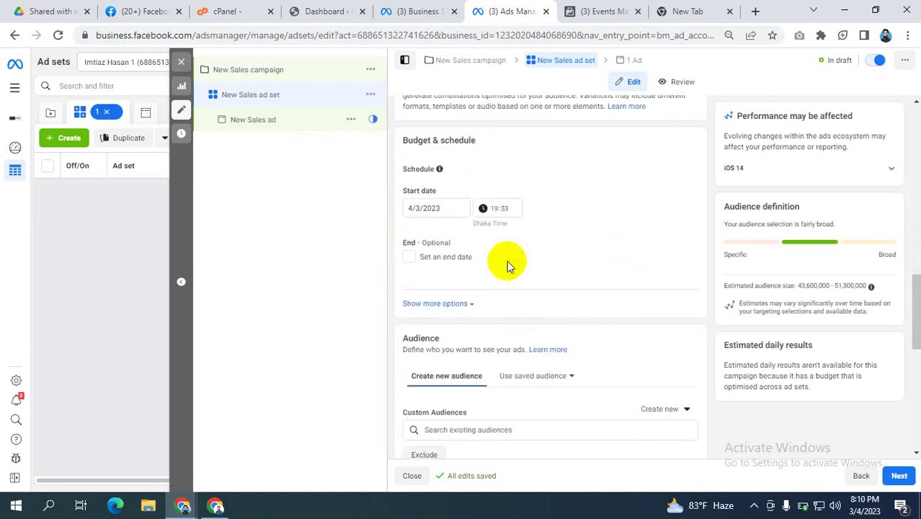
{"action": "scroll", "coordinate": [483, 298], "scroll_direction": "down", "scroll_amount": 1}
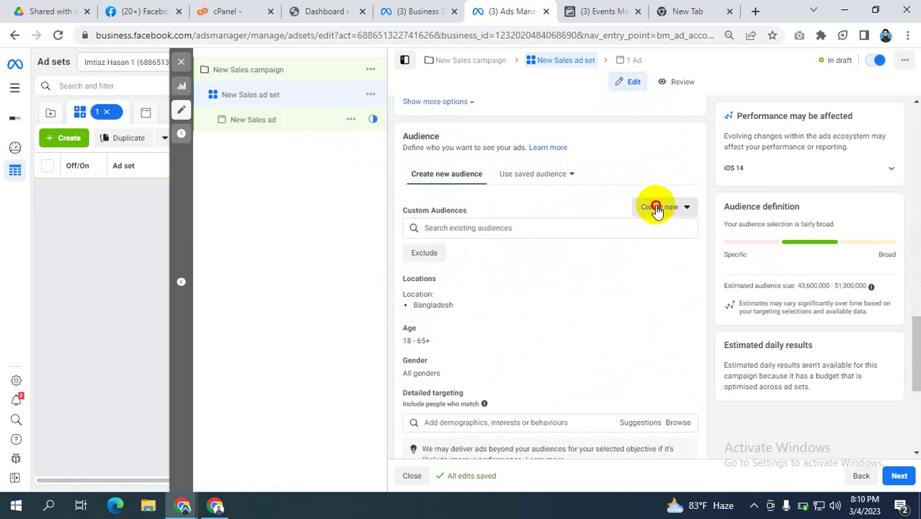
Step: Start a new Custom Audience from the ad set's Audience section, using Website as source
{"action": "left_click", "coordinate": [656, 208]}
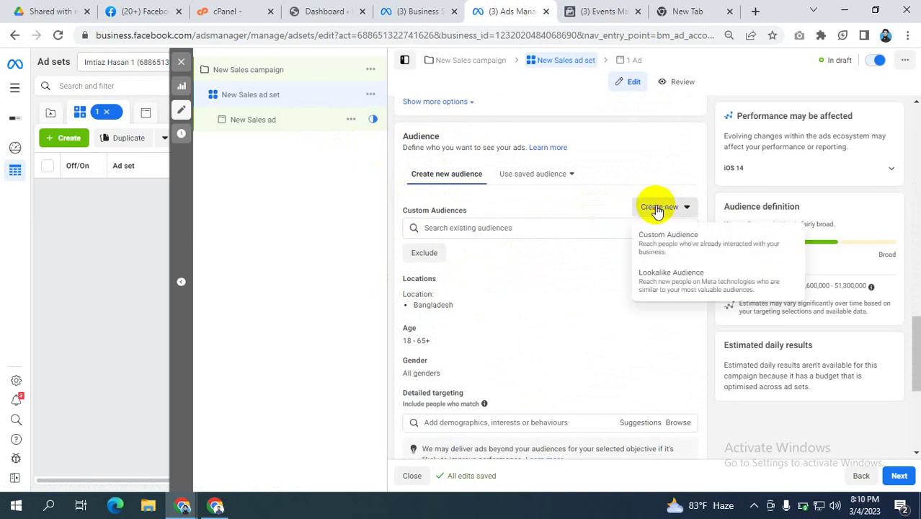
{"action": "left_click", "coordinate": [667, 242]}
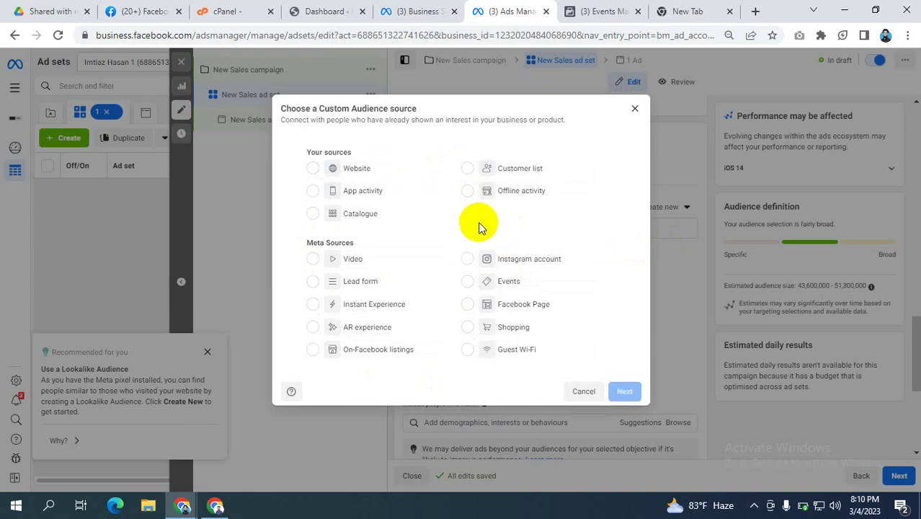
{"action": "left_click", "coordinate": [315, 169]}
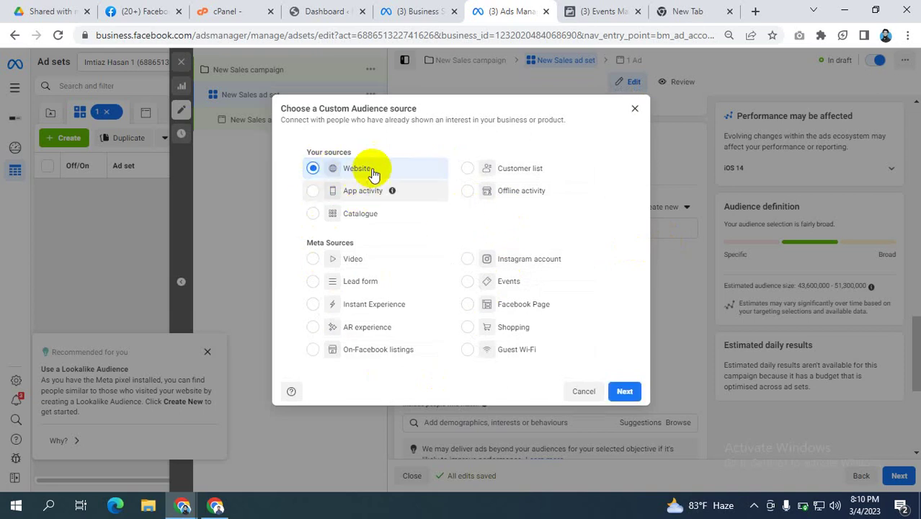
{"action": "left_click", "coordinate": [630, 396]}
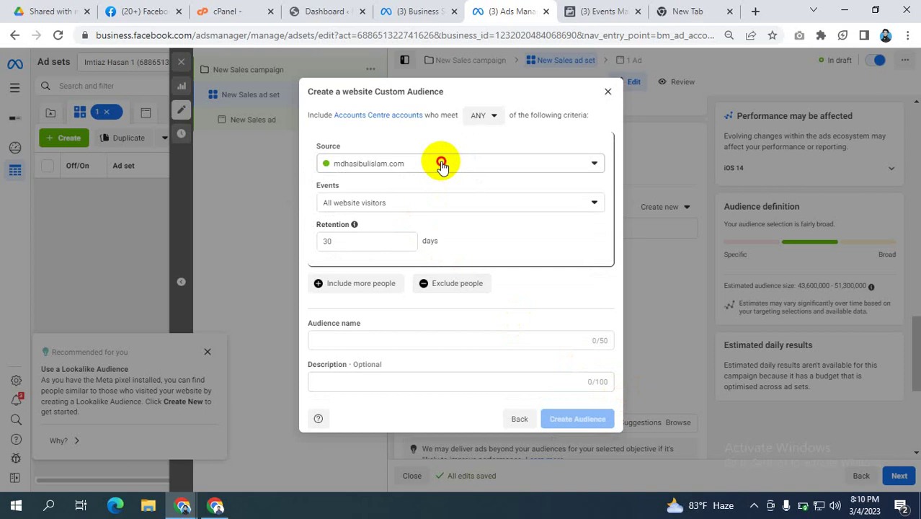
Step: Keep the website pixel as source and choose the PageView event, leaving 30-day retention
{"action": "left_click", "coordinate": [438, 165]}
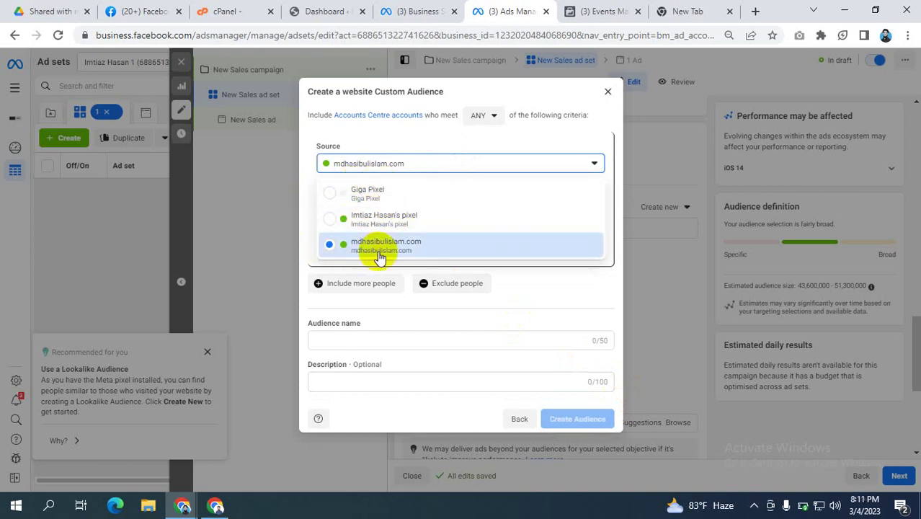
{"action": "left_click", "coordinate": [361, 257]}
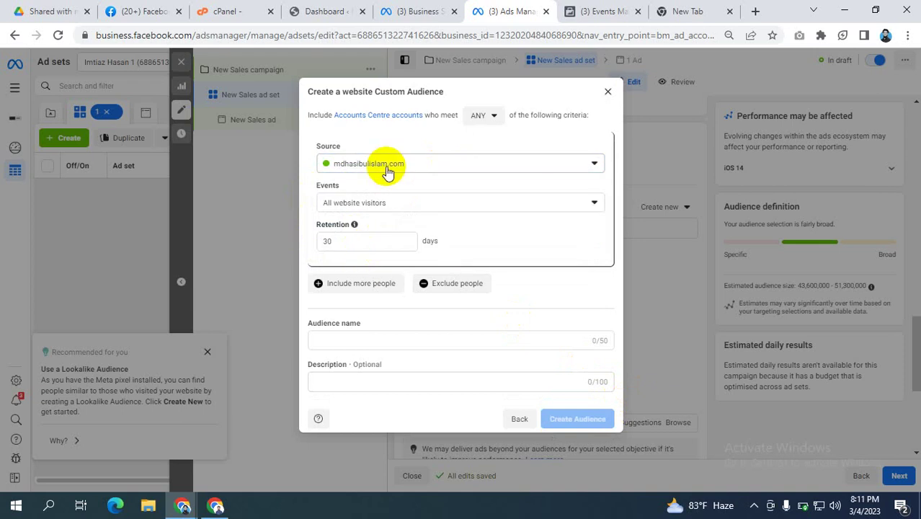
{"action": "left_click", "coordinate": [378, 205]}
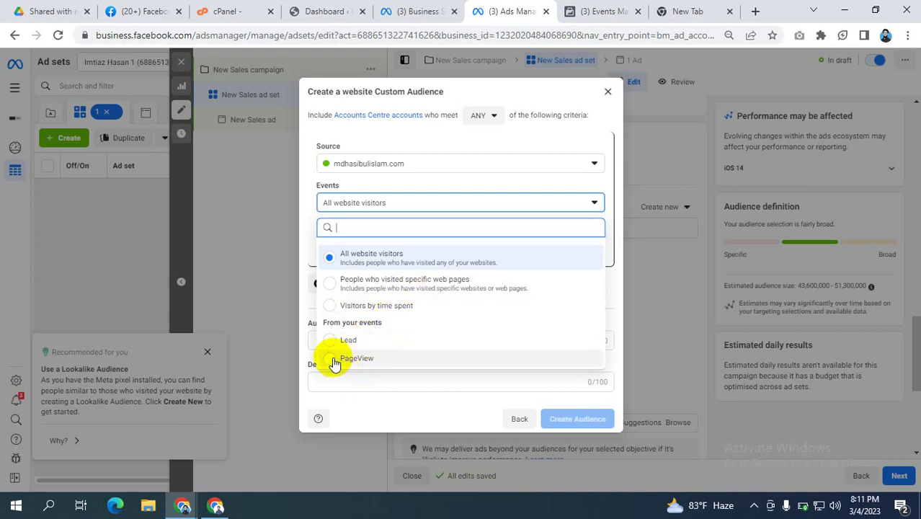
{"action": "left_click", "coordinate": [334, 363]}
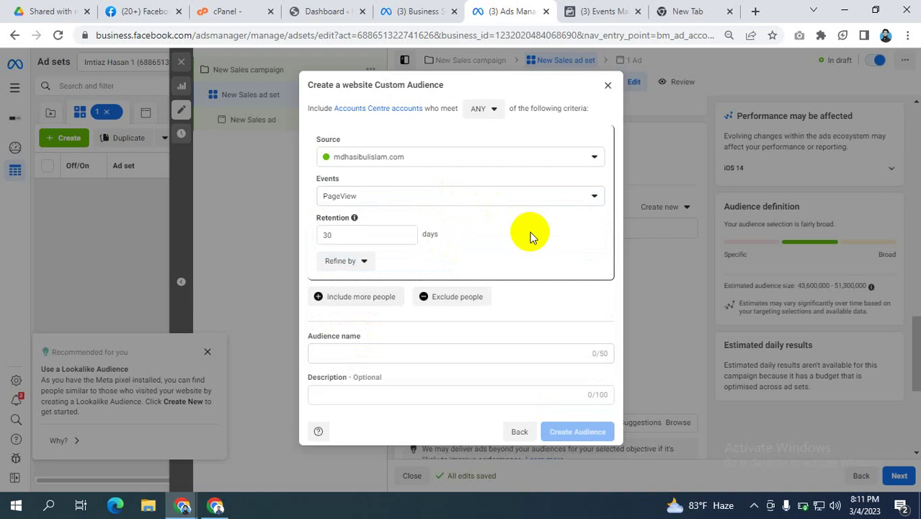
Step: Add an Exclude block for people who triggered the Lead event
{"action": "left_click", "coordinate": [443, 298]}
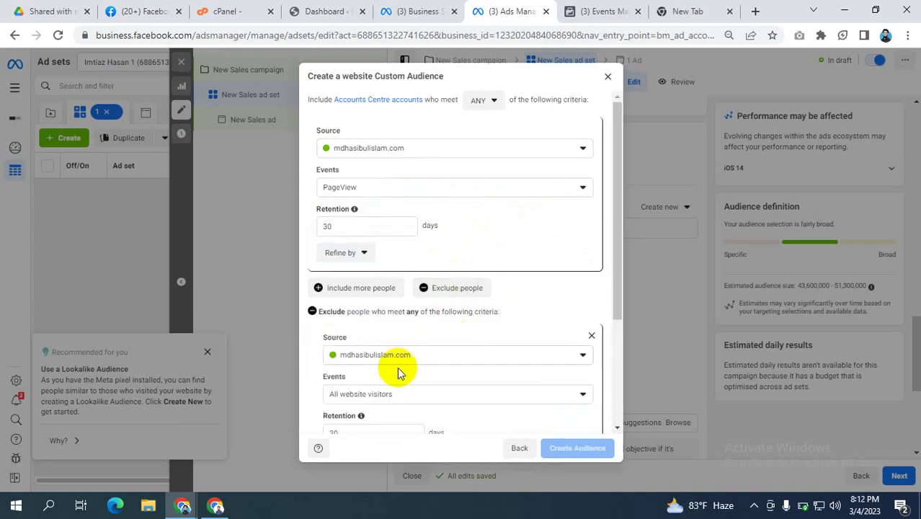
{"action": "left_click", "coordinate": [364, 393]}
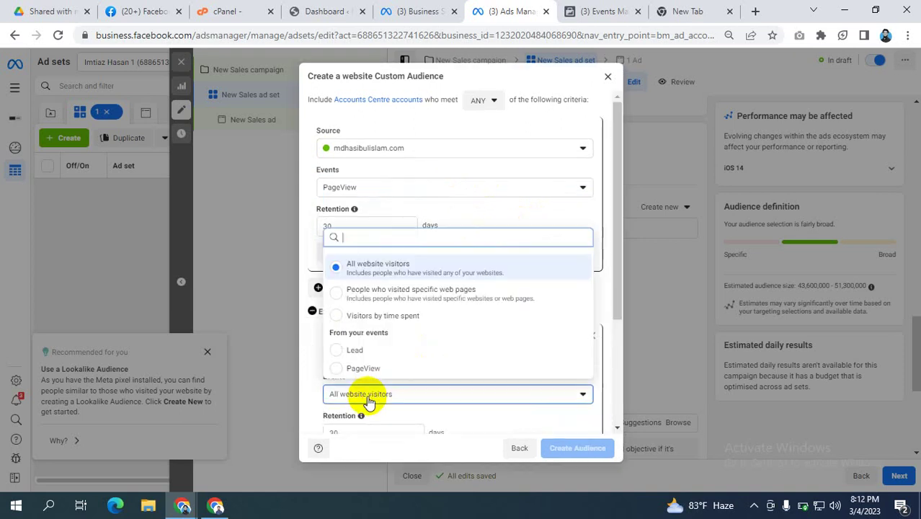
{"action": "left_click", "coordinate": [353, 353]}
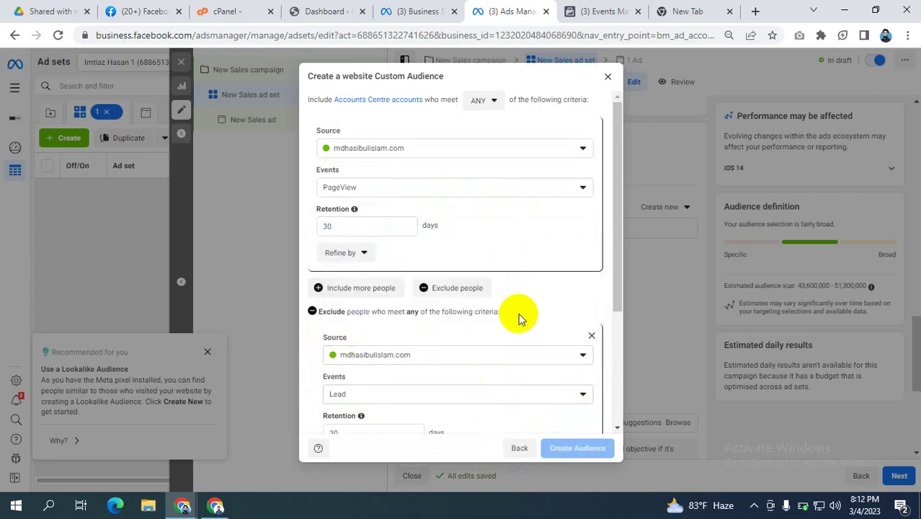
{"action": "scroll", "coordinate": [504, 247], "scroll_direction": "down", "scroll_amount": 5}
{"action": "scroll", "coordinate": [463, 364], "scroll_direction": "up", "scroll_amount": 5}
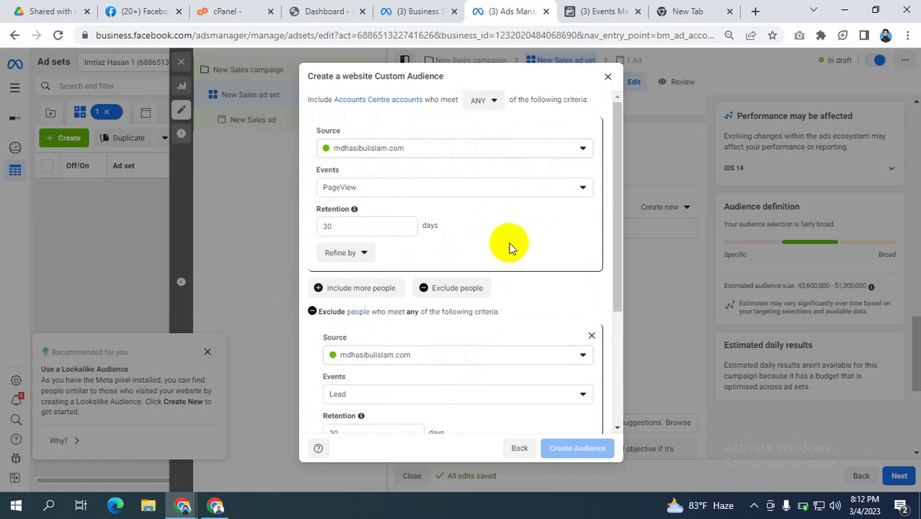
{"action": "scroll", "coordinate": [509, 247], "scroll_direction": "down", "scroll_amount": 2}
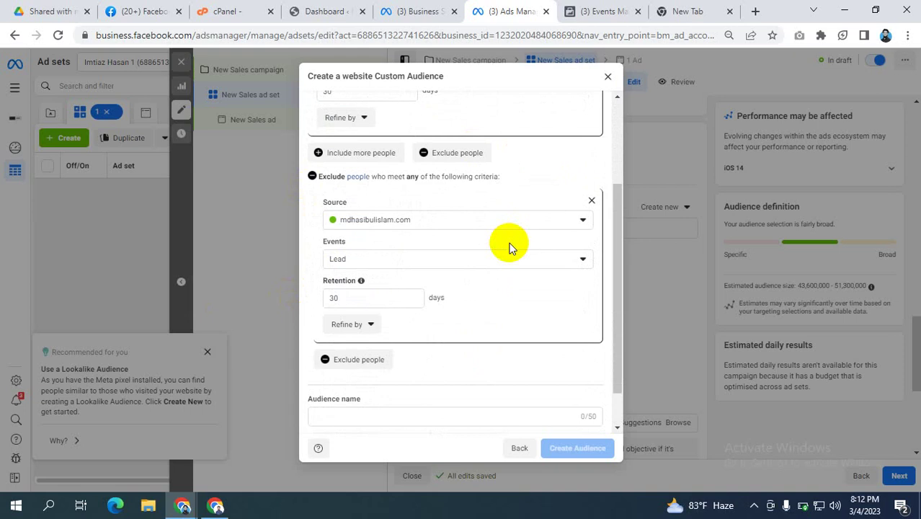
{"action": "scroll", "coordinate": [509, 247], "scroll_direction": "up", "scroll_amount": 2}
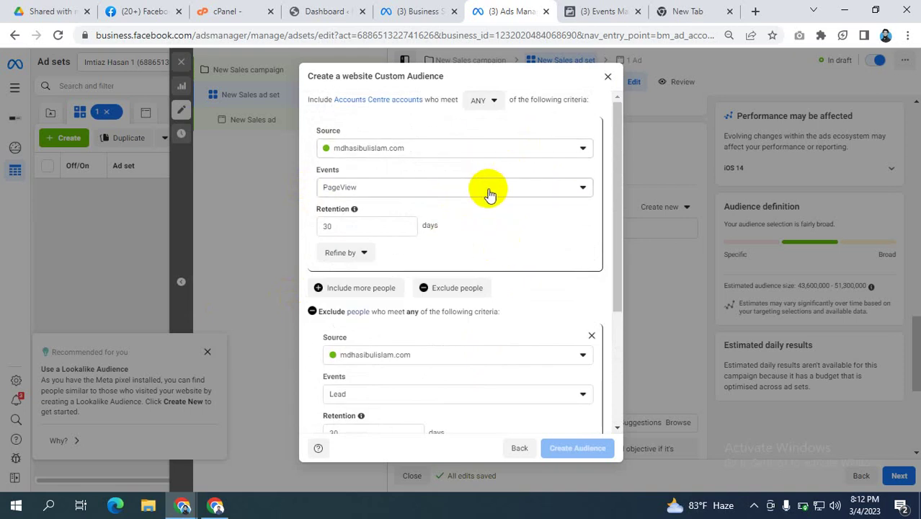
Step: Keep the website pixel and PageView as the included event after checking Events Manager
{"action": "left_click", "coordinate": [408, 152]}
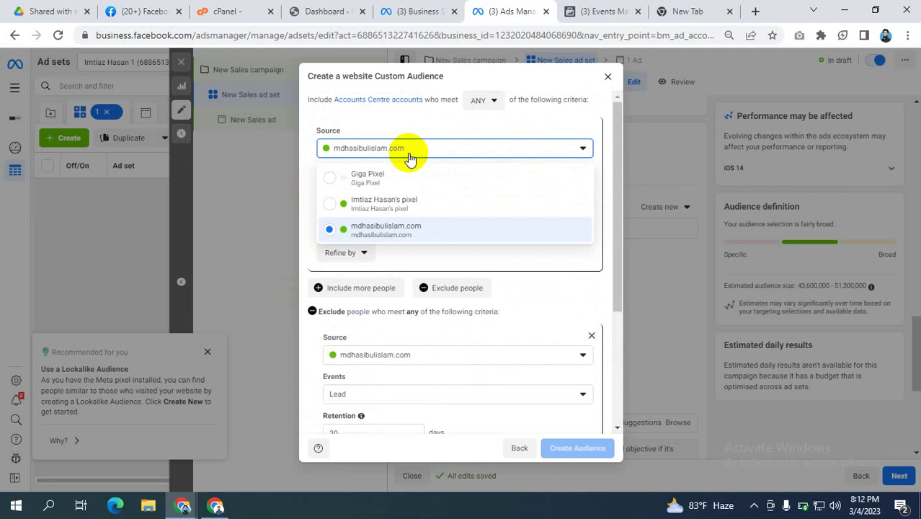
{"action": "left_click", "coordinate": [420, 122]}
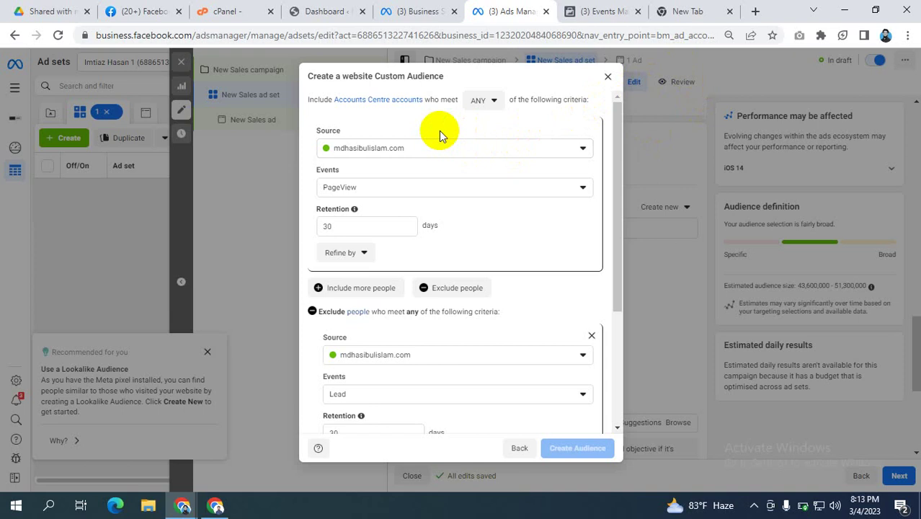
{"action": "left_click", "coordinate": [356, 190]}
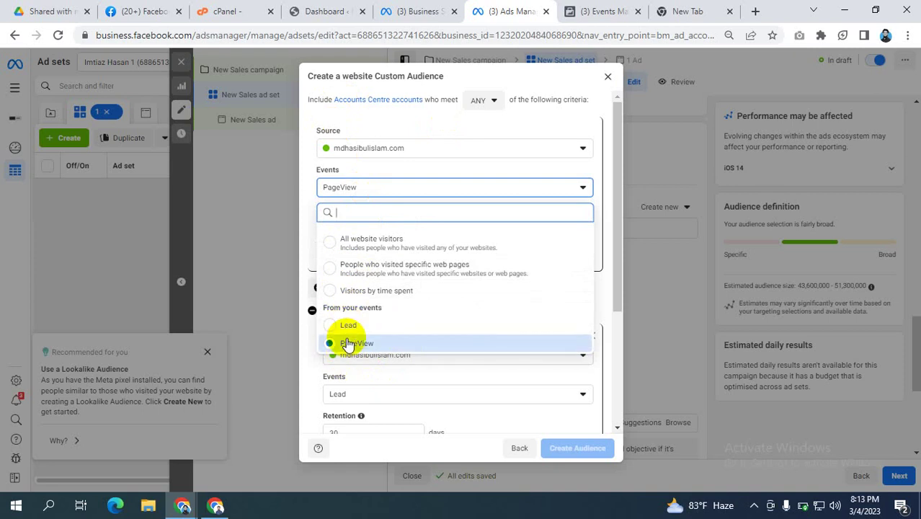
{"action": "left_click", "coordinate": [602, 11]}
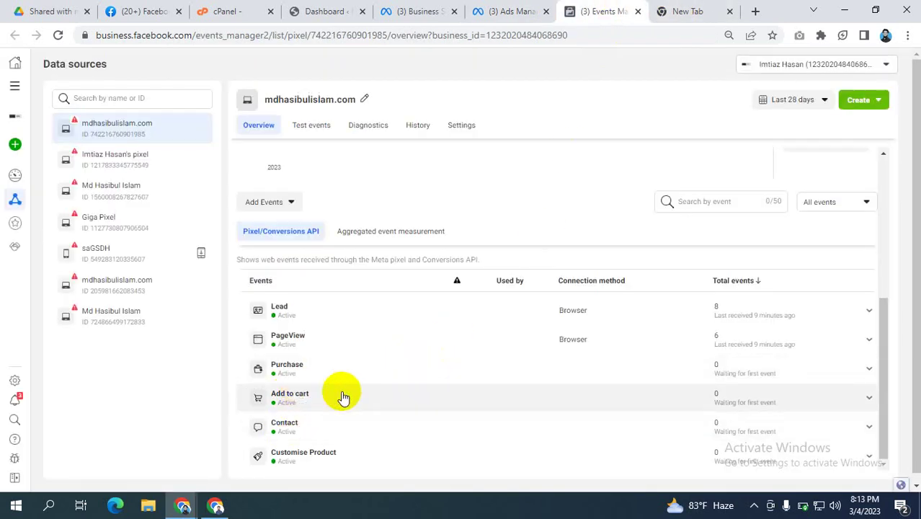
{"action": "left_click", "coordinate": [513, 11]}
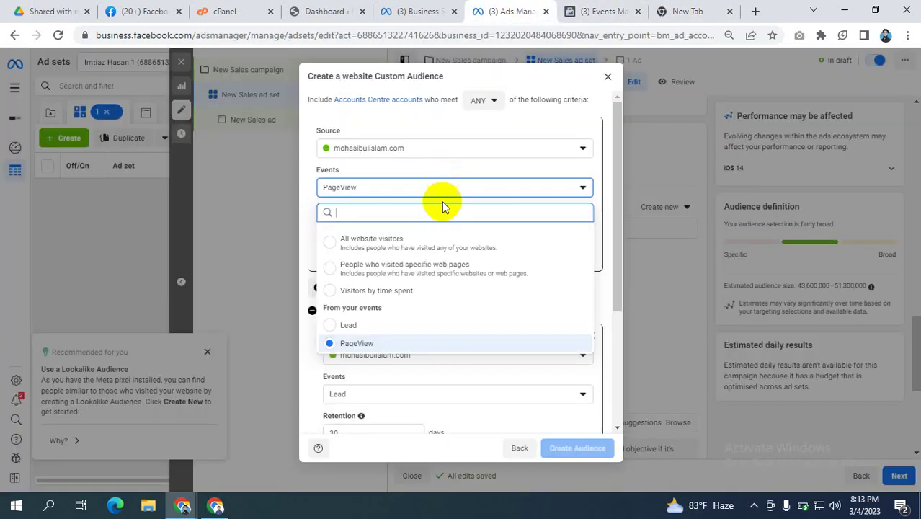
{"action": "left_click", "coordinate": [602, 12]}
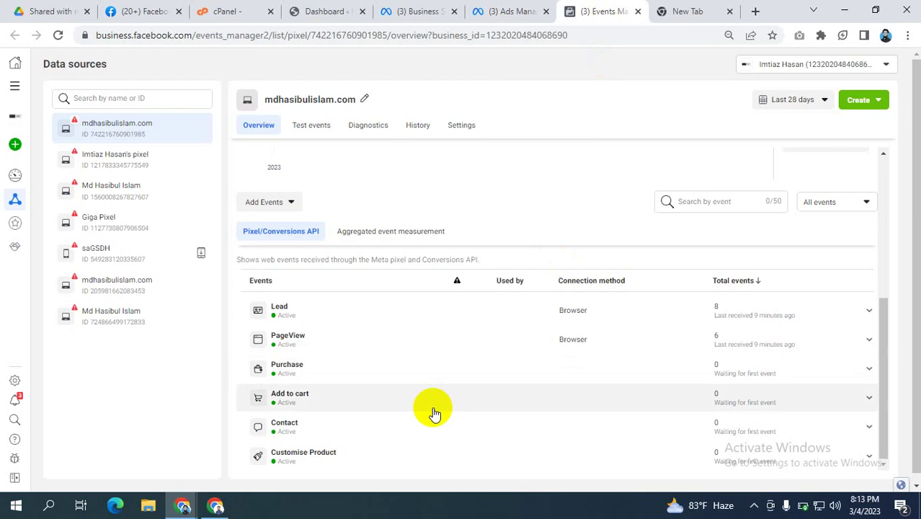
{"action": "left_click", "coordinate": [512, 11]}
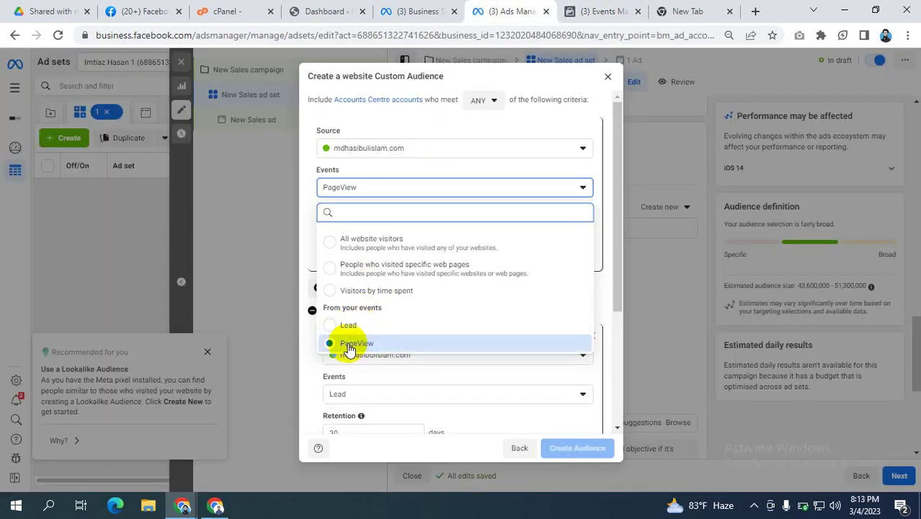
{"action": "left_click", "coordinate": [350, 344]}
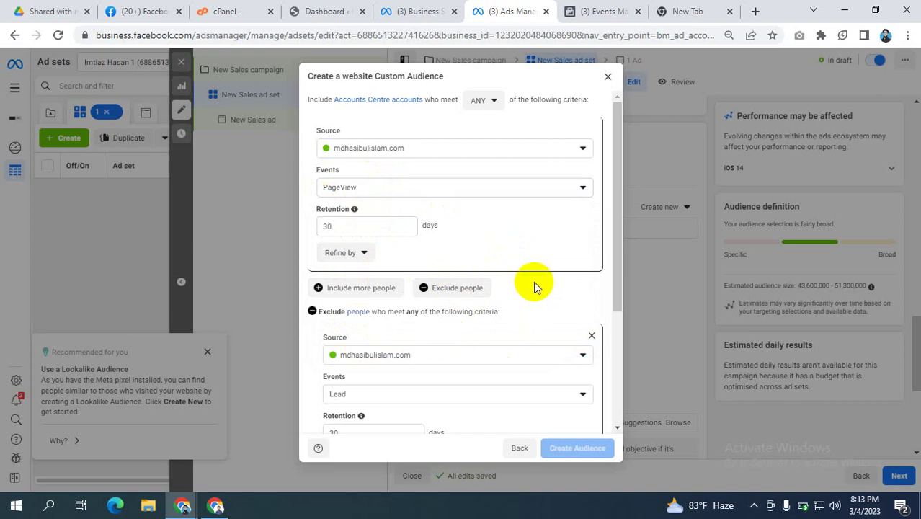
Step: Confirm Lead as the excluded event against the pixel's Events Manager list
{"action": "scroll", "coordinate": [529, 287], "scroll_direction": "down", "scroll_amount": 2}
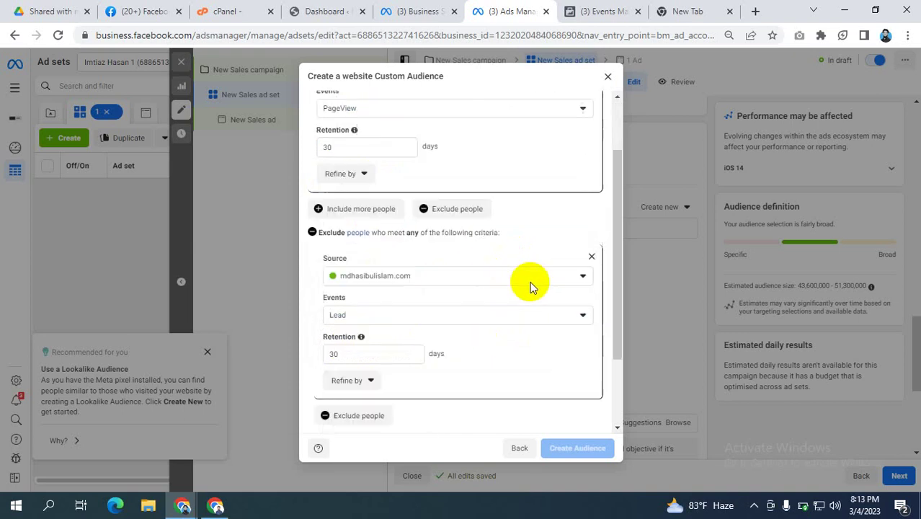
{"action": "left_click", "coordinate": [358, 265]}
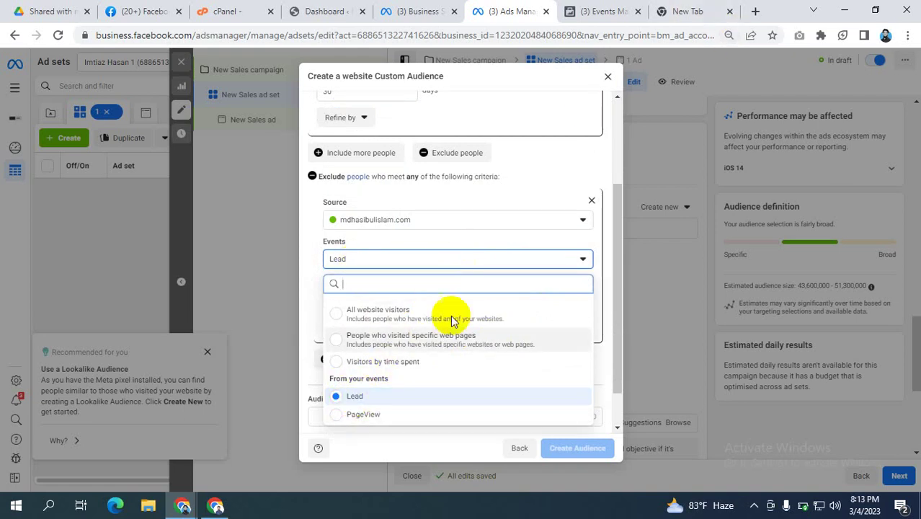
{"action": "left_click", "coordinate": [610, 9]}
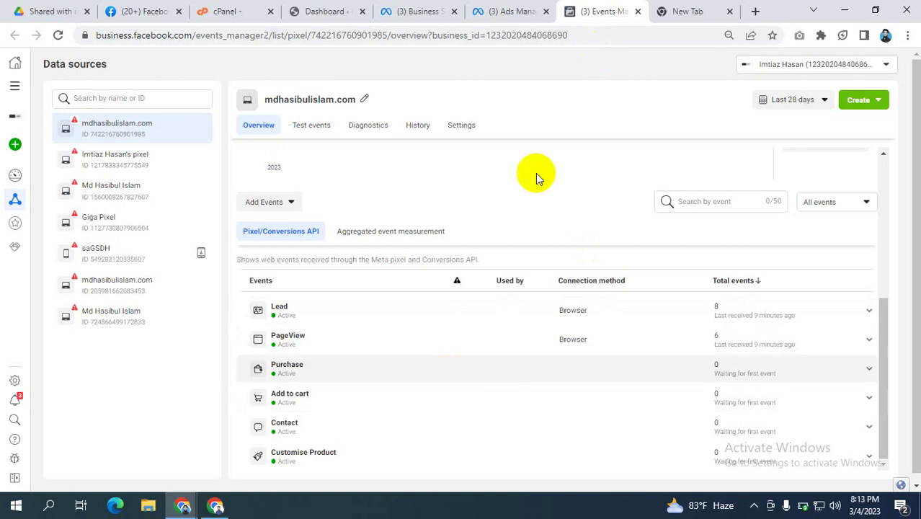
{"action": "left_click", "coordinate": [504, 11]}
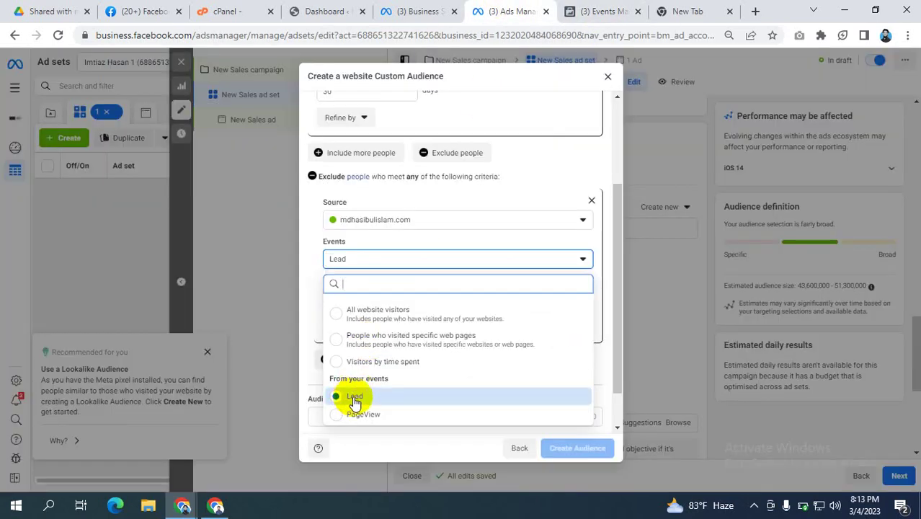
{"action": "left_click", "coordinate": [353, 398]}
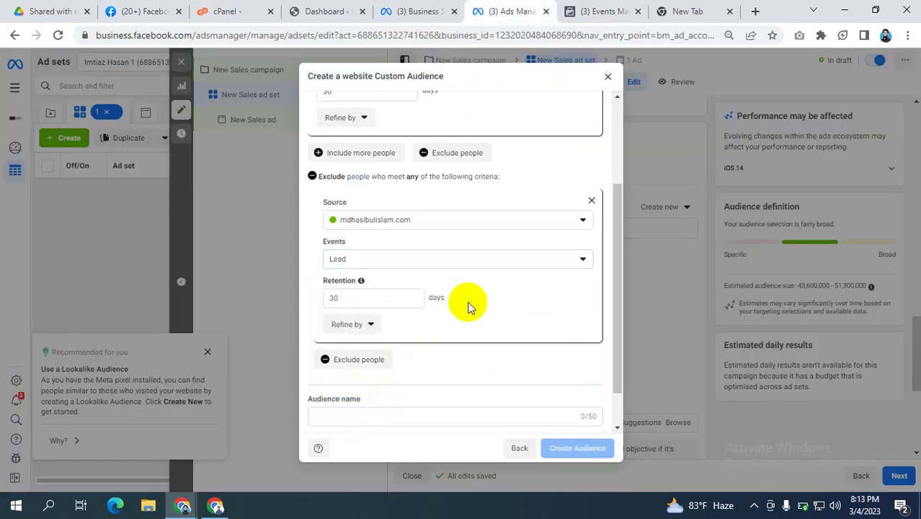
{"action": "scroll", "coordinate": [469, 305], "scroll_direction": "up", "scroll_amount": 3}
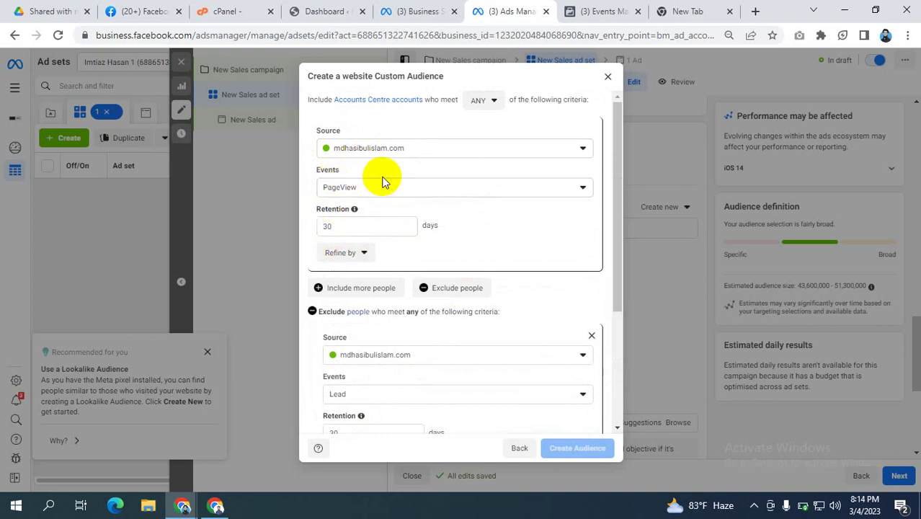
{"action": "scroll", "coordinate": [400, 220], "scroll_direction": "down", "scroll_amount": 2}
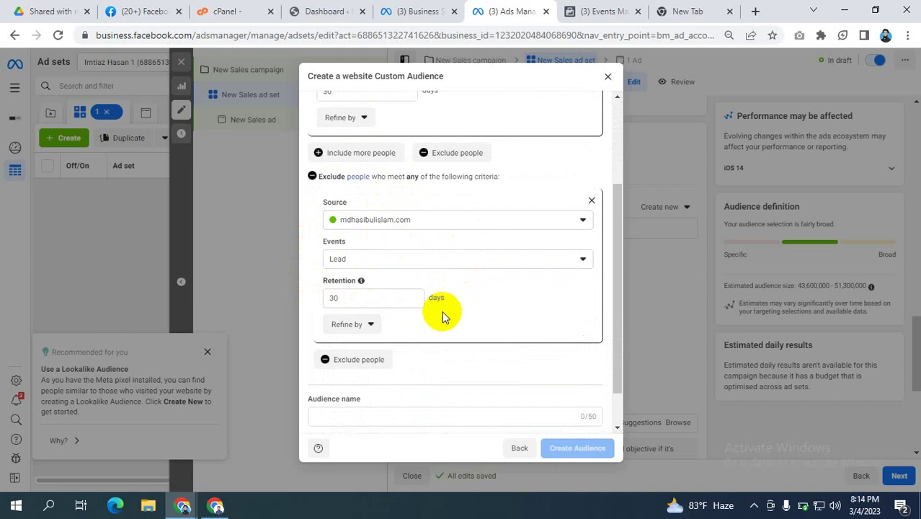
{"action": "scroll", "coordinate": [442, 311], "scroll_direction": "down", "scroll_amount": 1}
{"action": "left_click", "coordinate": [340, 371]}
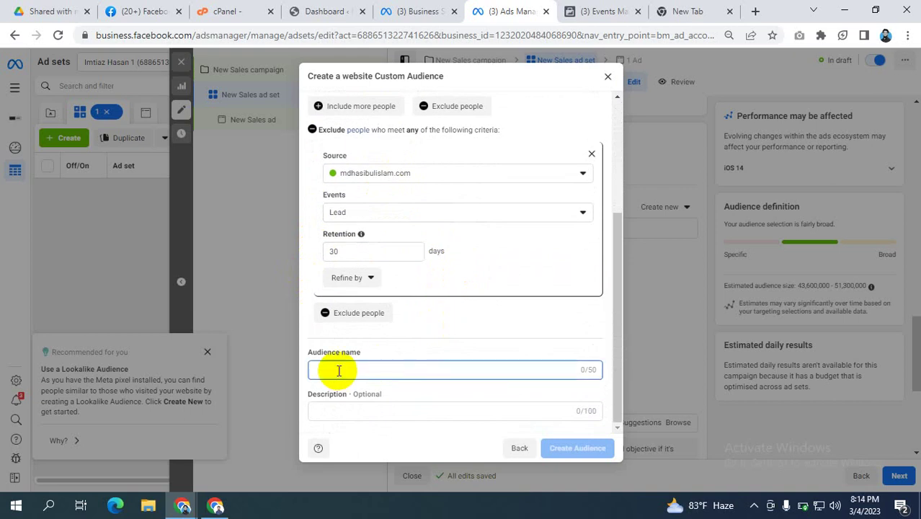
Step: Name the audience 'Add to cart people who do not purchase yet', paste it as description, and create it
{"action": "type", "text": "Add to c"}
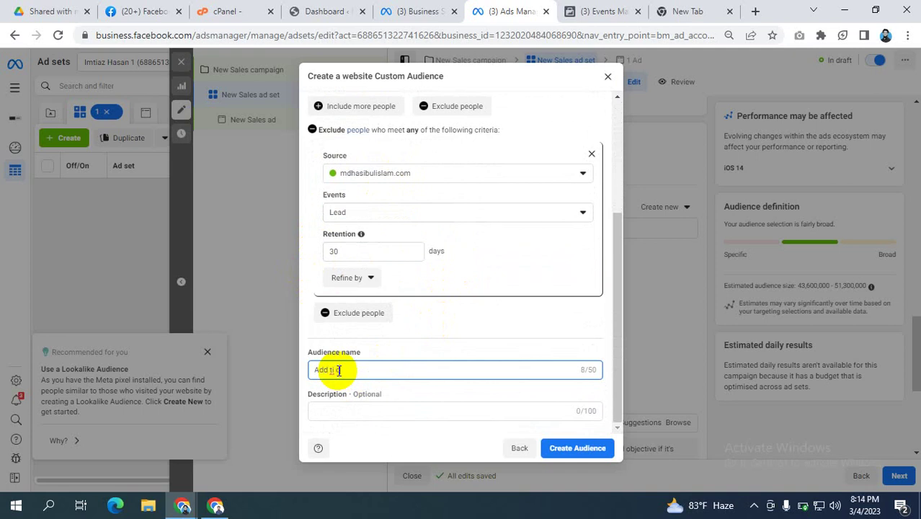
{"action": "type", "text": "ar"}
{"action": "key", "text": "BackSpace"}
{"action": "key", "text": "BackSpace"}
{"action": "type", "text": "o cart people who do not purchase "}
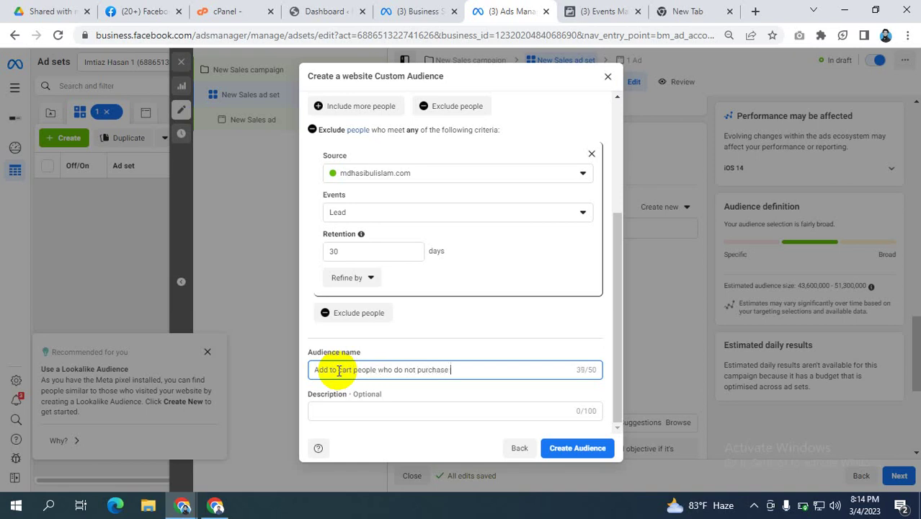
{"action": "type", "text": "yet"}
{"action": "left_click_drag", "start_coordinate": [468, 372], "coordinate": [210, 371]}
{"action": "key", "text": "ctrl+c"}
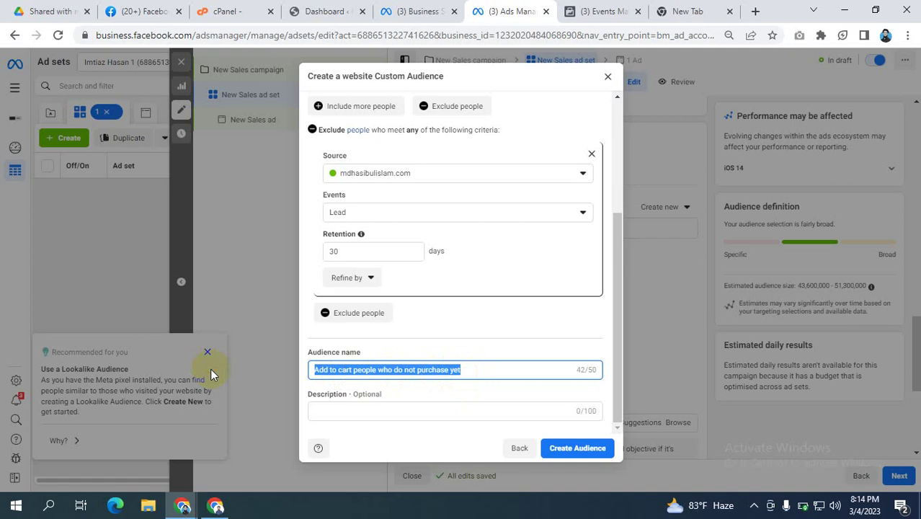
{"action": "left_click", "coordinate": [397, 408]}
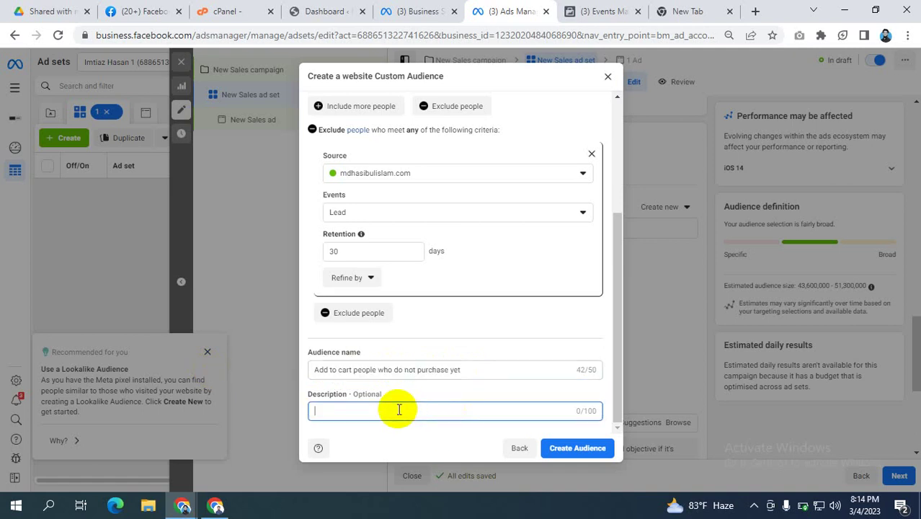
{"action": "key", "text": "ctrl+v"}
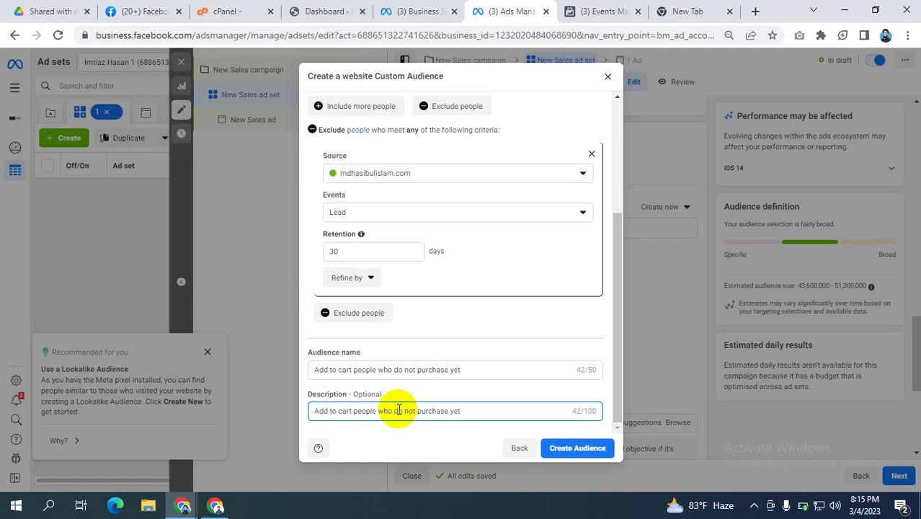
{"action": "left_click", "coordinate": [578, 449]}
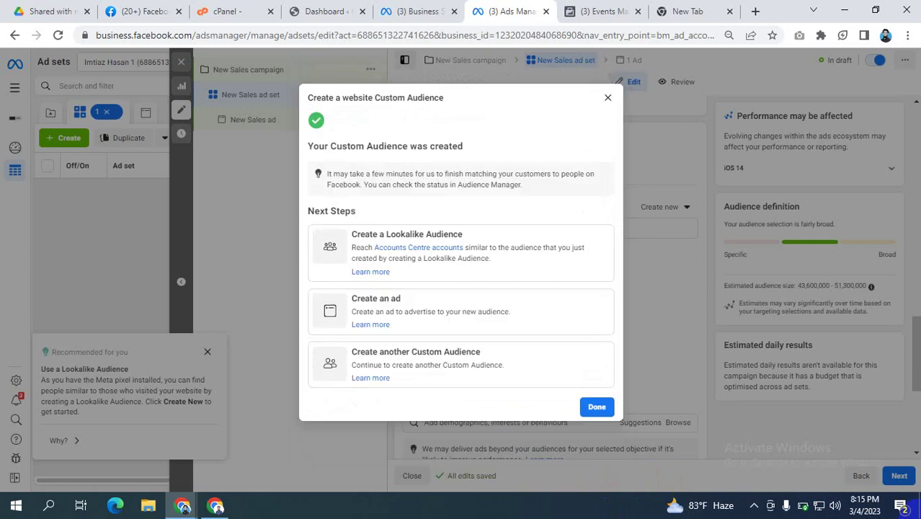
Step: Close the audience-created confirmation and review the ad set's Audience settings
{"action": "left_click", "coordinate": [597, 406]}
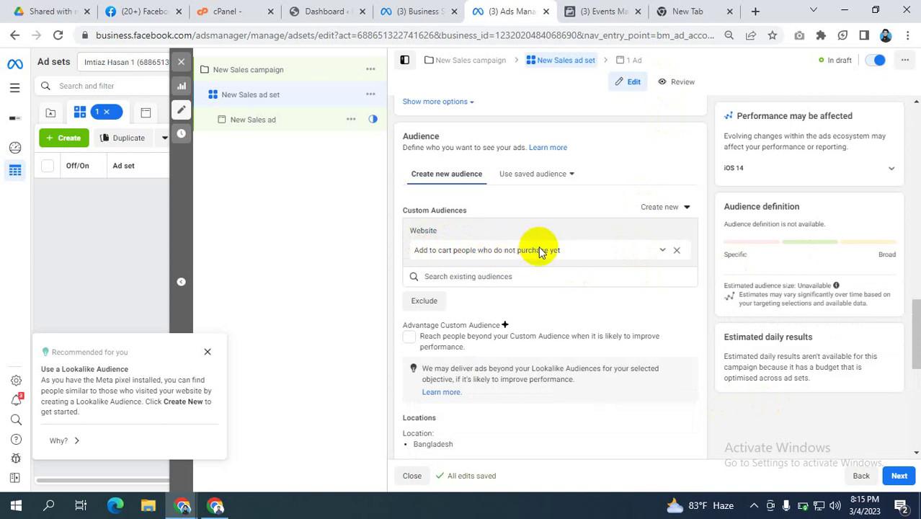
{"action": "scroll", "coordinate": [562, 289], "scroll_direction": "down", "scroll_amount": 2}
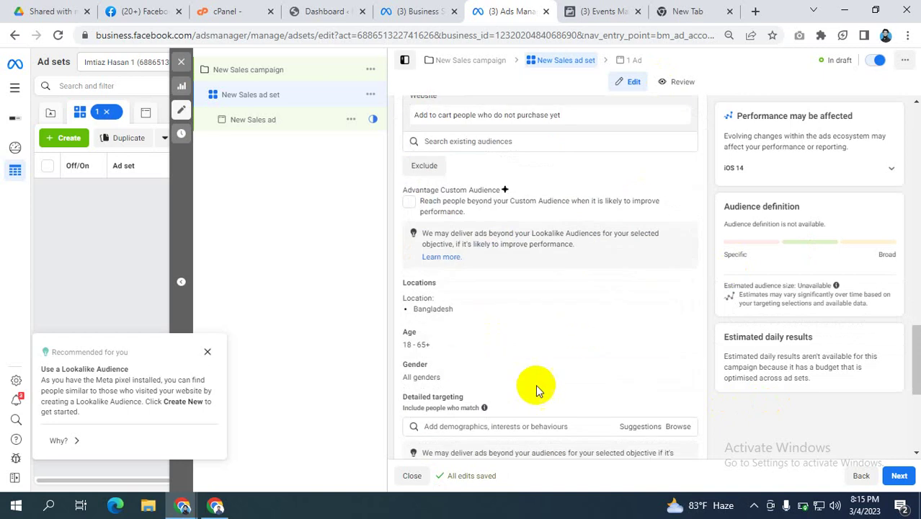
{"action": "scroll", "coordinate": [598, 393], "scroll_direction": "down", "scroll_amount": 2}
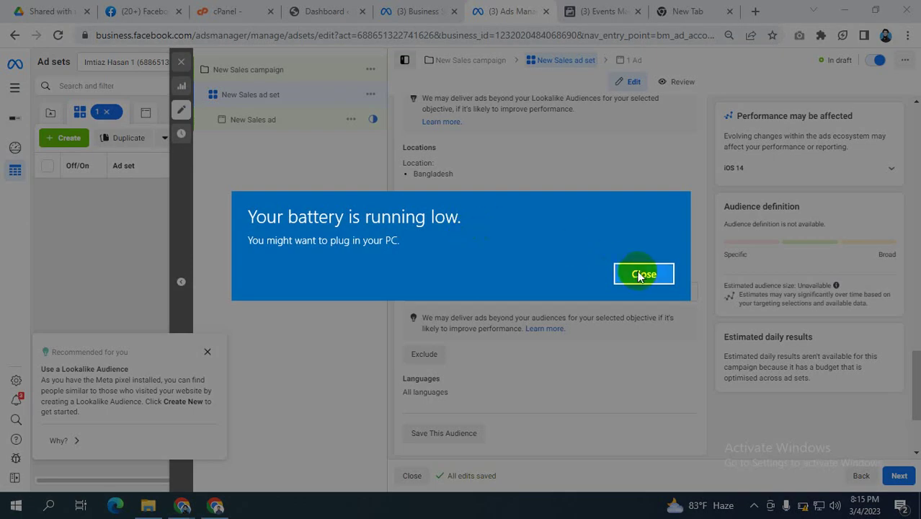
Step: Dismiss the battery warning, review Placements, and open the New Sales ad
{"action": "left_click", "coordinate": [643, 274]}
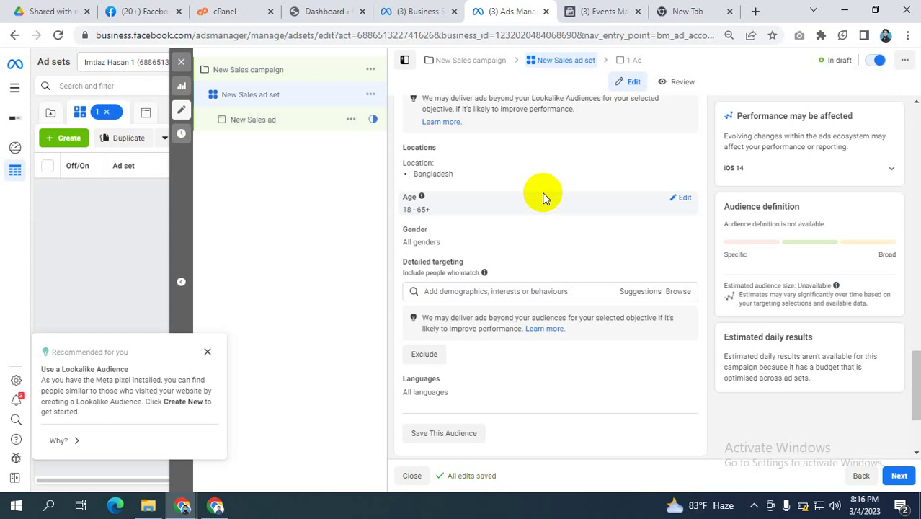
{"action": "scroll", "coordinate": [555, 267], "scroll_direction": "down", "scroll_amount": 2}
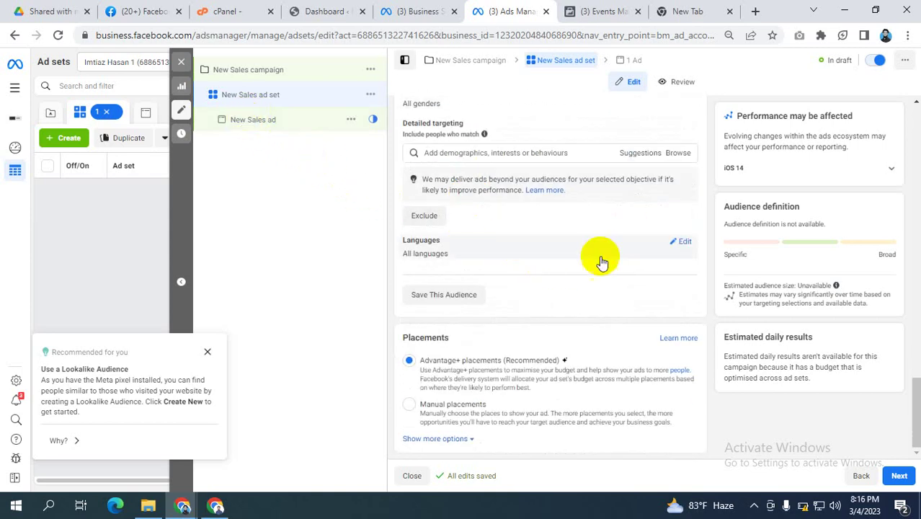
{"action": "left_click", "coordinate": [248, 121]}
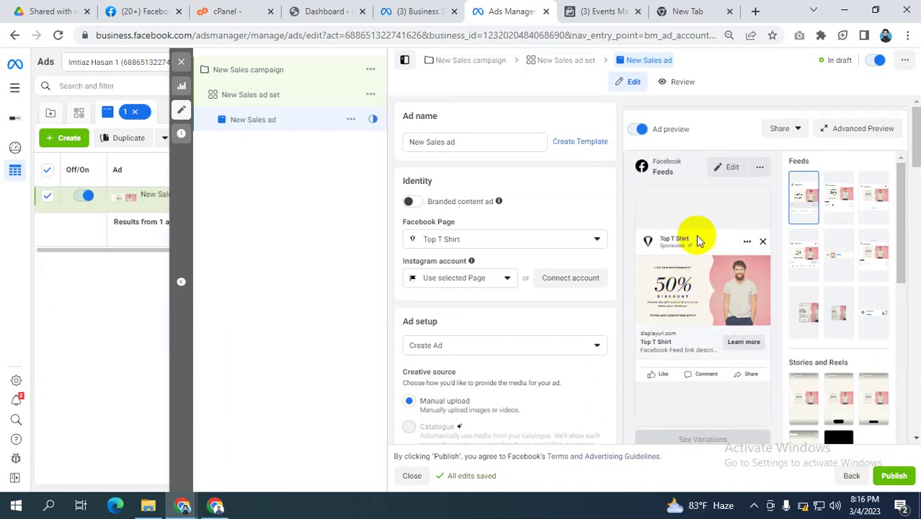
Step: Return to the New Sales ad set's Audience and reopen Create new after cancelling a Custom Audience
{"action": "left_click", "coordinate": [253, 95]}
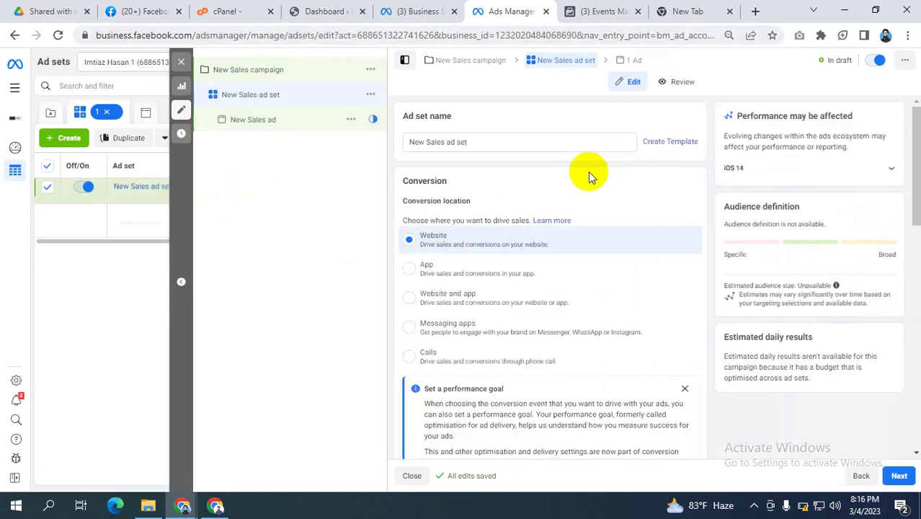
{"action": "scroll", "coordinate": [620, 266], "scroll_direction": "down", "scroll_amount": 8}
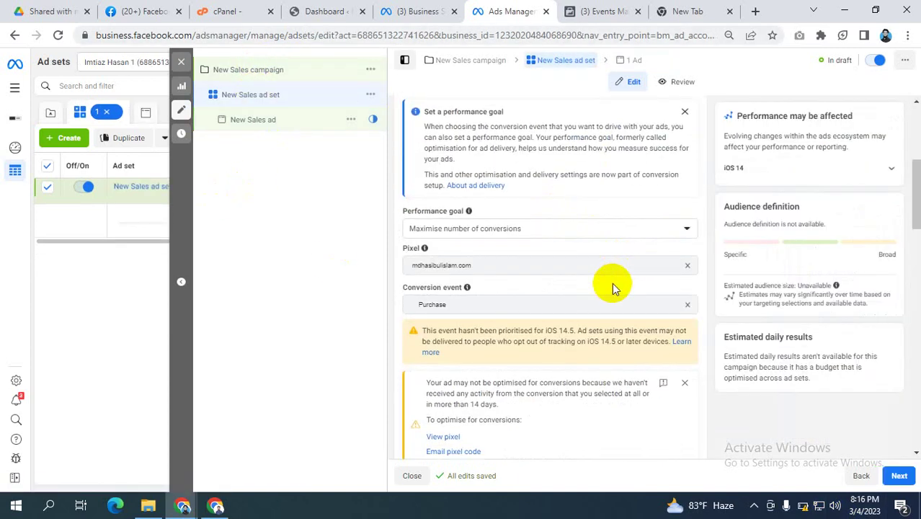
{"action": "scroll", "coordinate": [610, 290], "scroll_direction": "down", "scroll_amount": 6}
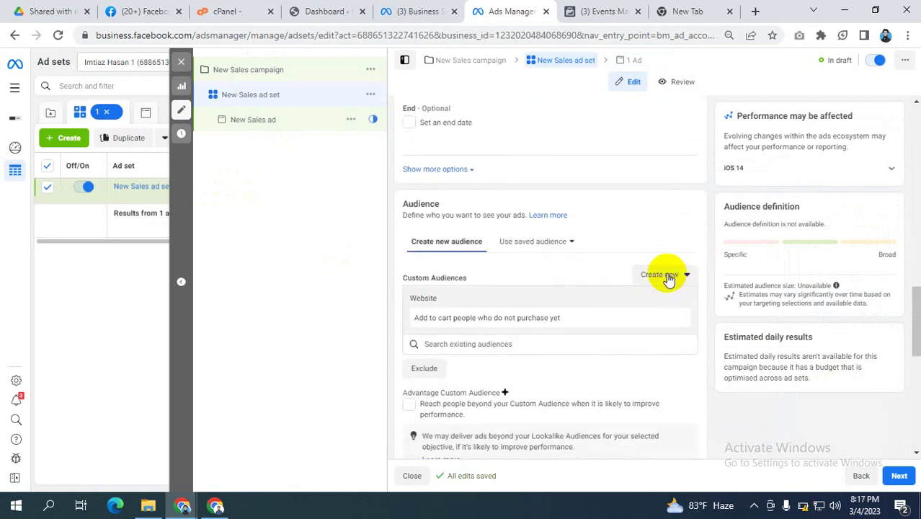
{"action": "left_click", "coordinate": [668, 278]}
{"action": "left_click", "coordinate": [669, 303]}
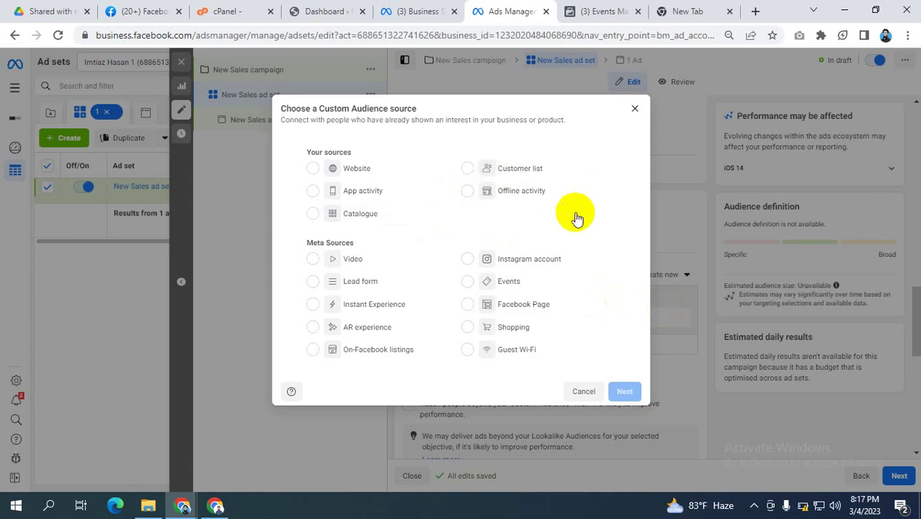
{"action": "left_click", "coordinate": [635, 109]}
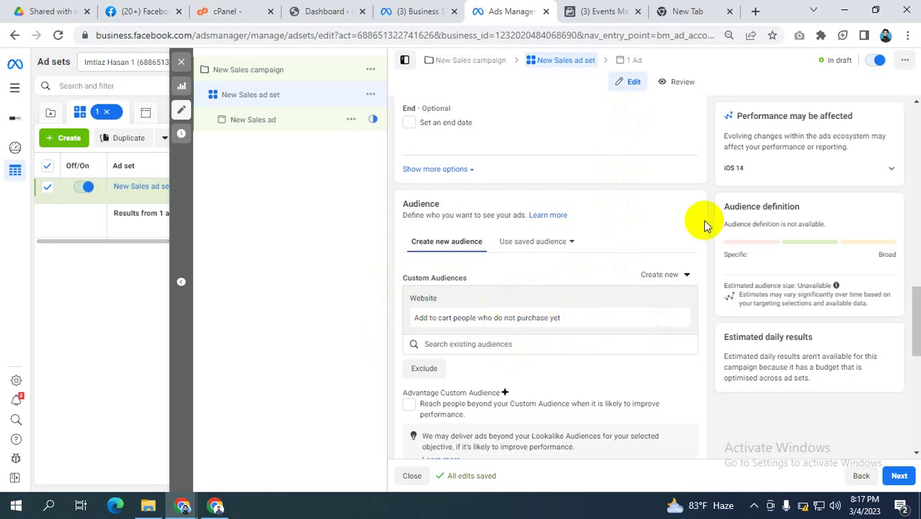
{"action": "left_click", "coordinate": [667, 276]}
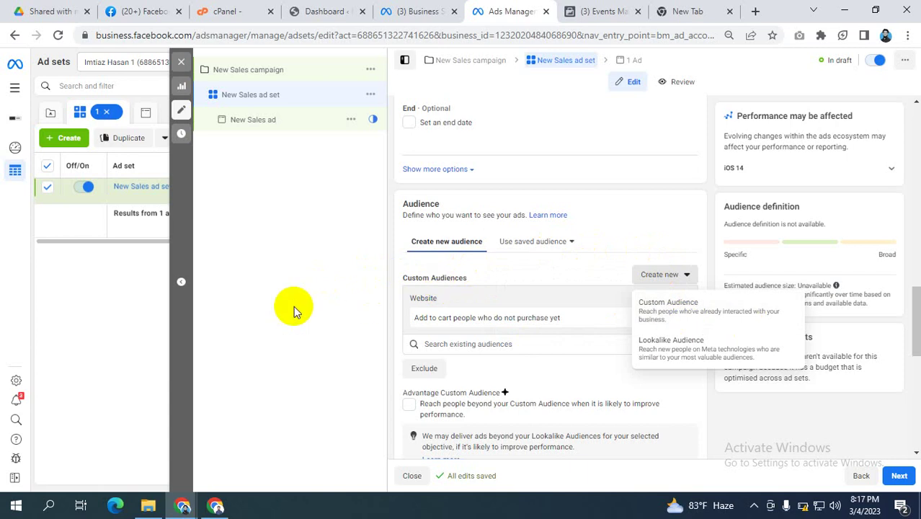
Step: Remove the add-to-cart audience and start a new website Custom Audience
{"action": "left_click", "coordinate": [359, 316]}
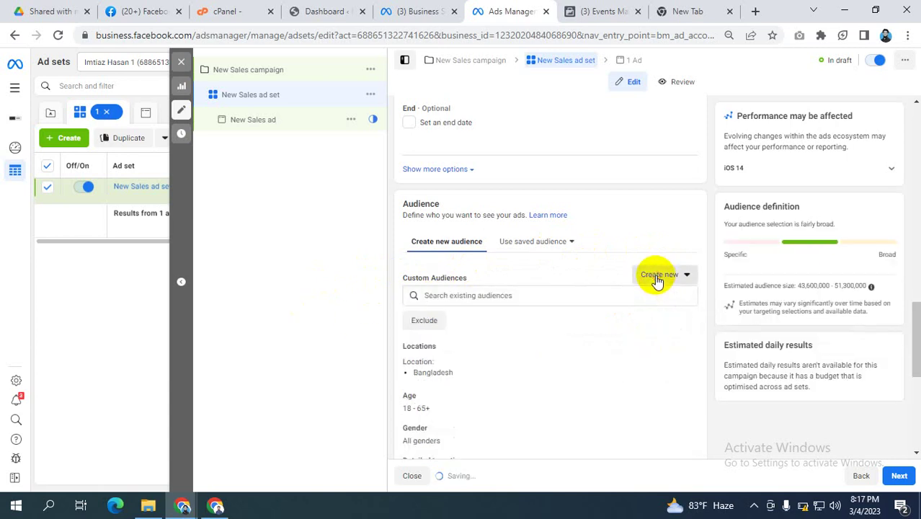
{"action": "left_click", "coordinate": [660, 281]}
{"action": "left_click", "coordinate": [669, 316]}
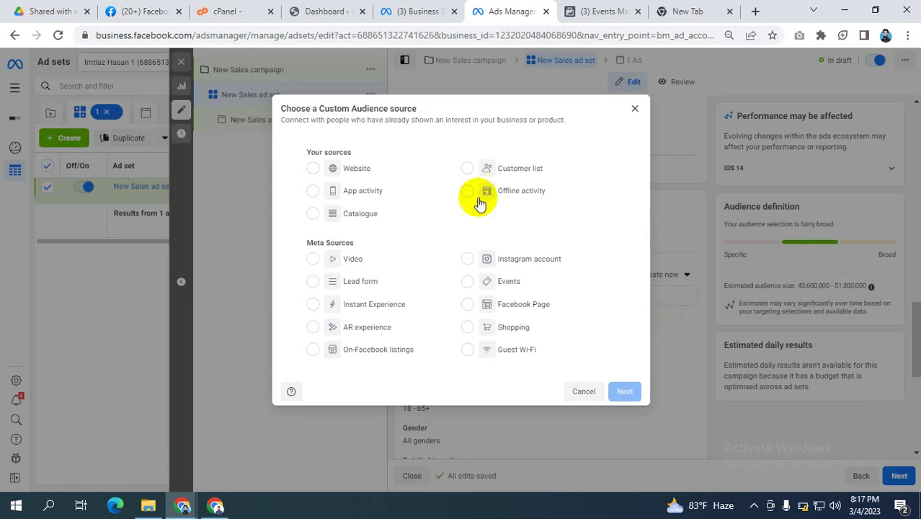
{"action": "left_click", "coordinate": [313, 169]}
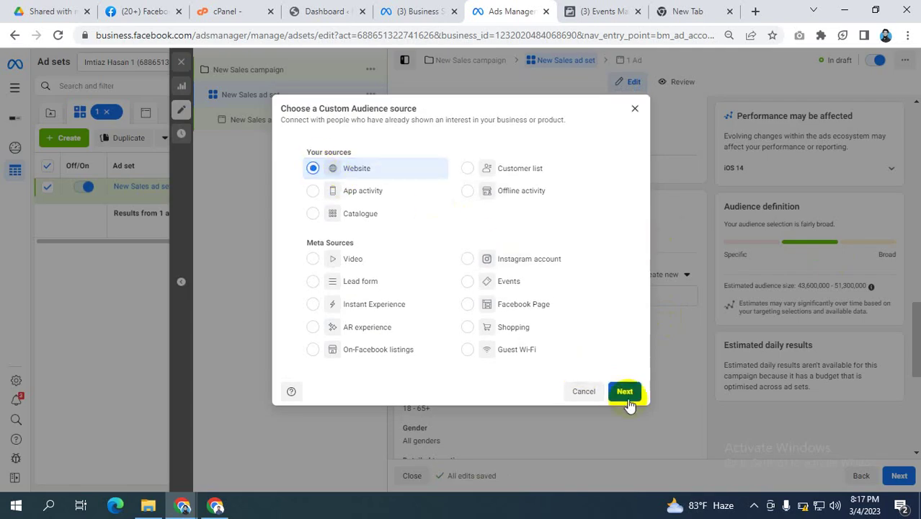
{"action": "left_click", "coordinate": [624, 392]}
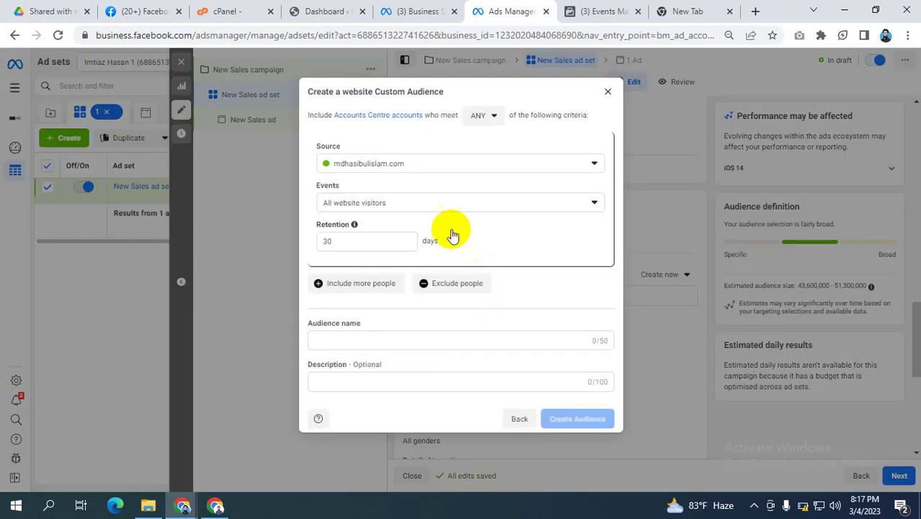
Step: Set the new audience's event to Lead
{"action": "left_click", "coordinate": [417, 204]}
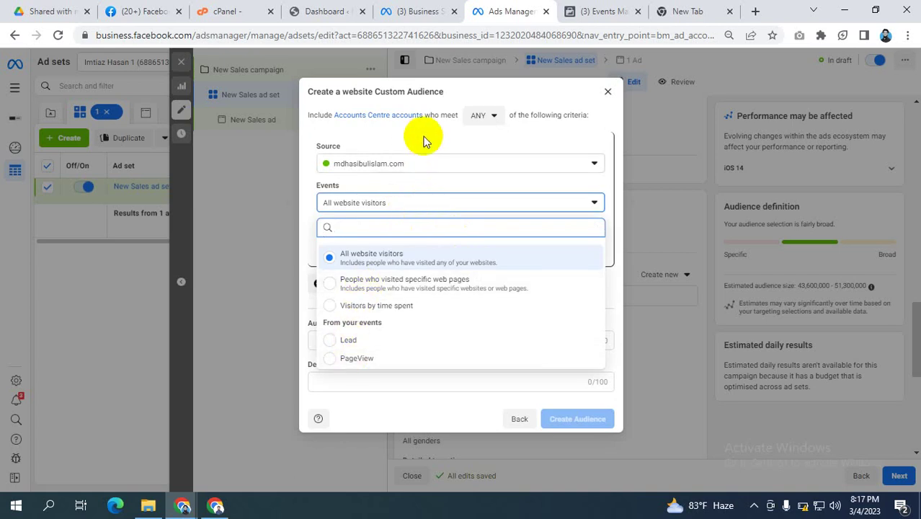
{"action": "left_click", "coordinate": [424, 135]}
{"action": "left_click", "coordinate": [382, 207]}
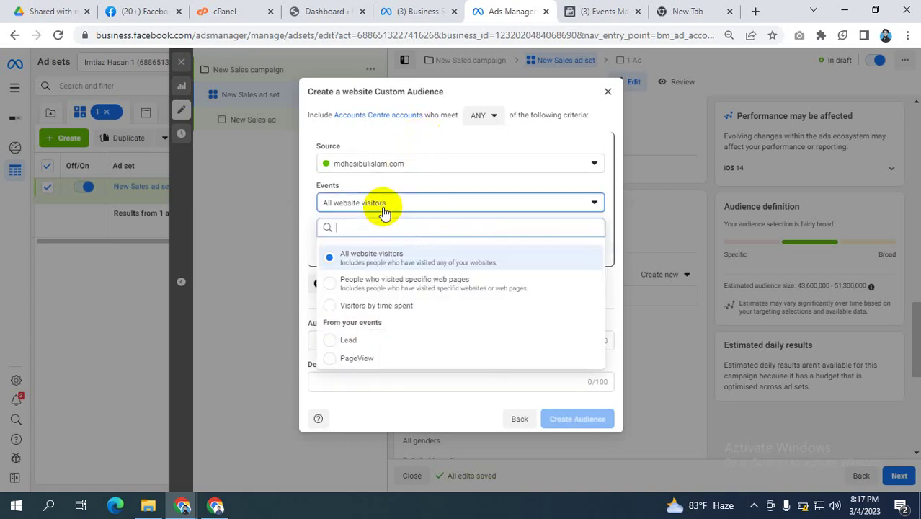
{"action": "left_click", "coordinate": [348, 340]}
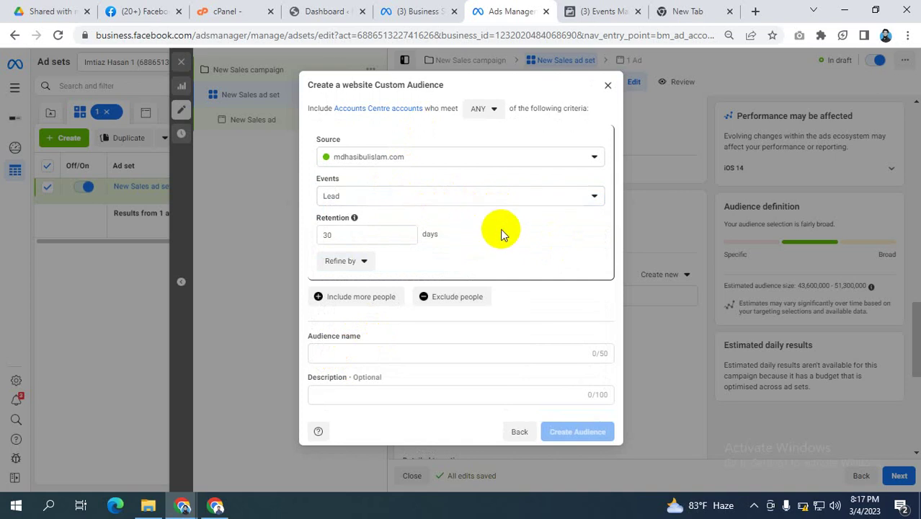
Step: Name the audience 'Purchase' and paste the same text as its description
{"action": "left_click", "coordinate": [339, 353]}
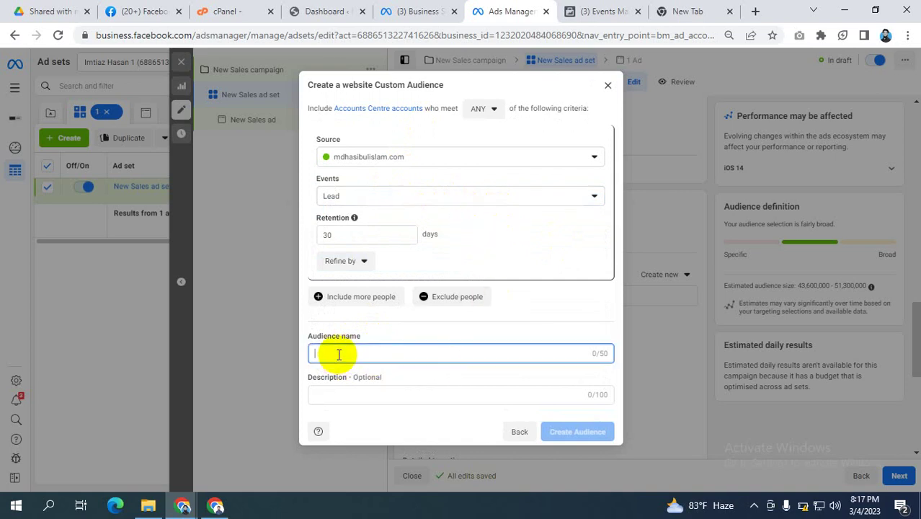
{"action": "type", "text": "Oye"}
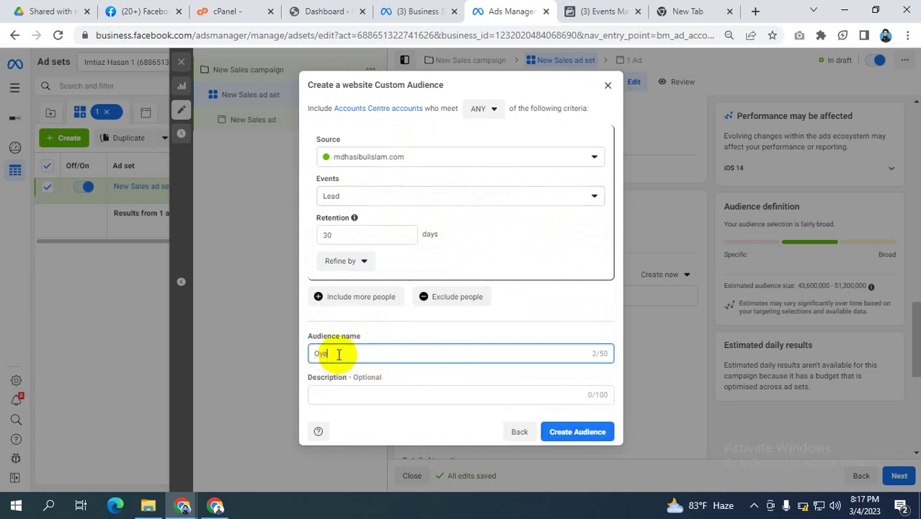
{"action": "key", "text": "BackSpace"}
{"action": "key", "text": "BackSpace"}
{"action": "key", "text": "BackSpace"}
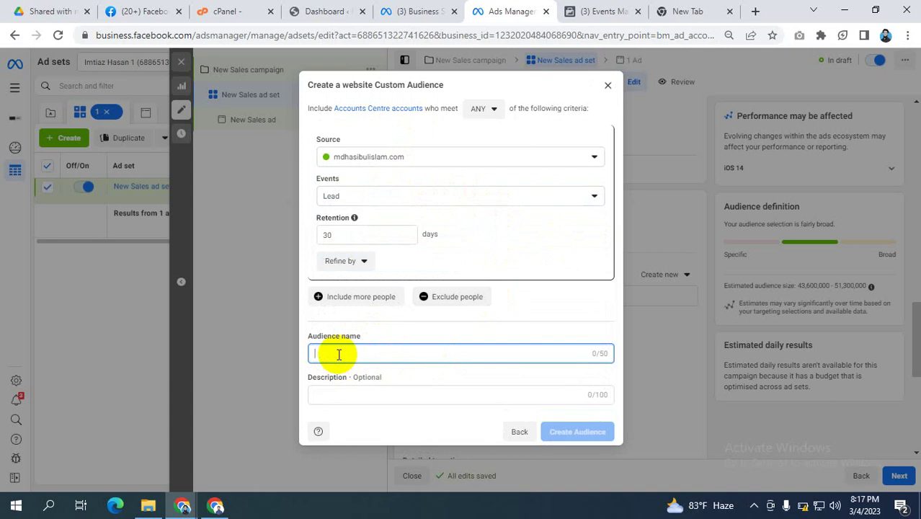
{"action": "type", "text": "p"}
{"action": "key", "text": "BackSpace"}
{"action": "key", "text": "BackSpace"}
{"action": "type", "text": "Pu"}
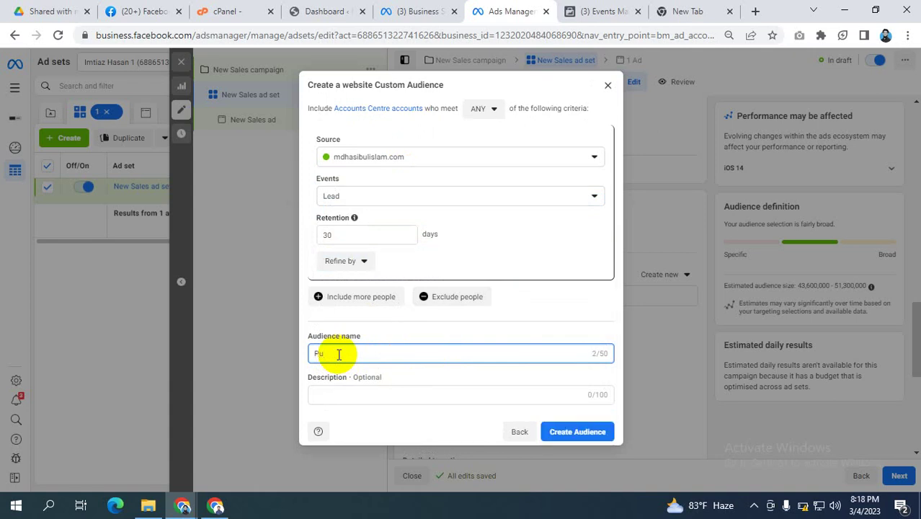
{"action": "type", "text": "rchase"}
{"action": "left_click_drag", "start_coordinate": [385, 354], "coordinate": [102, 360]}
{"action": "key", "text": "ctrl+c"}
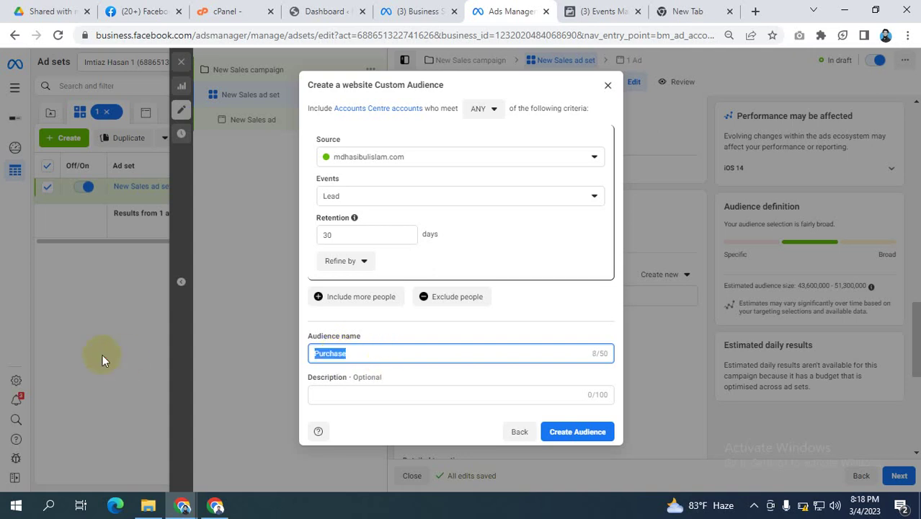
{"action": "left_click_drag", "start_coordinate": [321, 405], "coordinate": [339, 387]}
{"action": "left_click", "coordinate": [323, 392]}
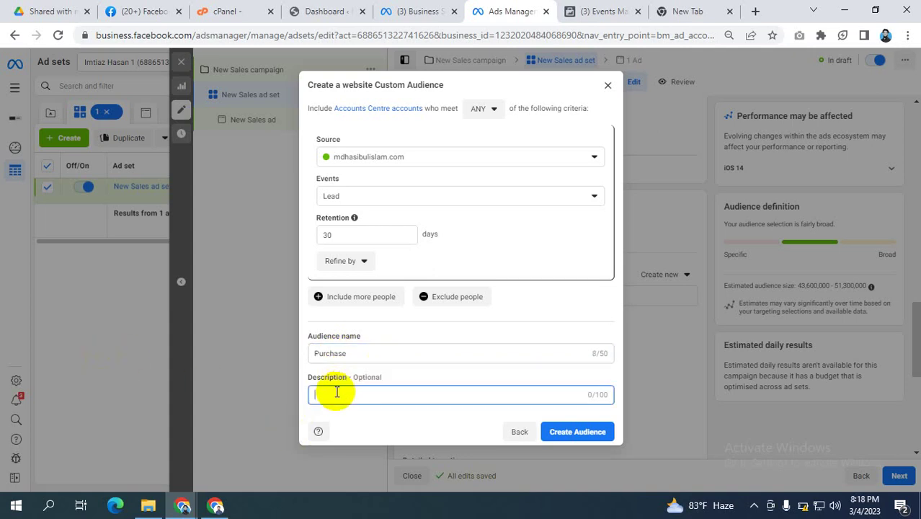
{"action": "key", "text": "ctrl+v"}
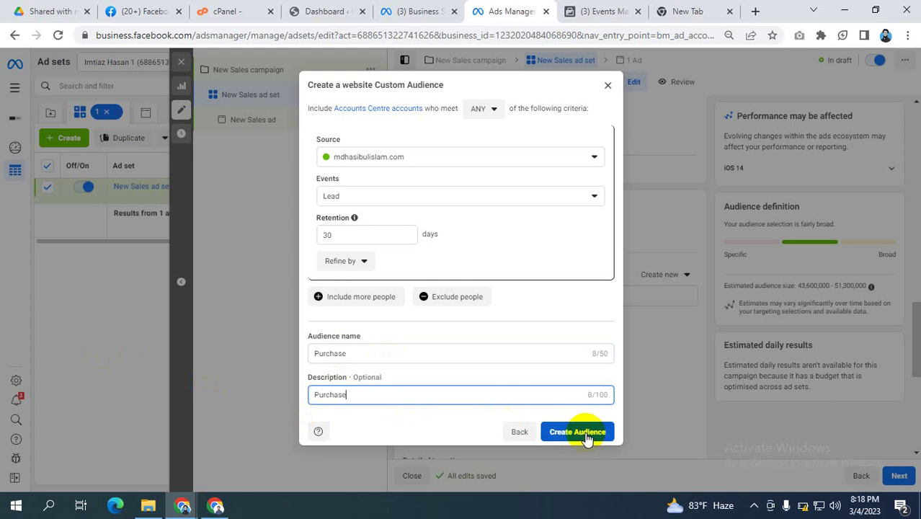
Step: Create the Purchase audience, then open and close a Lookalike Audience form without creating it
{"action": "left_click", "coordinate": [587, 437]}
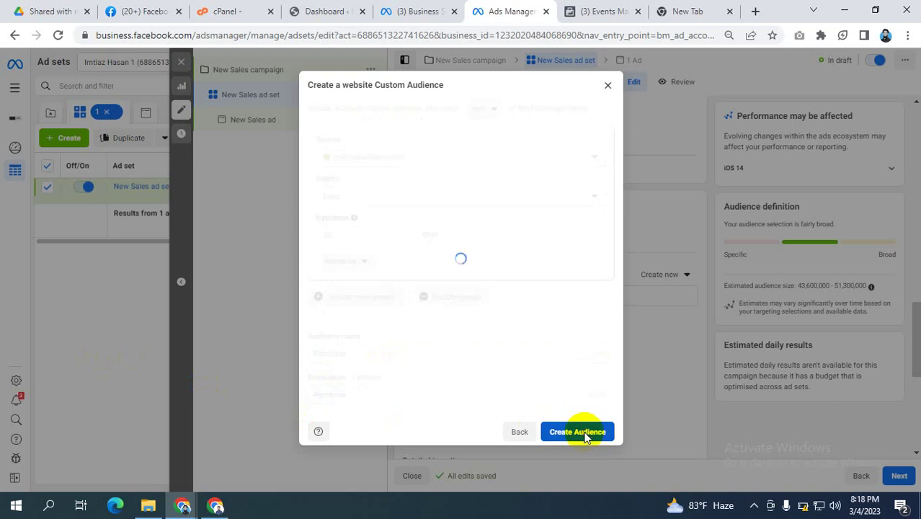
{"action": "left_click", "coordinate": [597, 408]}
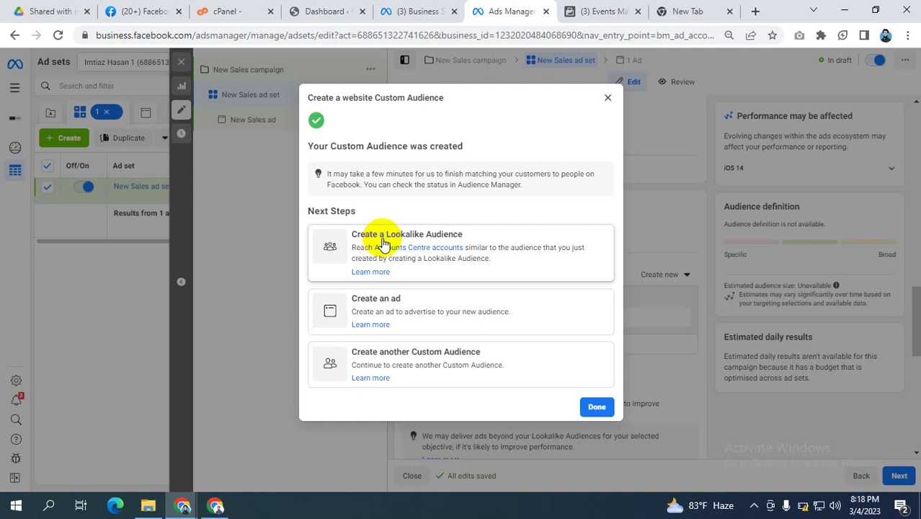
{"action": "left_click", "coordinate": [604, 11]}
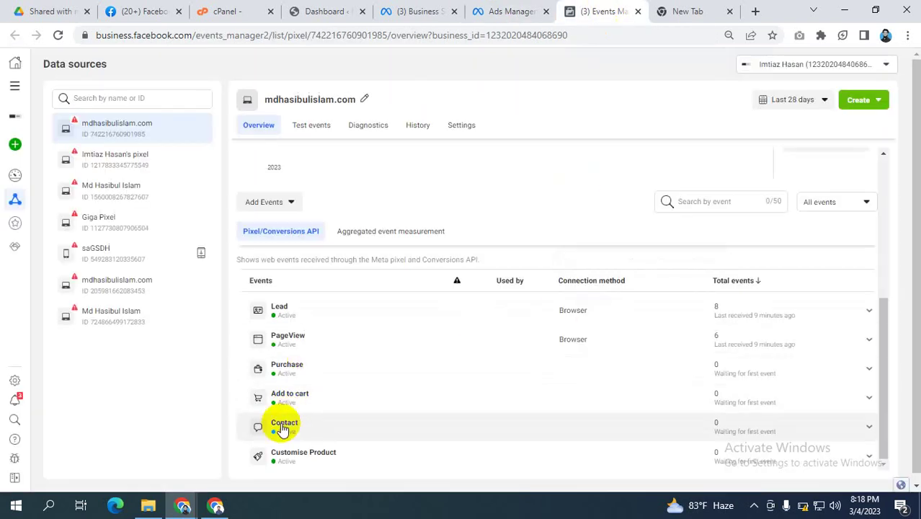
{"action": "left_click", "coordinate": [502, 9]}
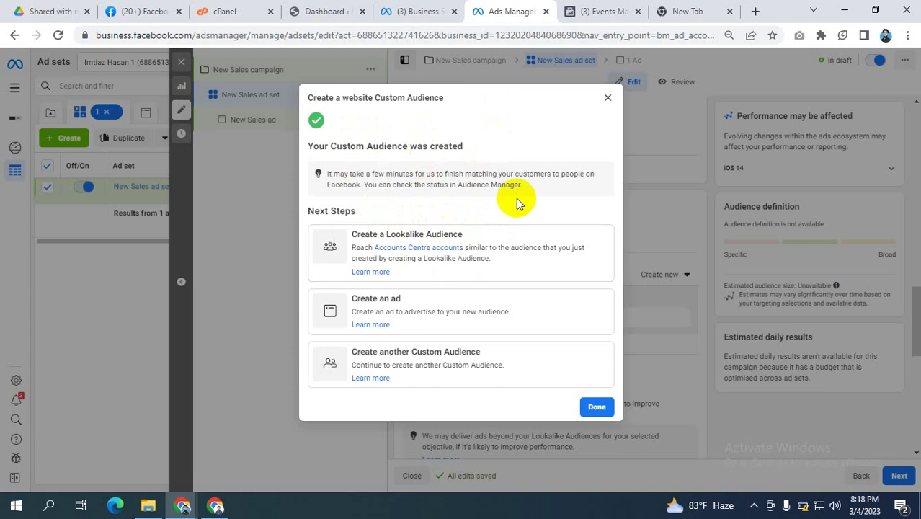
{"action": "left_click", "coordinate": [362, 244]}
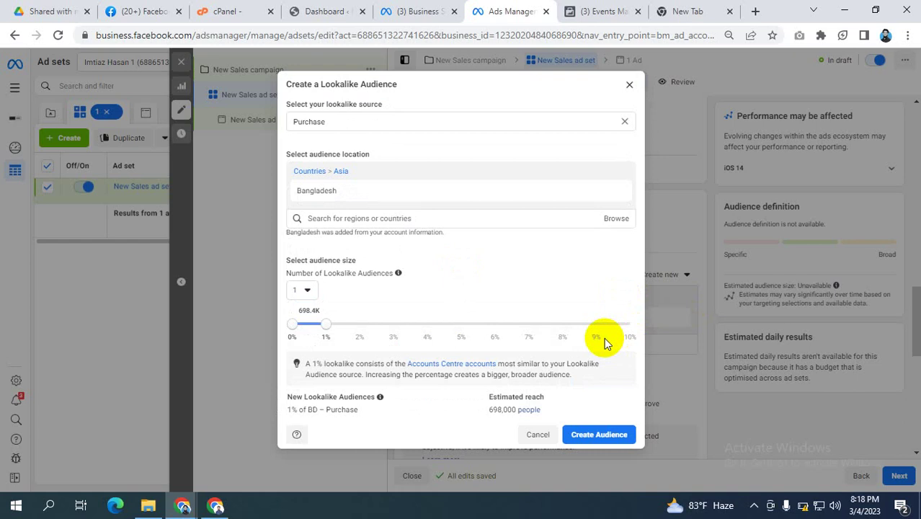
{"action": "left_click", "coordinate": [629, 84]}
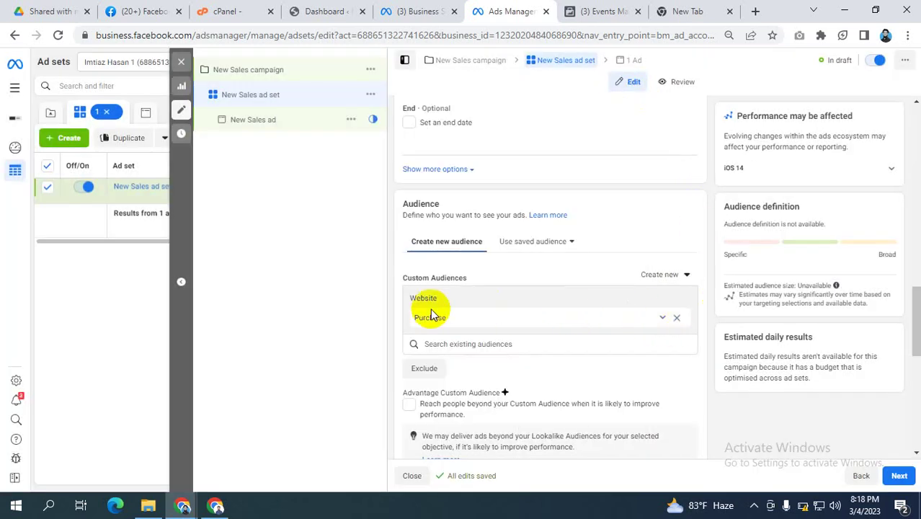
Step: Open the Purchase audience row's menu with its Exclude and Create Lookalike Audience options
{"action": "scroll", "coordinate": [464, 259], "scroll_direction": "down", "scroll_amount": 2}
{"action": "scroll", "coordinate": [463, 261], "scroll_direction": "up", "scroll_amount": 1}
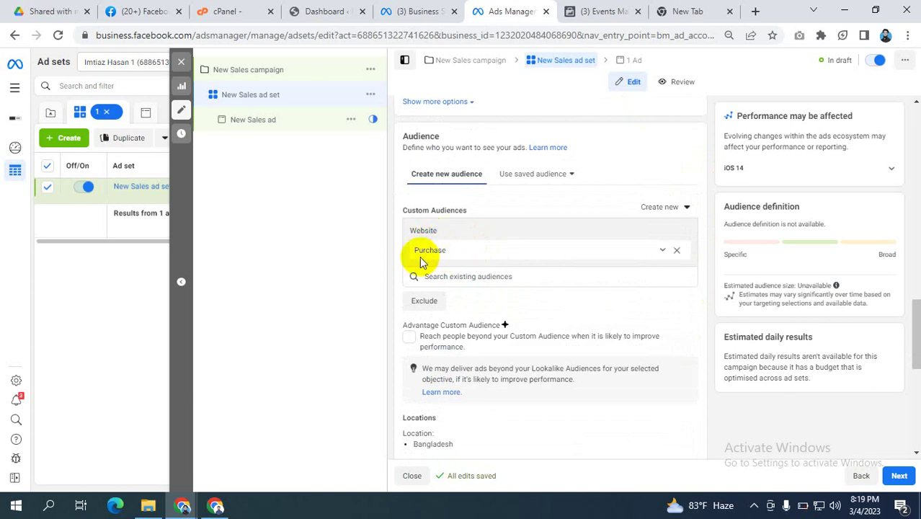
{"action": "left_click", "coordinate": [663, 251]}
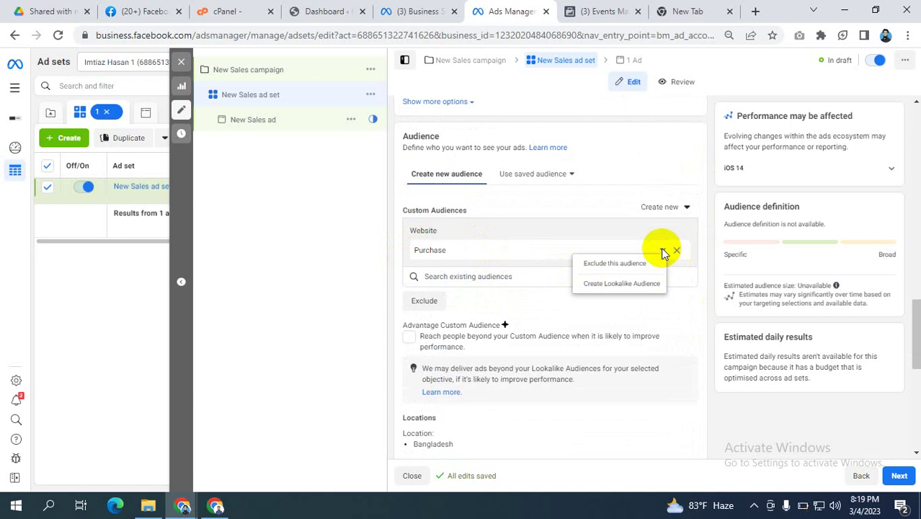
{"action": "left_click", "coordinate": [357, 247]}
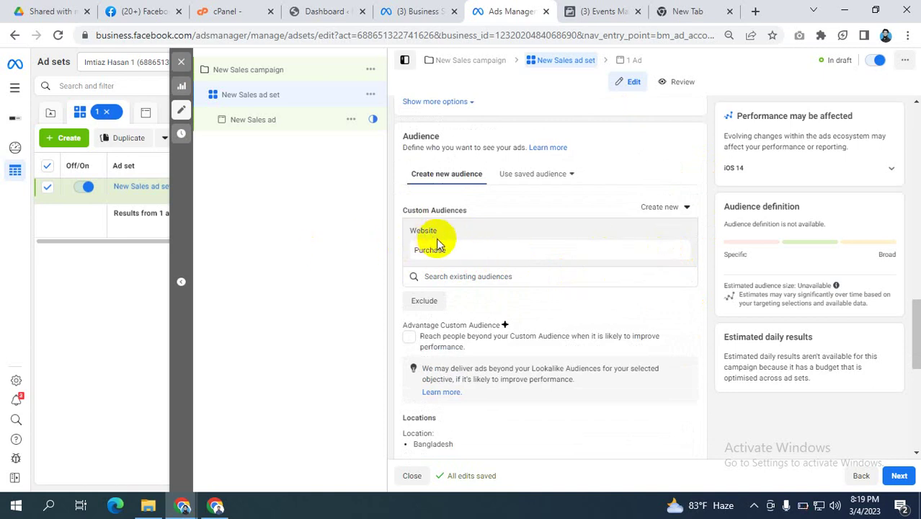
{"action": "mouse_move", "coordinate": [418, 254]}
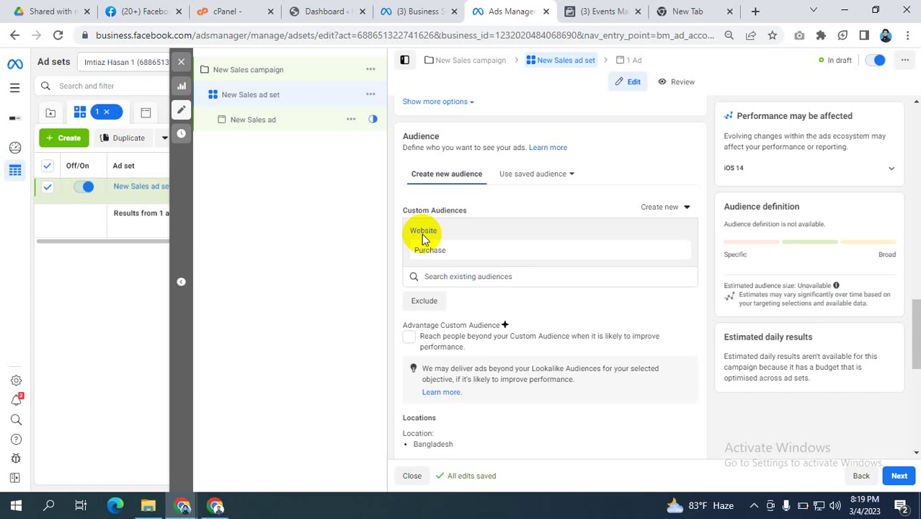
{"action": "left_click", "coordinate": [661, 250]}
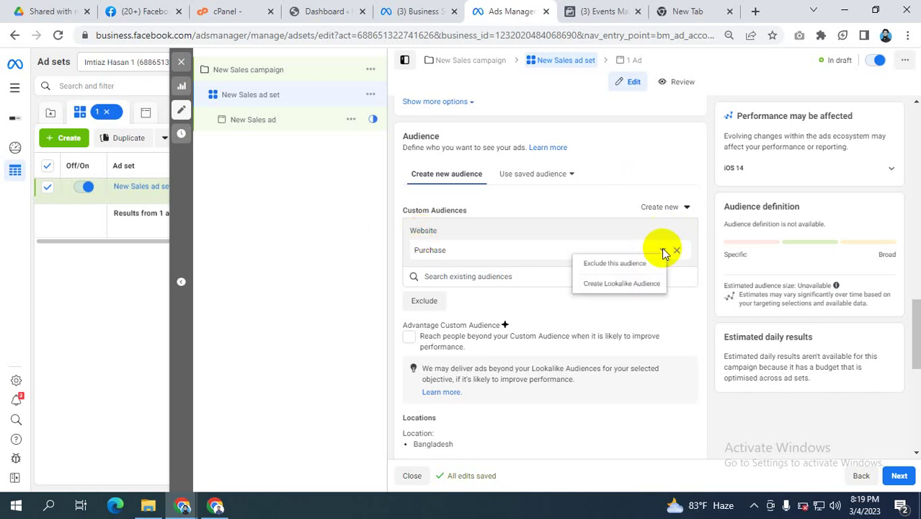
Step: Start a 1% Bangladesh lookalike audience based on the Purchase audience
{"action": "left_click", "coordinate": [613, 285]}
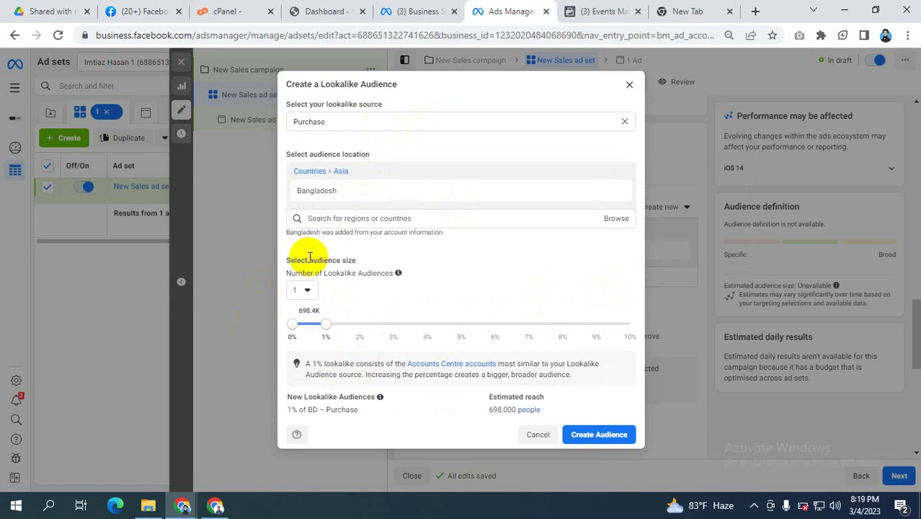
Step: Check the pixel's events in Events Manager: Lead 8, PageView 6, Purchase and Add to cart 0
{"action": "left_click", "coordinate": [611, 10]}
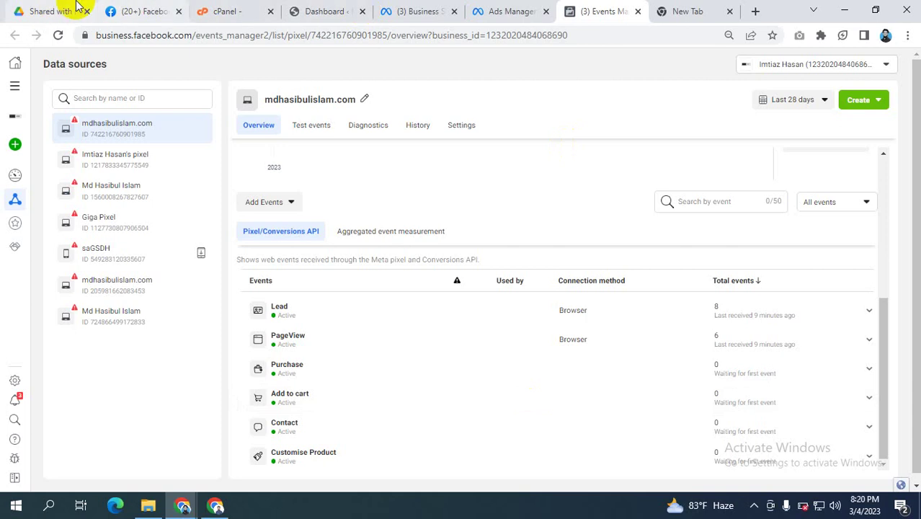
Step: Switch to the Google Drive 'Shared with me' page and expand the hidden system tray icons
{"action": "left_click", "coordinate": [47, 10]}
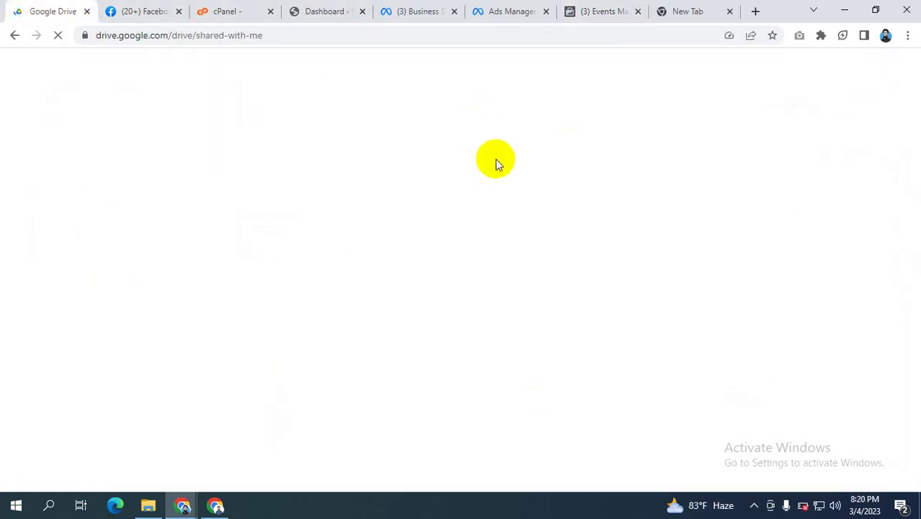
{"action": "left_click", "coordinate": [754, 505]}
{"action": "left_click", "coordinate": [728, 480]}
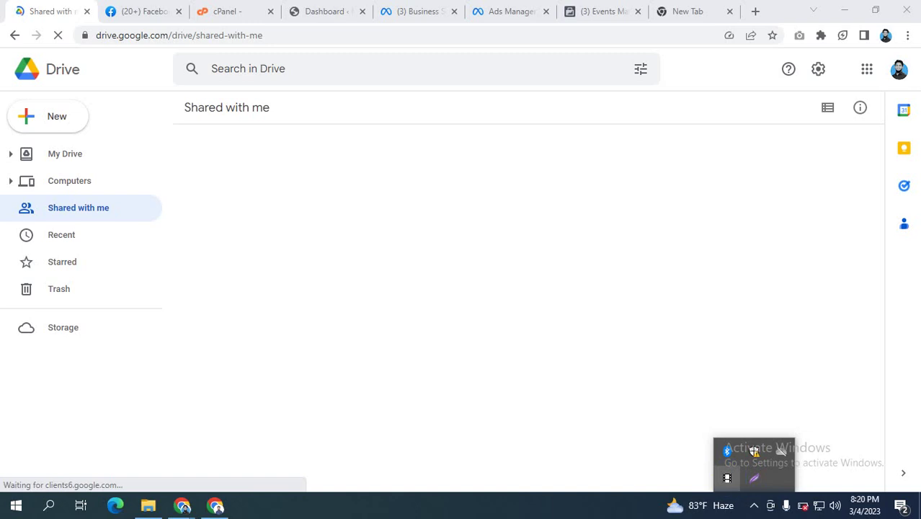